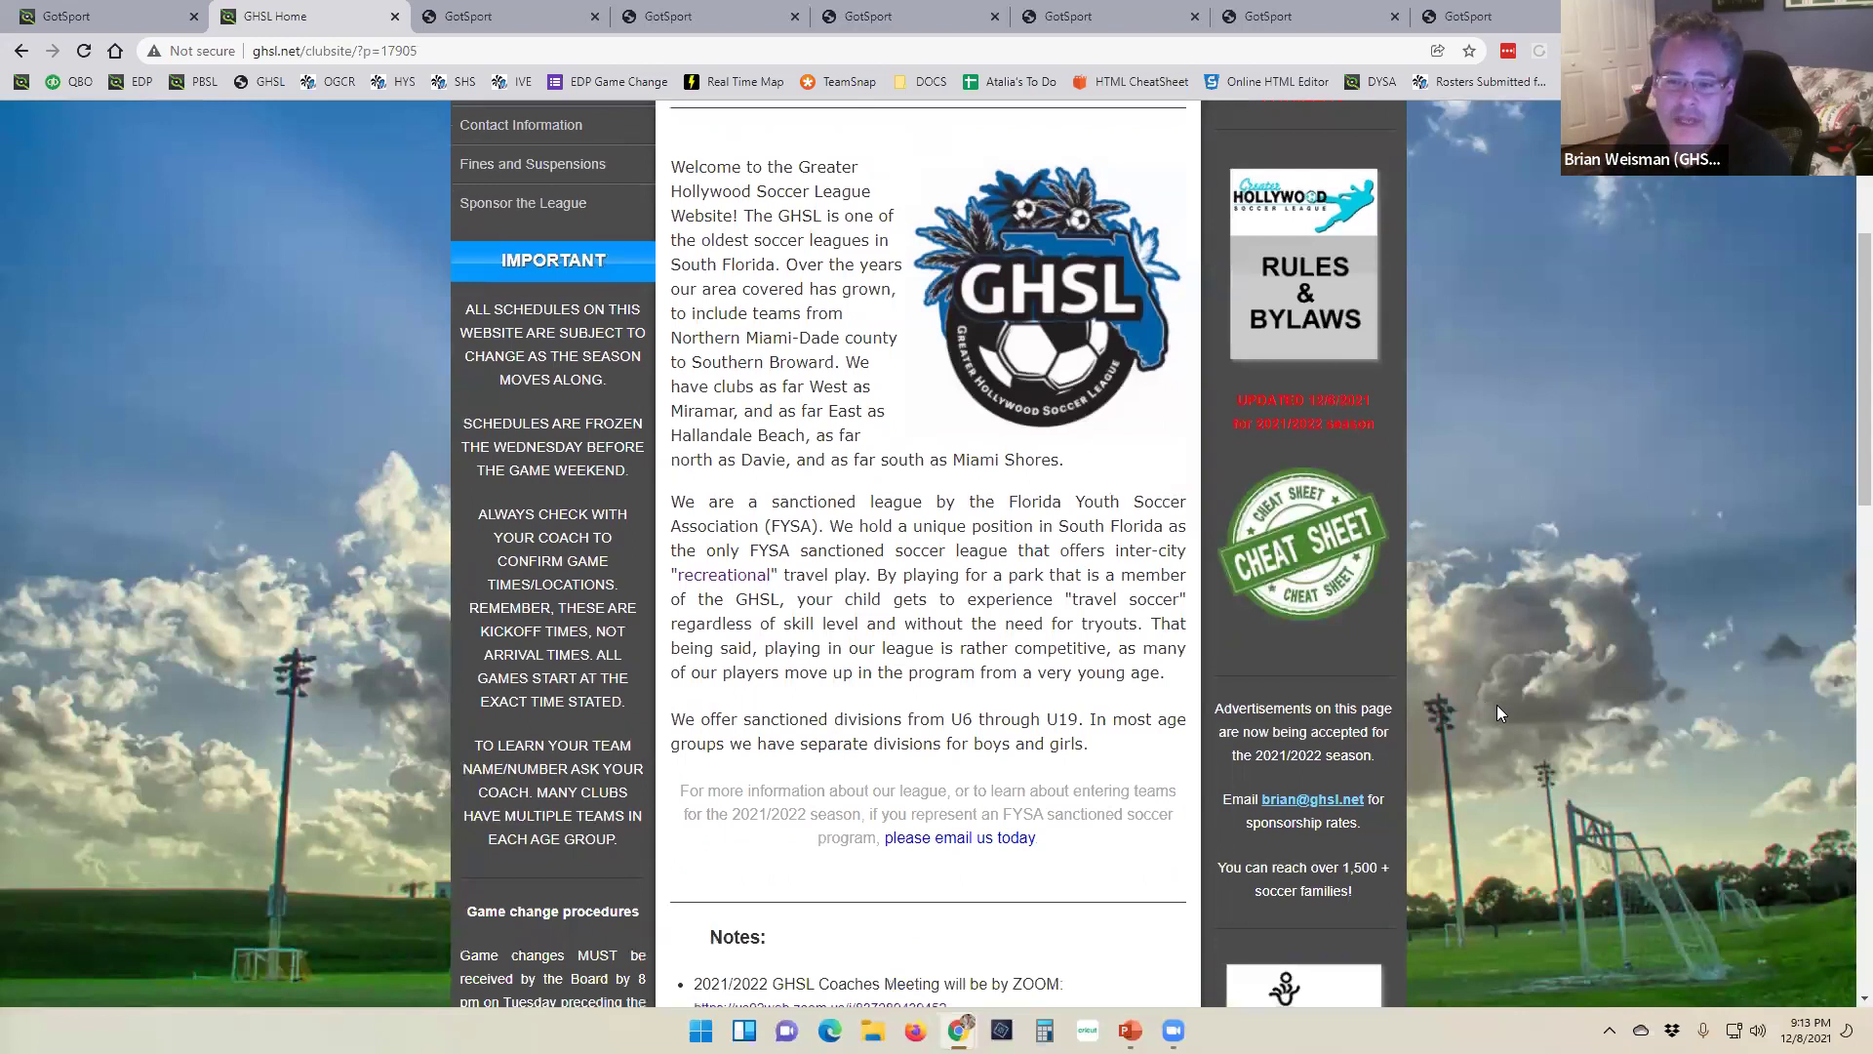
Step: Open the GHSL 2021/2022 Rules & Bylaws PDF and read through its opening pages
{"action": "scroll", "coordinate": [1499, 712], "scroll_direction": "up", "scroll_amount": 3}
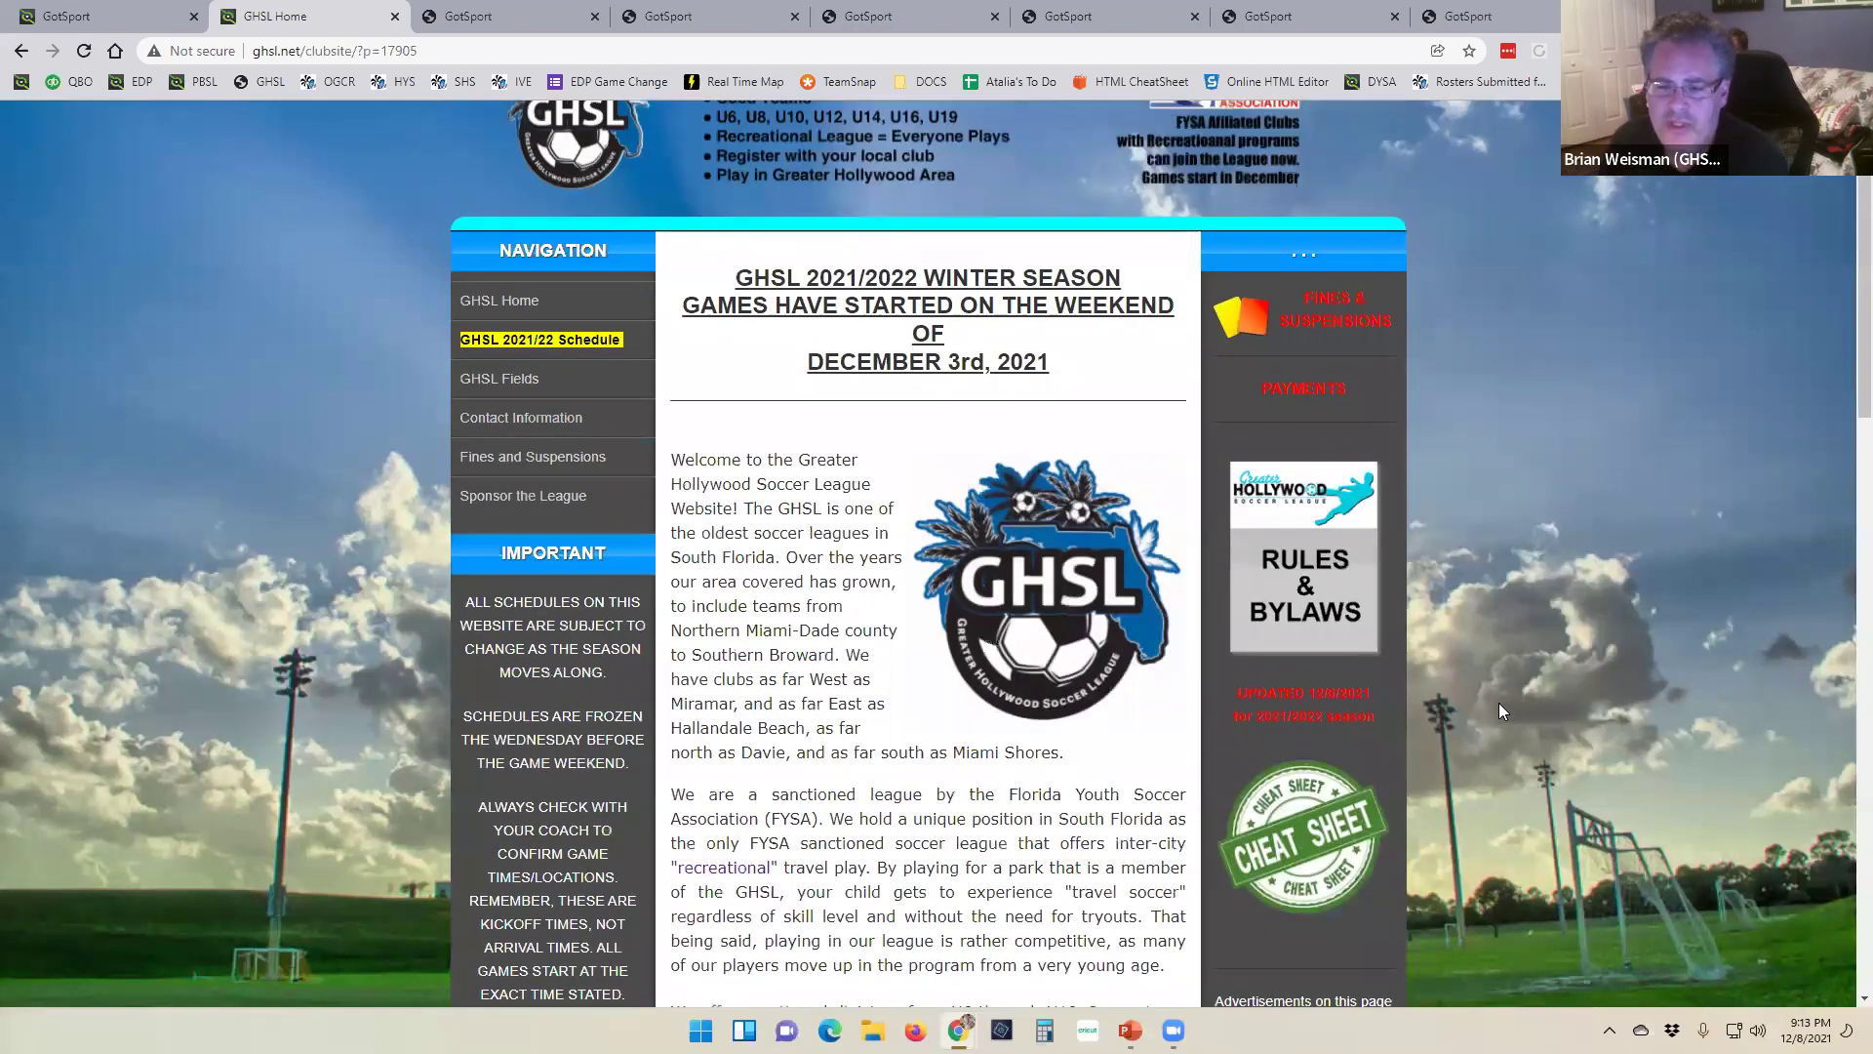
{"action": "left_click", "coordinate": [1335, 581]}
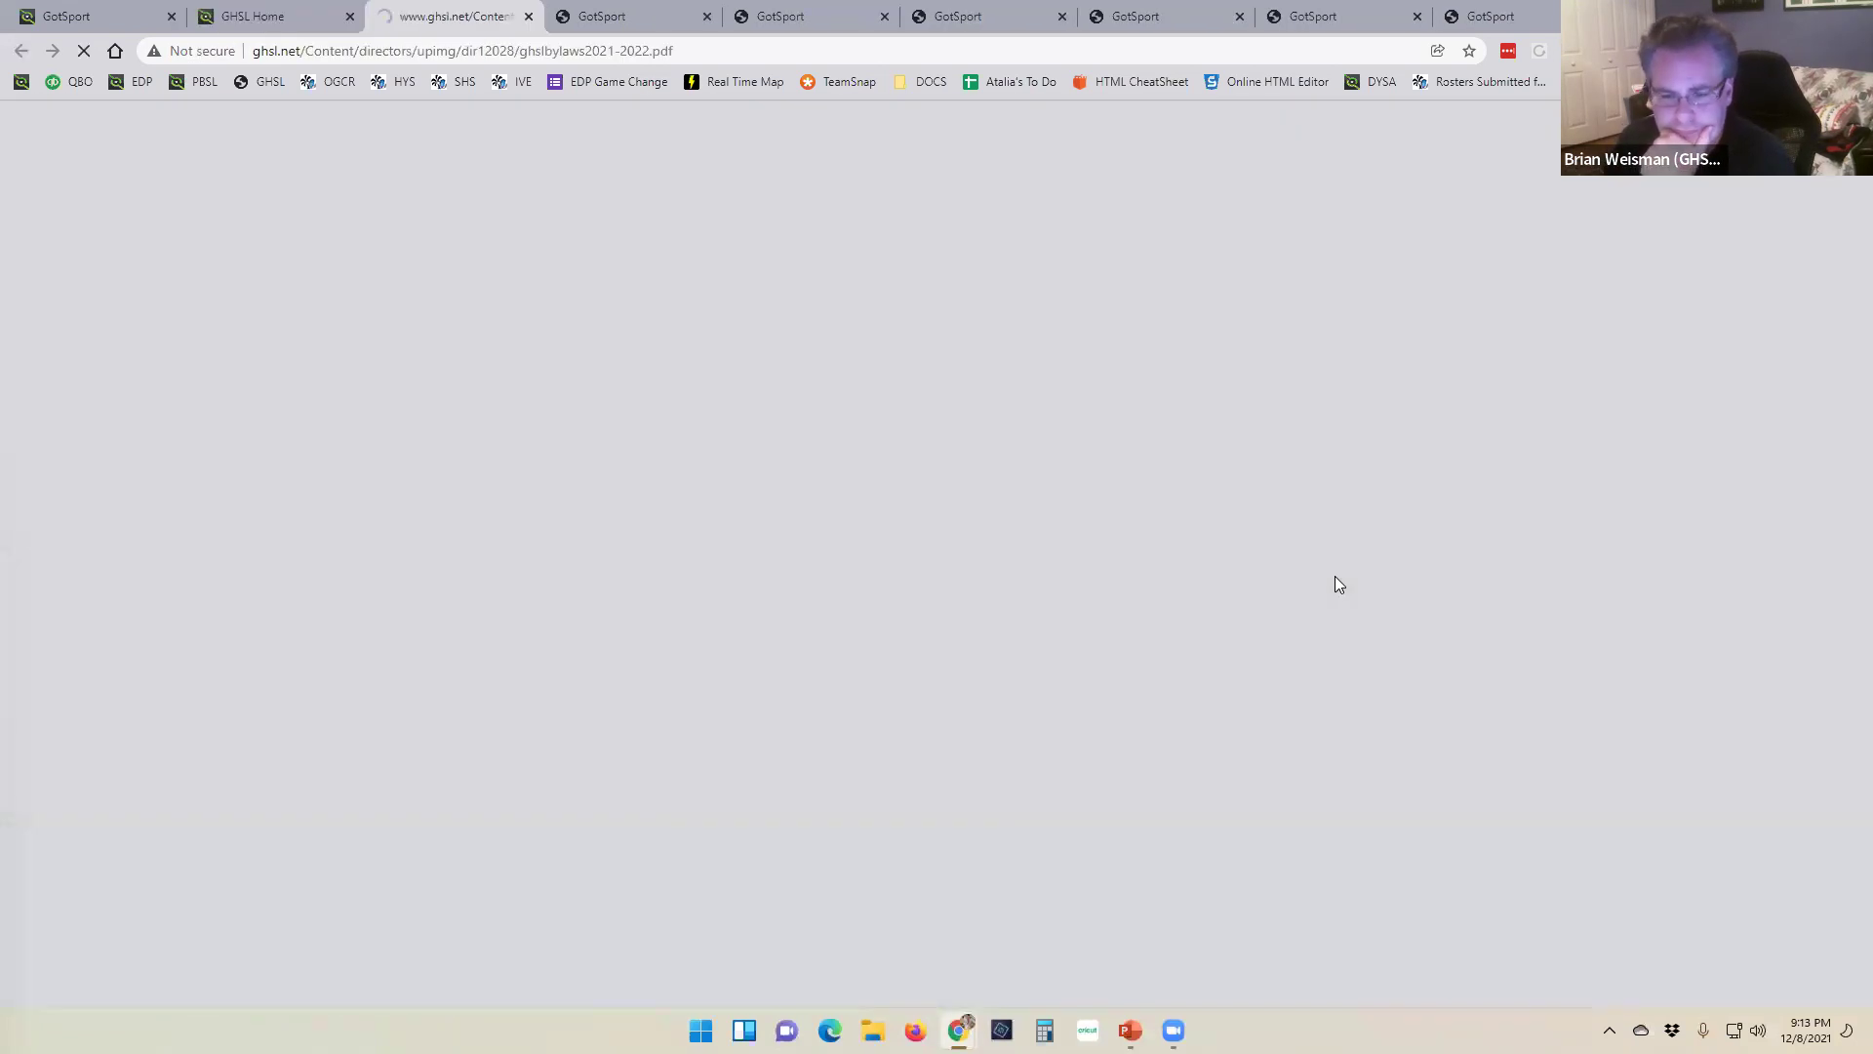
{"action": "scroll", "coordinate": [1337, 583], "scroll_direction": "down", "scroll_amount": 15}
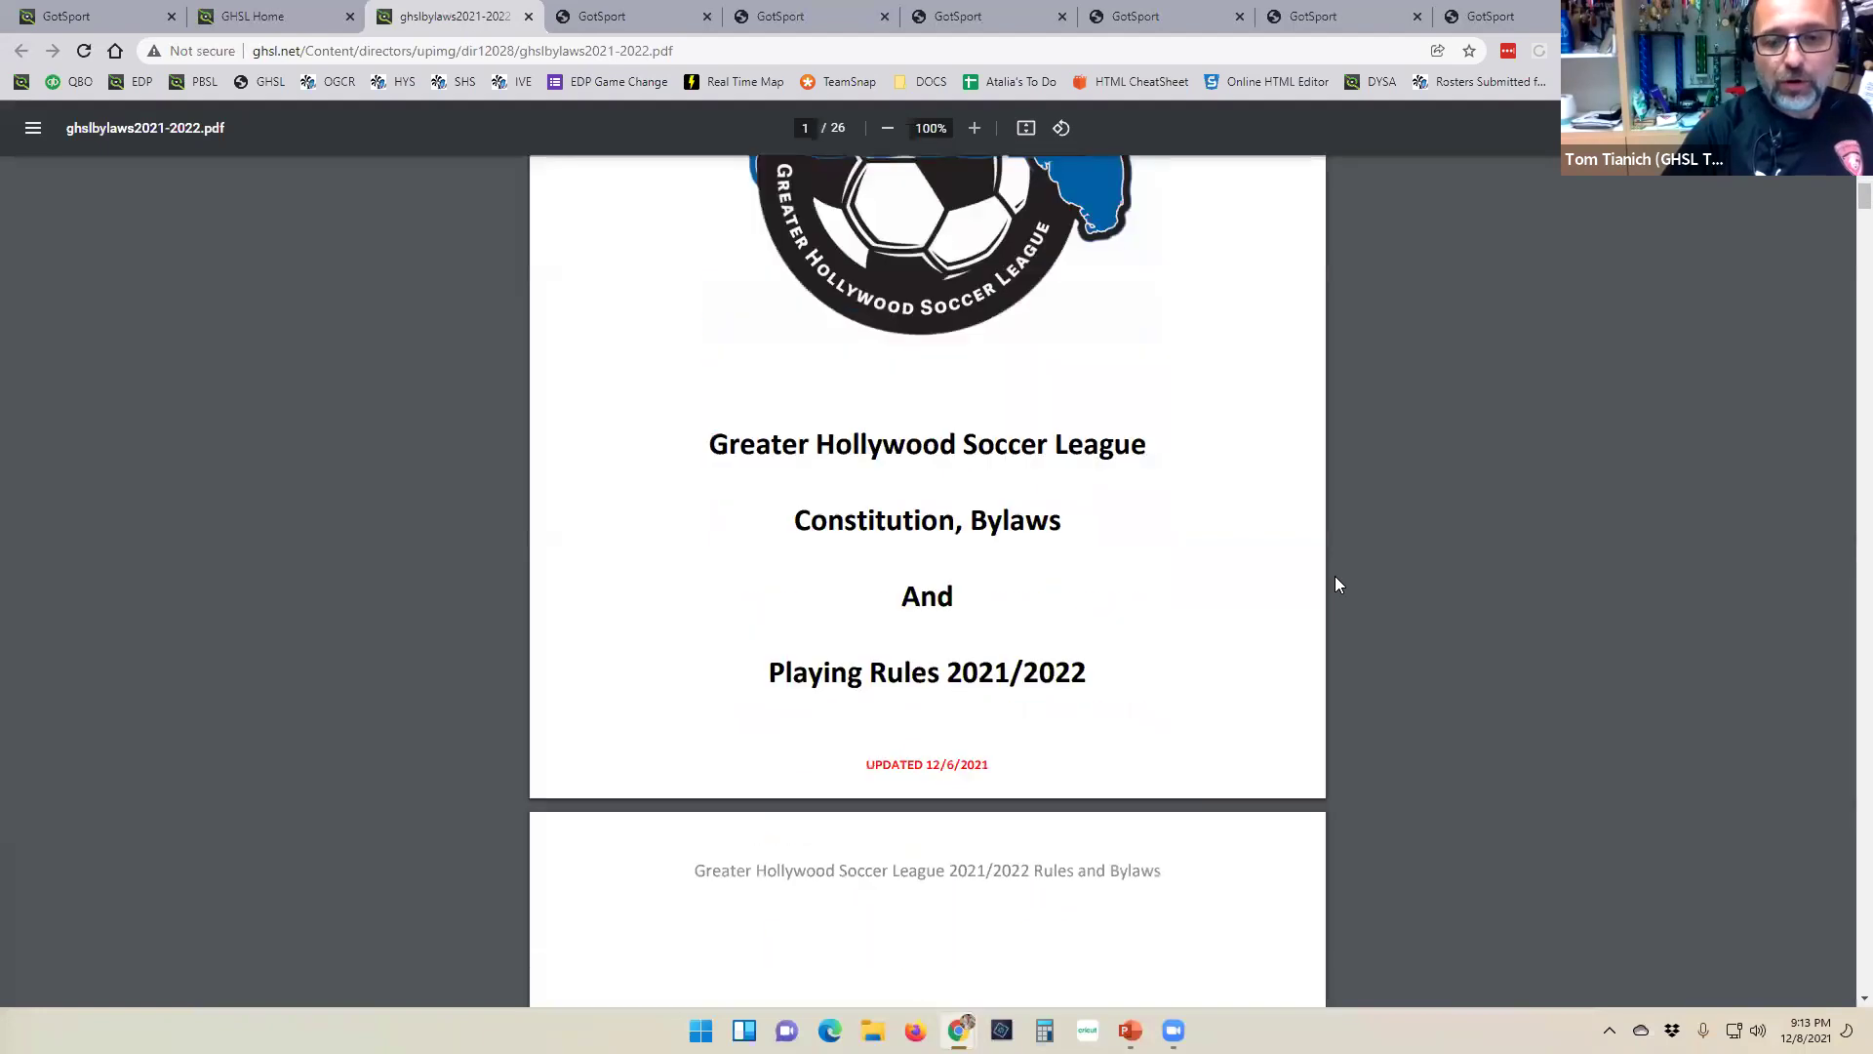
{"action": "scroll", "coordinate": [1337, 583], "scroll_direction": "down", "scroll_amount": 20}
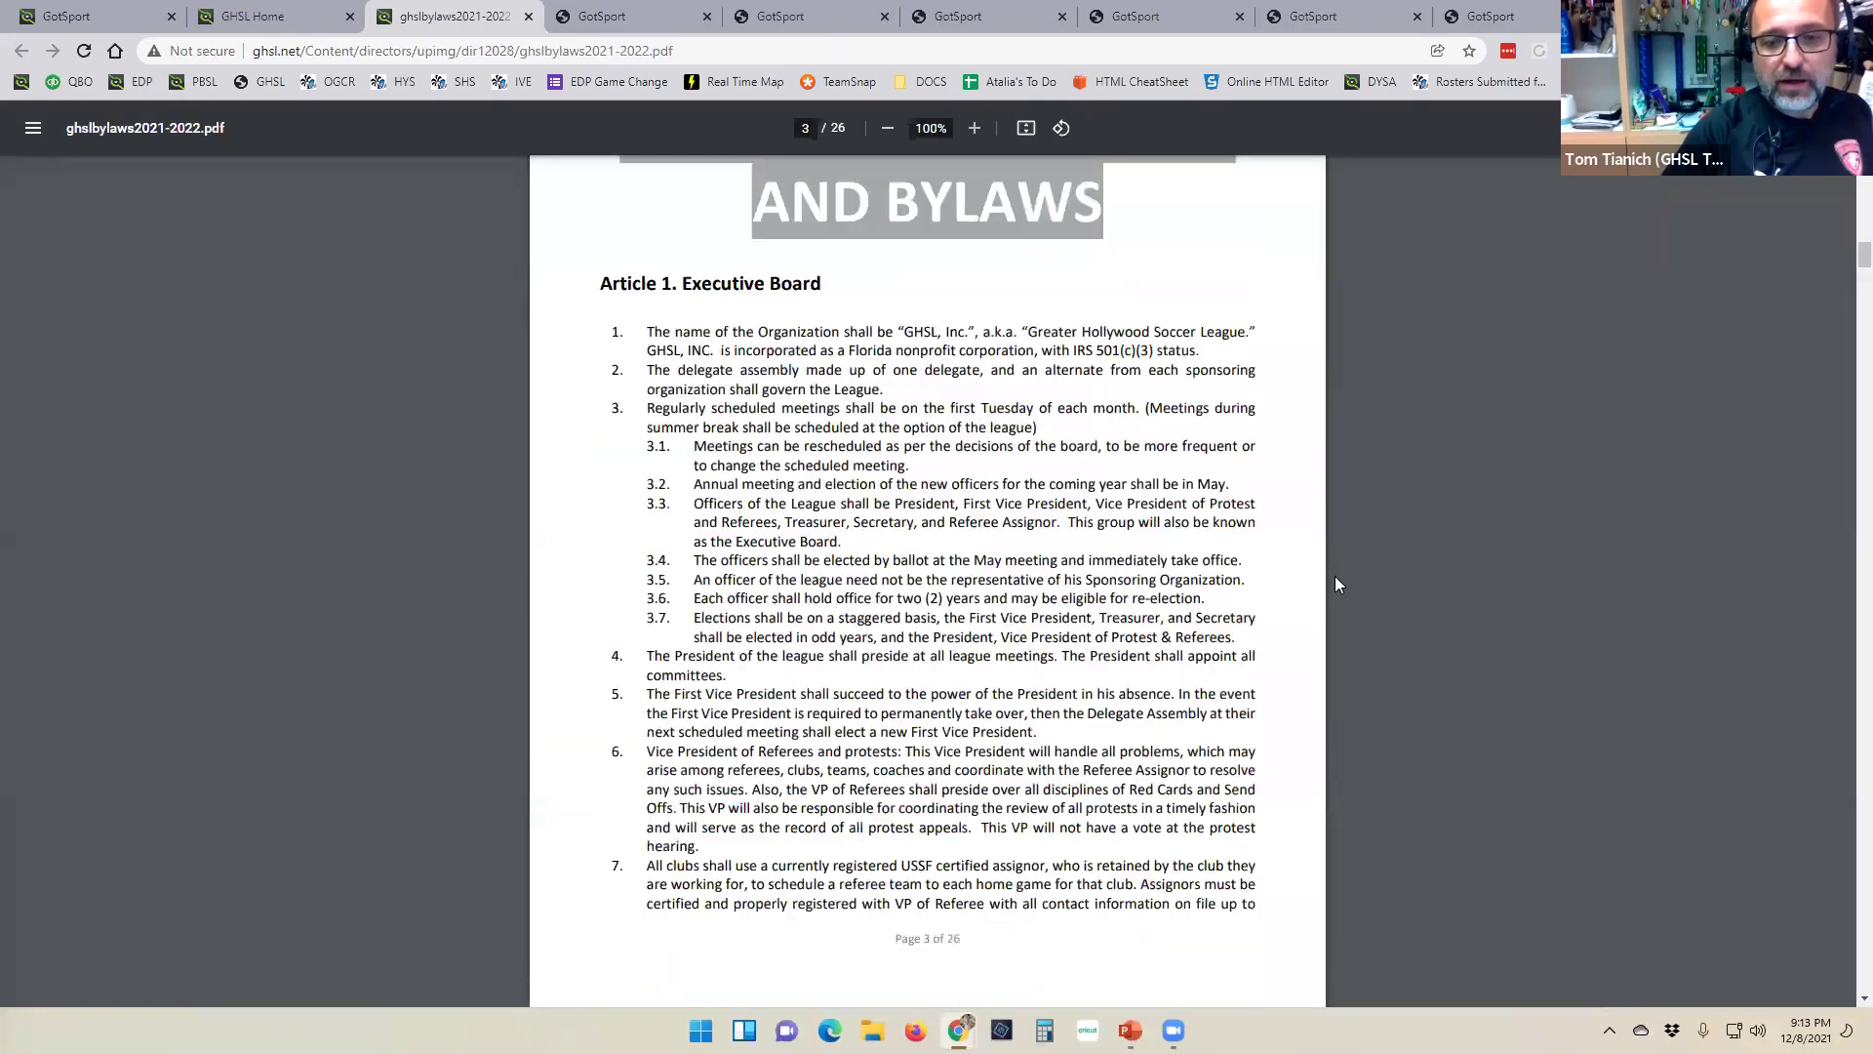
{"action": "scroll", "coordinate": [1337, 583], "scroll_direction": "up", "scroll_amount": 4}
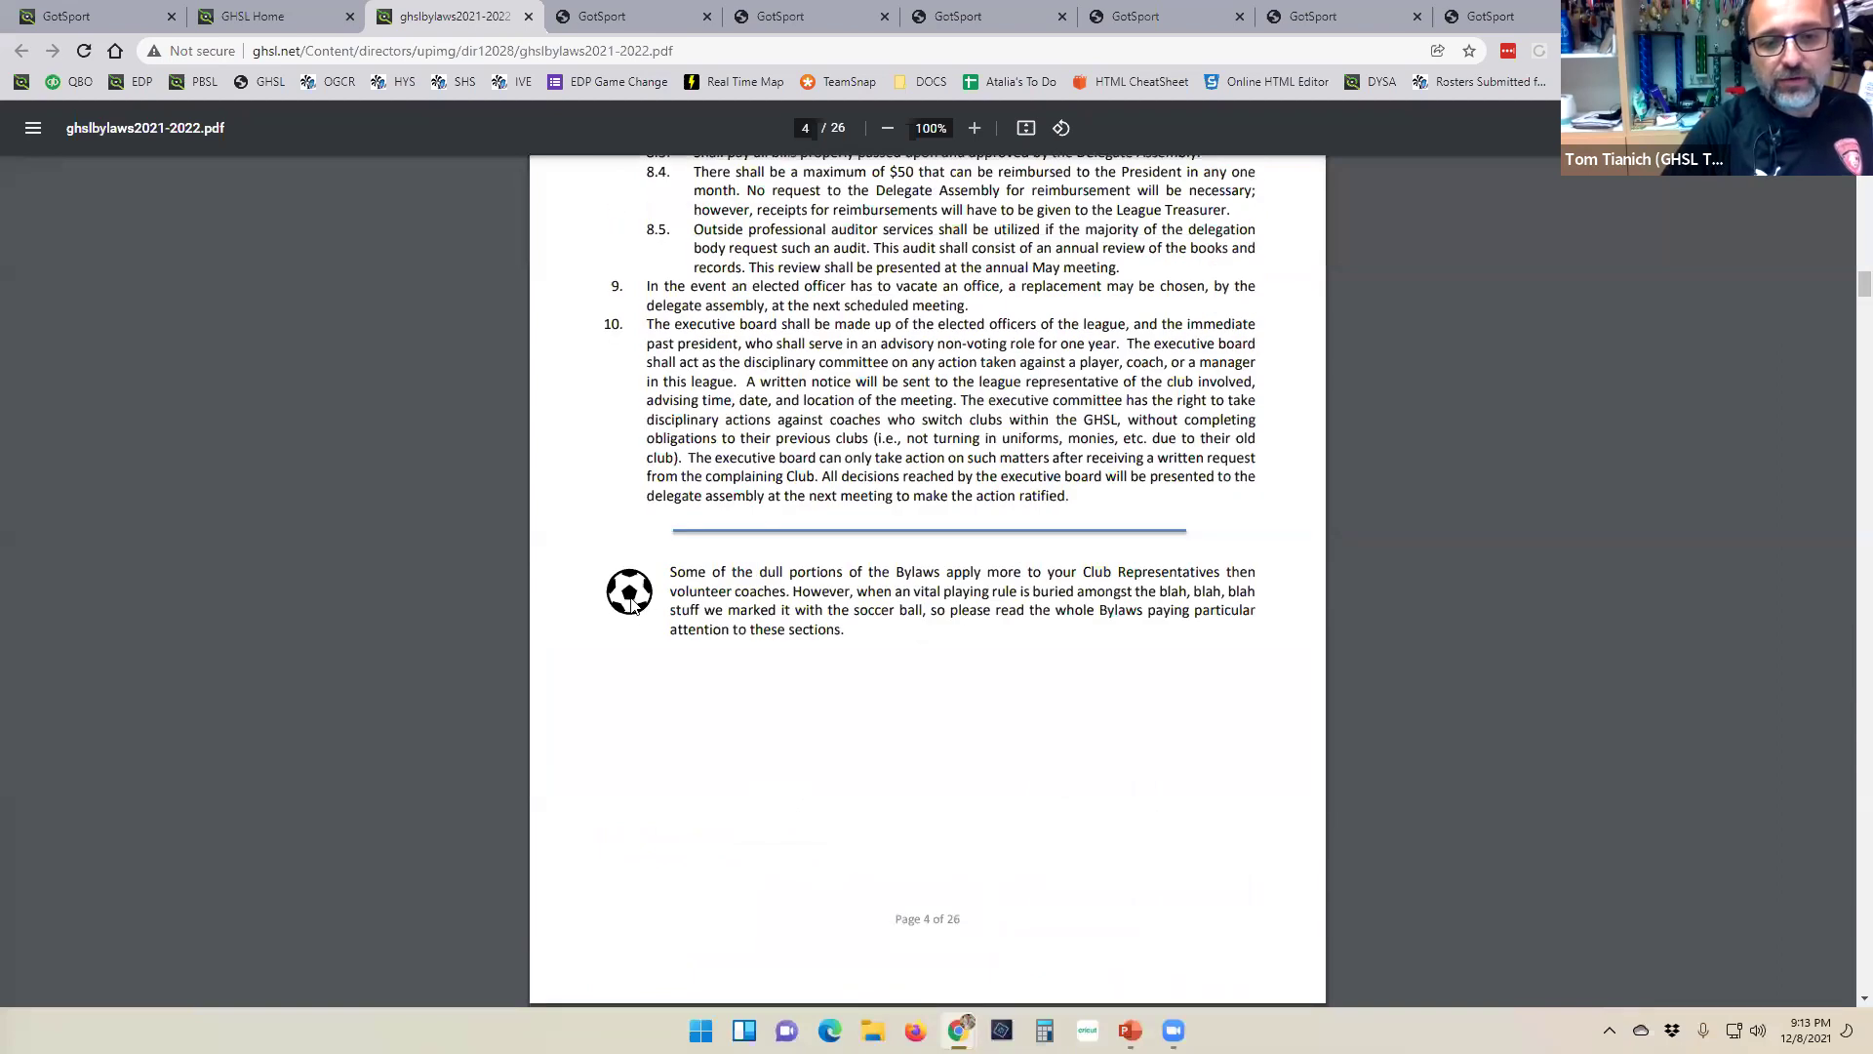
{"action": "scroll", "coordinate": [632, 605], "scroll_direction": "down", "scroll_amount": 16}
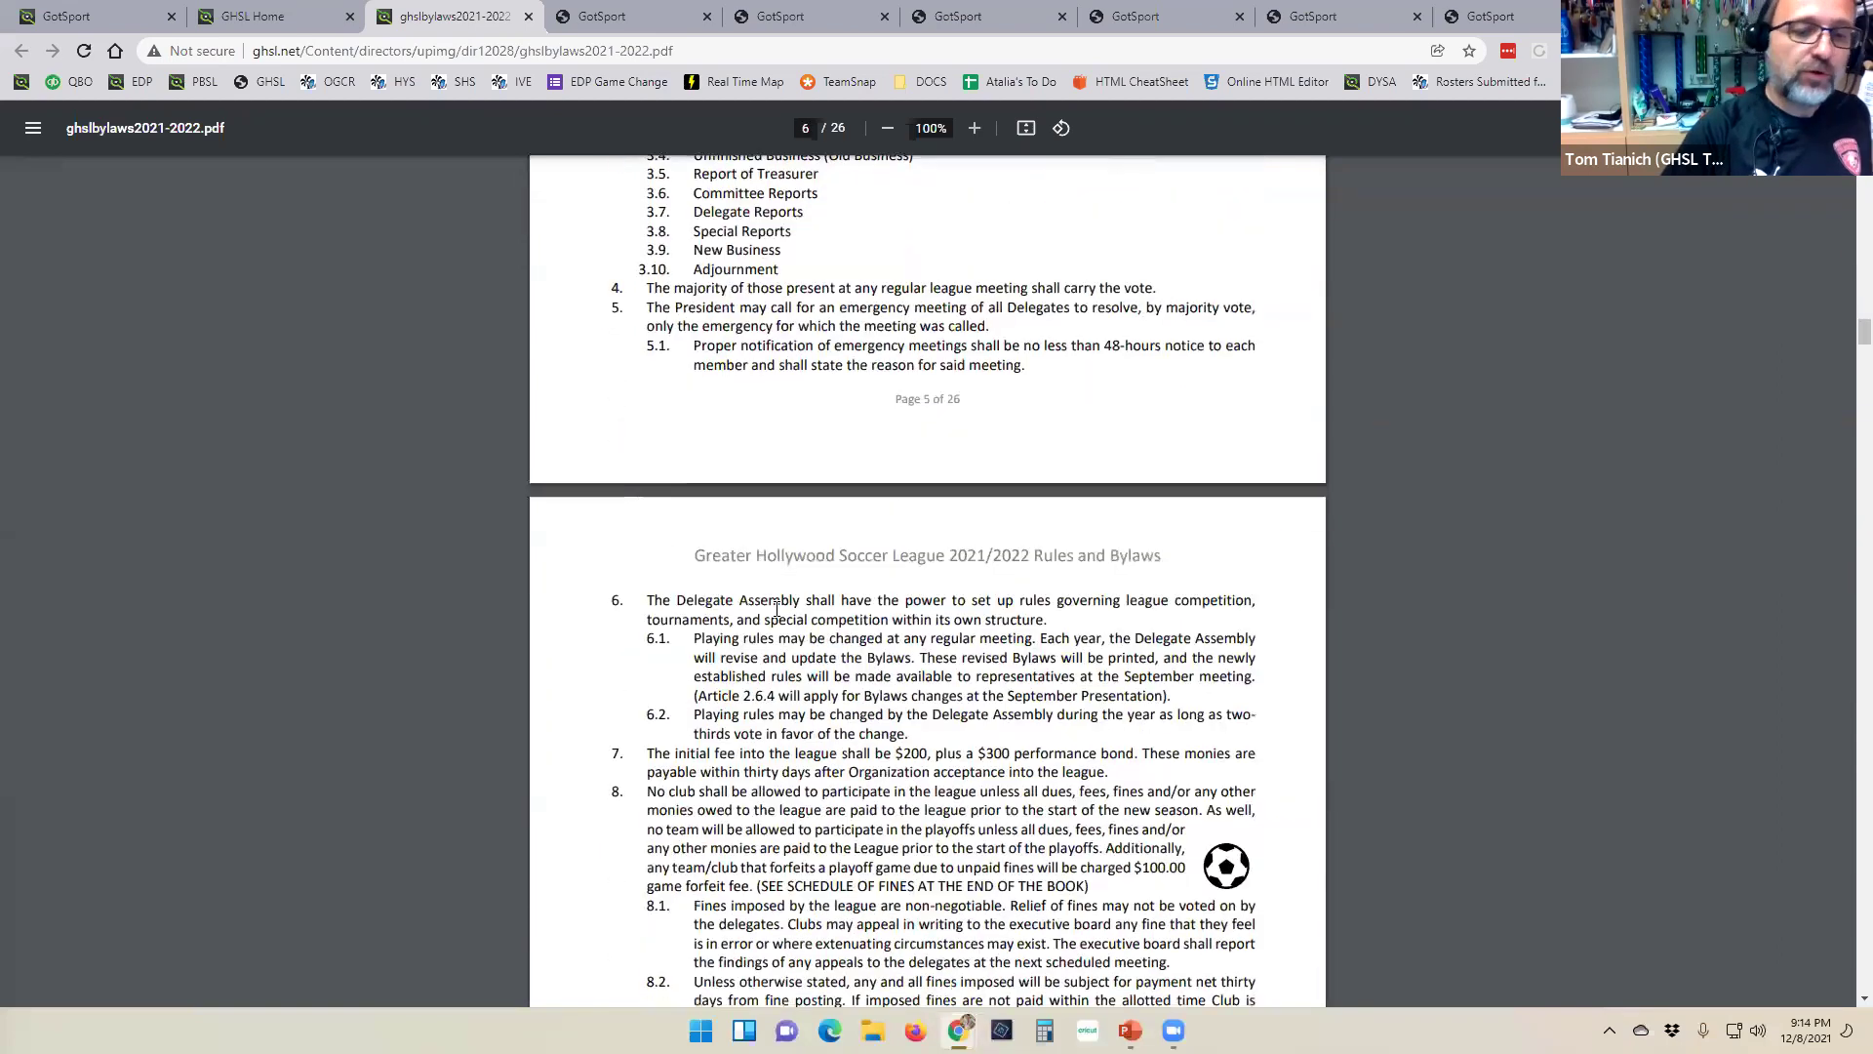
{"action": "scroll", "coordinate": [1350, 522], "scroll_direction": "down", "scroll_amount": 5}
{"action": "scroll", "coordinate": [1234, 561], "scroll_direction": "down", "scroll_amount": 13}
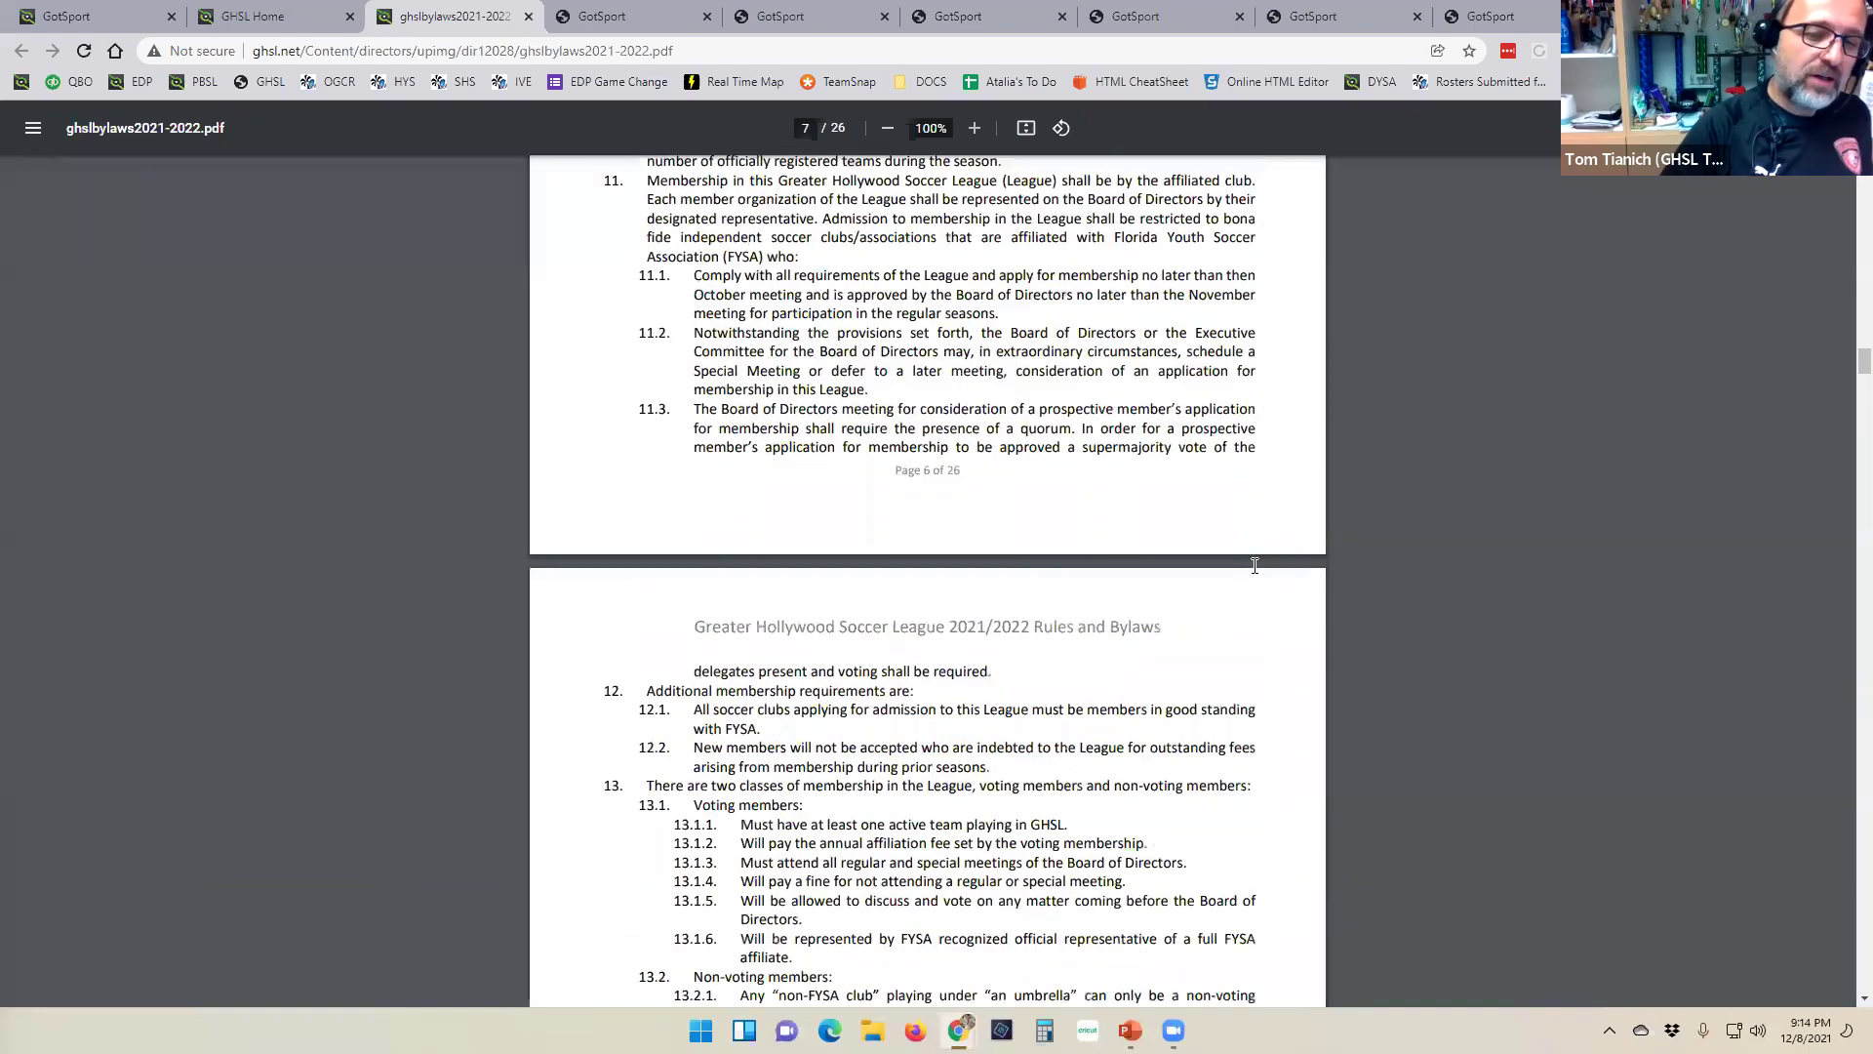
{"action": "scroll", "coordinate": [1254, 566], "scroll_direction": "down", "scroll_amount": 19}
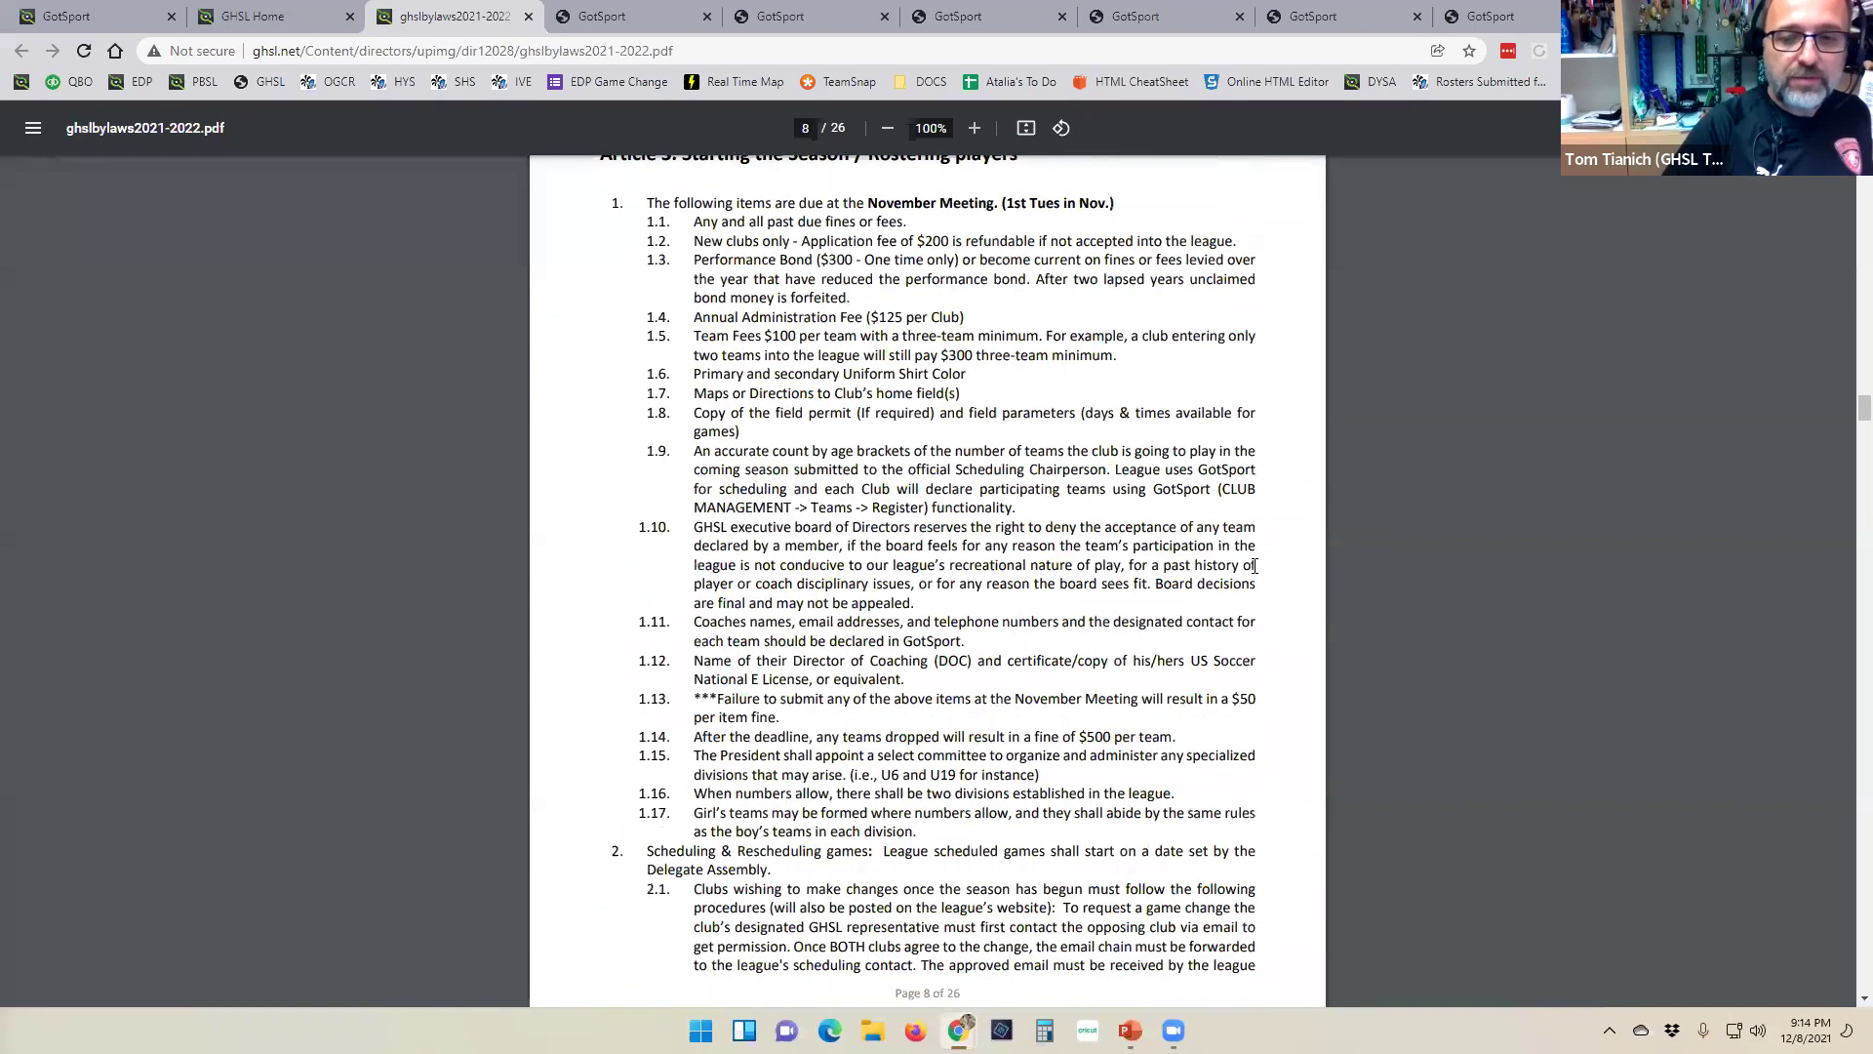
{"action": "scroll", "coordinate": [1254, 567], "scroll_direction": "down", "scroll_amount": 19}
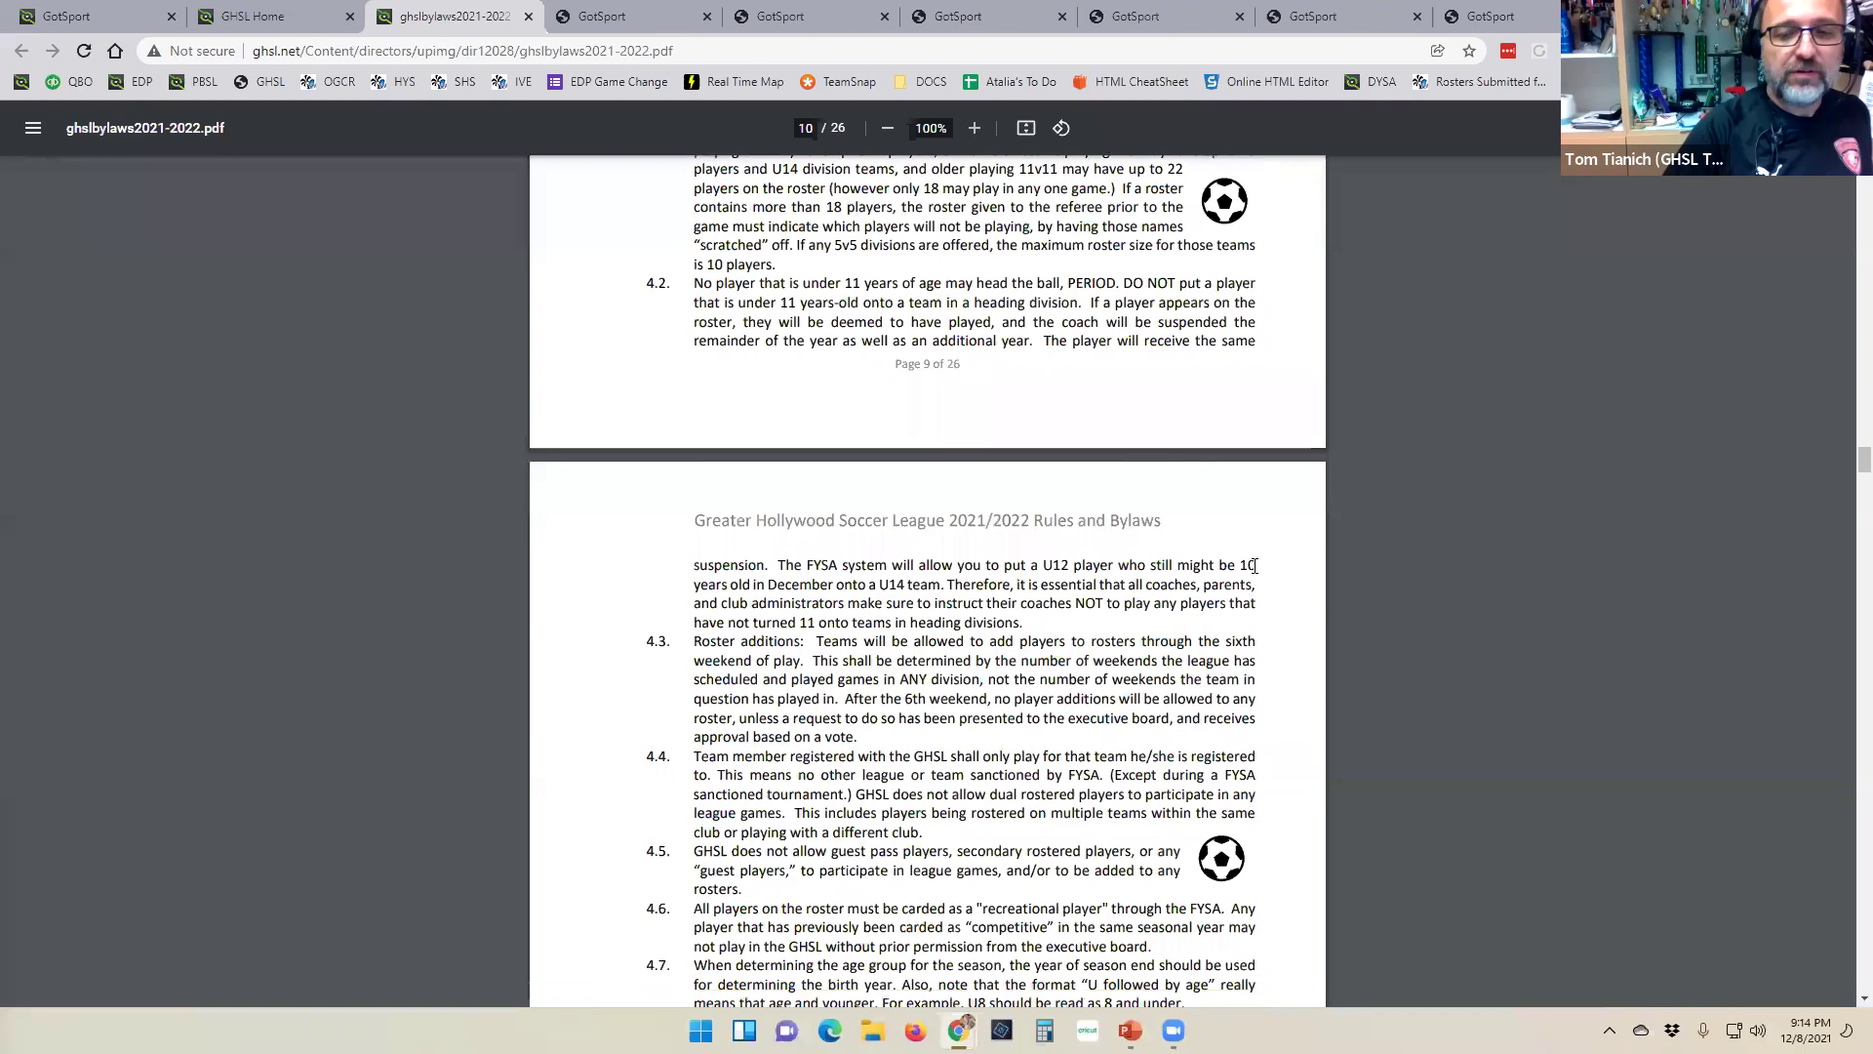
{"action": "scroll", "coordinate": [1255, 567], "scroll_direction": "down", "scroll_amount": 20}
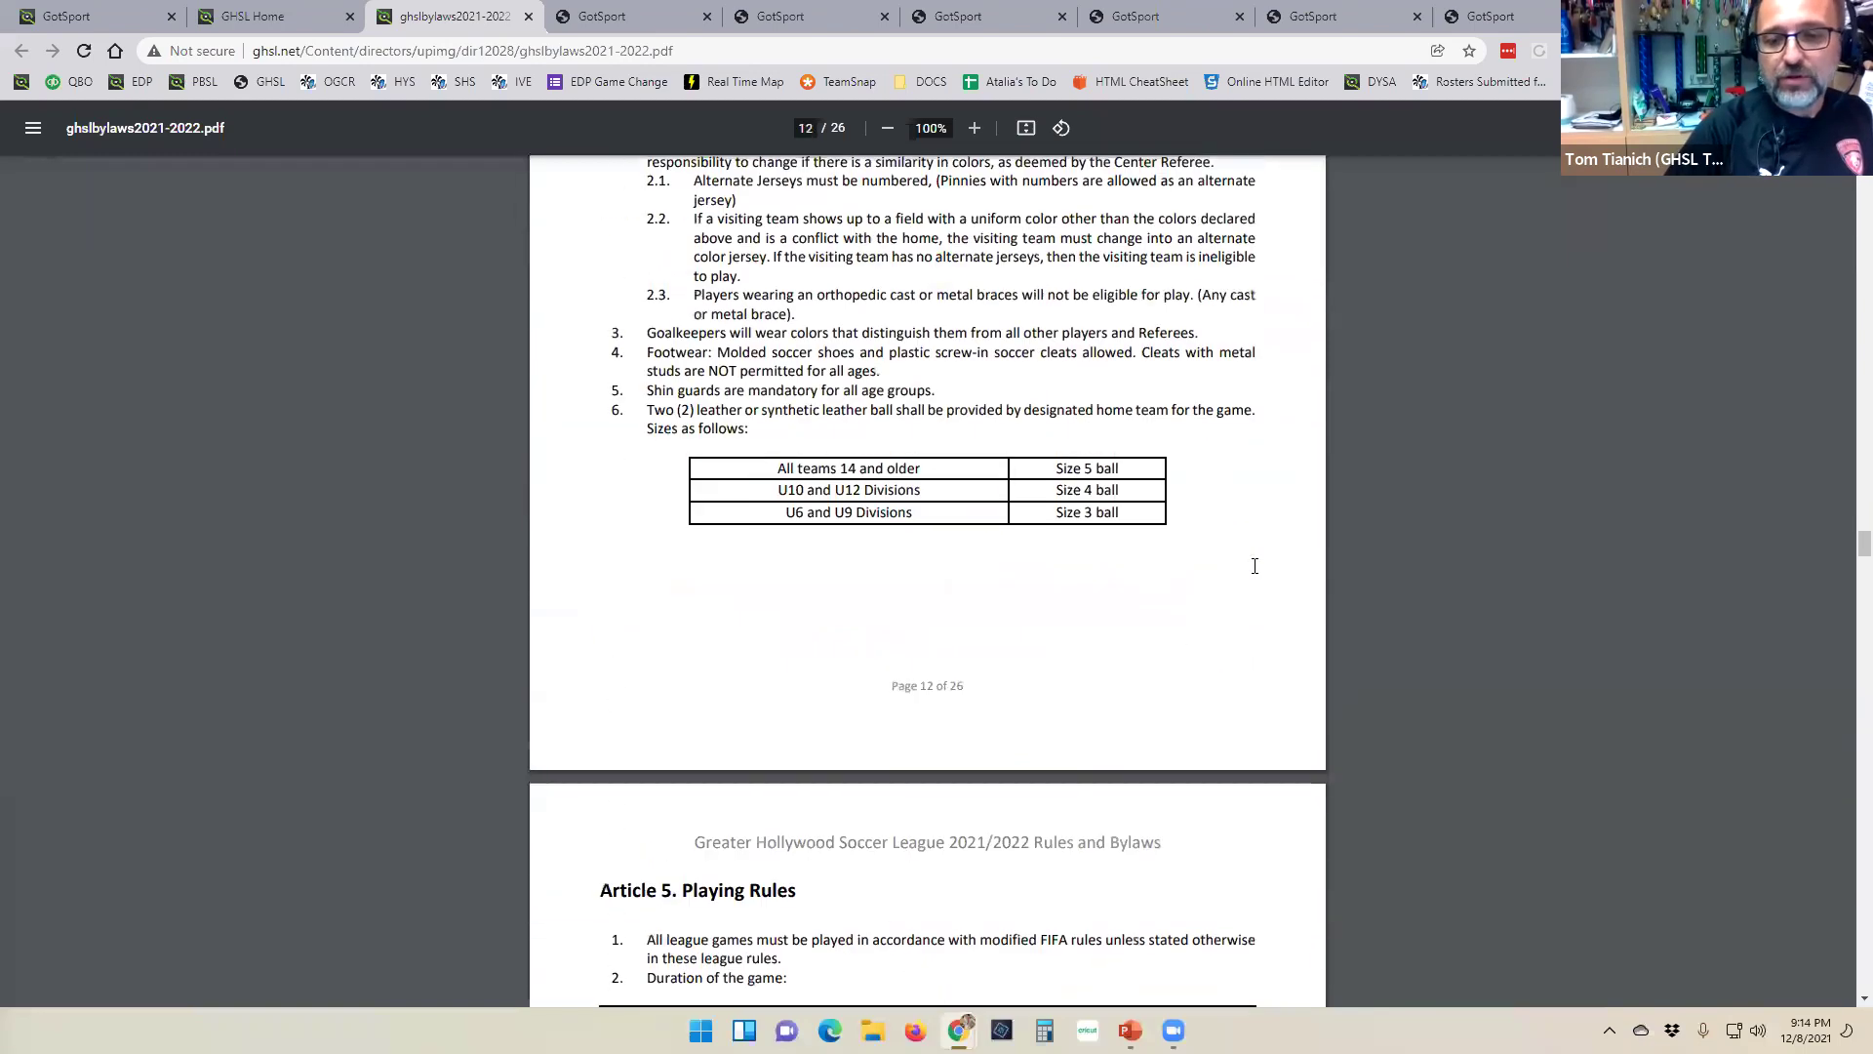
{"action": "scroll", "coordinate": [1255, 567], "scroll_direction": "down", "scroll_amount": 20}
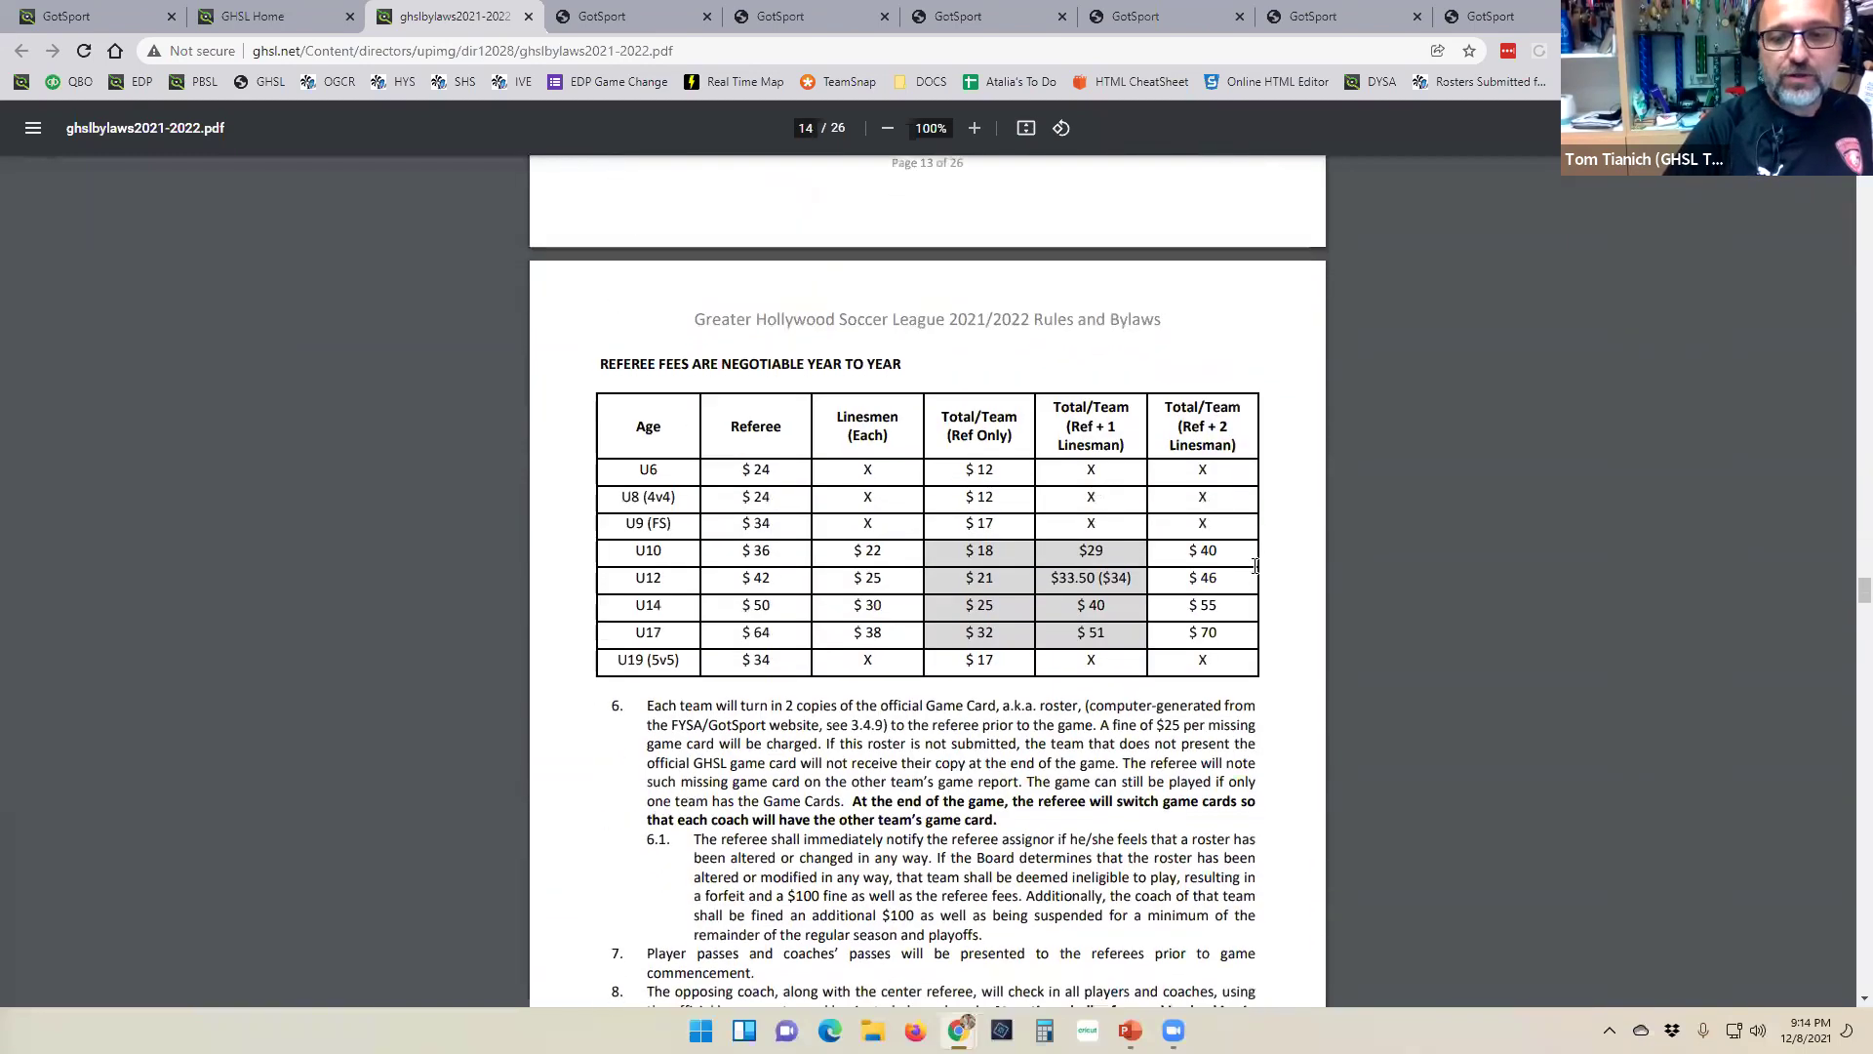
Step: Continue down to the page 25 Schedule of Fines, then close the bylaws tab
{"action": "scroll", "coordinate": [1255, 567], "scroll_direction": "up", "scroll_amount": 10}
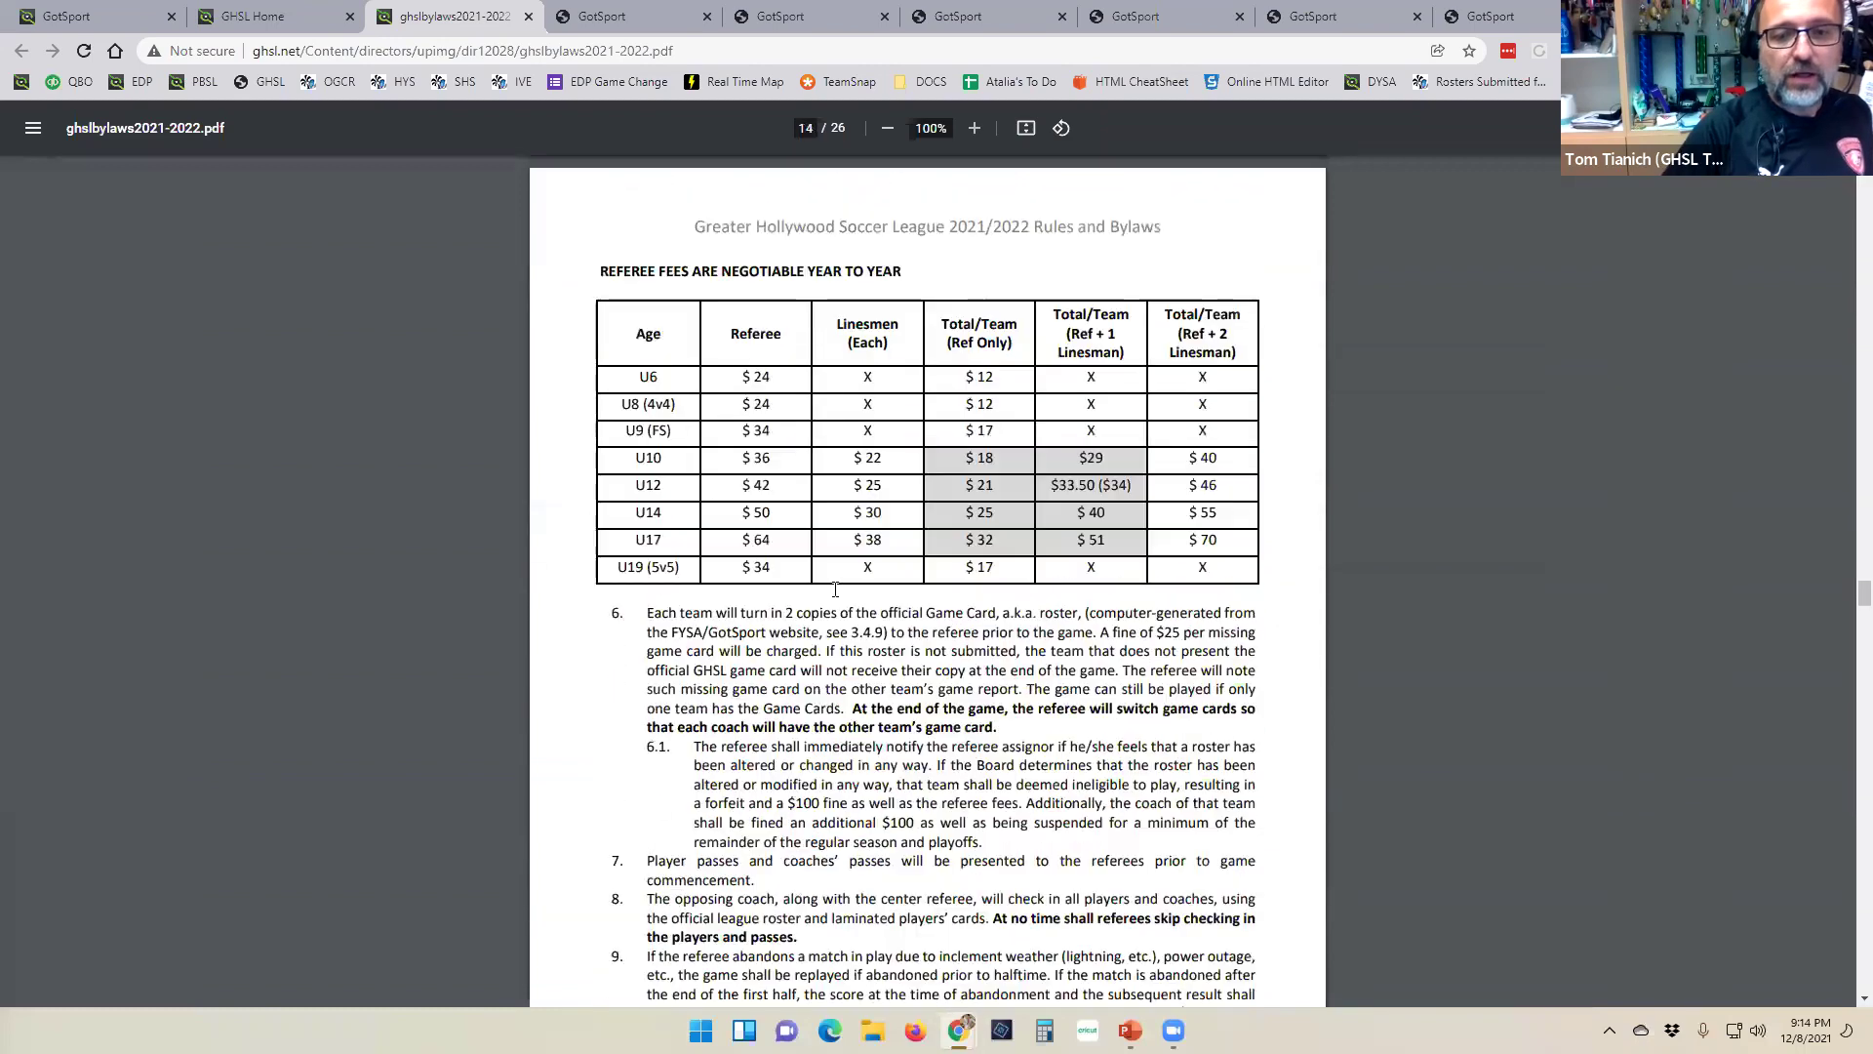
{"action": "scroll", "coordinate": [1028, 786], "scroll_direction": "down", "scroll_amount": 20}
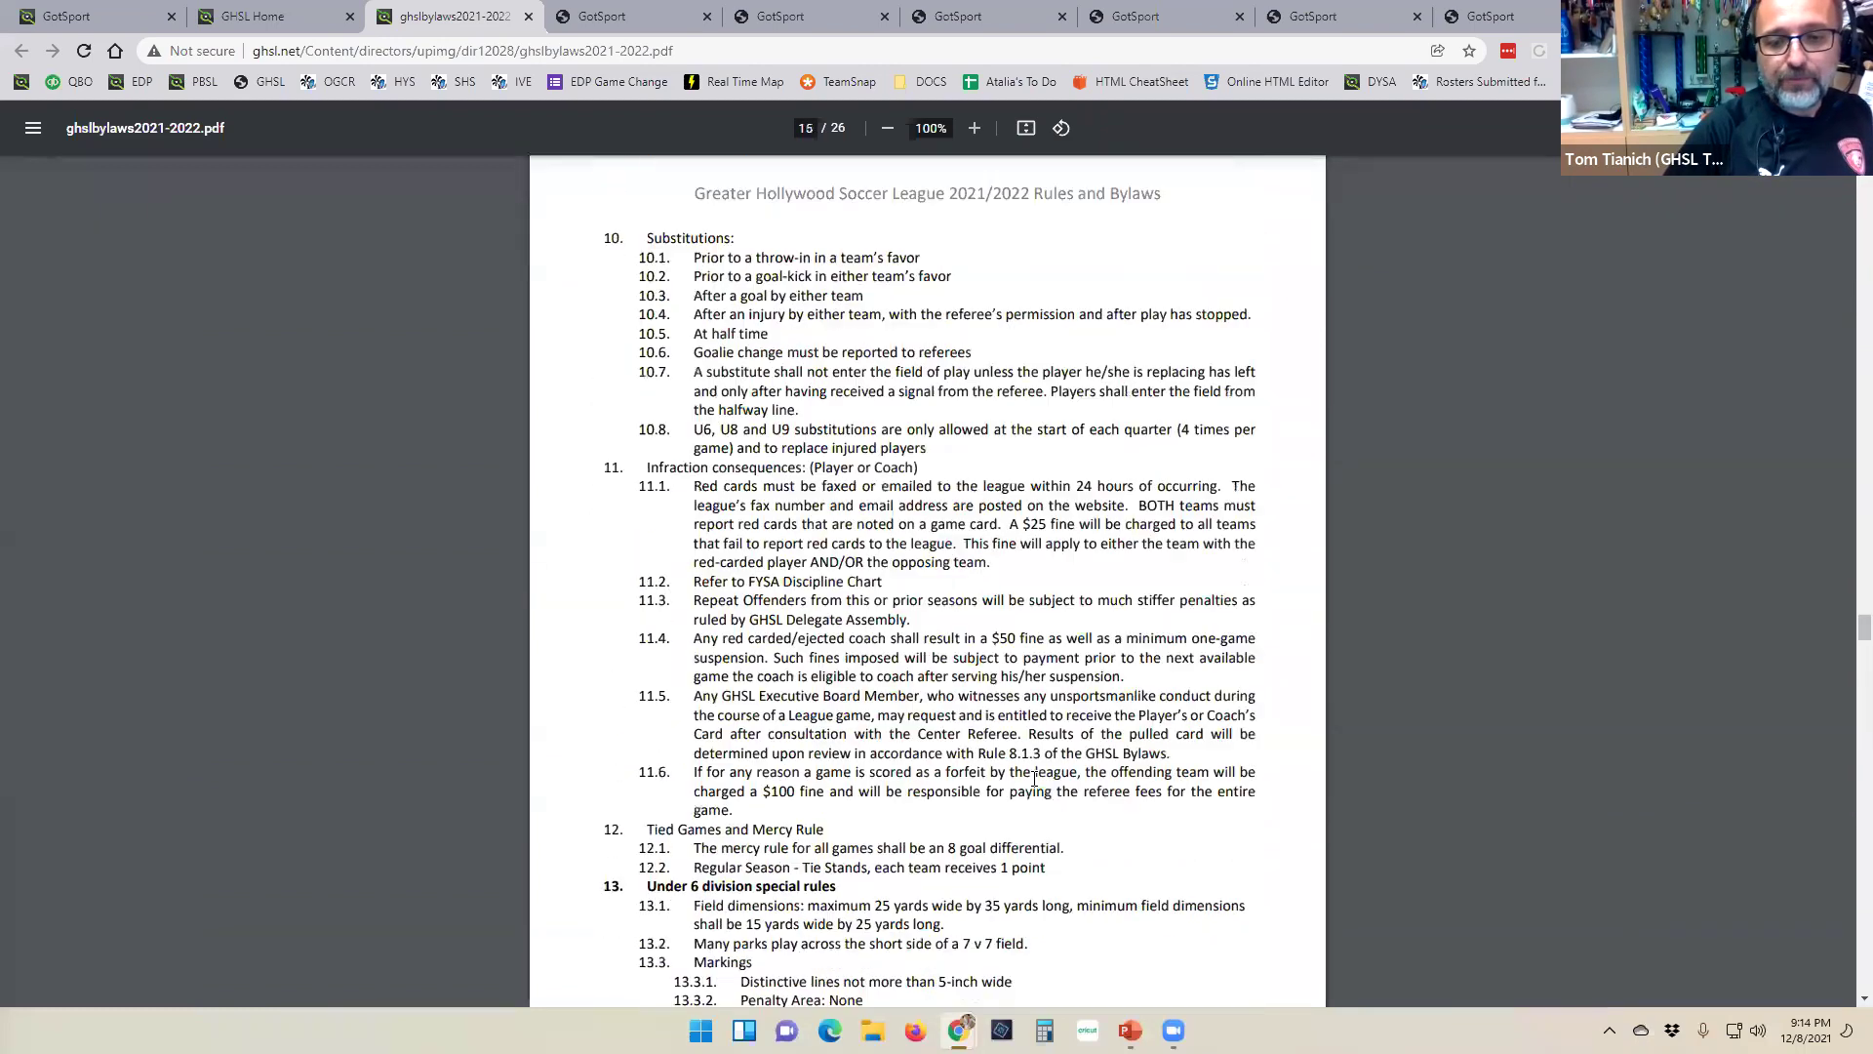
{"action": "scroll", "coordinate": [1036, 774], "scroll_direction": "down", "scroll_amount": 15}
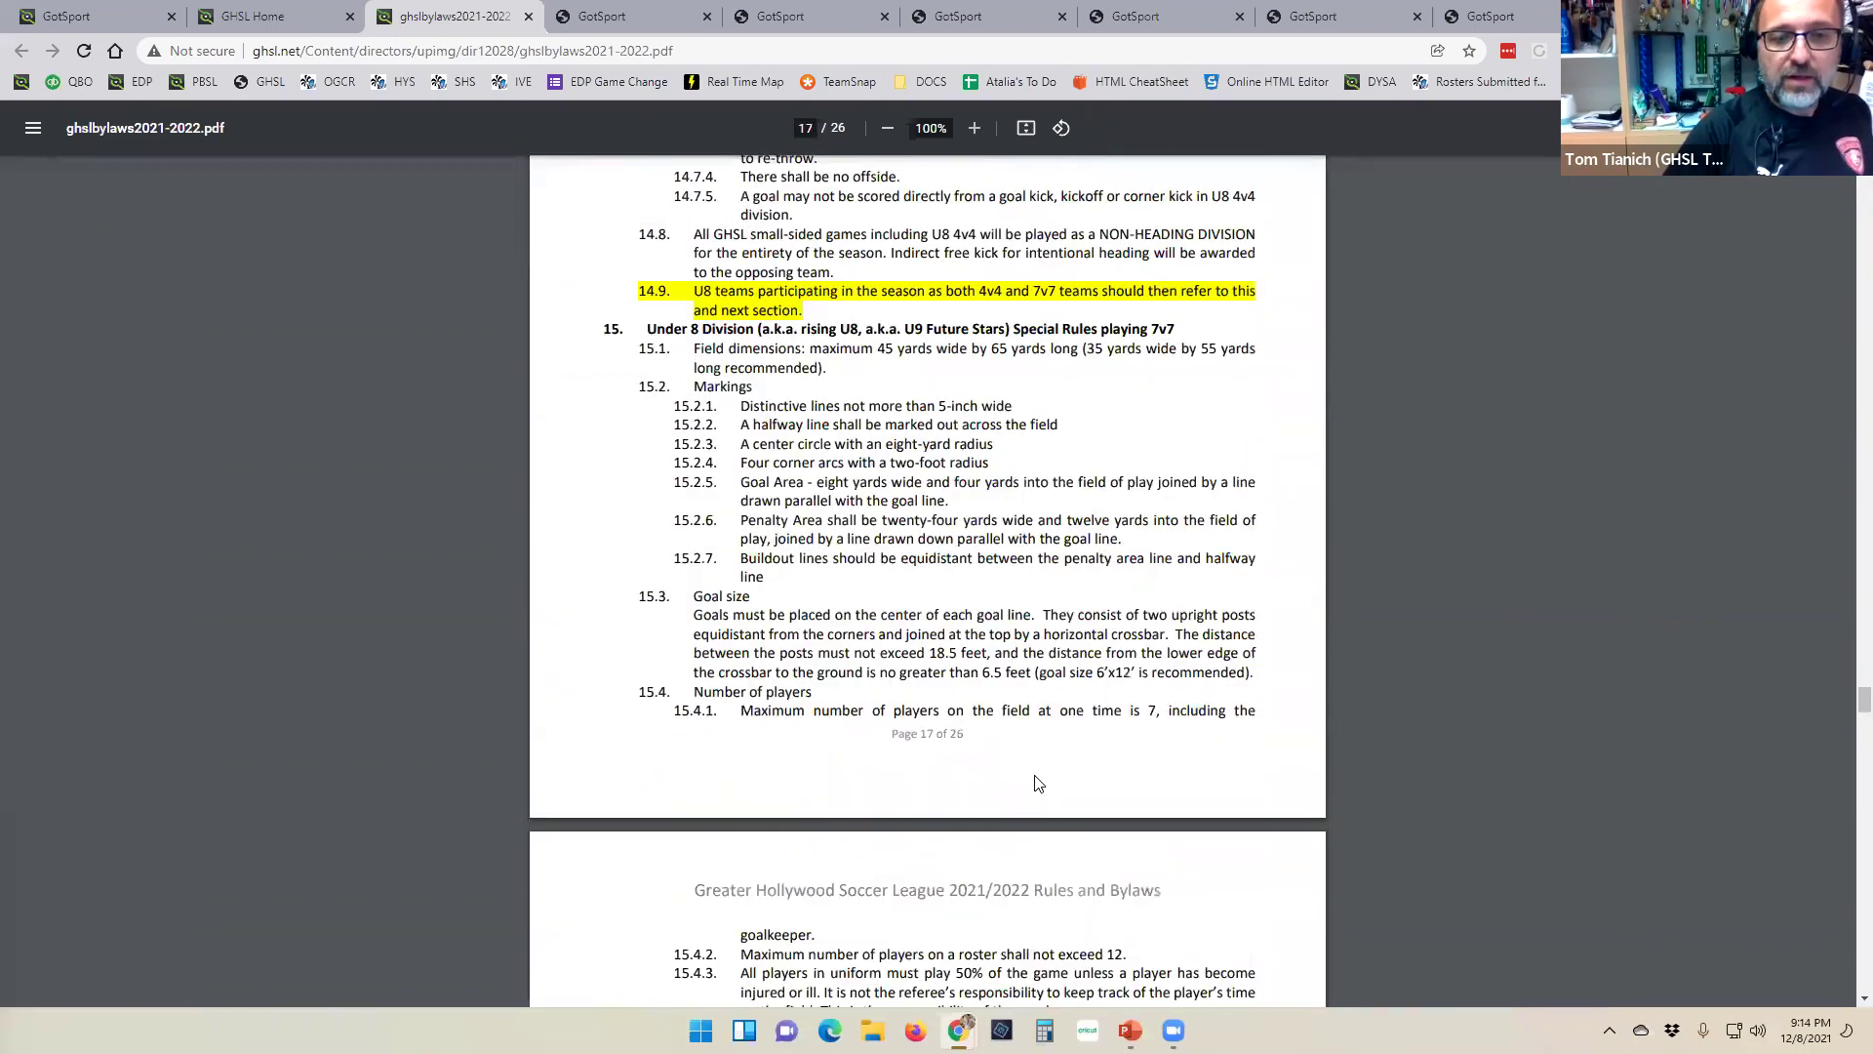
{"action": "scroll", "coordinate": [1037, 783], "scroll_direction": "down", "scroll_amount": 20}
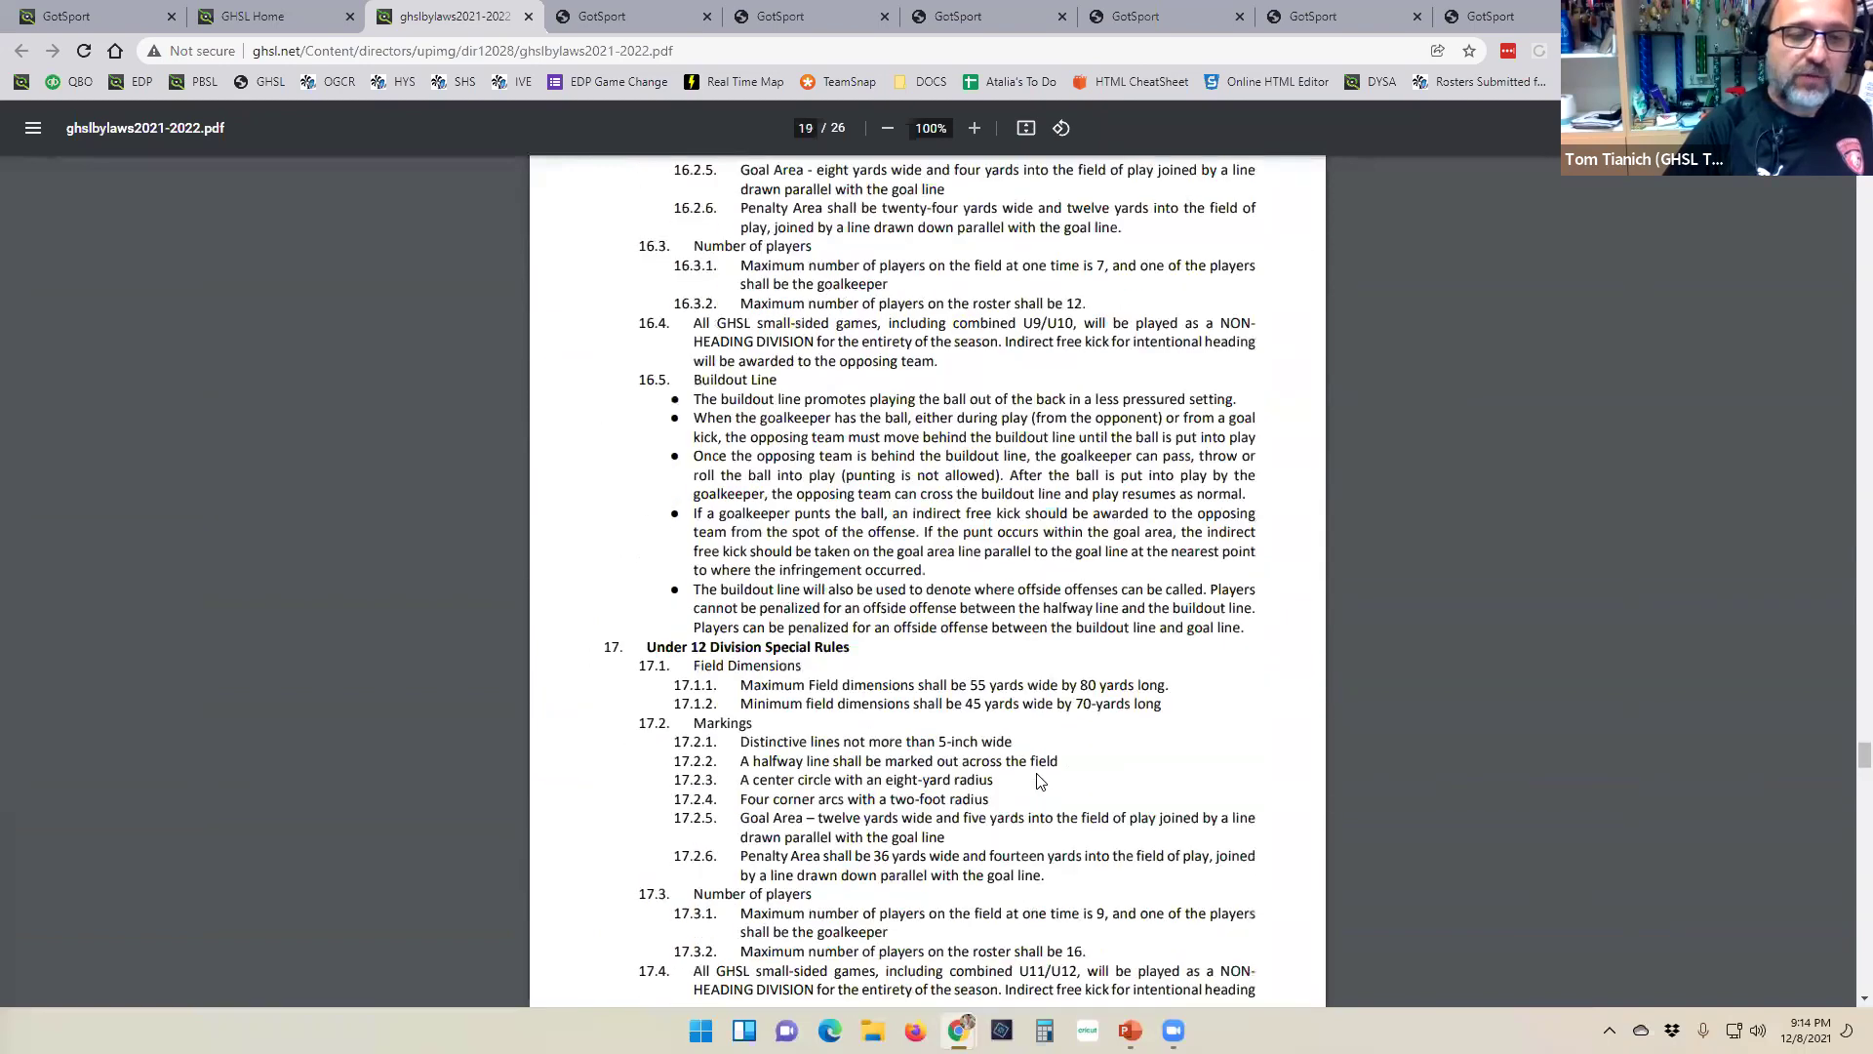
{"action": "scroll", "coordinate": [1037, 782], "scroll_direction": "down", "scroll_amount": 20}
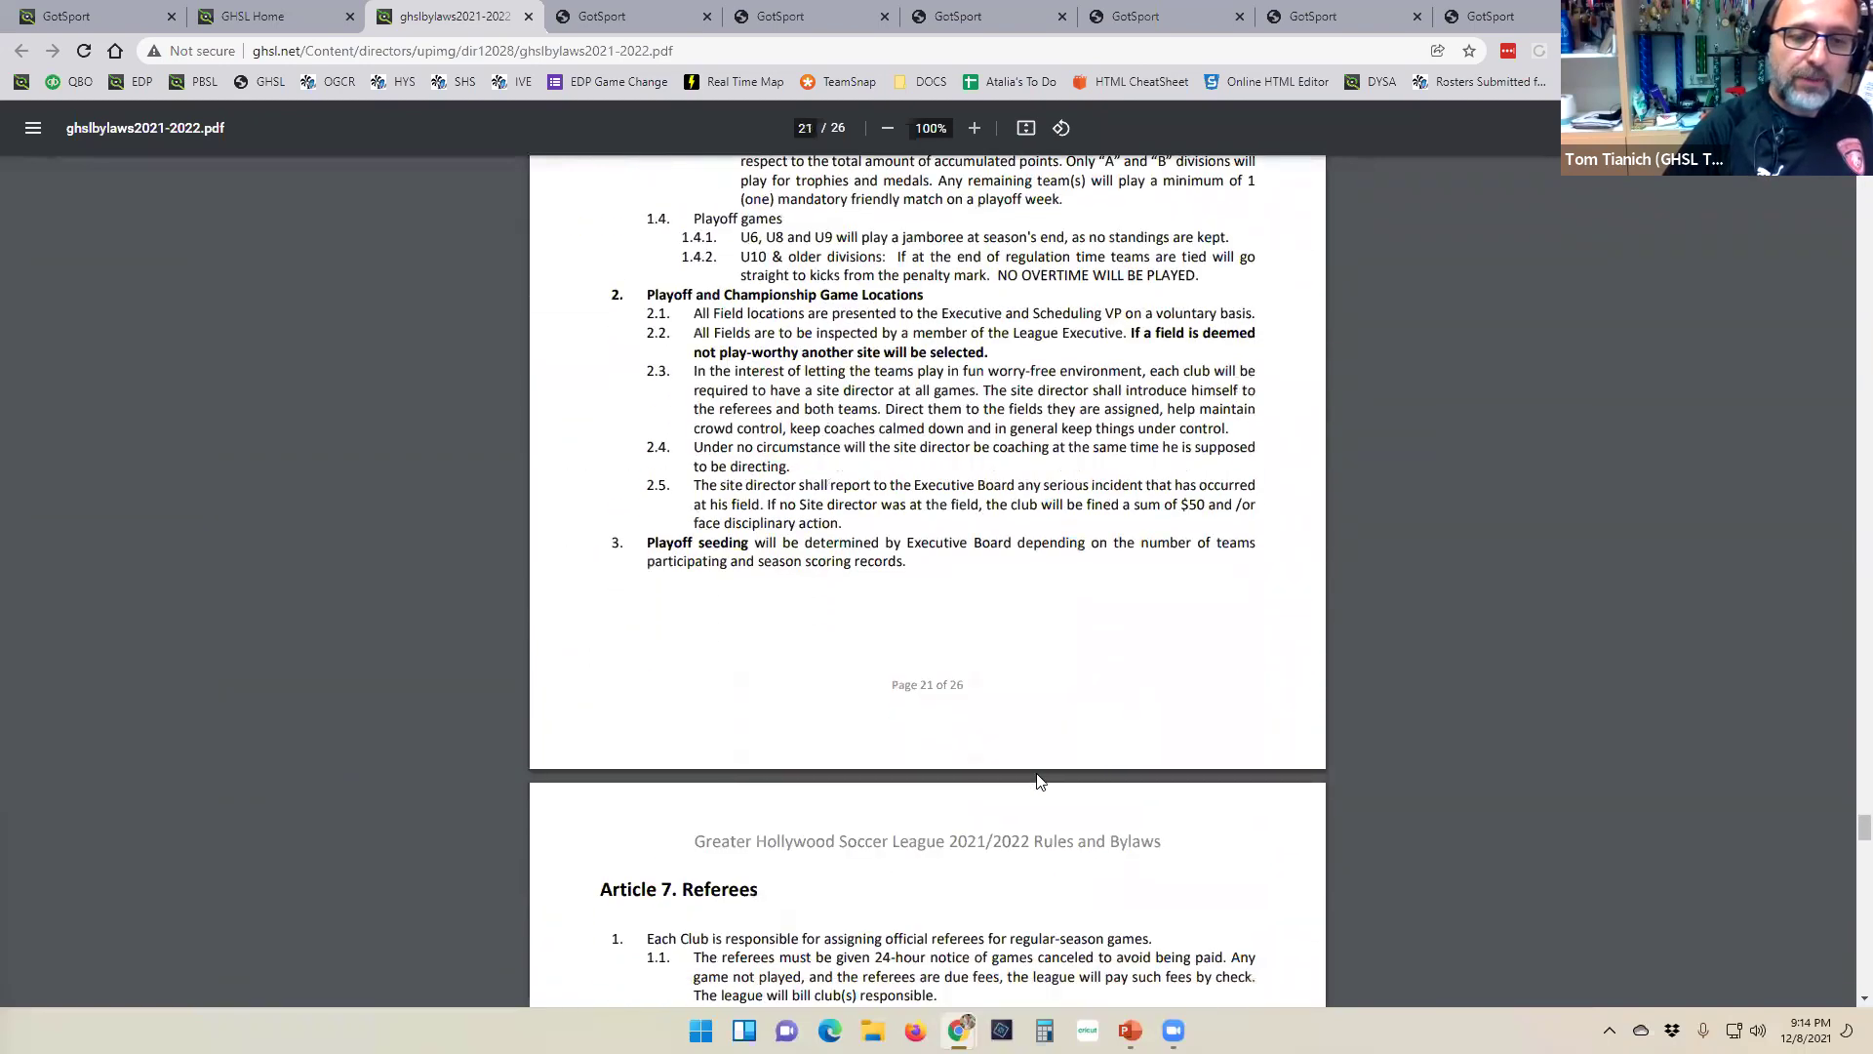
{"action": "scroll", "coordinate": [1038, 781], "scroll_direction": "down", "scroll_amount": 20}
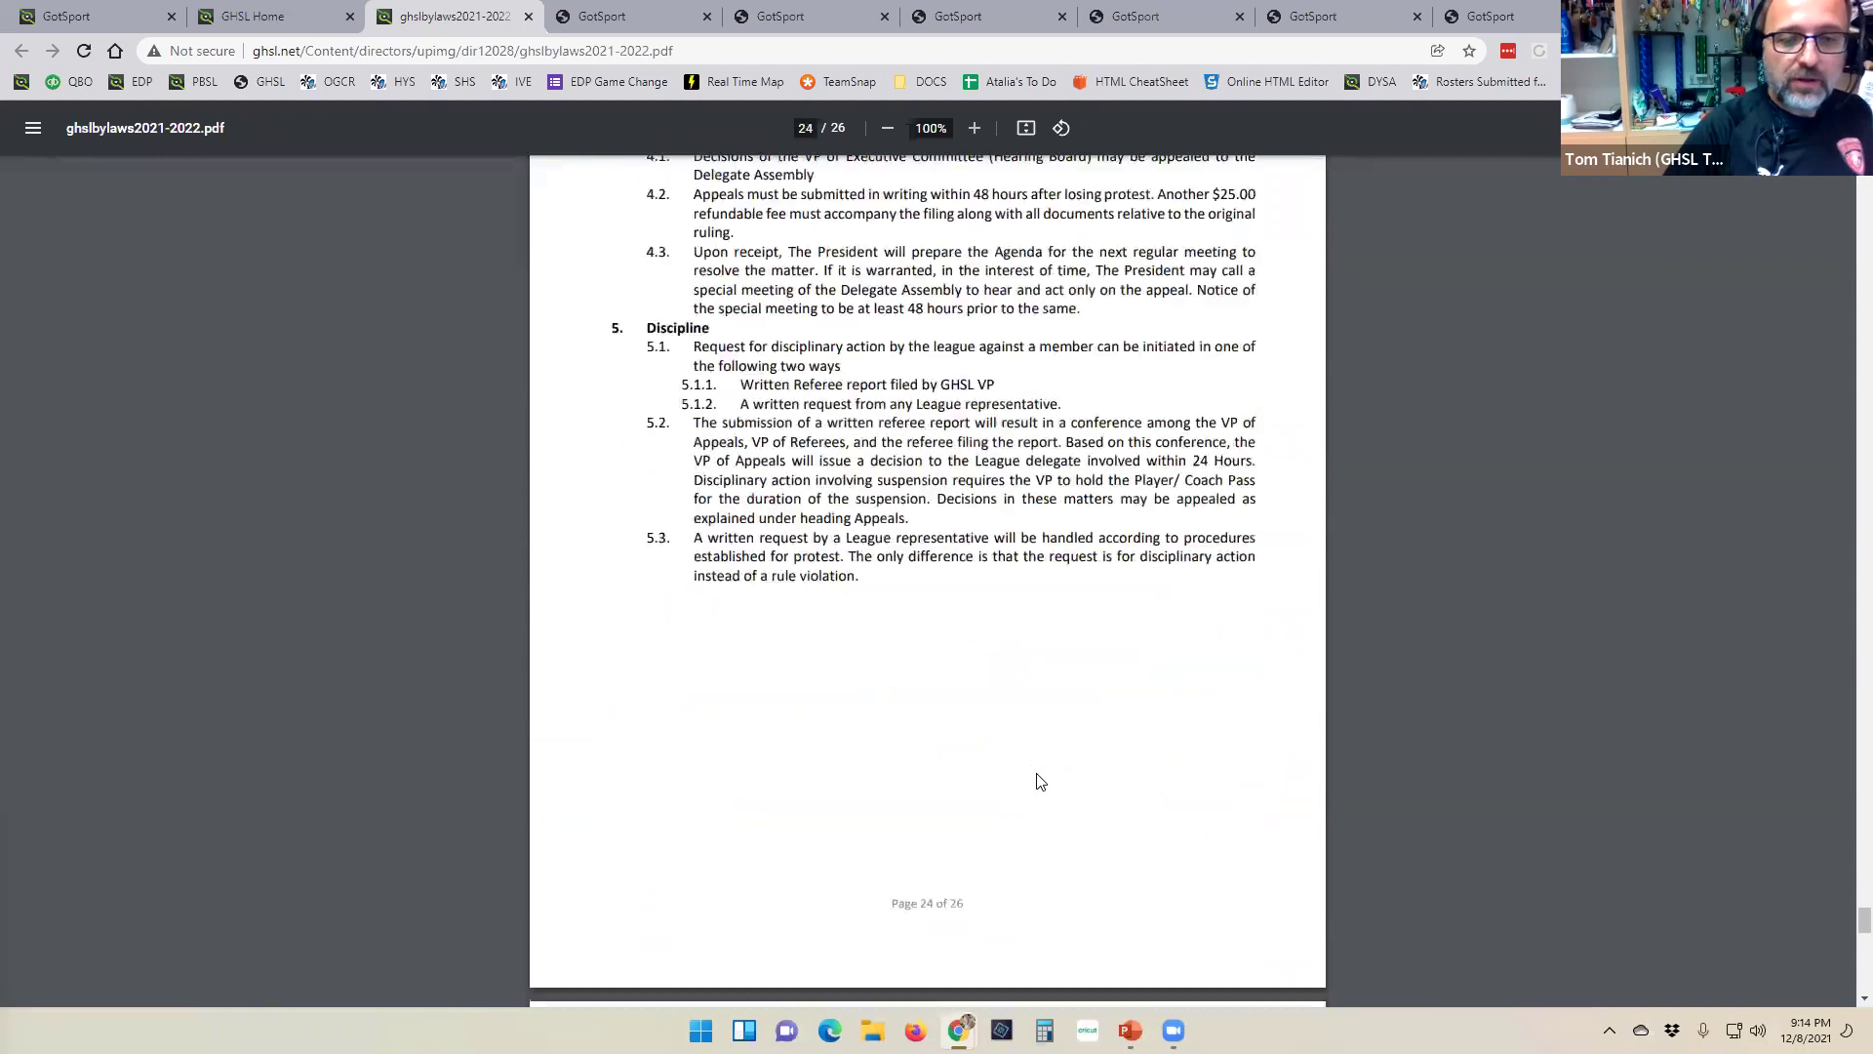
{"action": "scroll", "coordinate": [1037, 781], "scroll_direction": "up", "scroll_amount": 1}
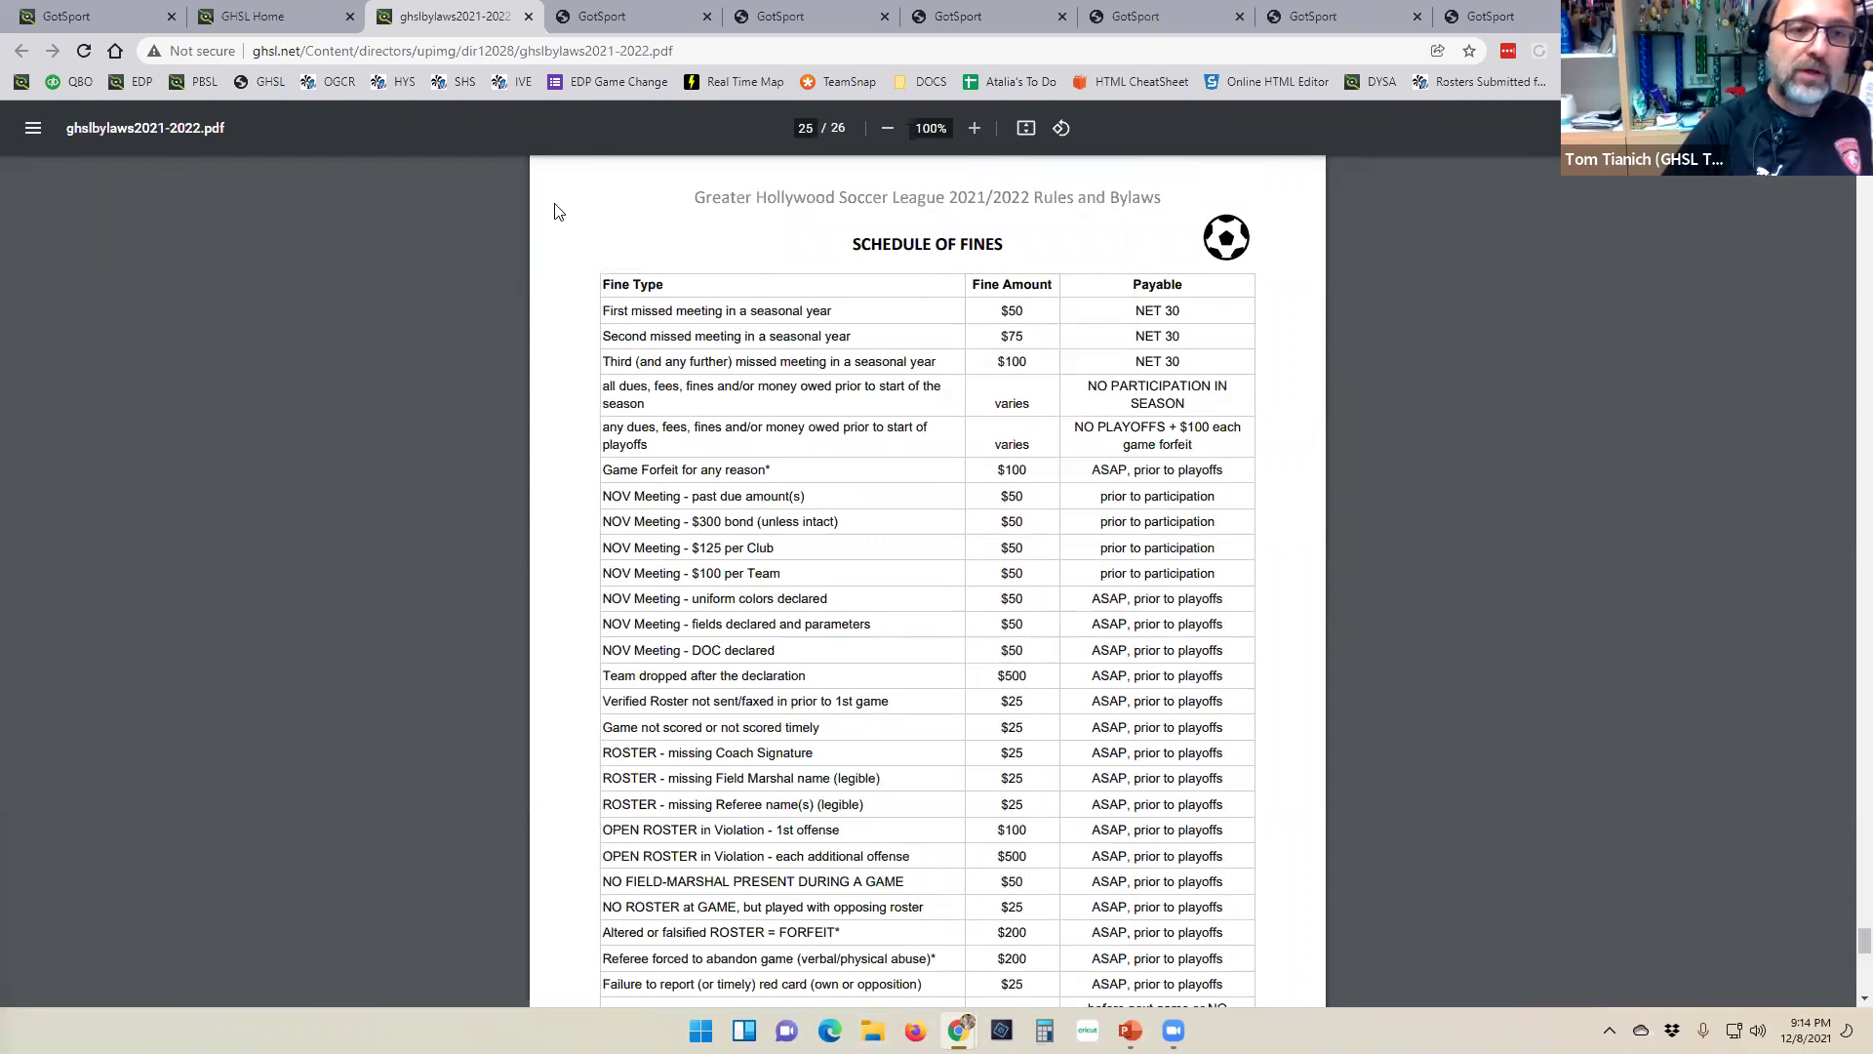
{"action": "left_click", "coordinate": [529, 17]}
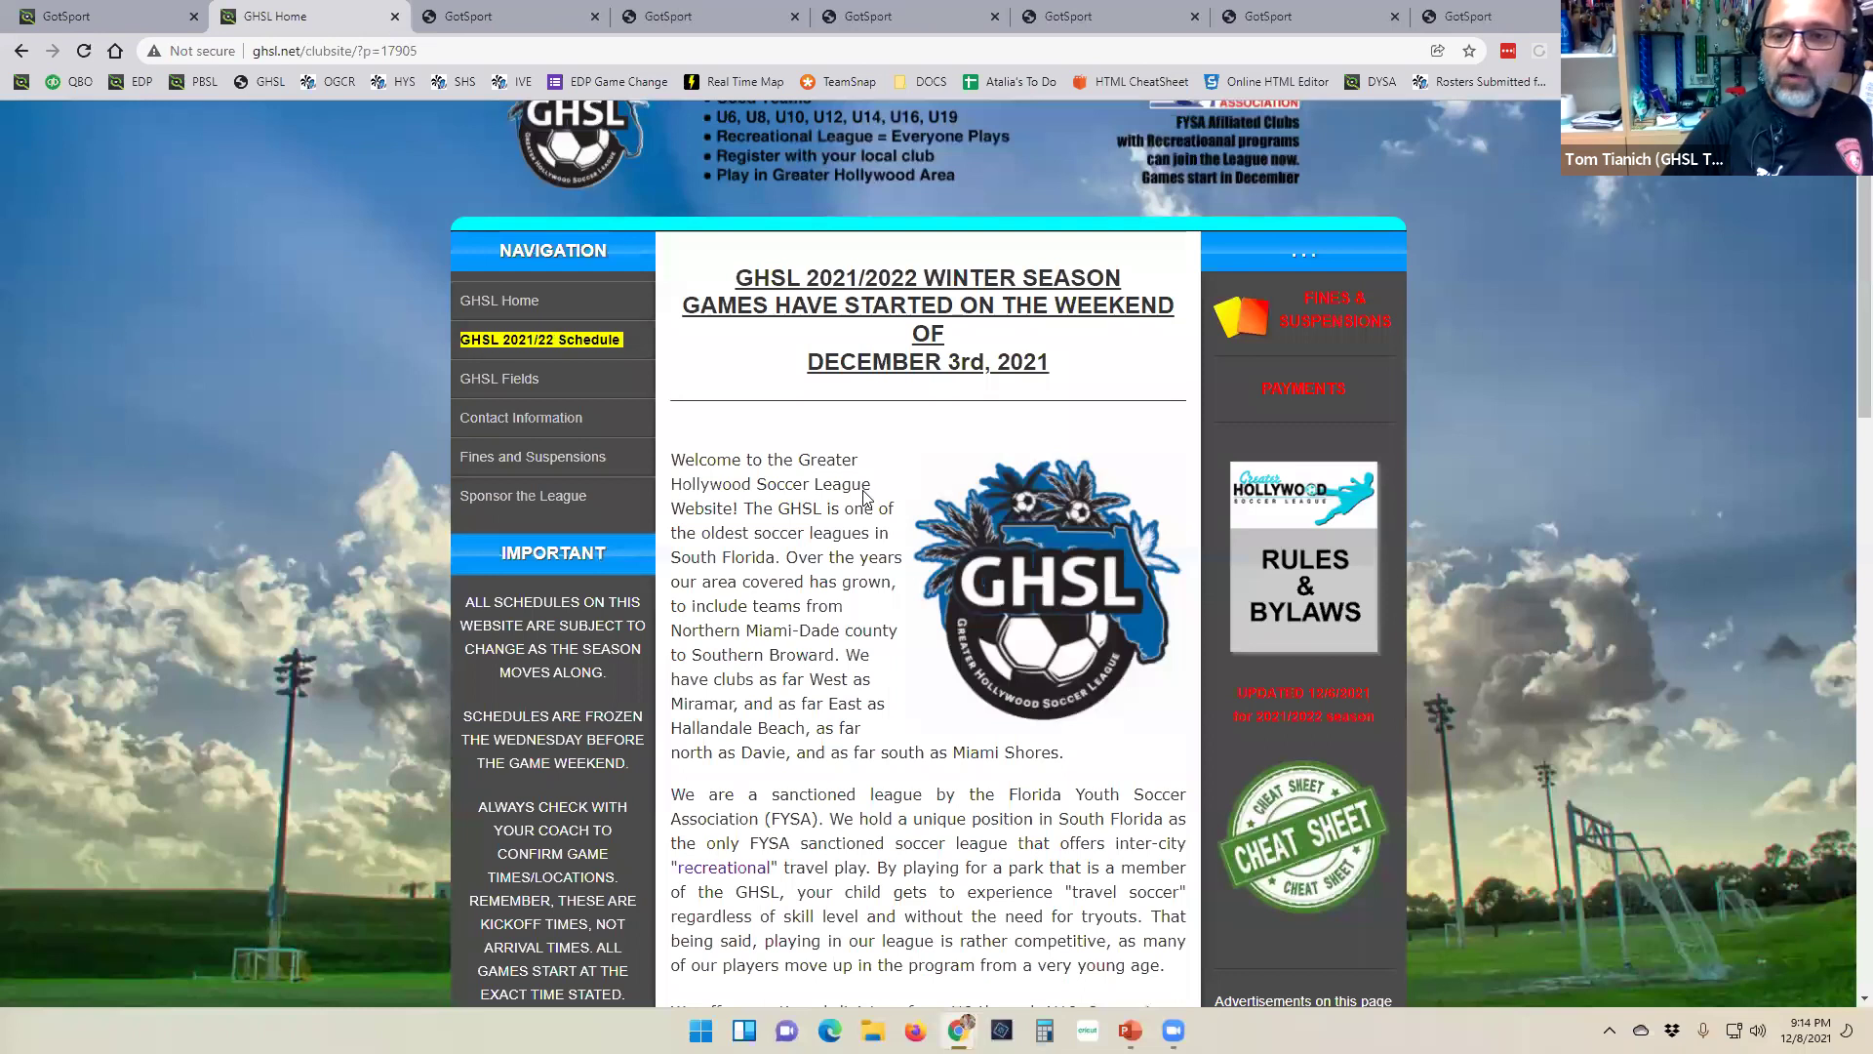
Step: Open the GHSL 2021/22 schedule and bring up its Field Information & Directions list of venues
{"action": "left_click", "coordinate": [538, 341]}
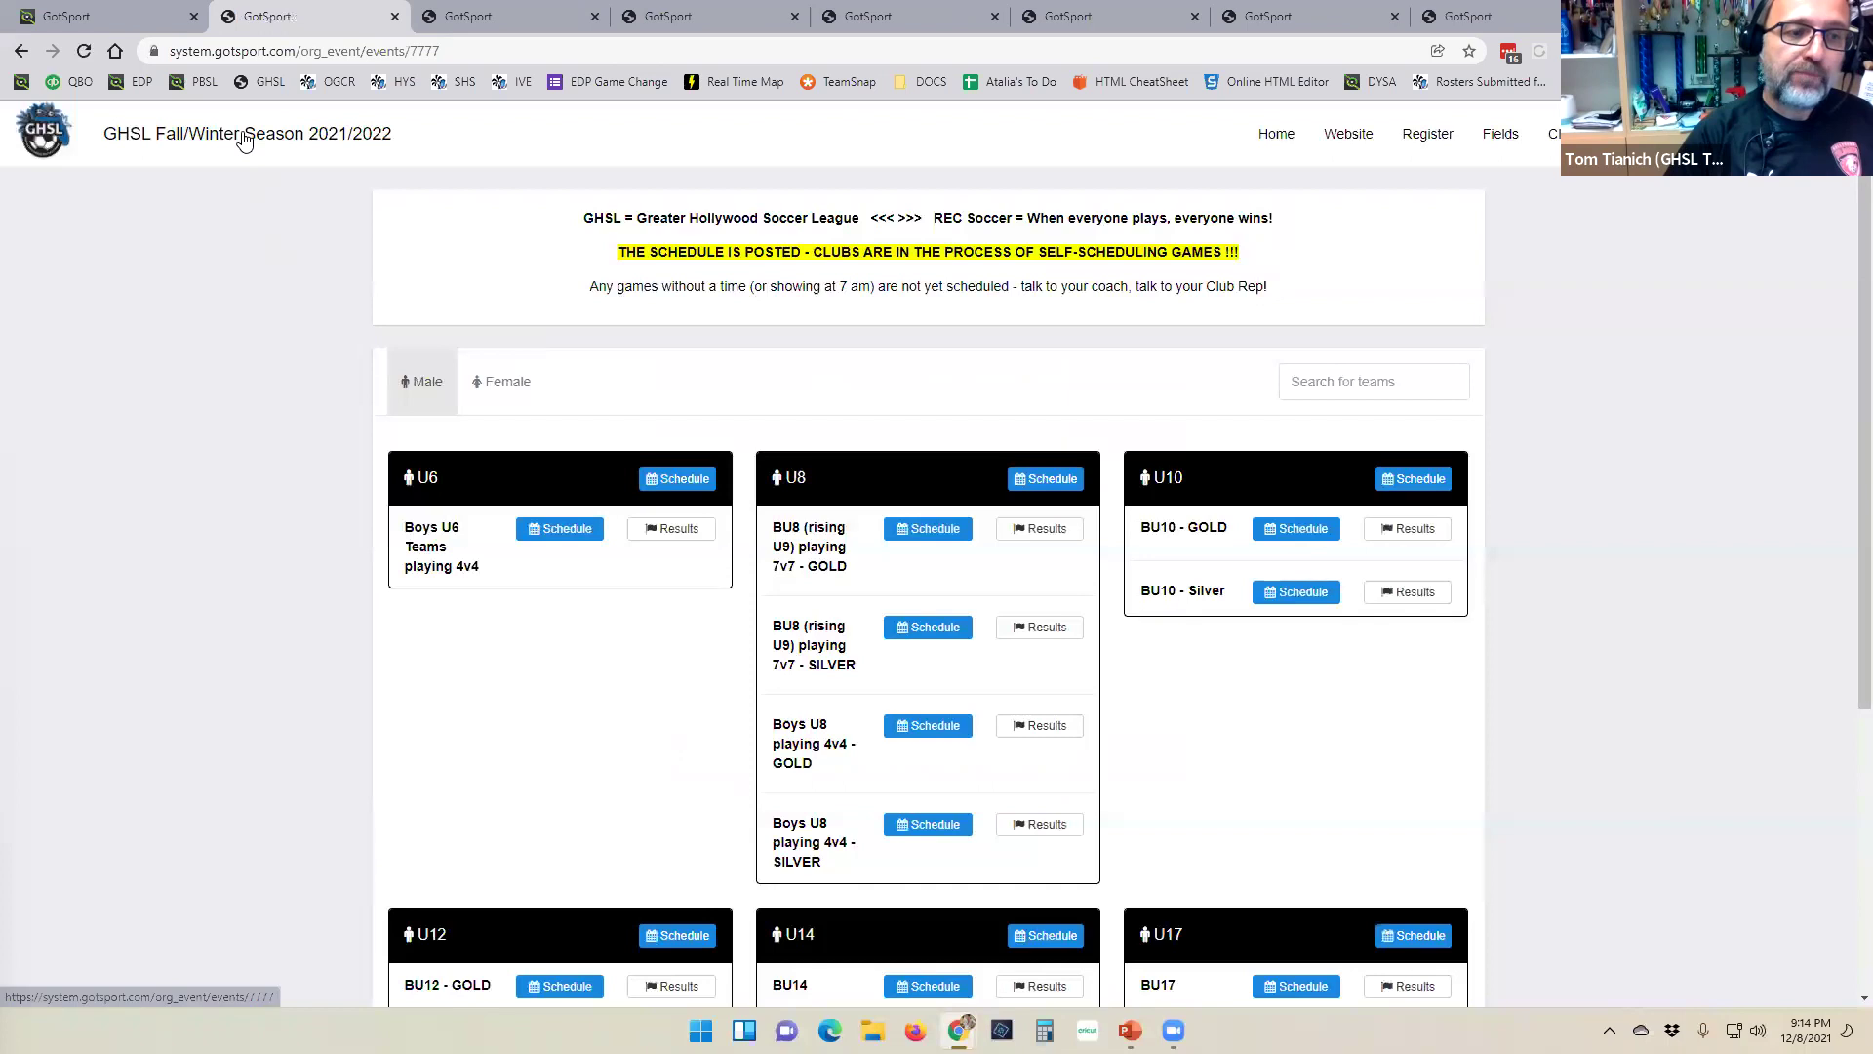
{"action": "left_click", "coordinate": [1278, 139]}
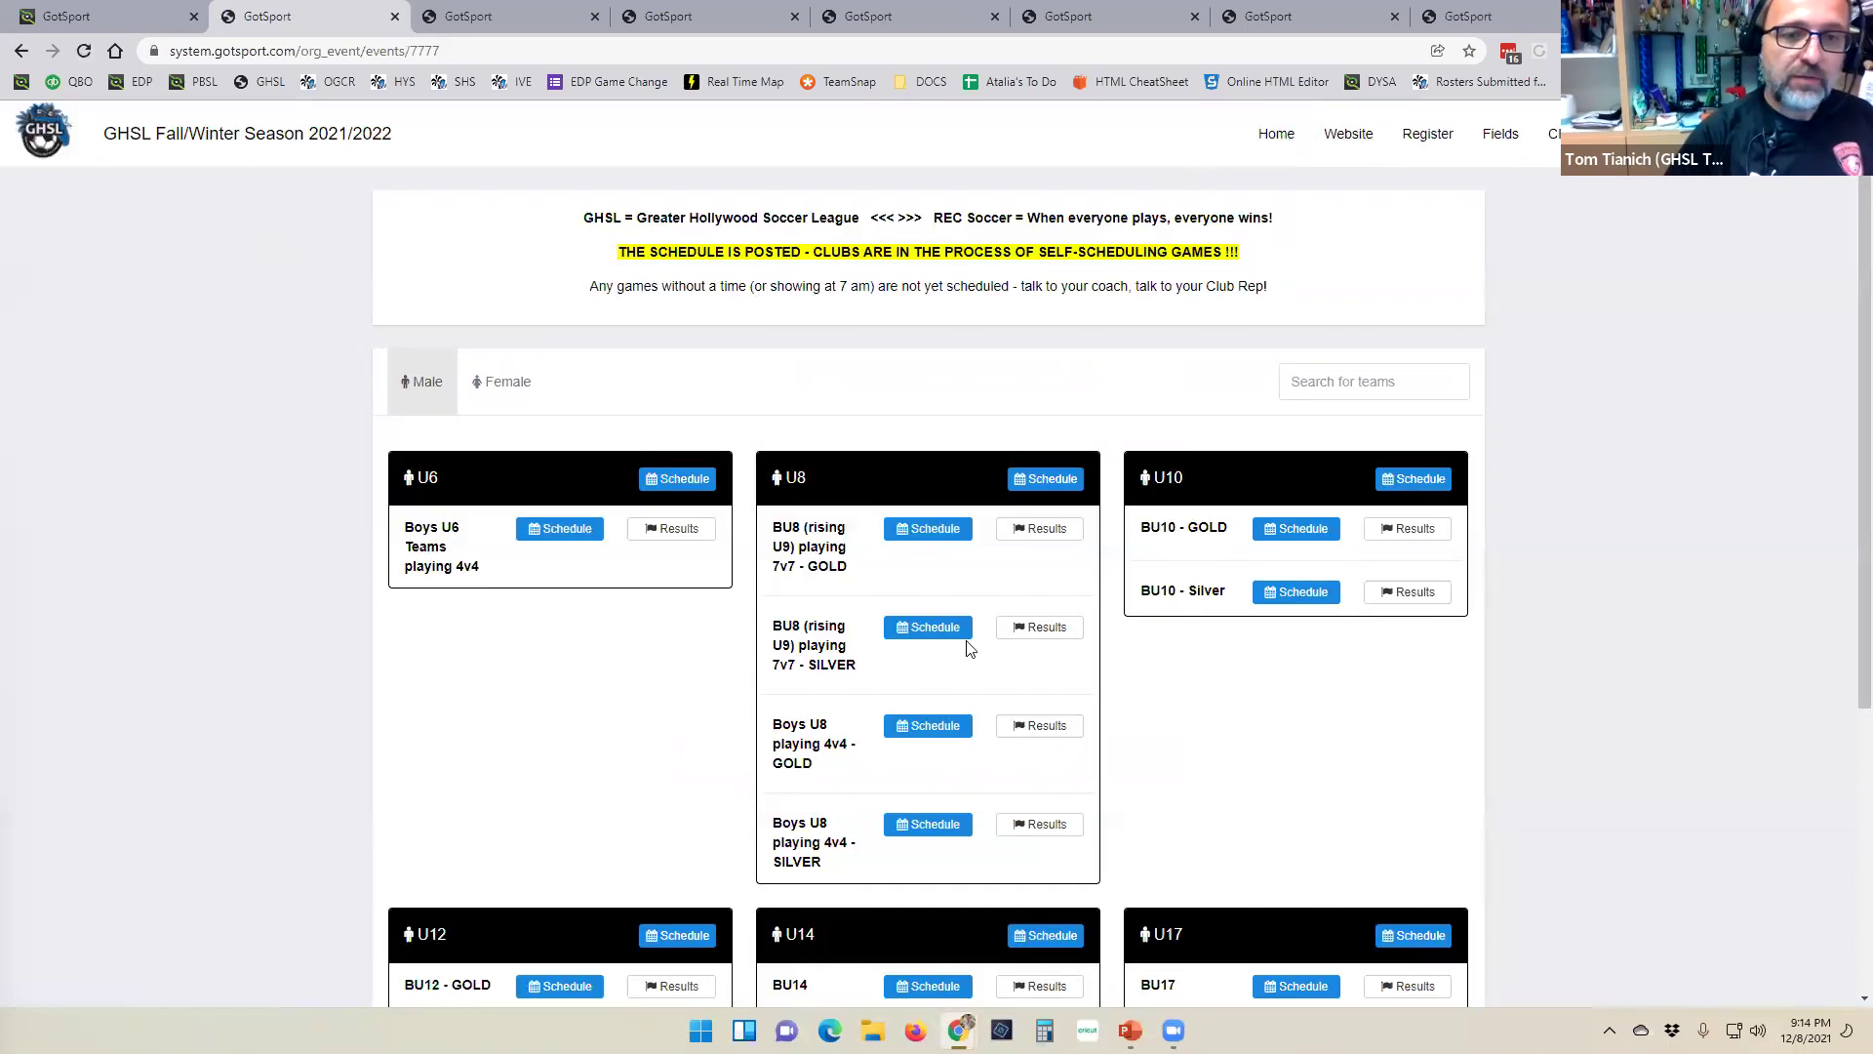
{"action": "left_click", "coordinate": [1518, 141]}
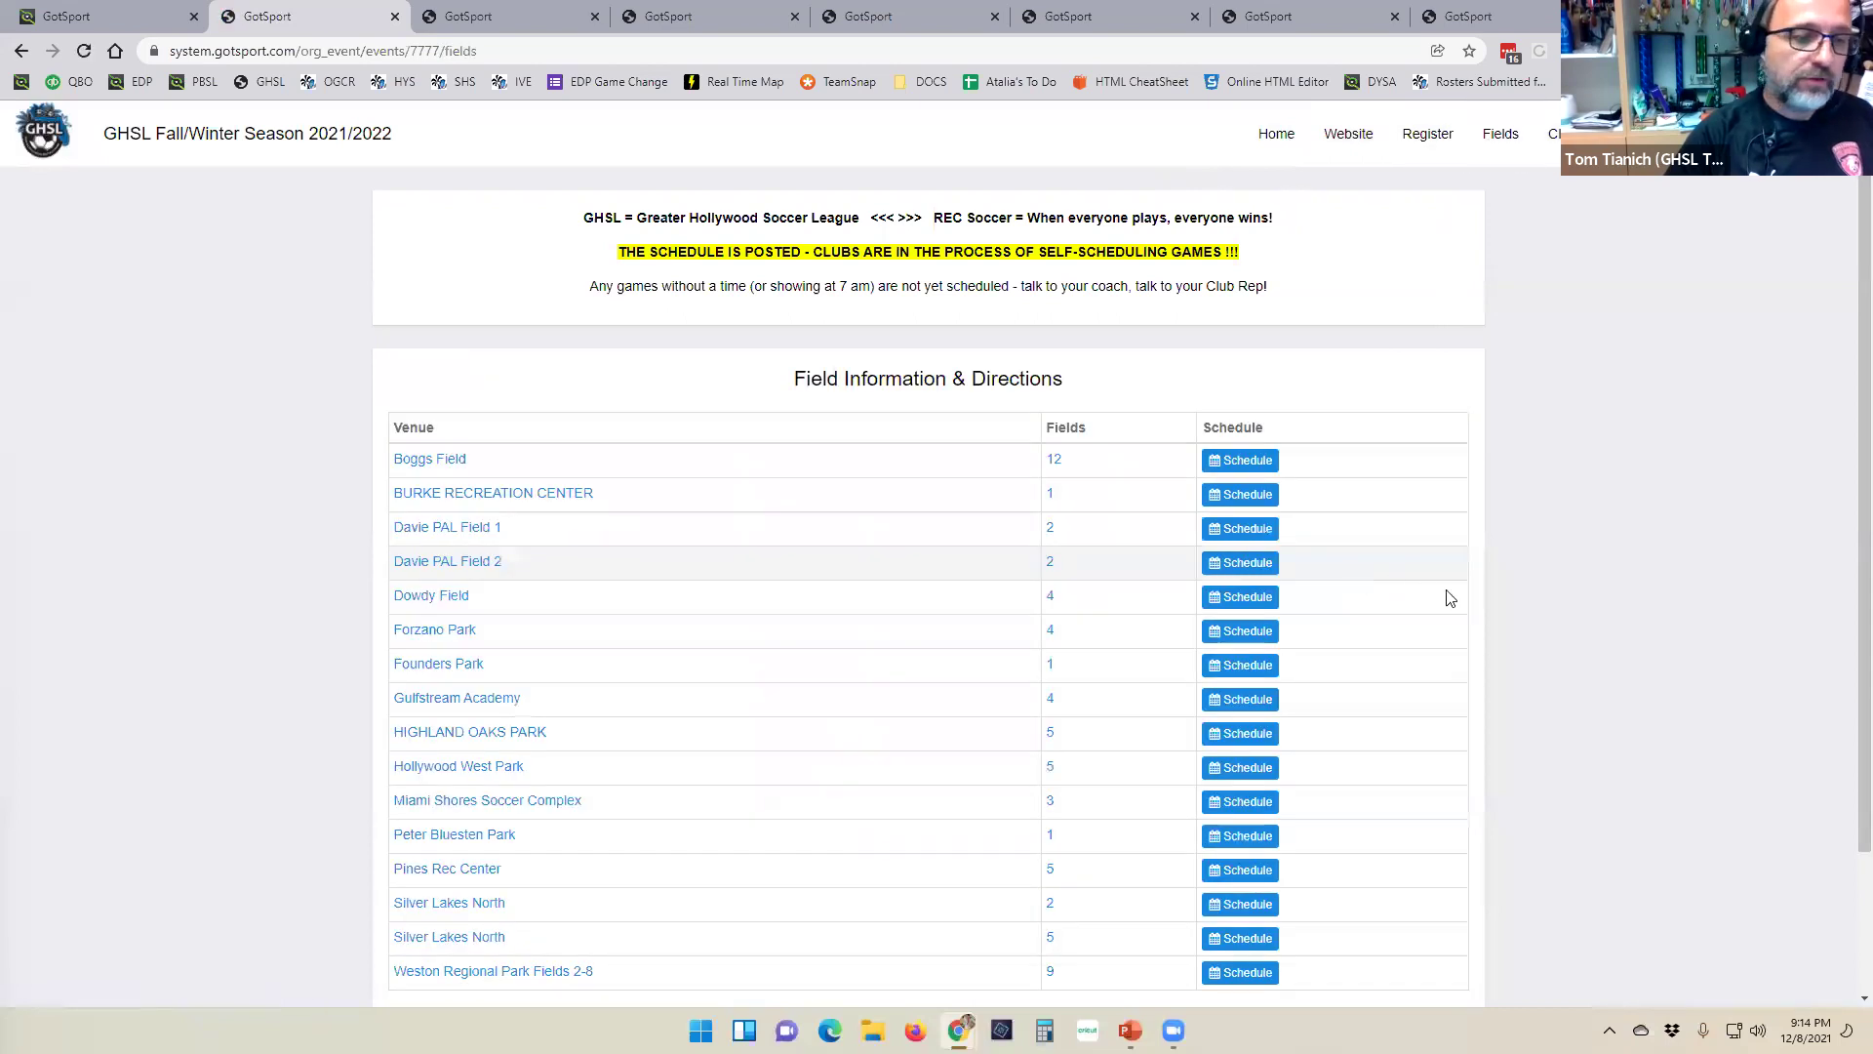
{"action": "scroll", "coordinate": [1473, 635], "scroll_direction": "down", "scroll_amount": 1}
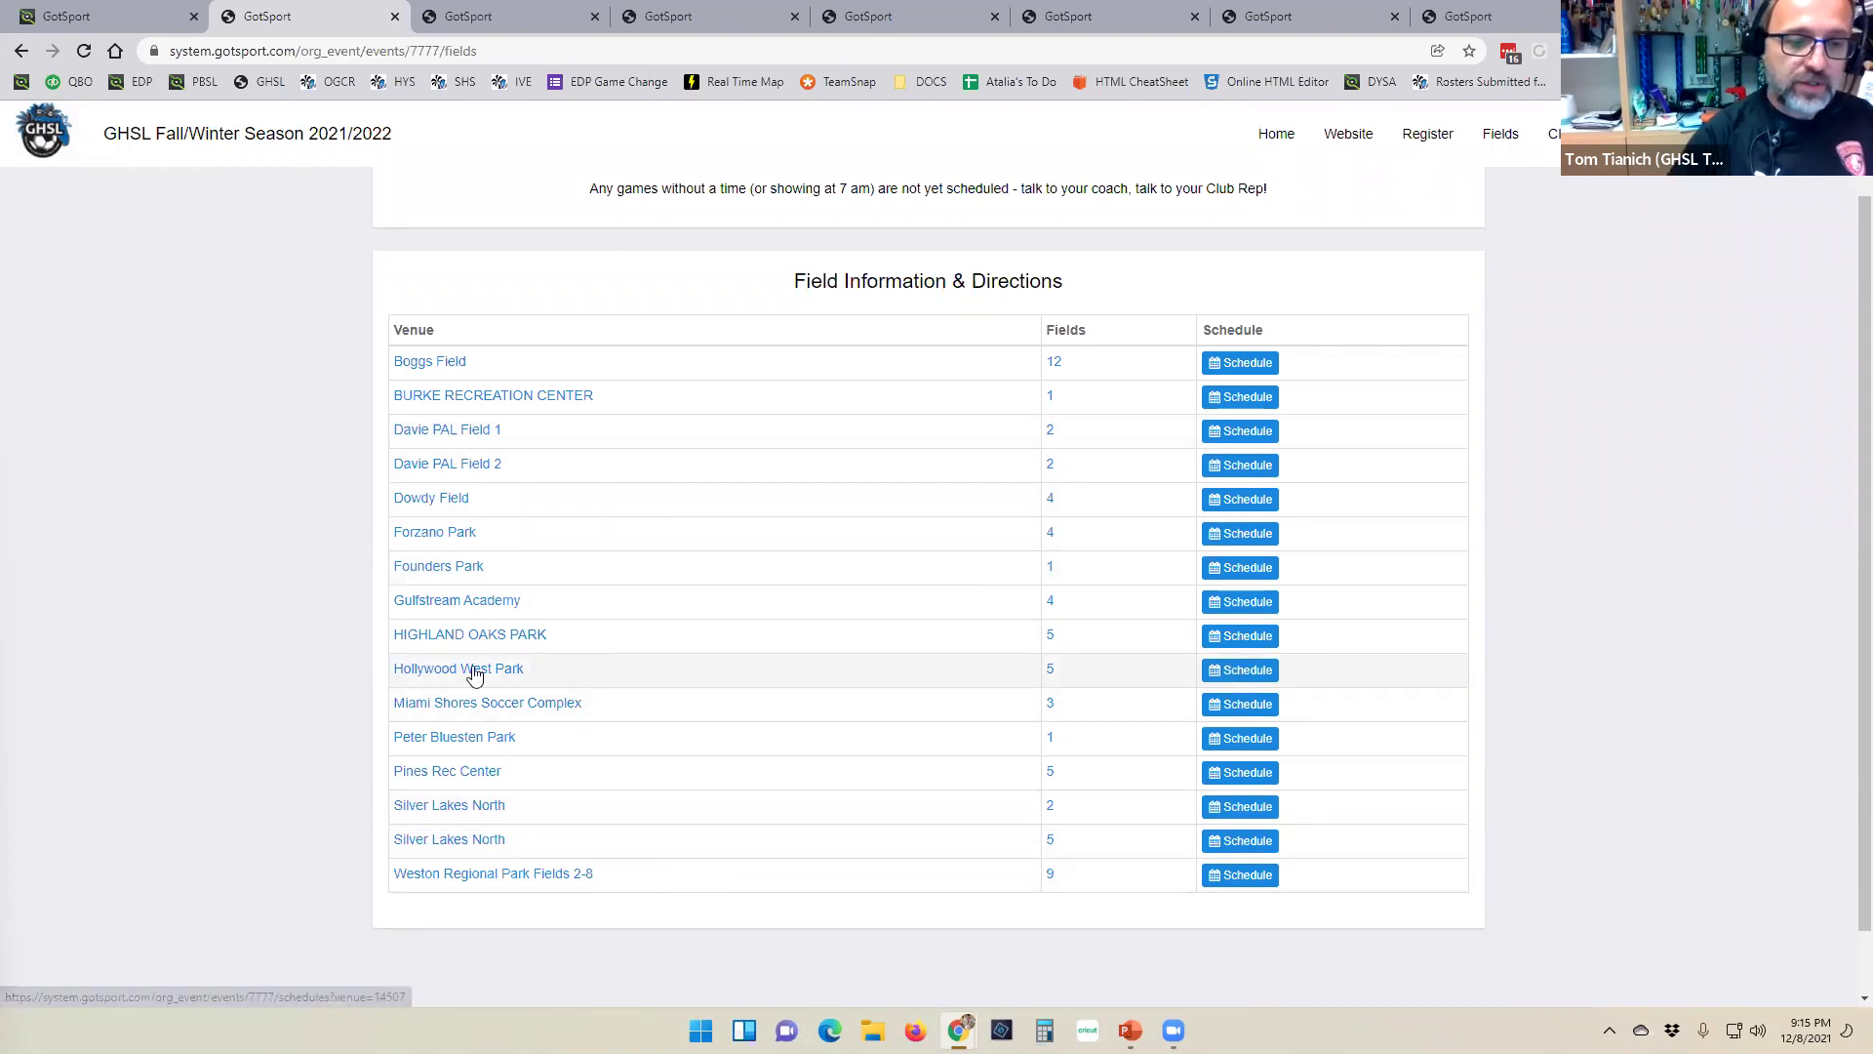
{"action": "left_click", "coordinate": [1244, 671]}
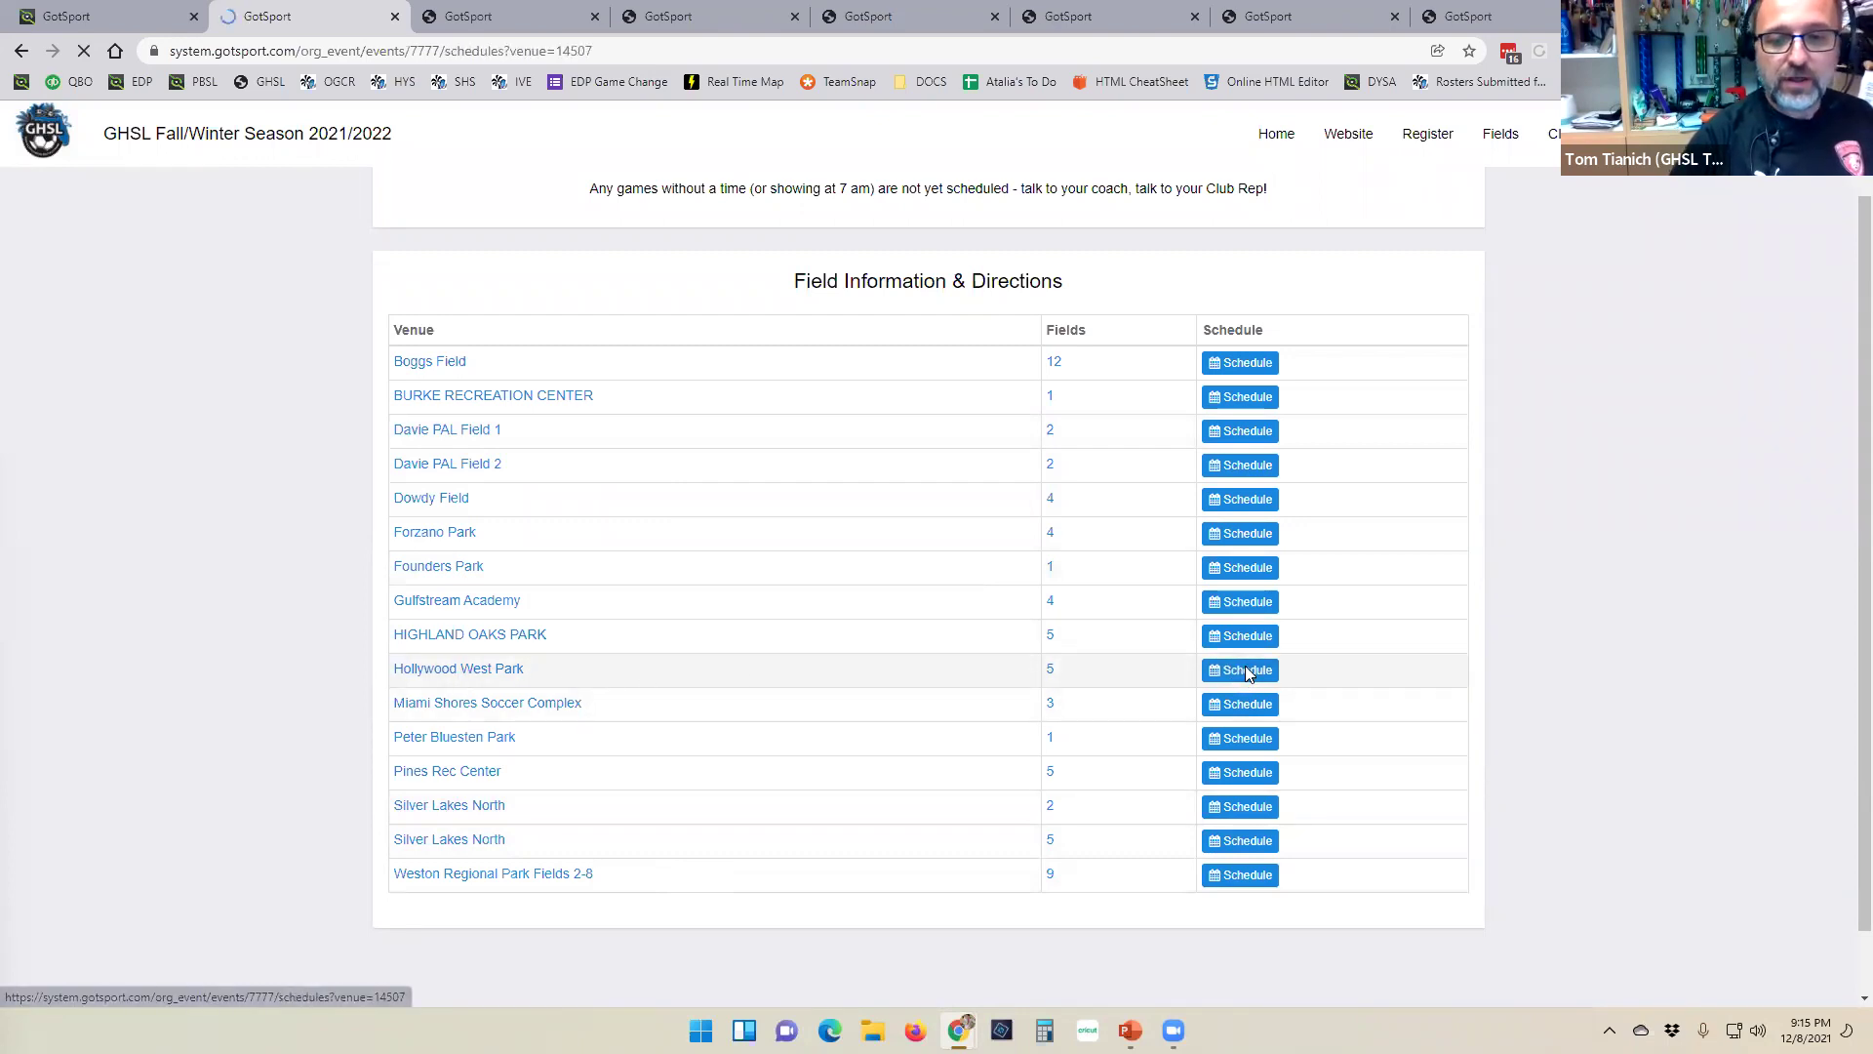
{"action": "scroll", "coordinate": [1284, 663], "scroll_direction": "down", "scroll_amount": 10}
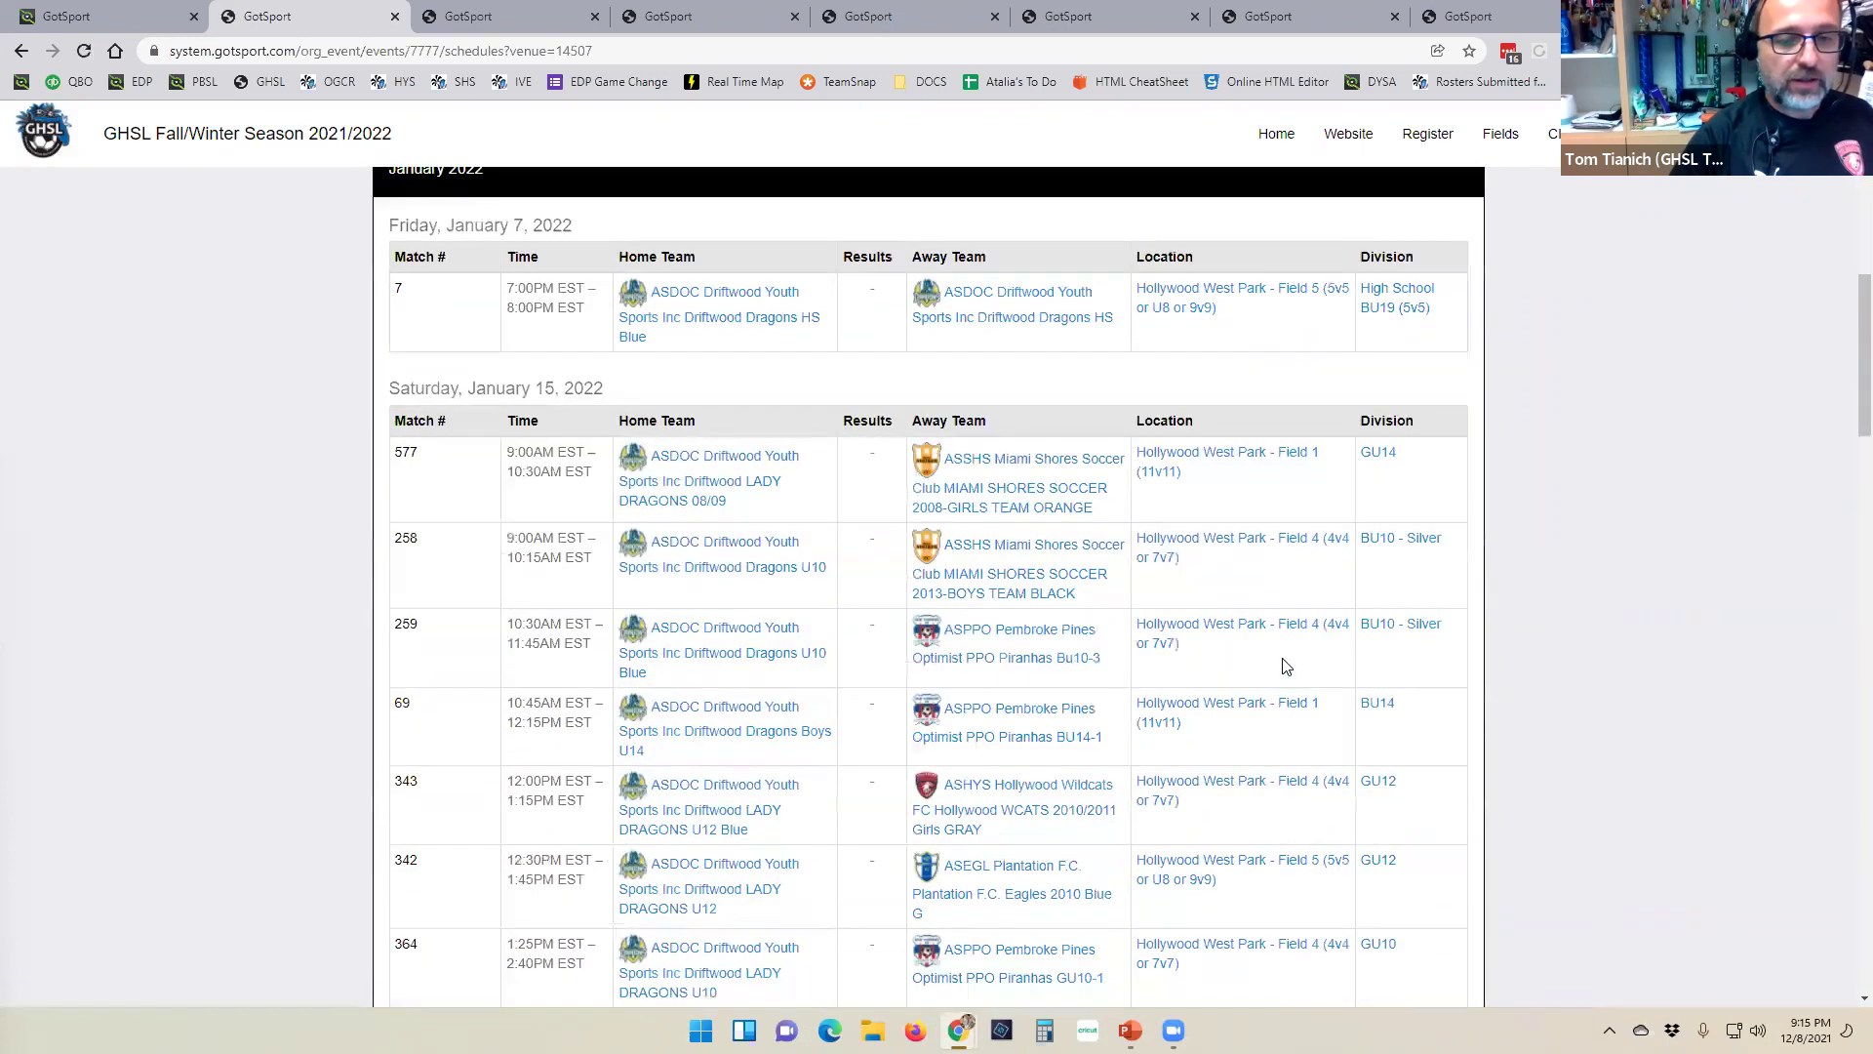
{"action": "scroll", "coordinate": [1284, 664], "scroll_direction": "down", "scroll_amount": 8}
{"action": "scroll", "coordinate": [1497, 435], "scroll_direction": "up", "scroll_amount": 6}
{"action": "left_click", "coordinate": [1500, 134]}
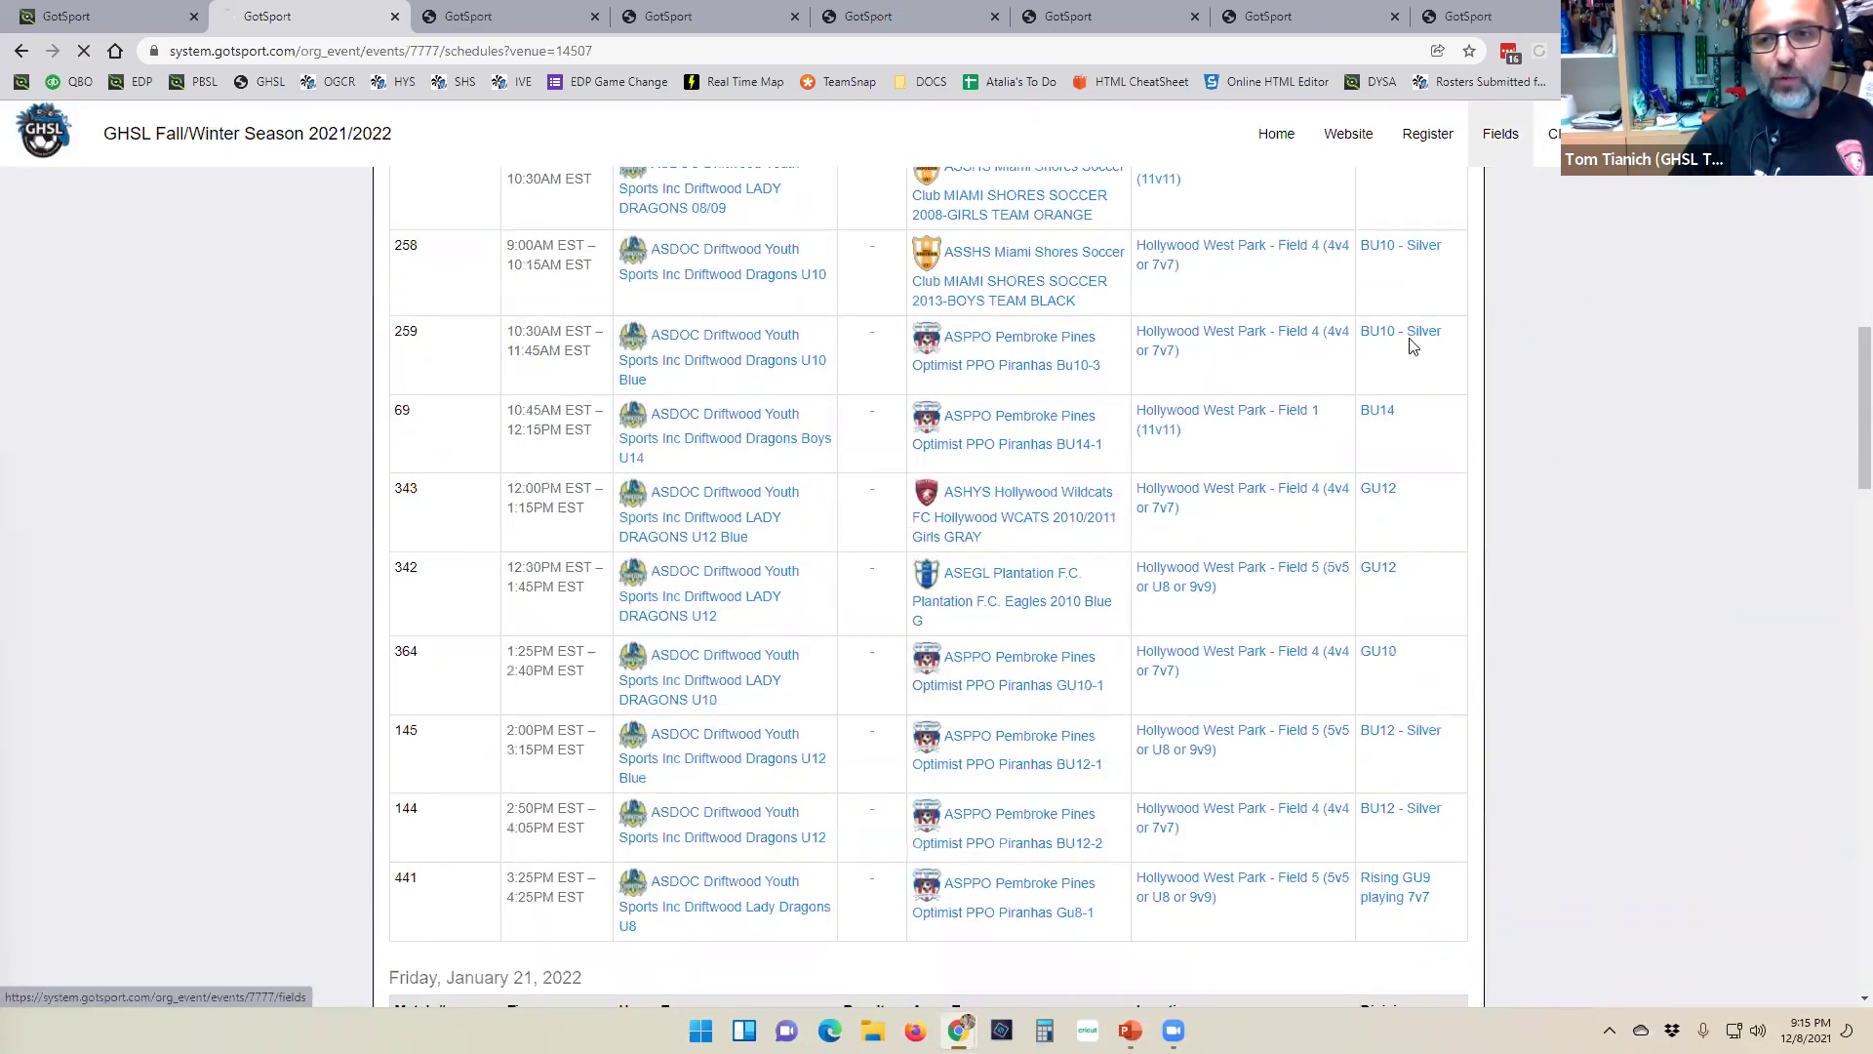
{"action": "left_click", "coordinate": [506, 765]}
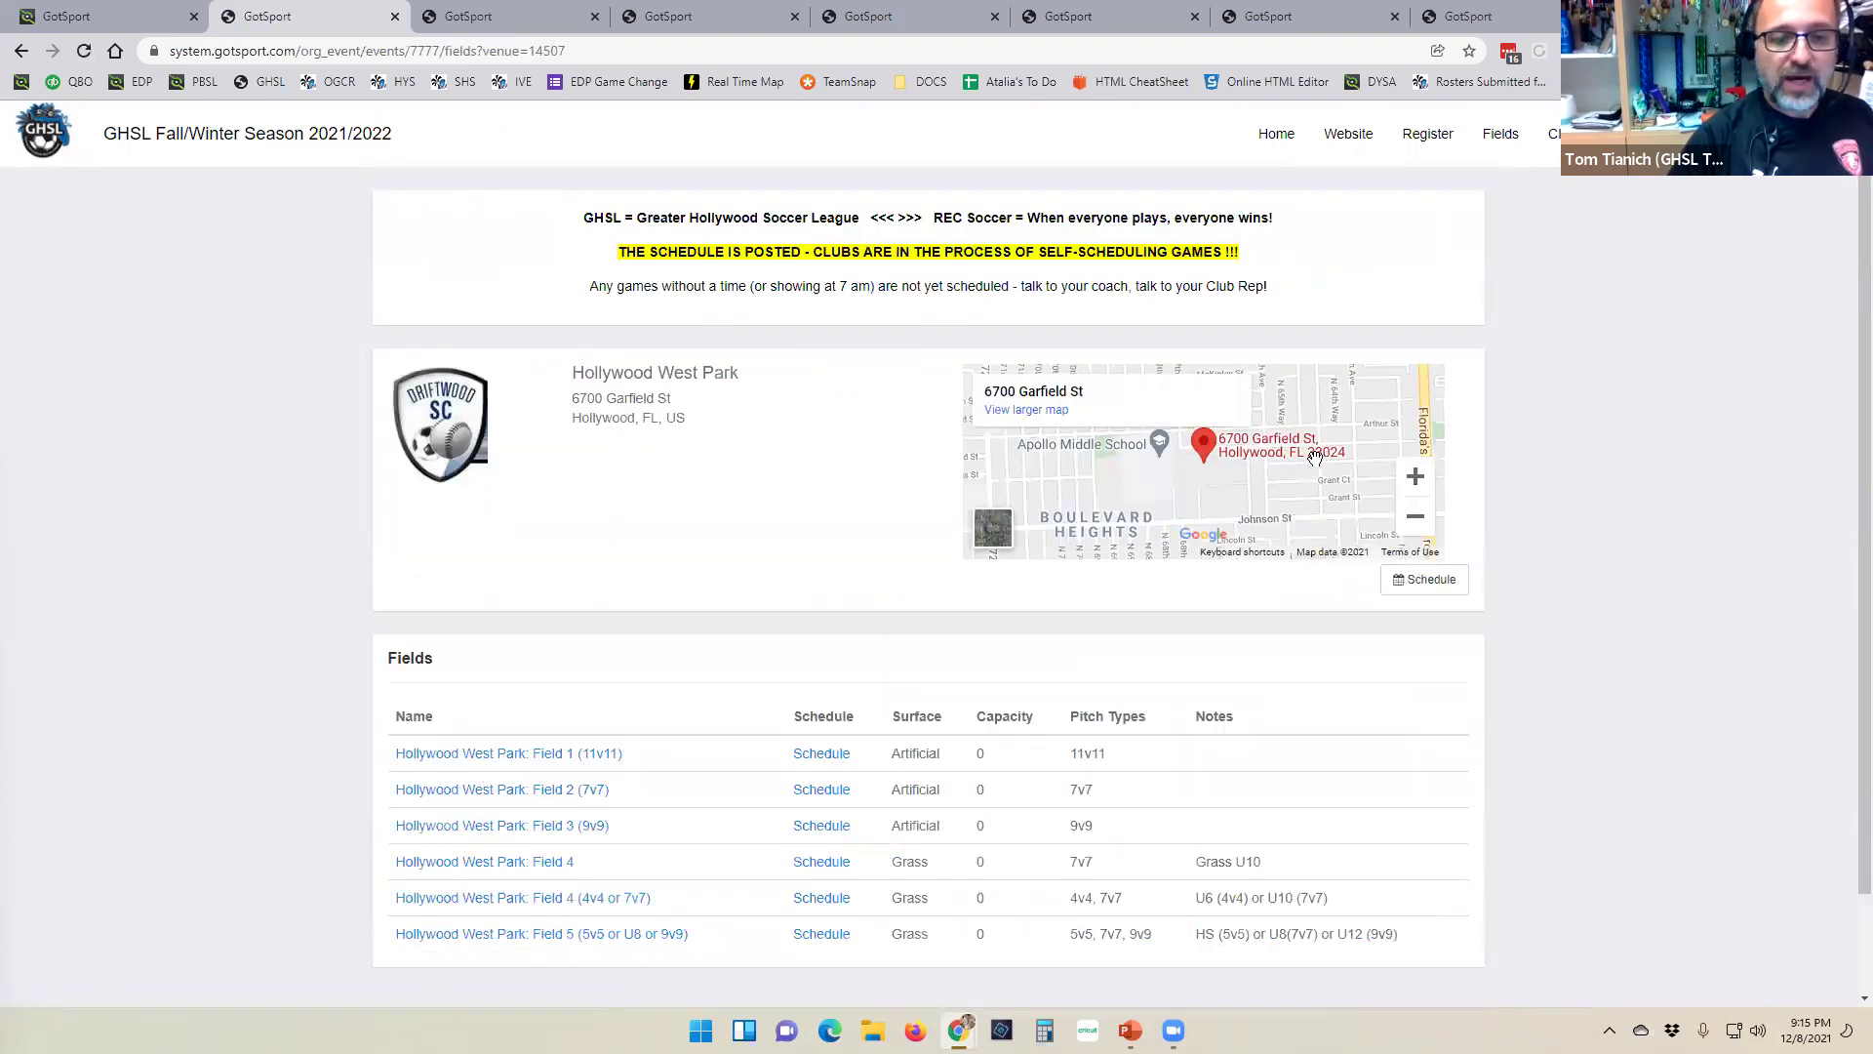
{"action": "scroll", "coordinate": [692, 795], "scroll_direction": "down", "scroll_amount": 3}
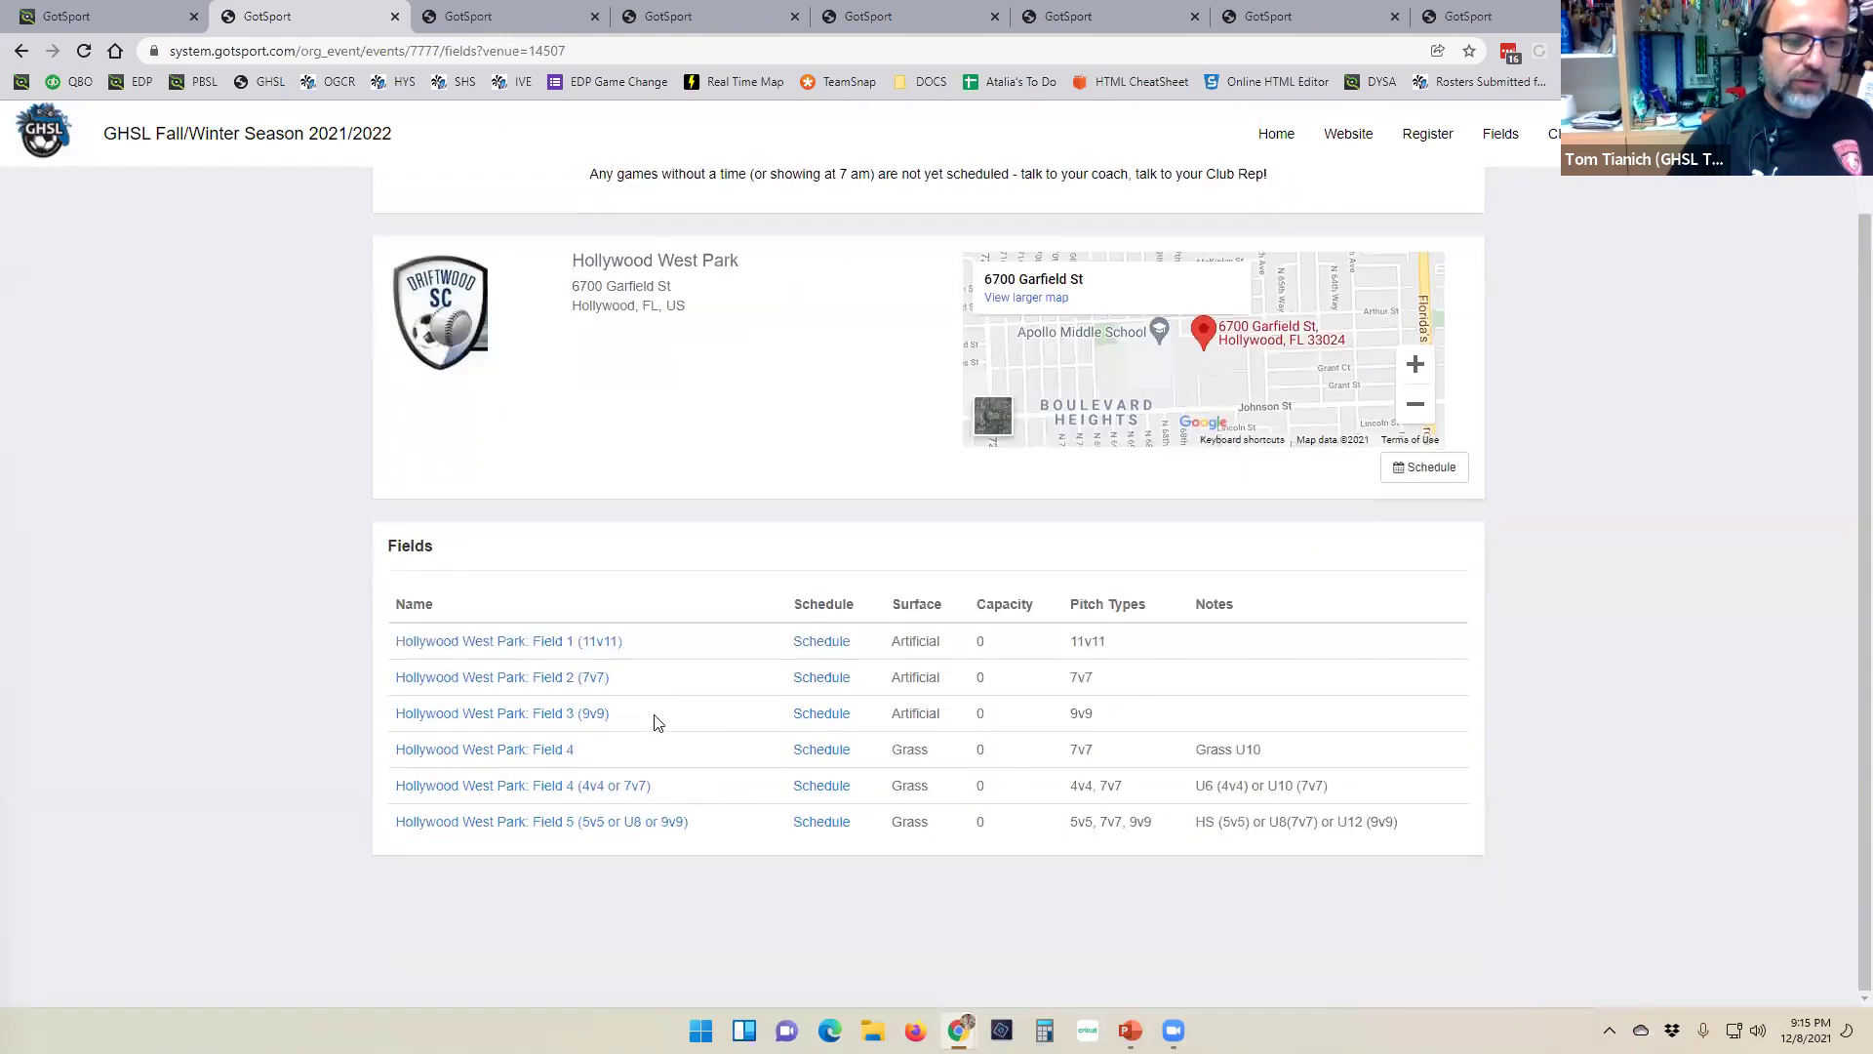
{"action": "scroll", "coordinate": [666, 875], "scroll_direction": "up", "scroll_amount": 2}
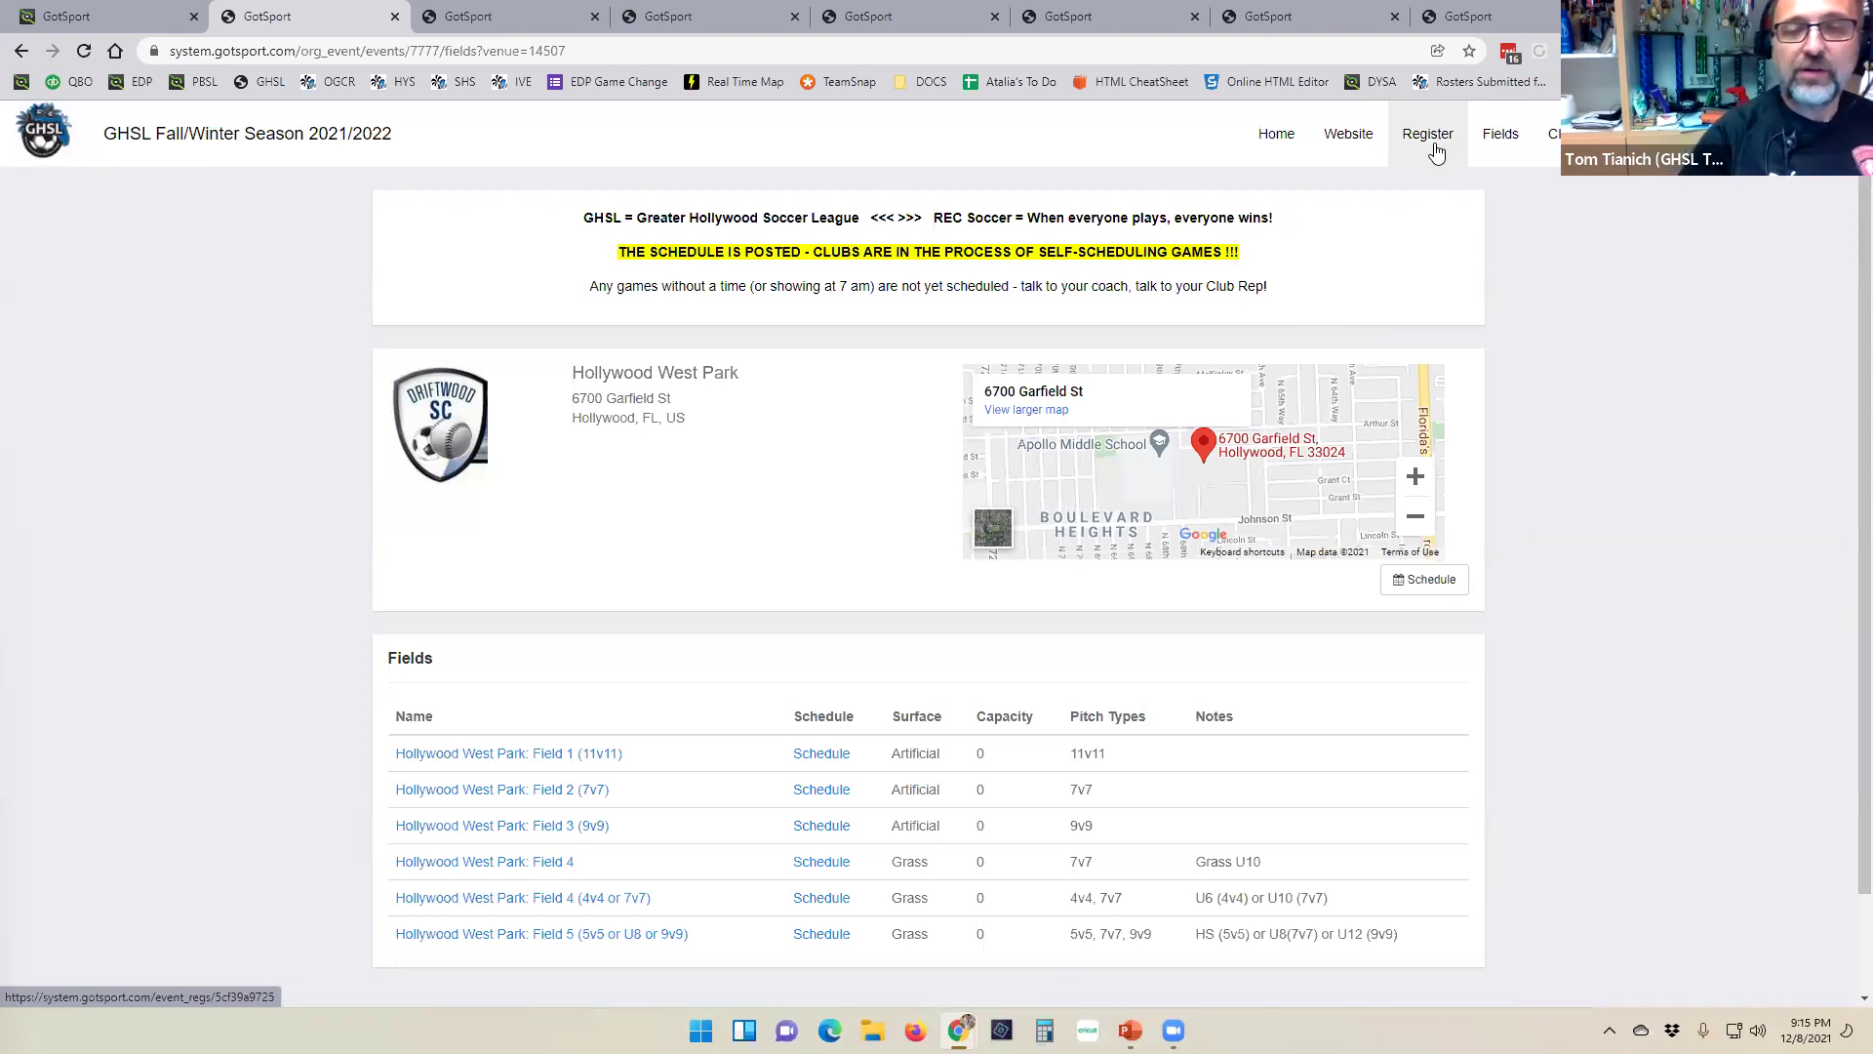
Step: Open the event's club list and the ASDPA Davie Pal 20/21 club page
{"action": "left_click", "coordinate": [1553, 134]}
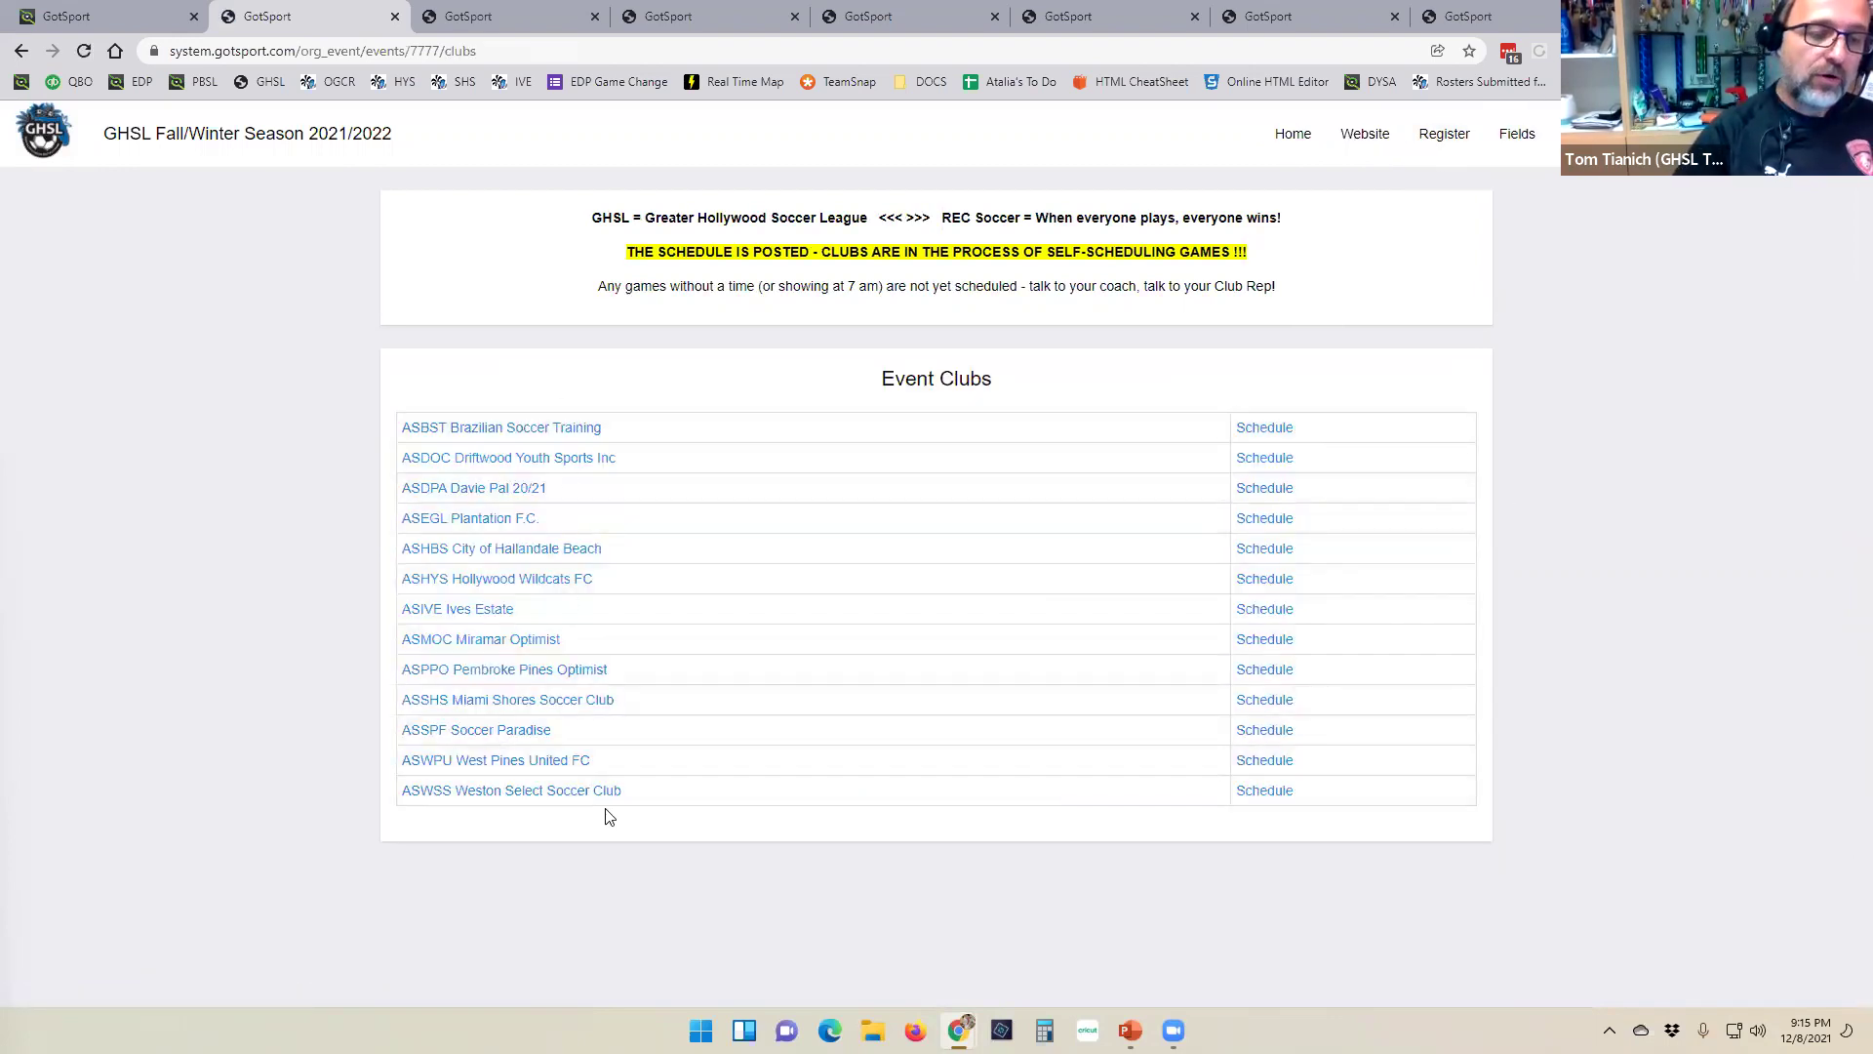
{"action": "left_click", "coordinate": [474, 489]}
{"action": "scroll", "coordinate": [305, 613], "scroll_direction": "down", "scroll_amount": 3}
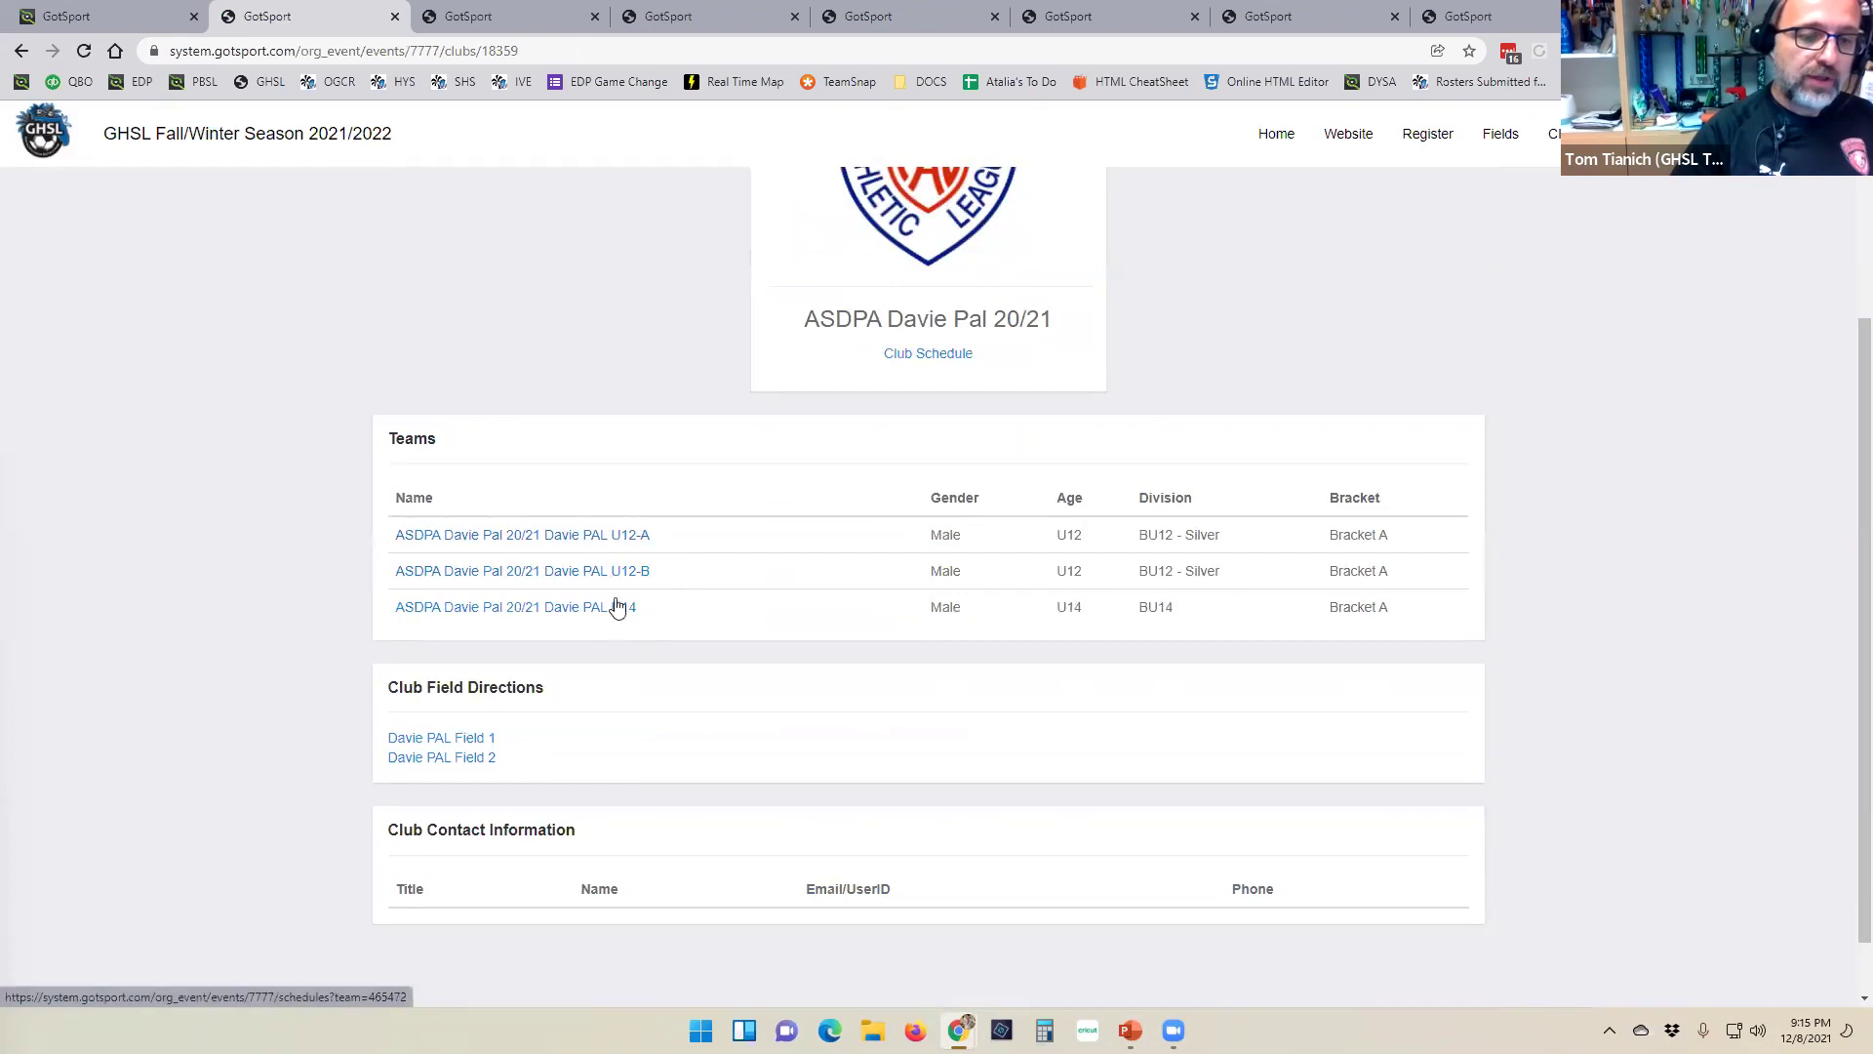
Step: Check the Davie PAL U12-A team's match schedule, then go back to the event club list
{"action": "left_click", "coordinate": [621, 543]}
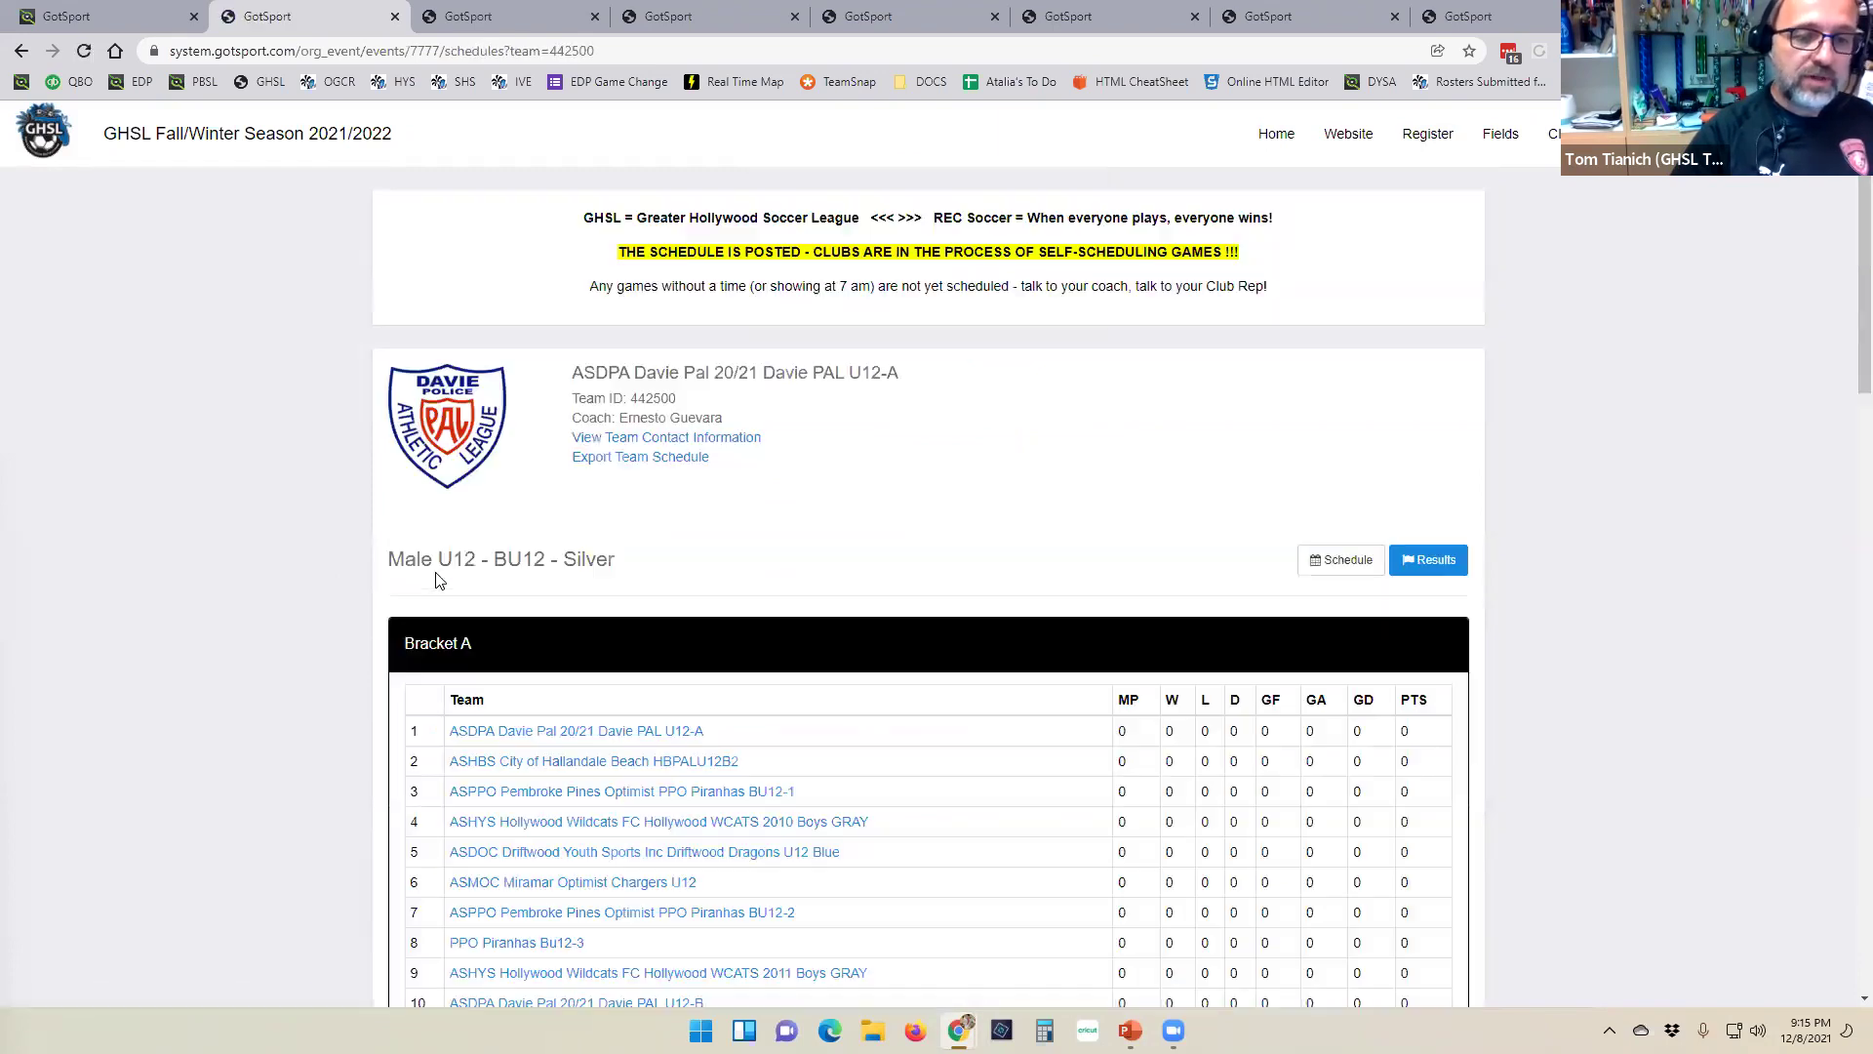
{"action": "scroll", "coordinate": [468, 575], "scroll_direction": "down", "scroll_amount": 8}
{"action": "scroll", "coordinate": [786, 681], "scroll_direction": "down", "scroll_amount": 12}
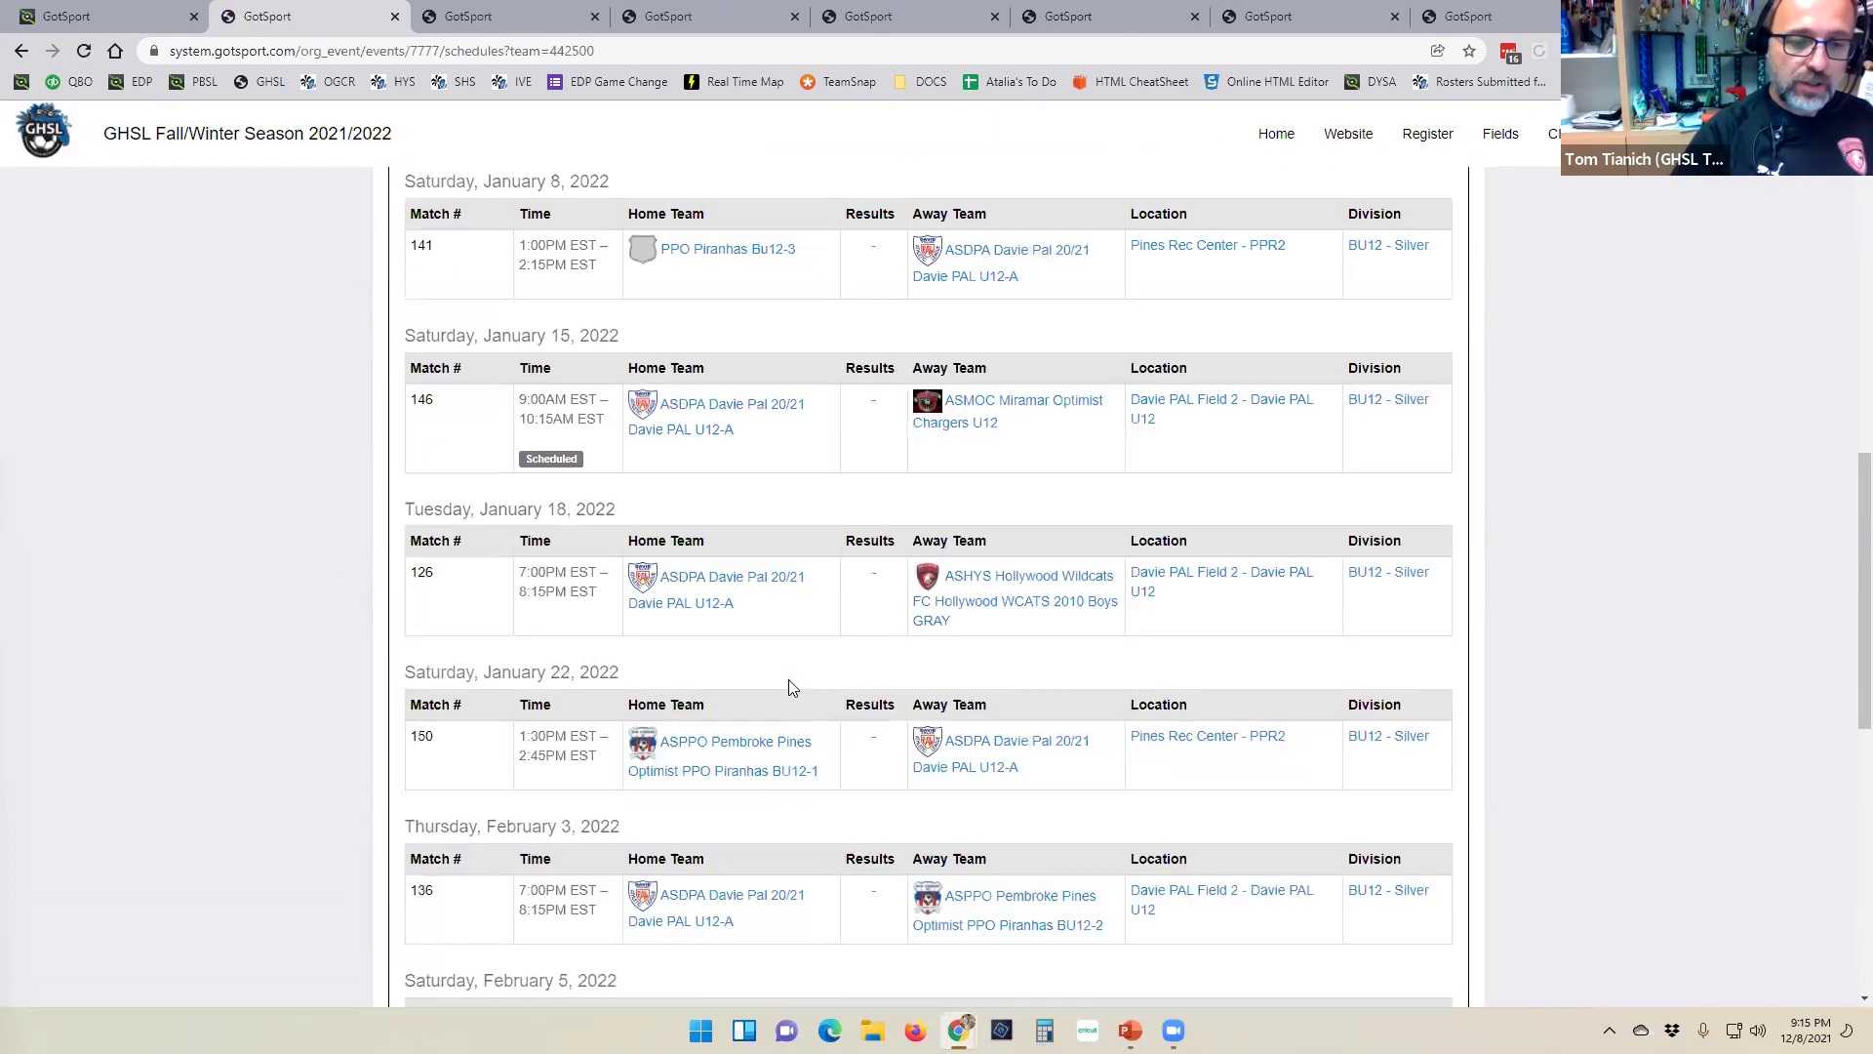
{"action": "scroll", "coordinate": [790, 680], "scroll_direction": "up", "scroll_amount": 15}
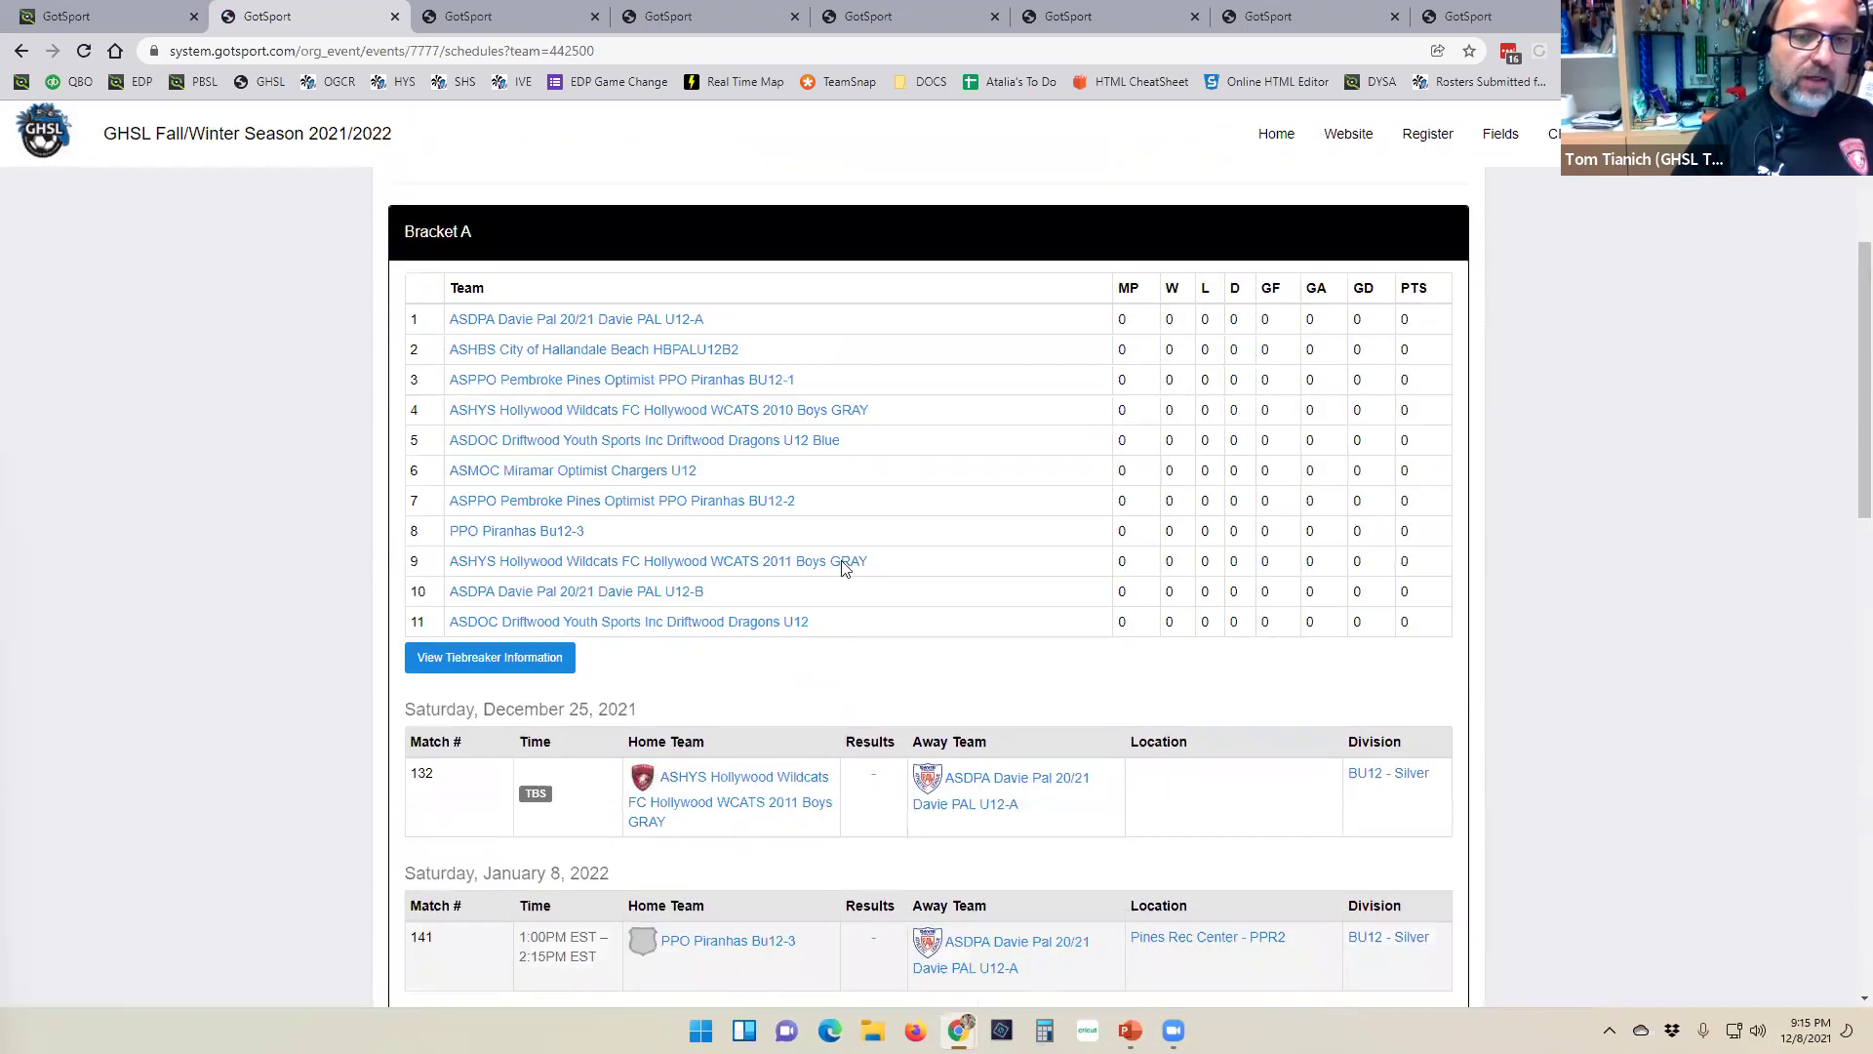
{"action": "left_click", "coordinate": [22, 50]}
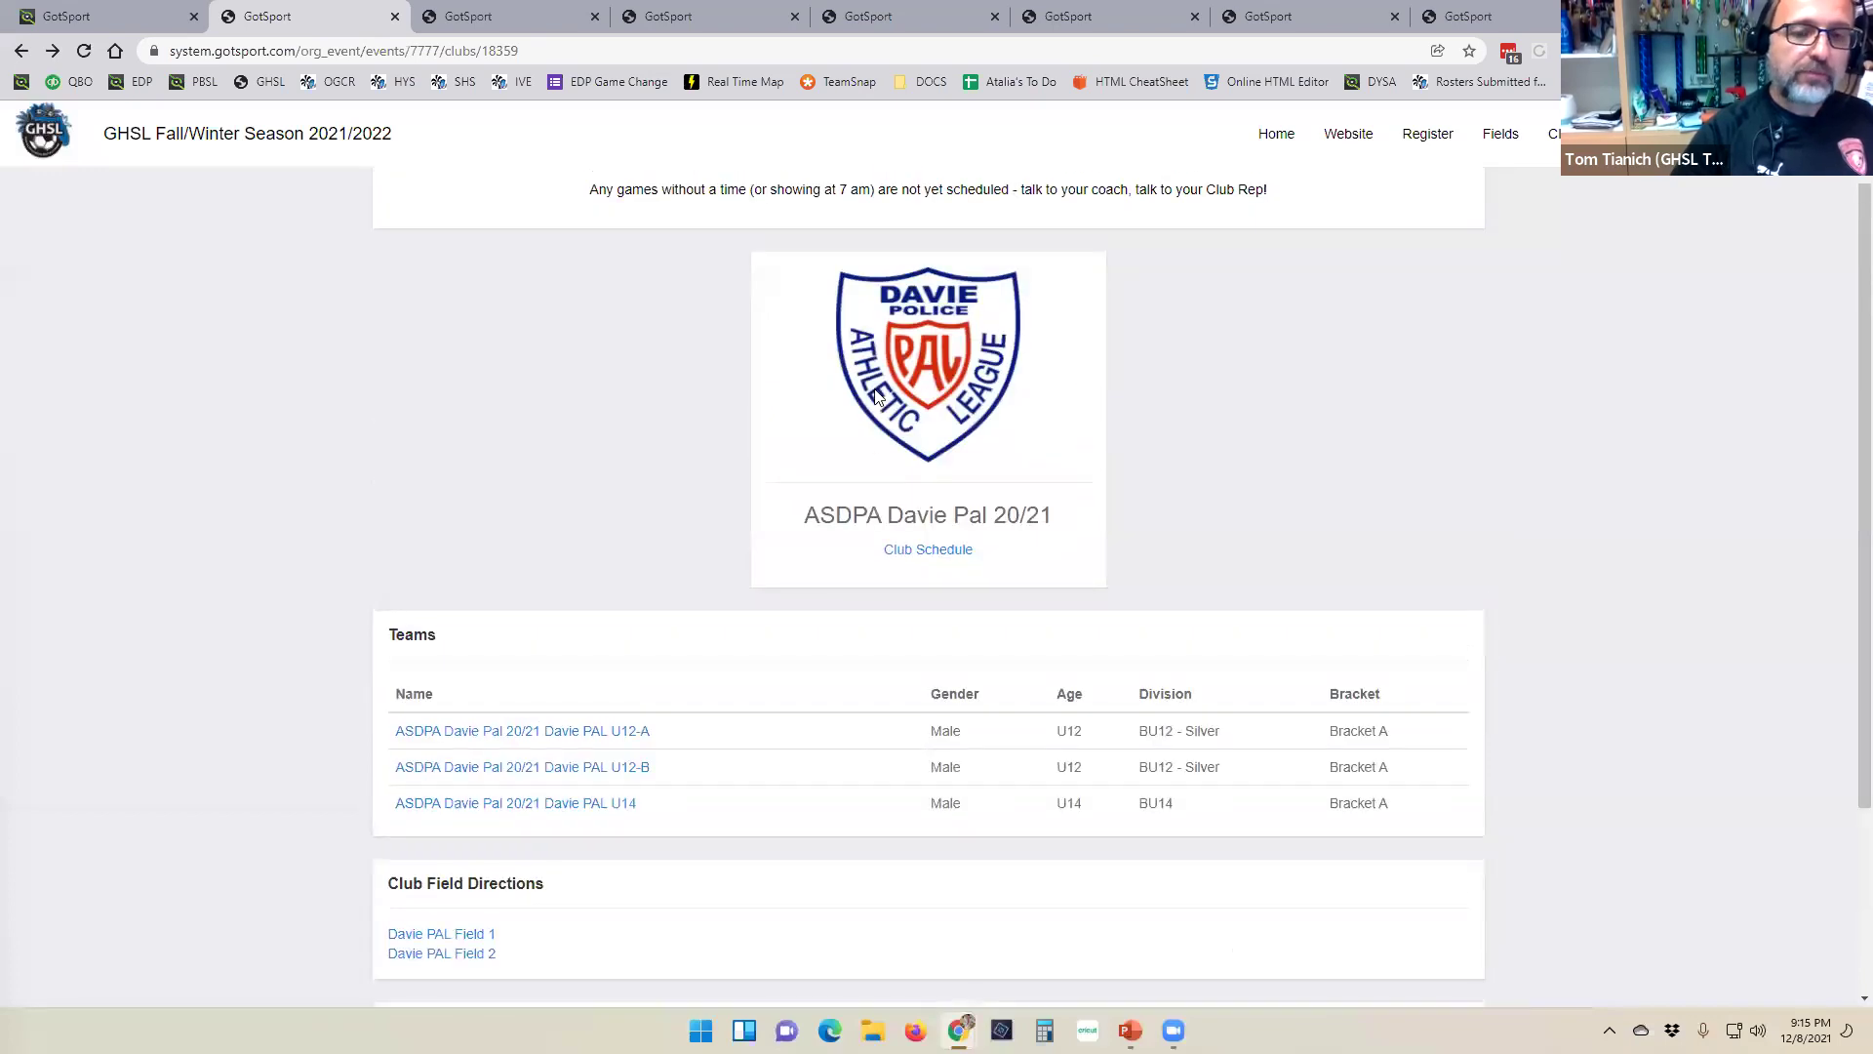
{"action": "scroll", "coordinate": [658, 474], "scroll_direction": "down", "scroll_amount": 3}
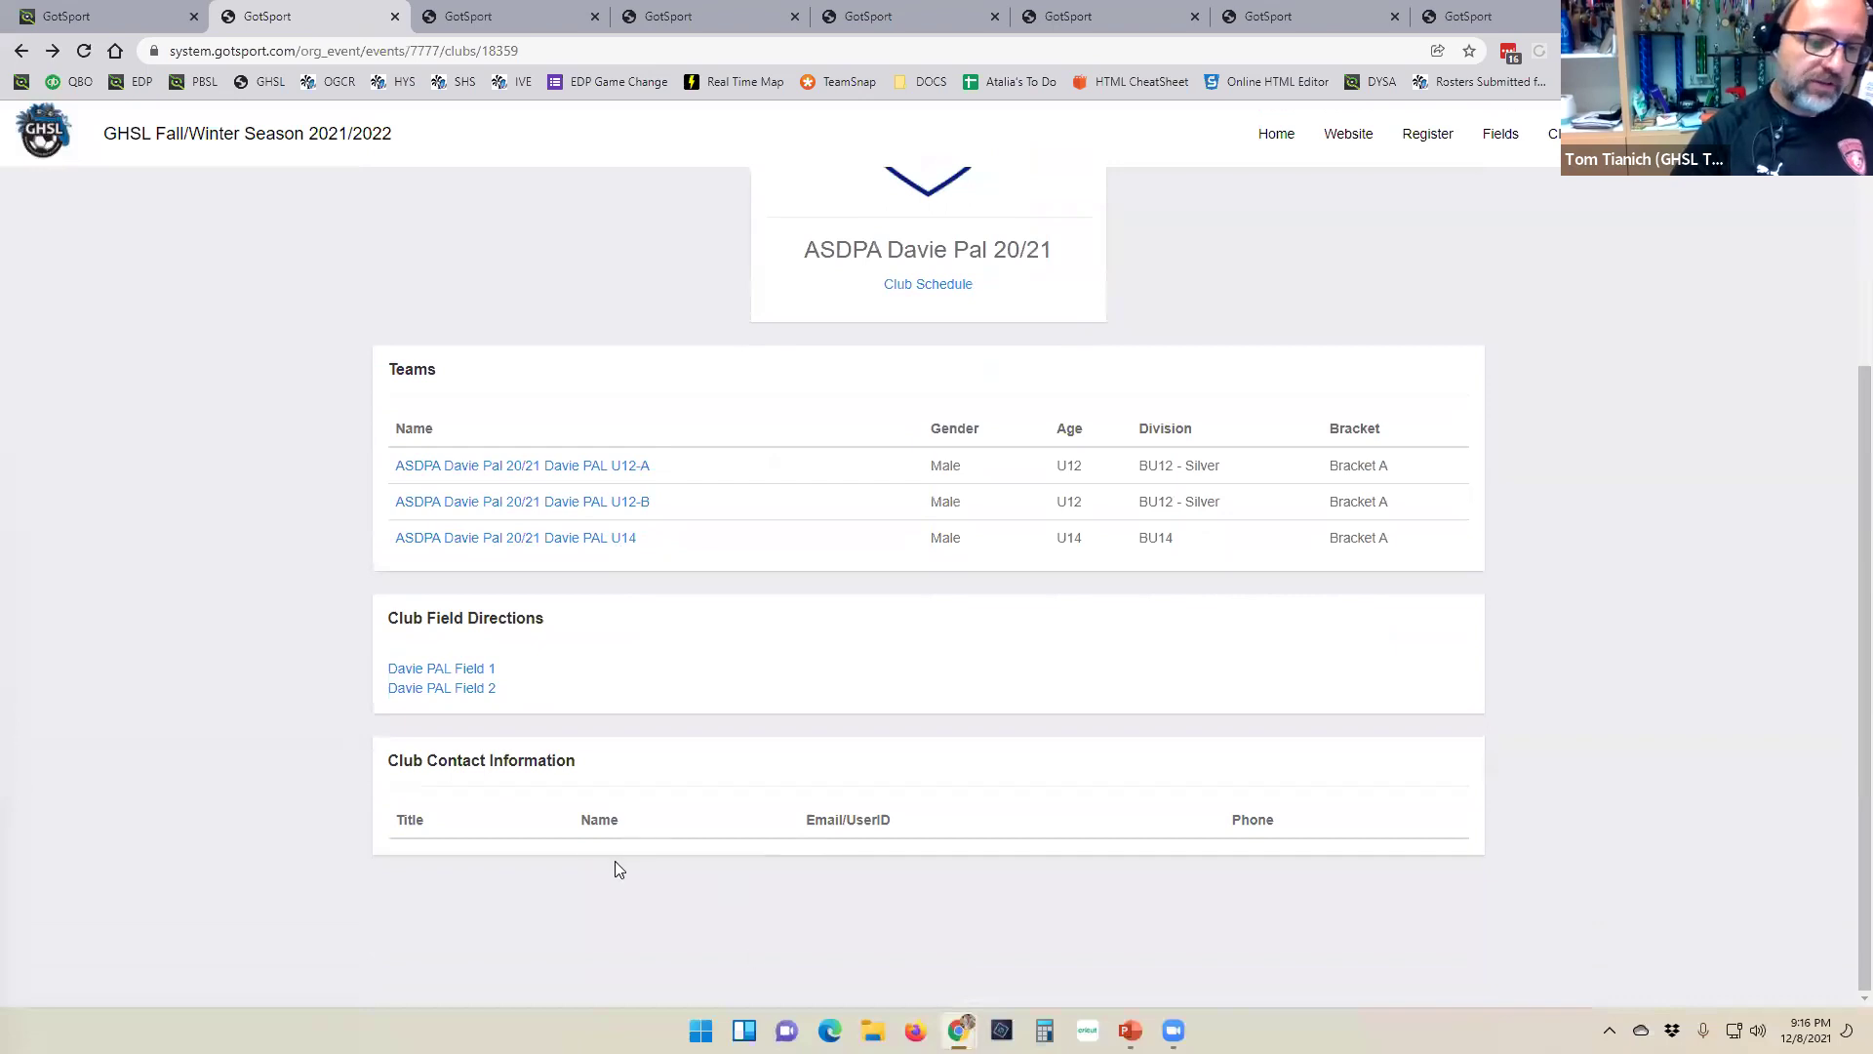
{"action": "key", "text": "alt+Left"}
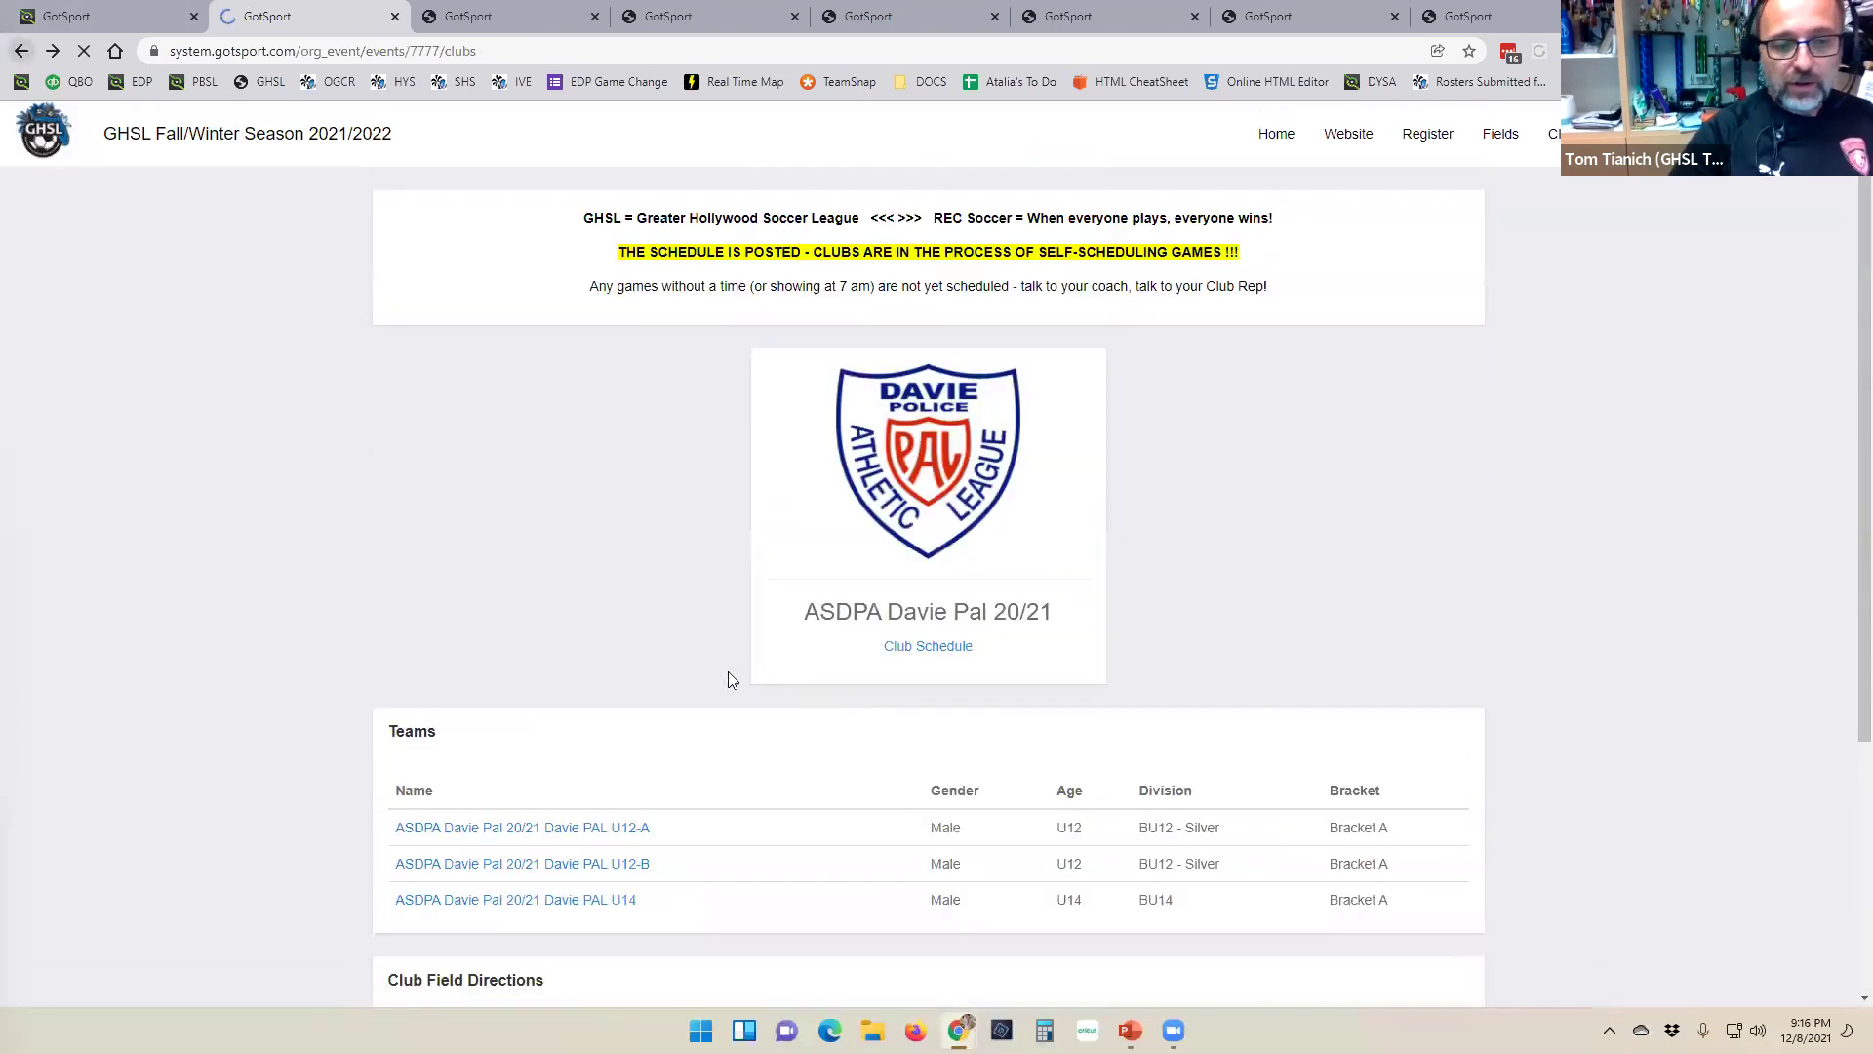
Step: Review the Club Contact Information section on the Hollywood Wildcats FC club page
{"action": "left_click", "coordinate": [515, 610]}
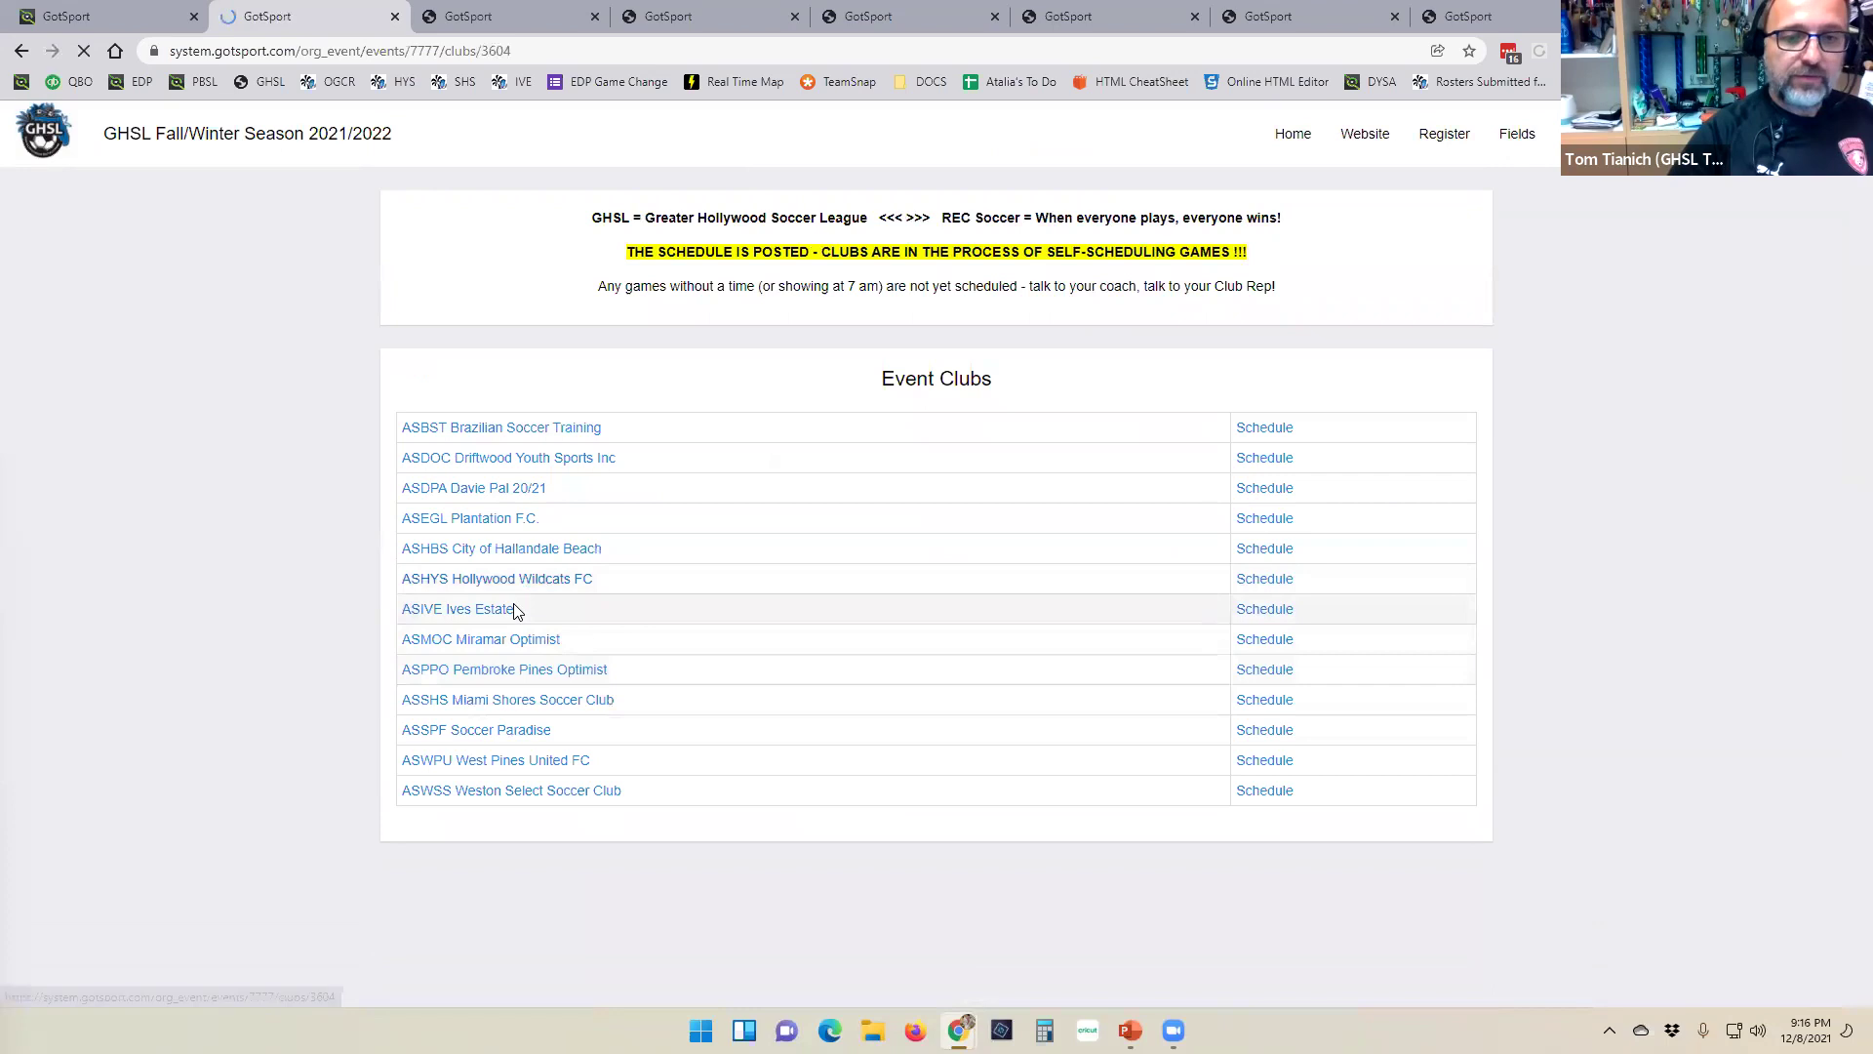
{"action": "scroll", "coordinate": [598, 616], "scroll_direction": "down", "scroll_amount": 12}
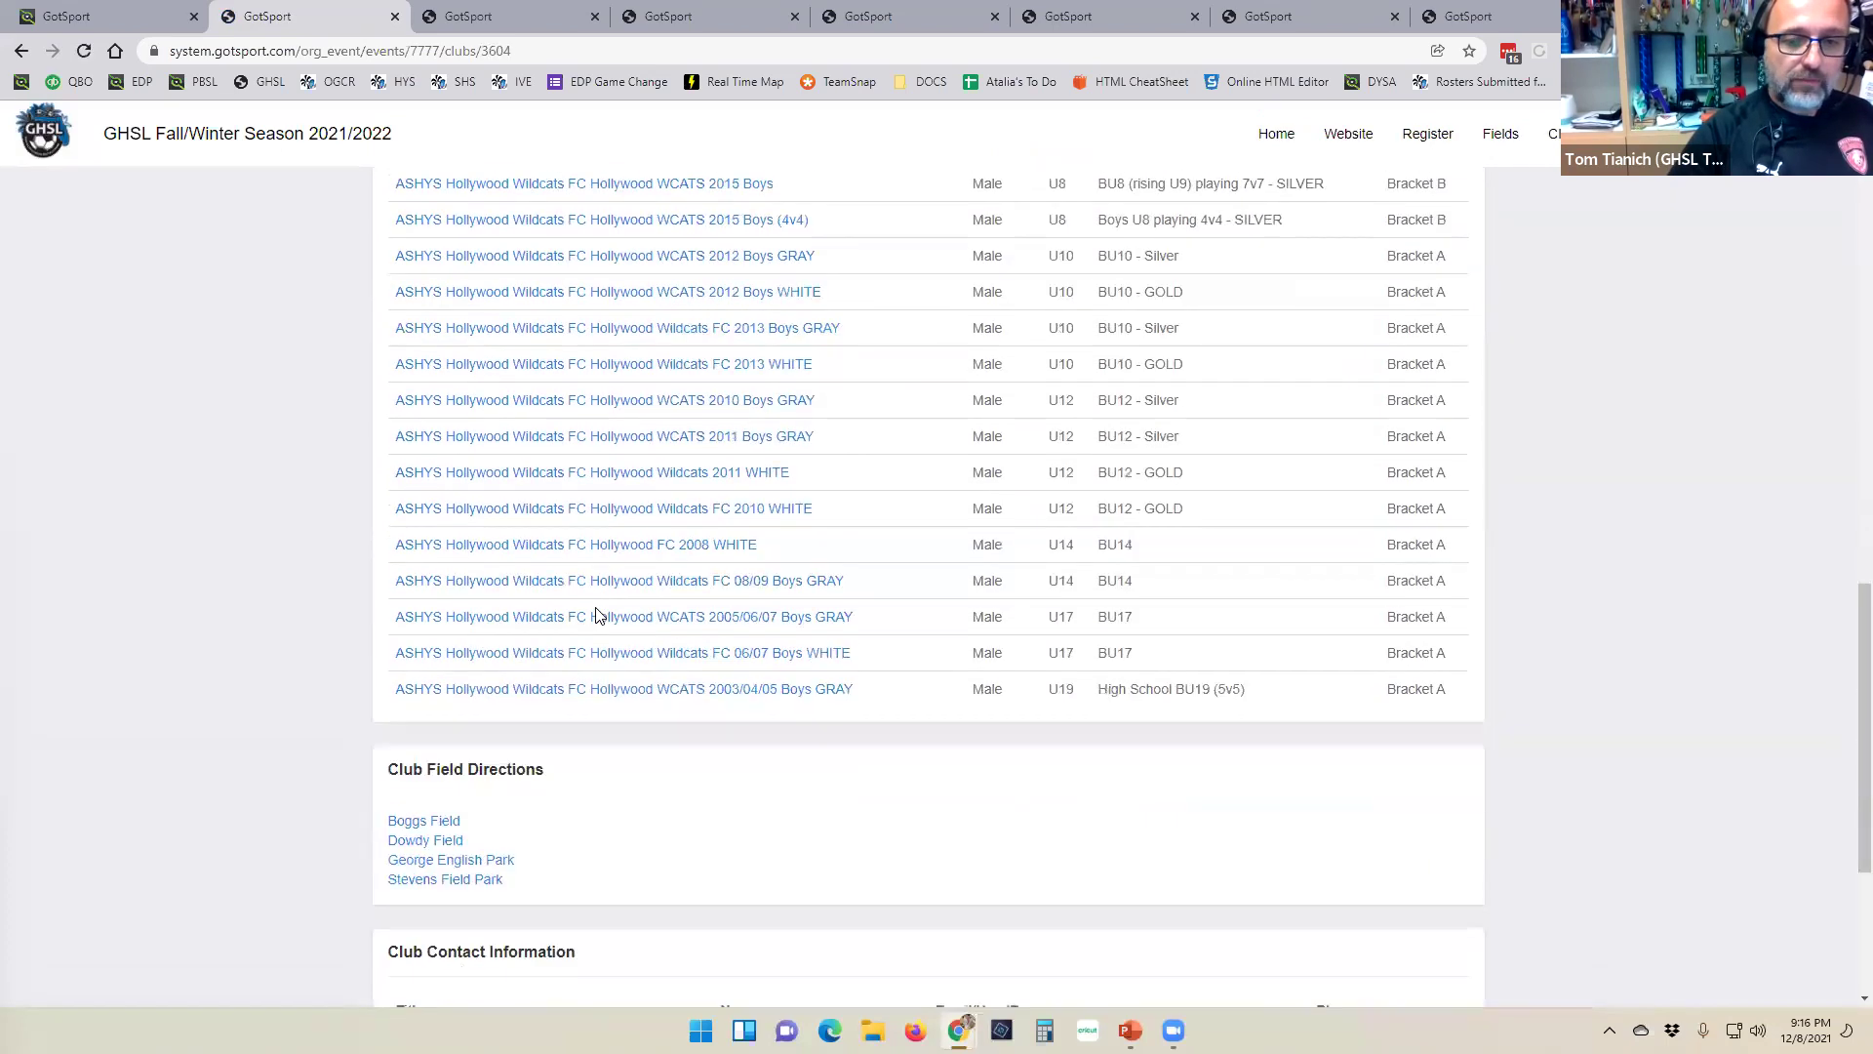
{"action": "scroll", "coordinate": [598, 616], "scroll_direction": "down", "scroll_amount": 4}
{"action": "left_click_drag", "start_coordinate": [383, 586], "coordinate": [1436, 829]}
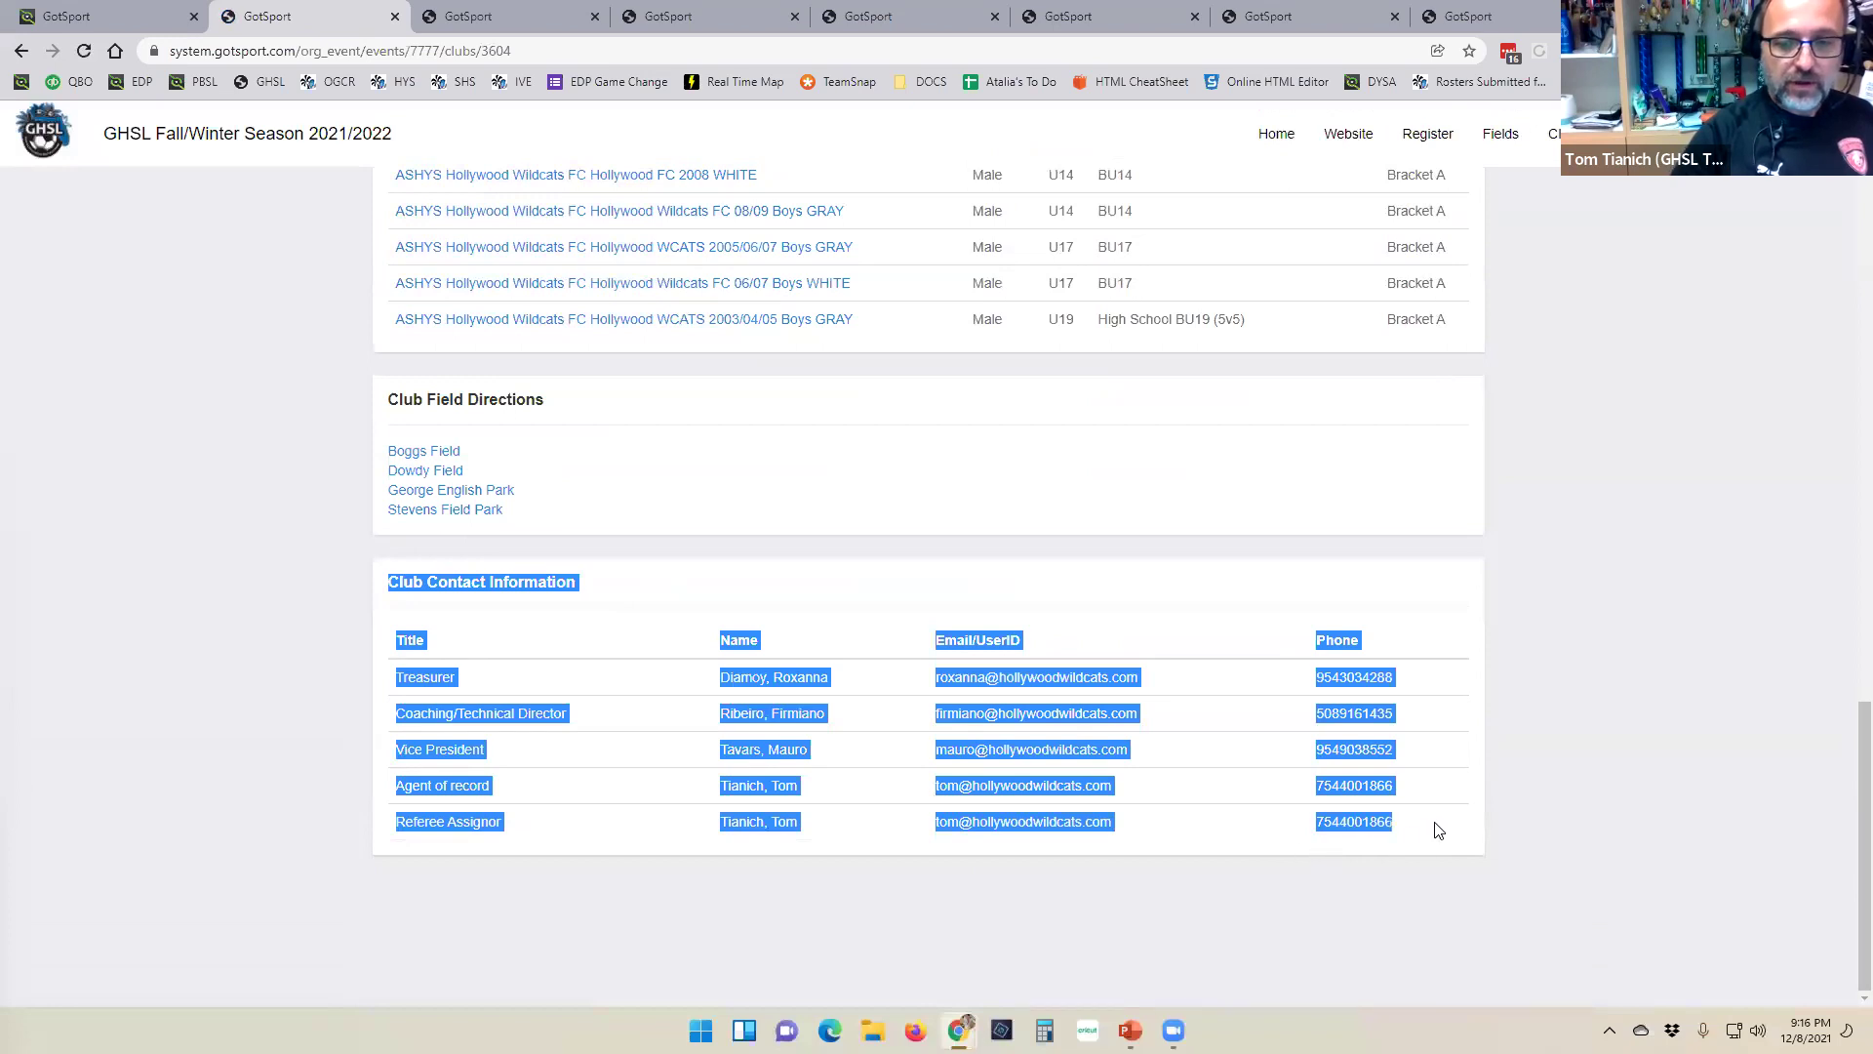
{"action": "left_click", "coordinate": [1544, 792]}
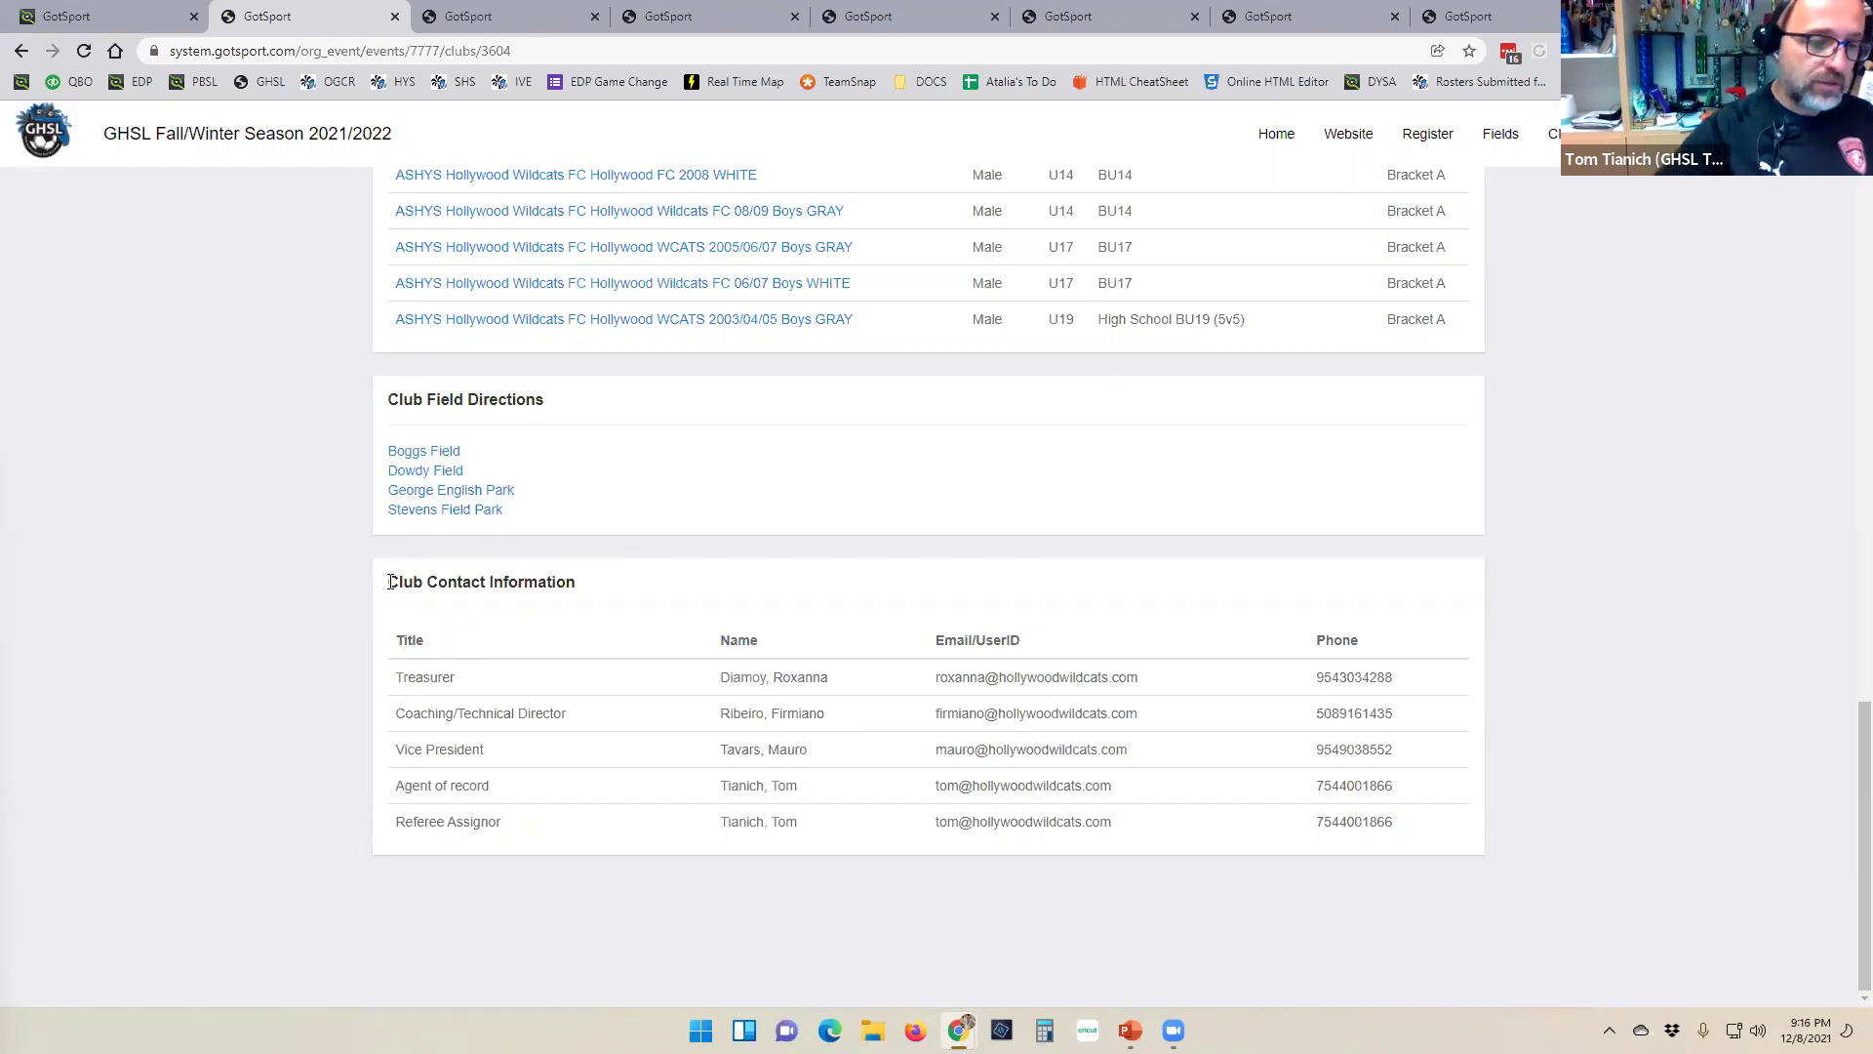
{"action": "left_click_drag", "start_coordinate": [404, 599], "coordinate": [1461, 847]}
{"action": "left_click", "coordinate": [609, 897]}
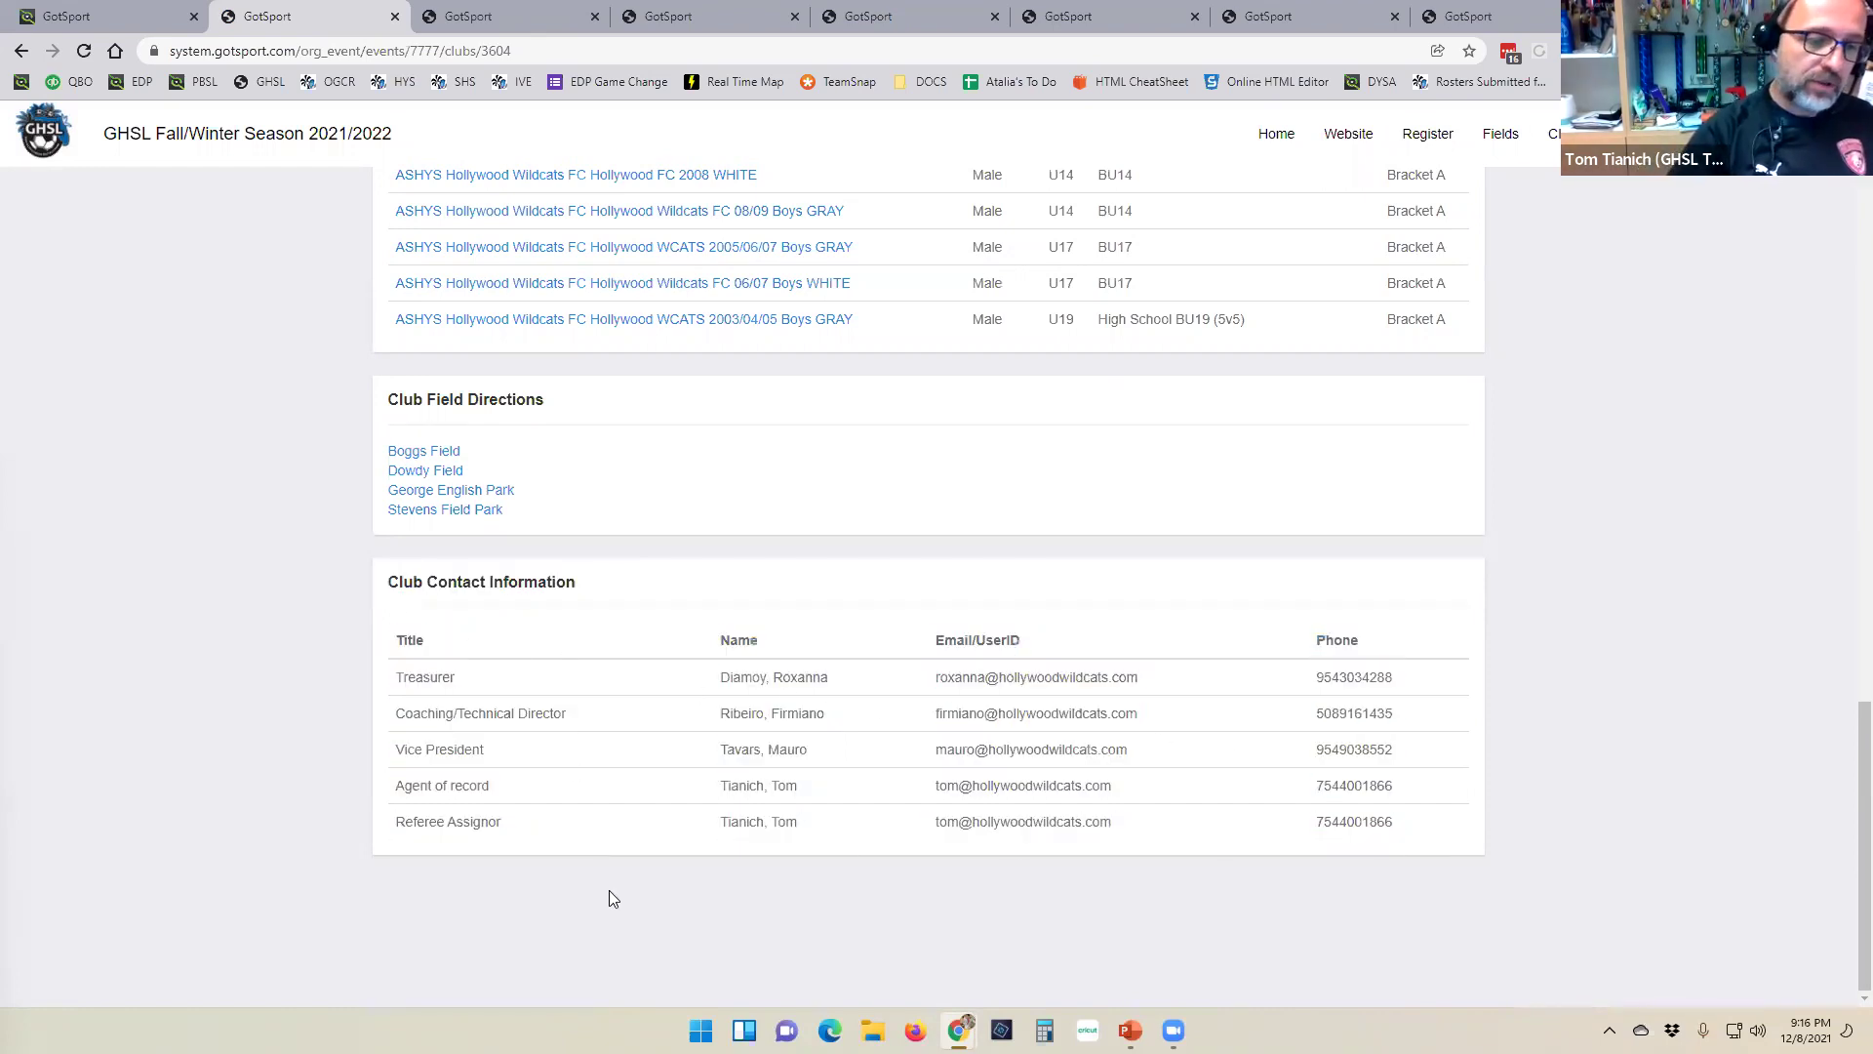
{"action": "scroll", "coordinate": [609, 897], "scroll_direction": "up", "scroll_amount": 15}
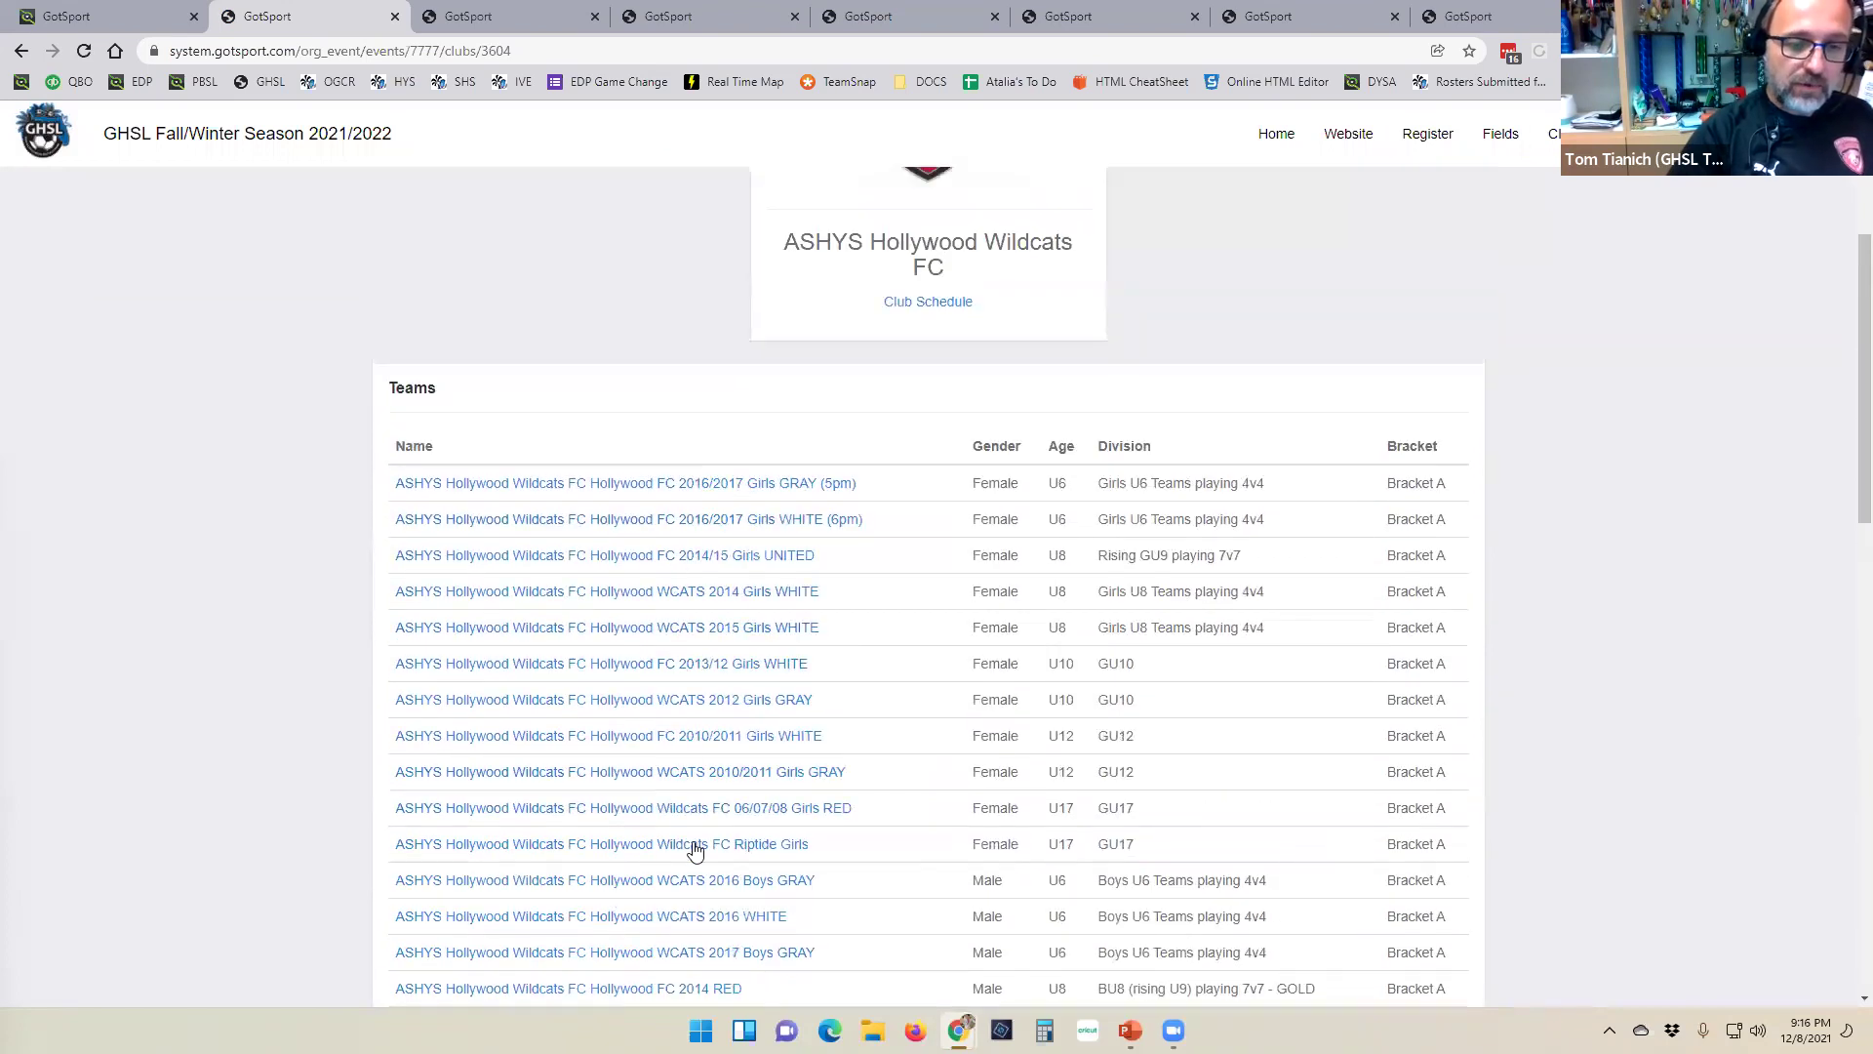
{"action": "scroll", "coordinate": [695, 849], "scroll_direction": "down", "scroll_amount": 1}
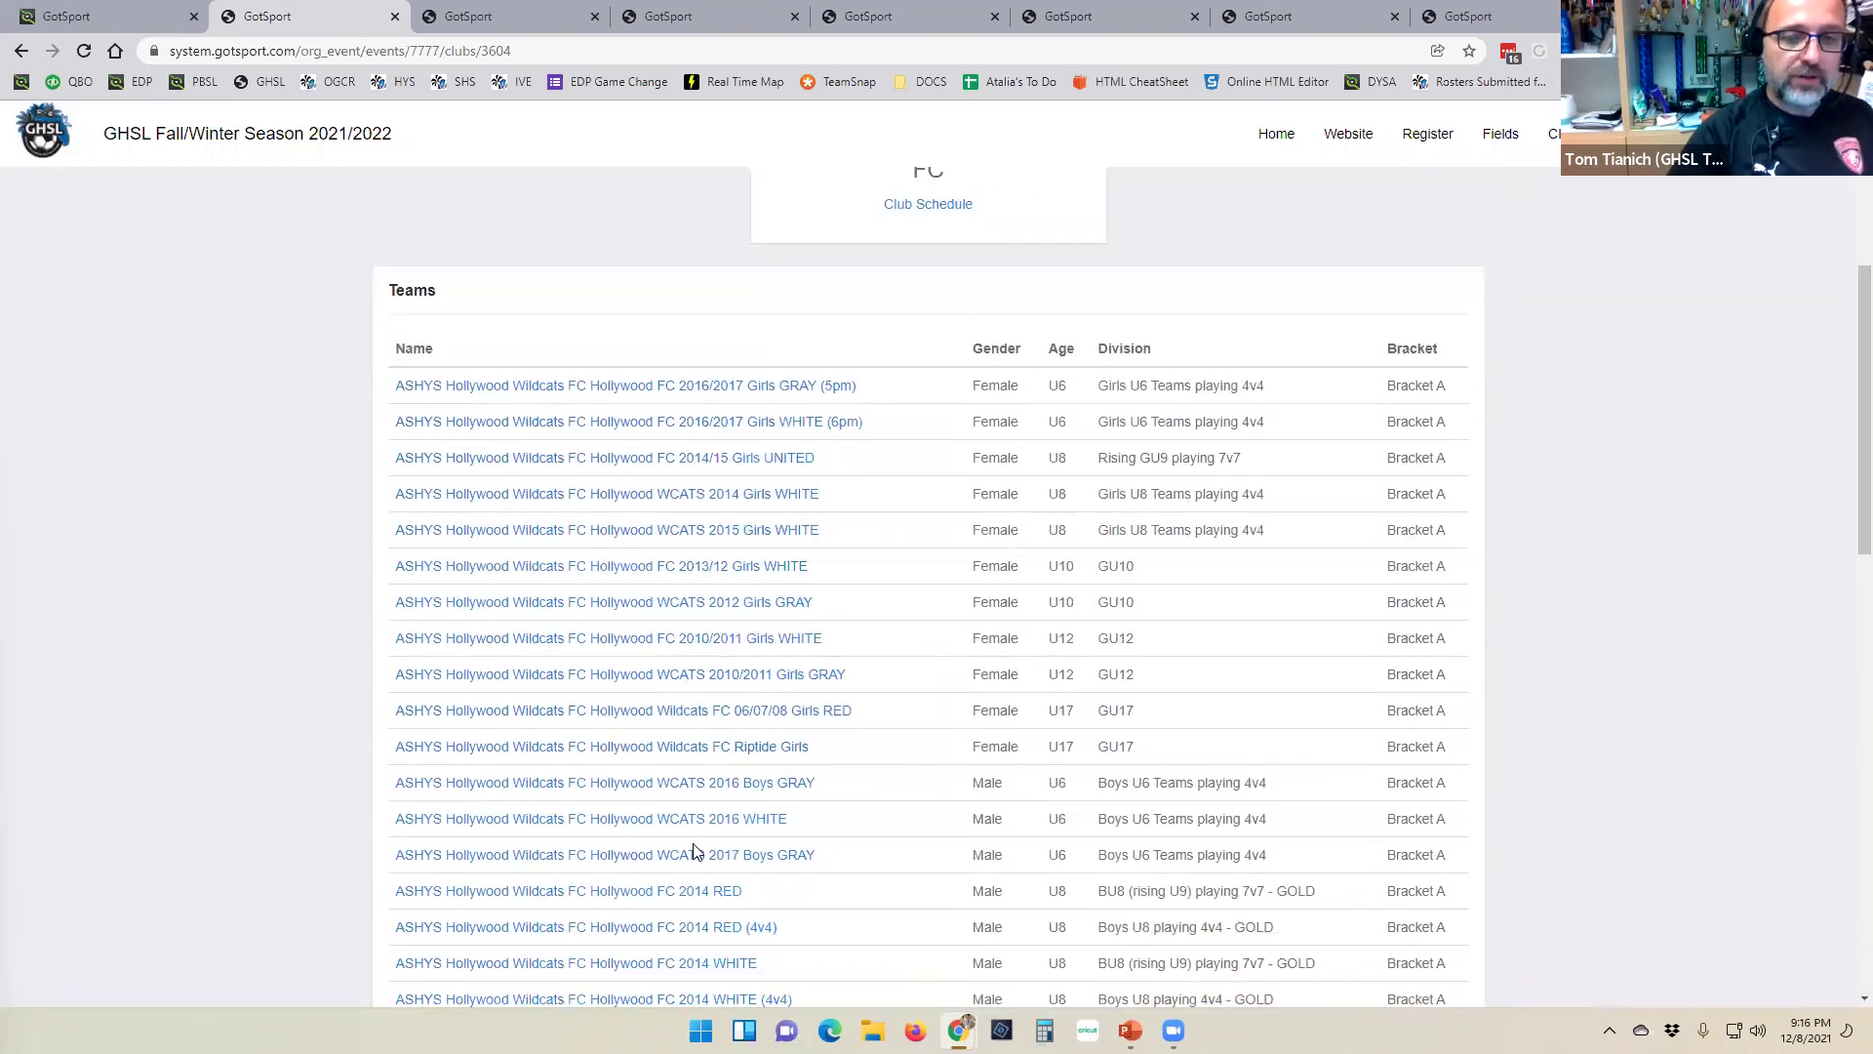
Step: View the 2013/12 Girls WHITE team's contact information, then go back to its schedule
{"action": "left_click", "coordinate": [720, 576]}
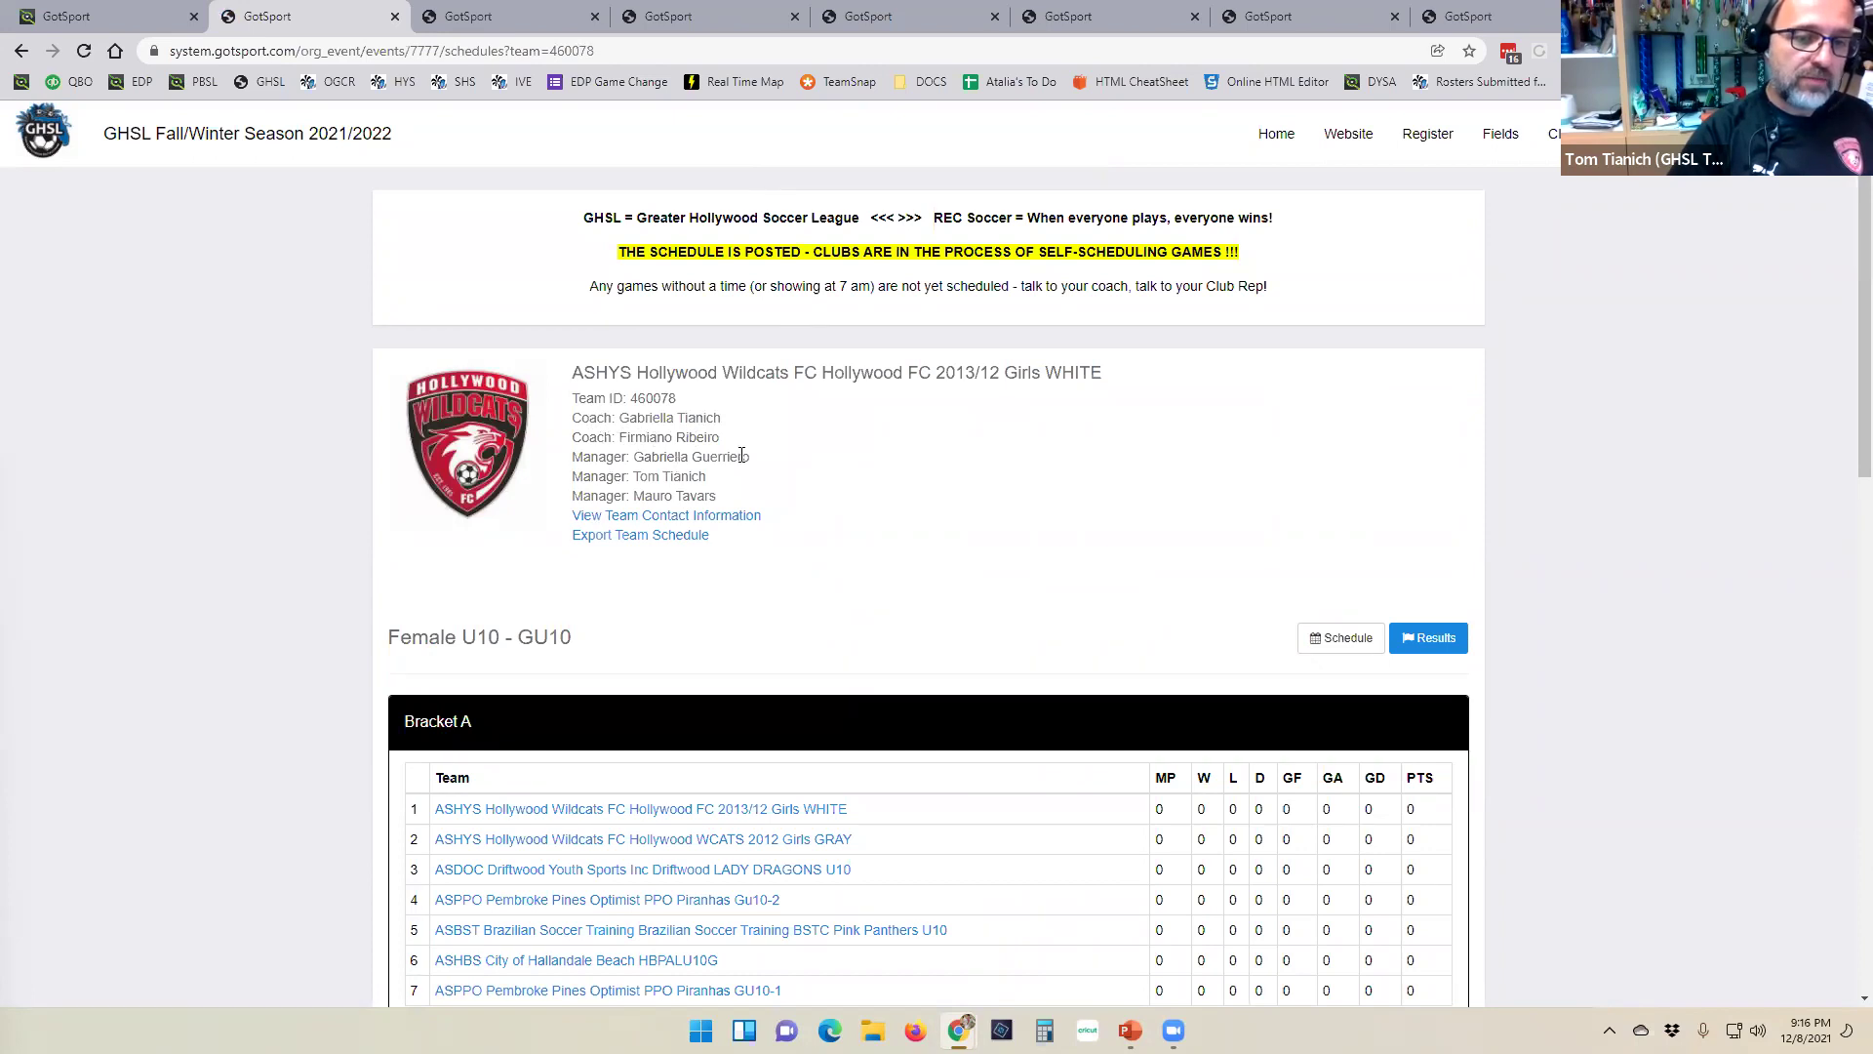
{"action": "left_click", "coordinate": [646, 518]}
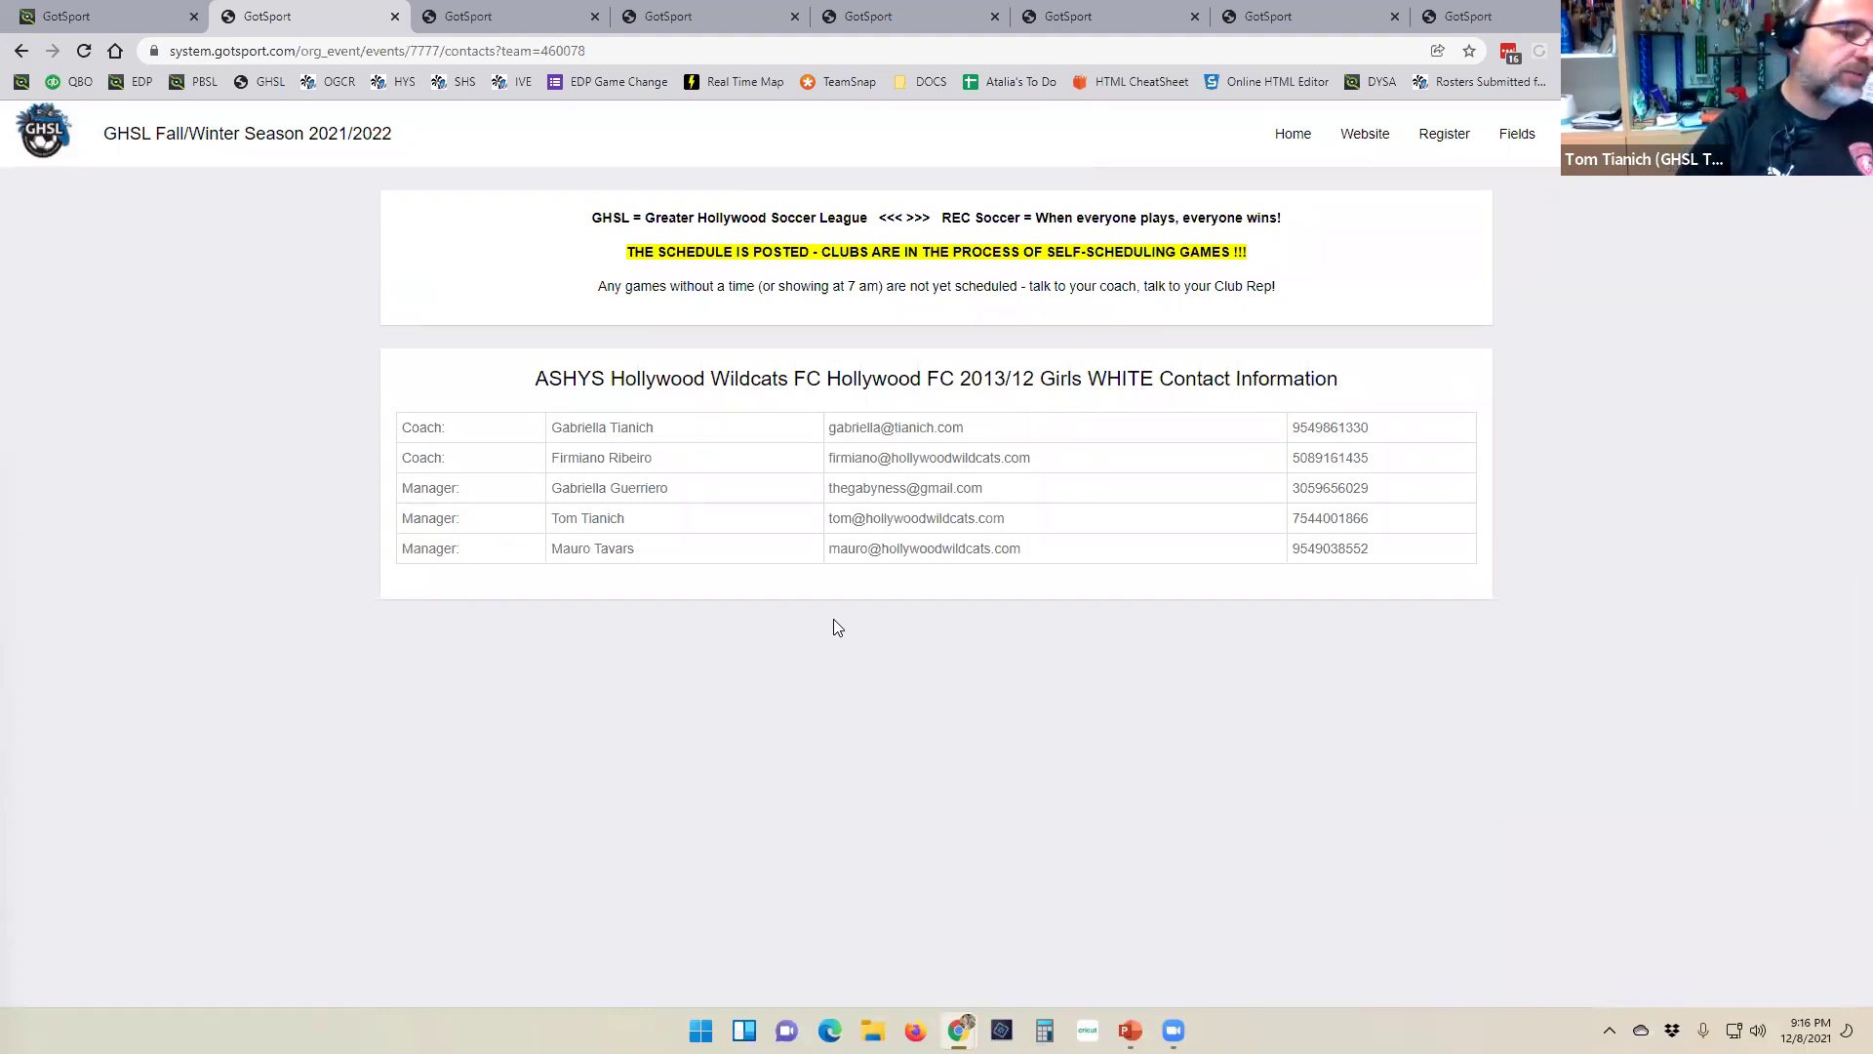
{"action": "left_click_drag", "start_coordinate": [1387, 430], "coordinate": [1290, 430]}
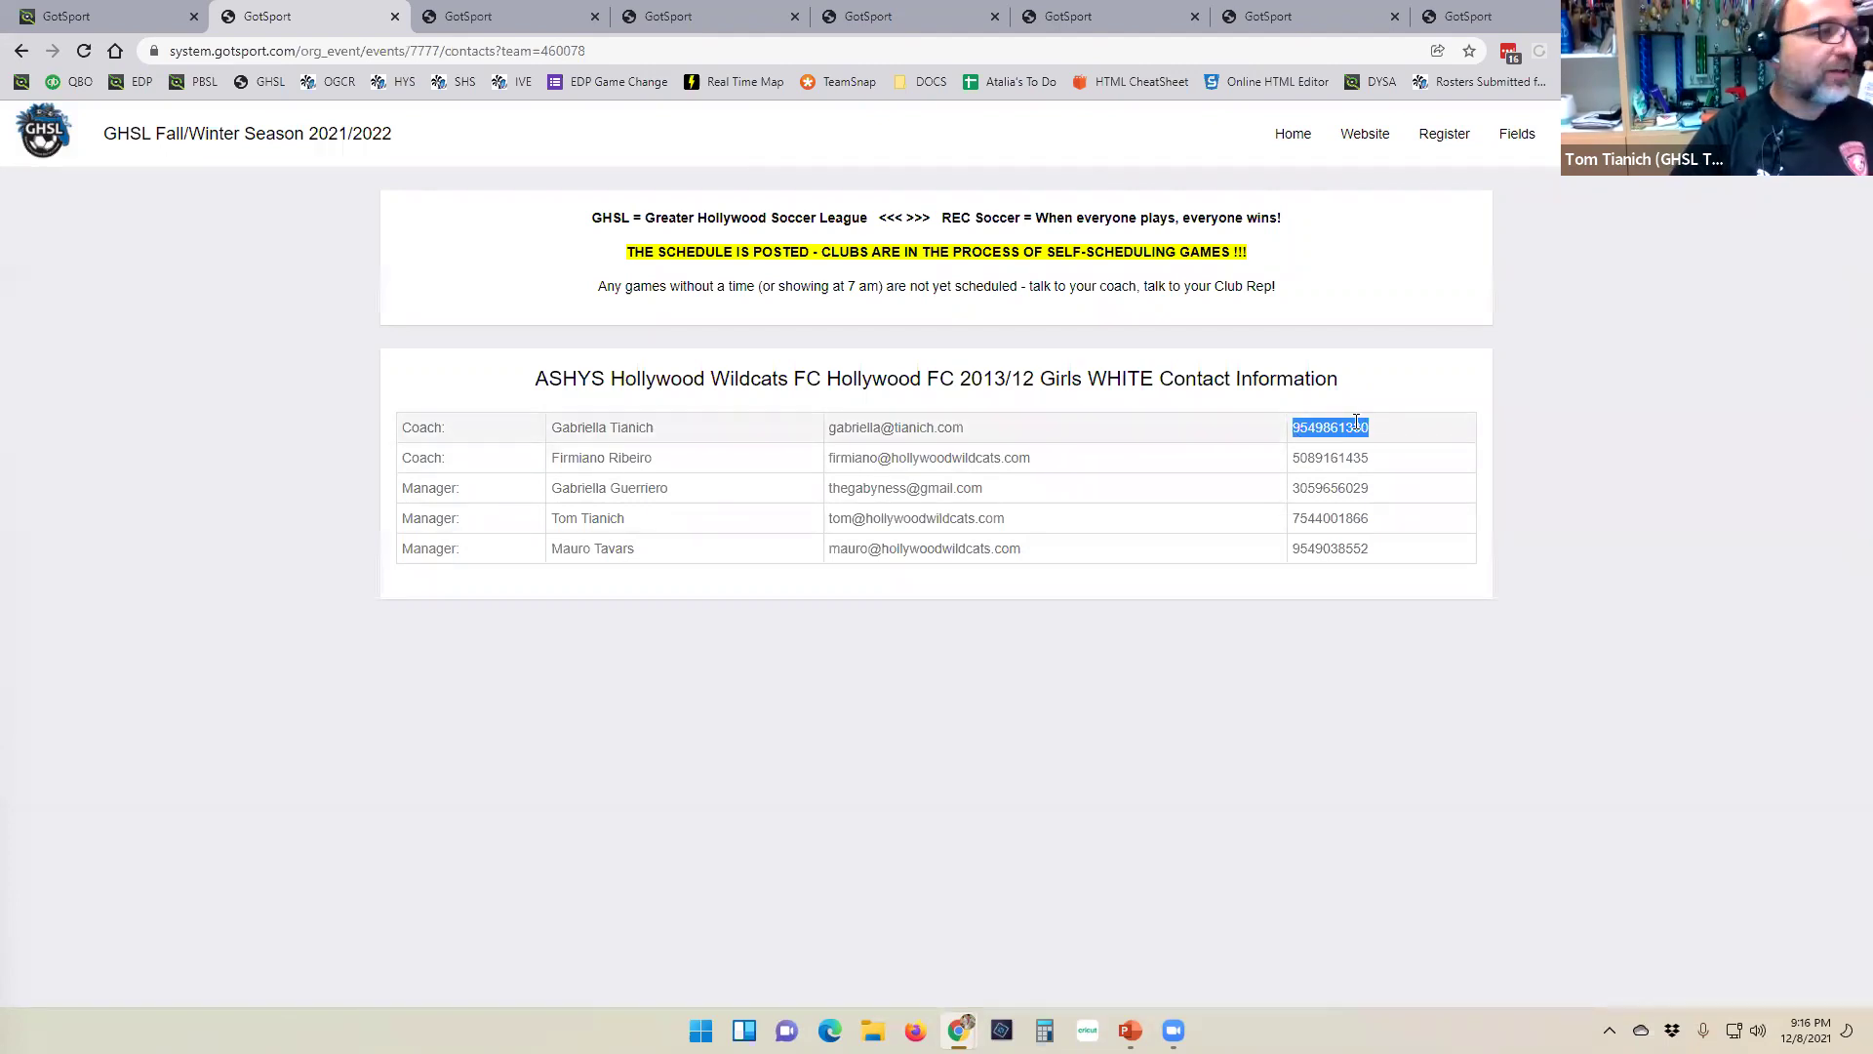
{"action": "left_click", "coordinate": [1157, 694]}
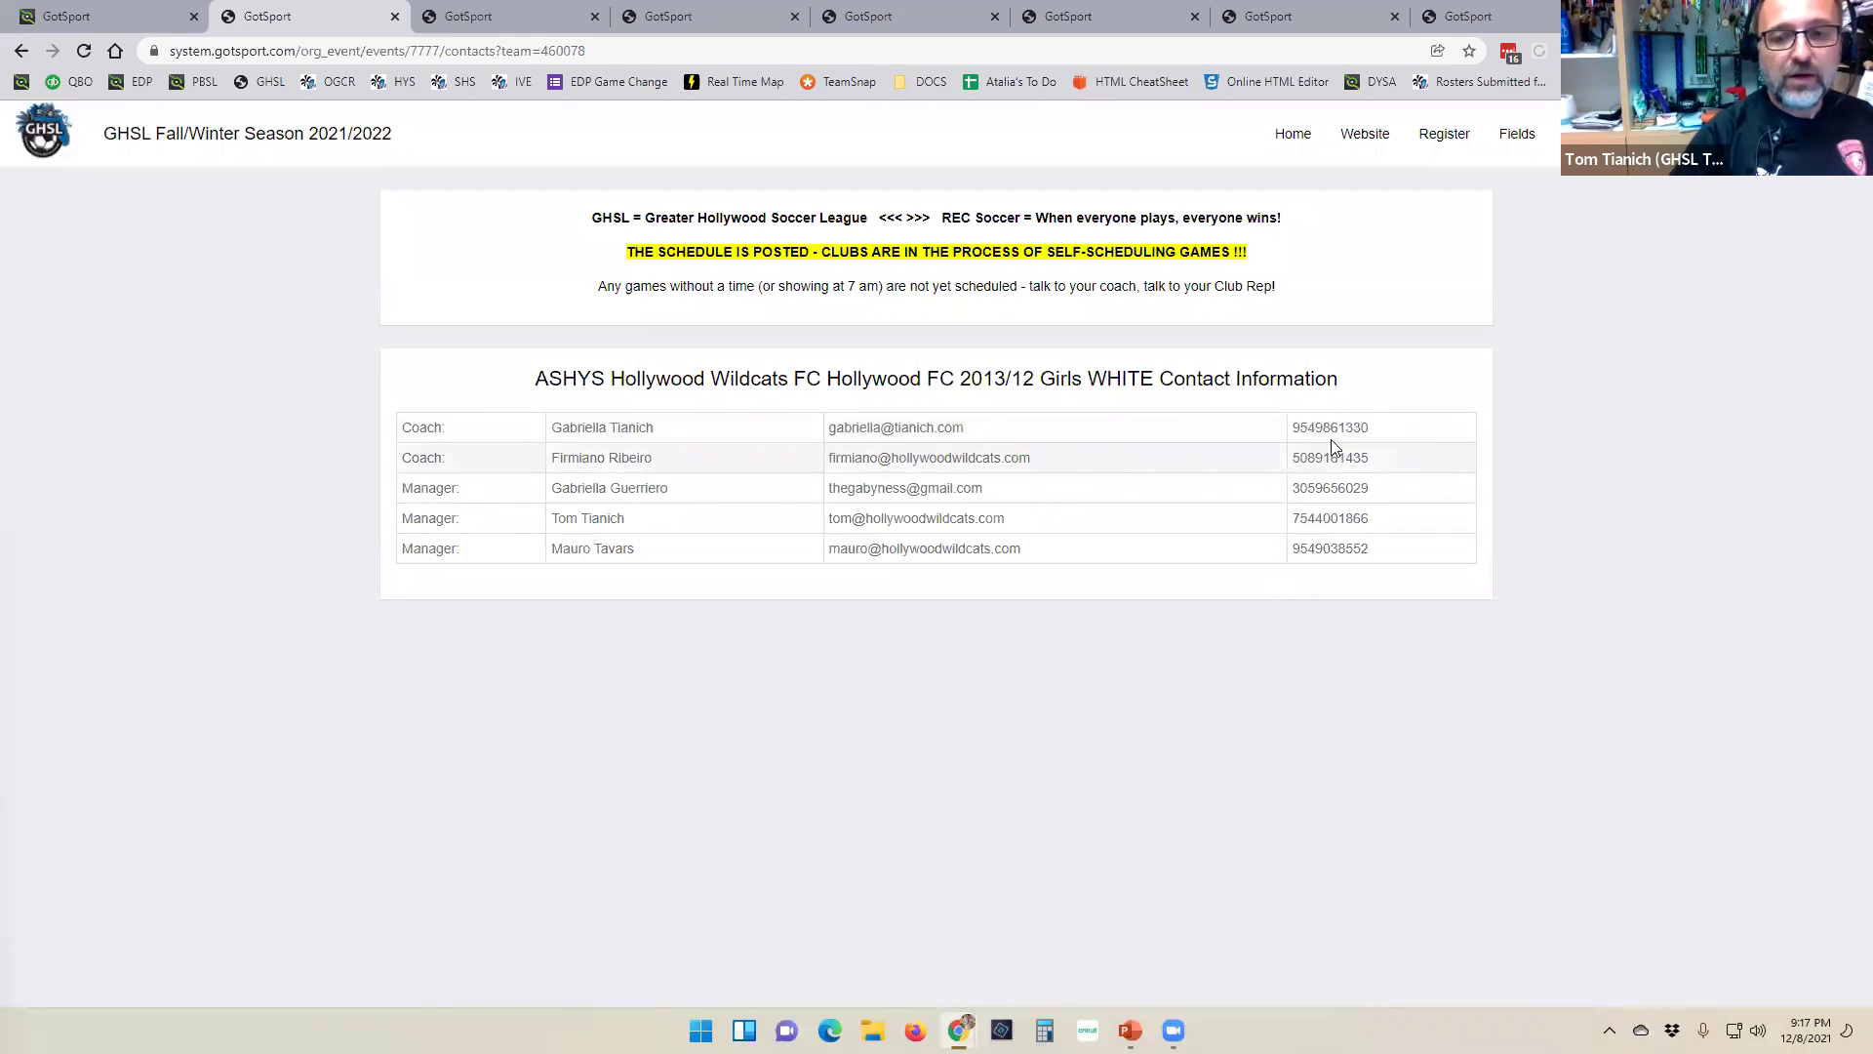
{"action": "left_click", "coordinate": [23, 54]}
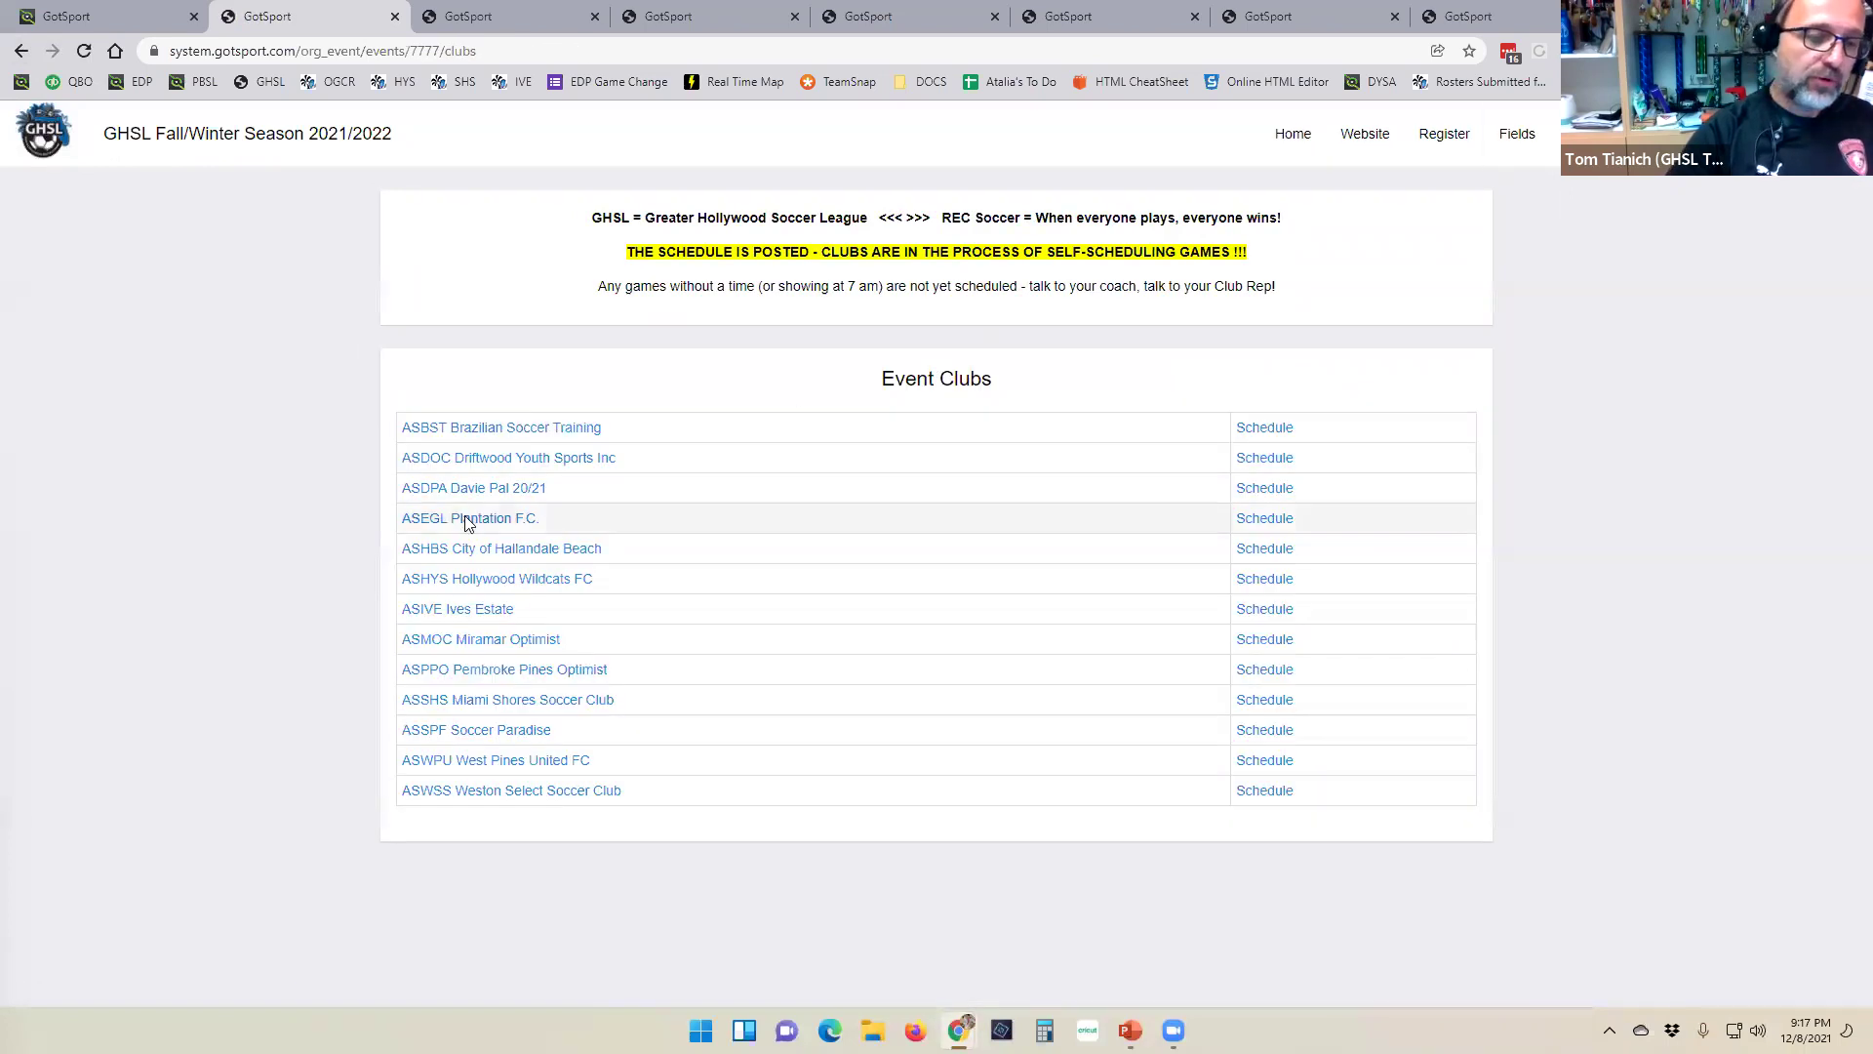
Step: Read the ASBST Brazilian Soccer Training club schedule, including its December 25 matches, then return to the top
{"action": "left_click", "coordinate": [1278, 430]}
{"action": "scroll", "coordinate": [1508, 616], "scroll_direction": "down", "scroll_amount": 15}
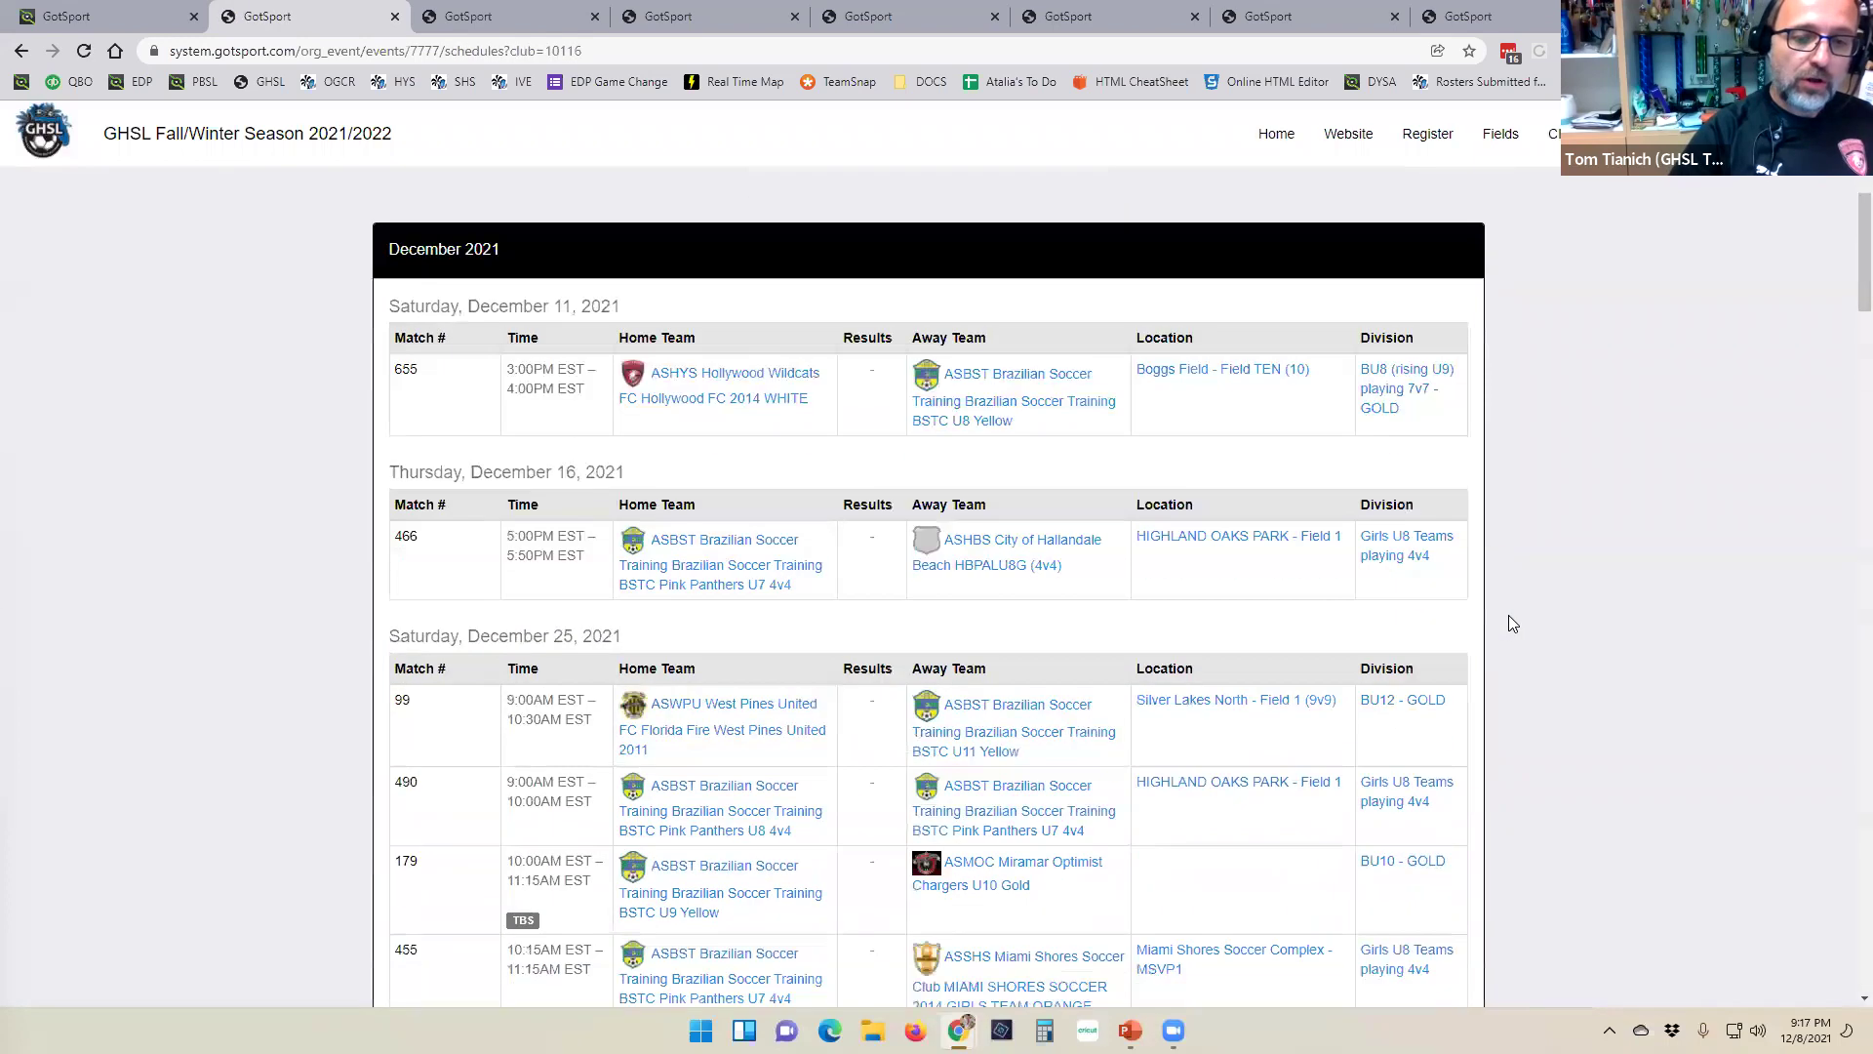
{"action": "scroll", "coordinate": [1507, 615], "scroll_direction": "up", "scroll_amount": 15}
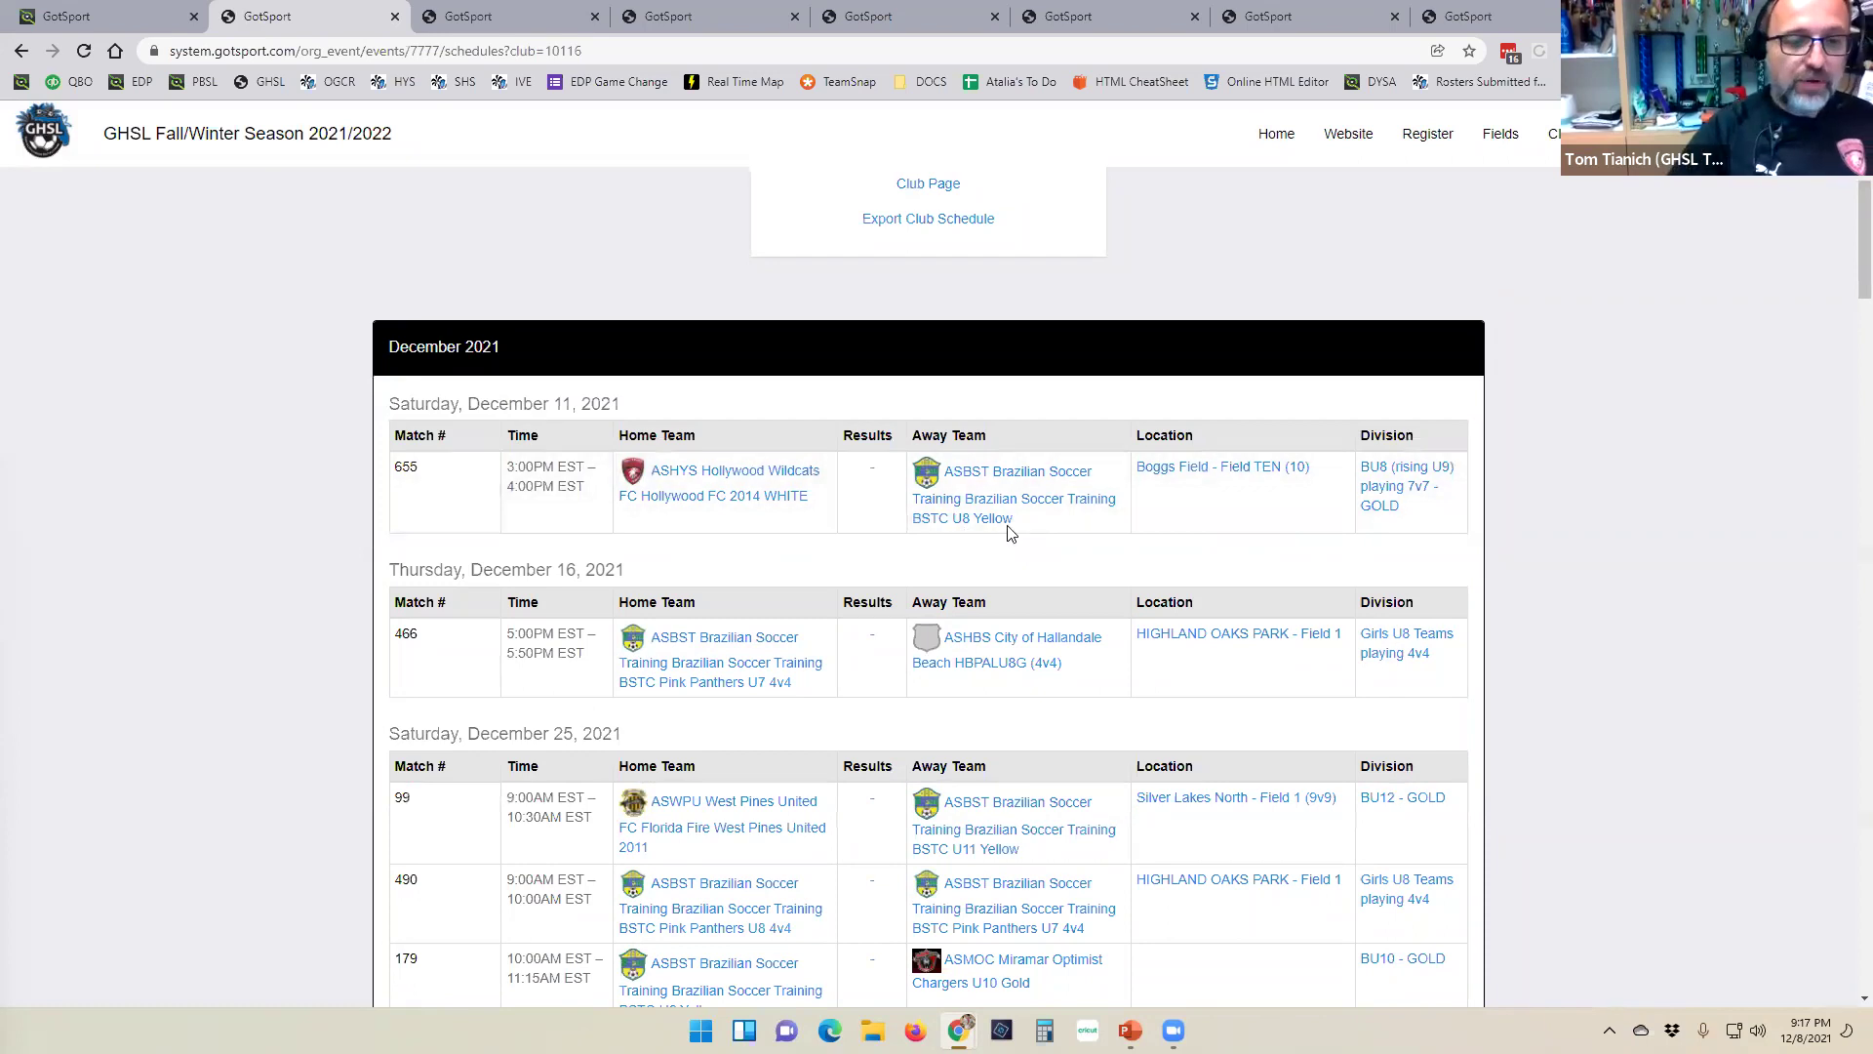
{"action": "scroll", "coordinate": [579, 639], "scroll_direction": "down", "scroll_amount": 6}
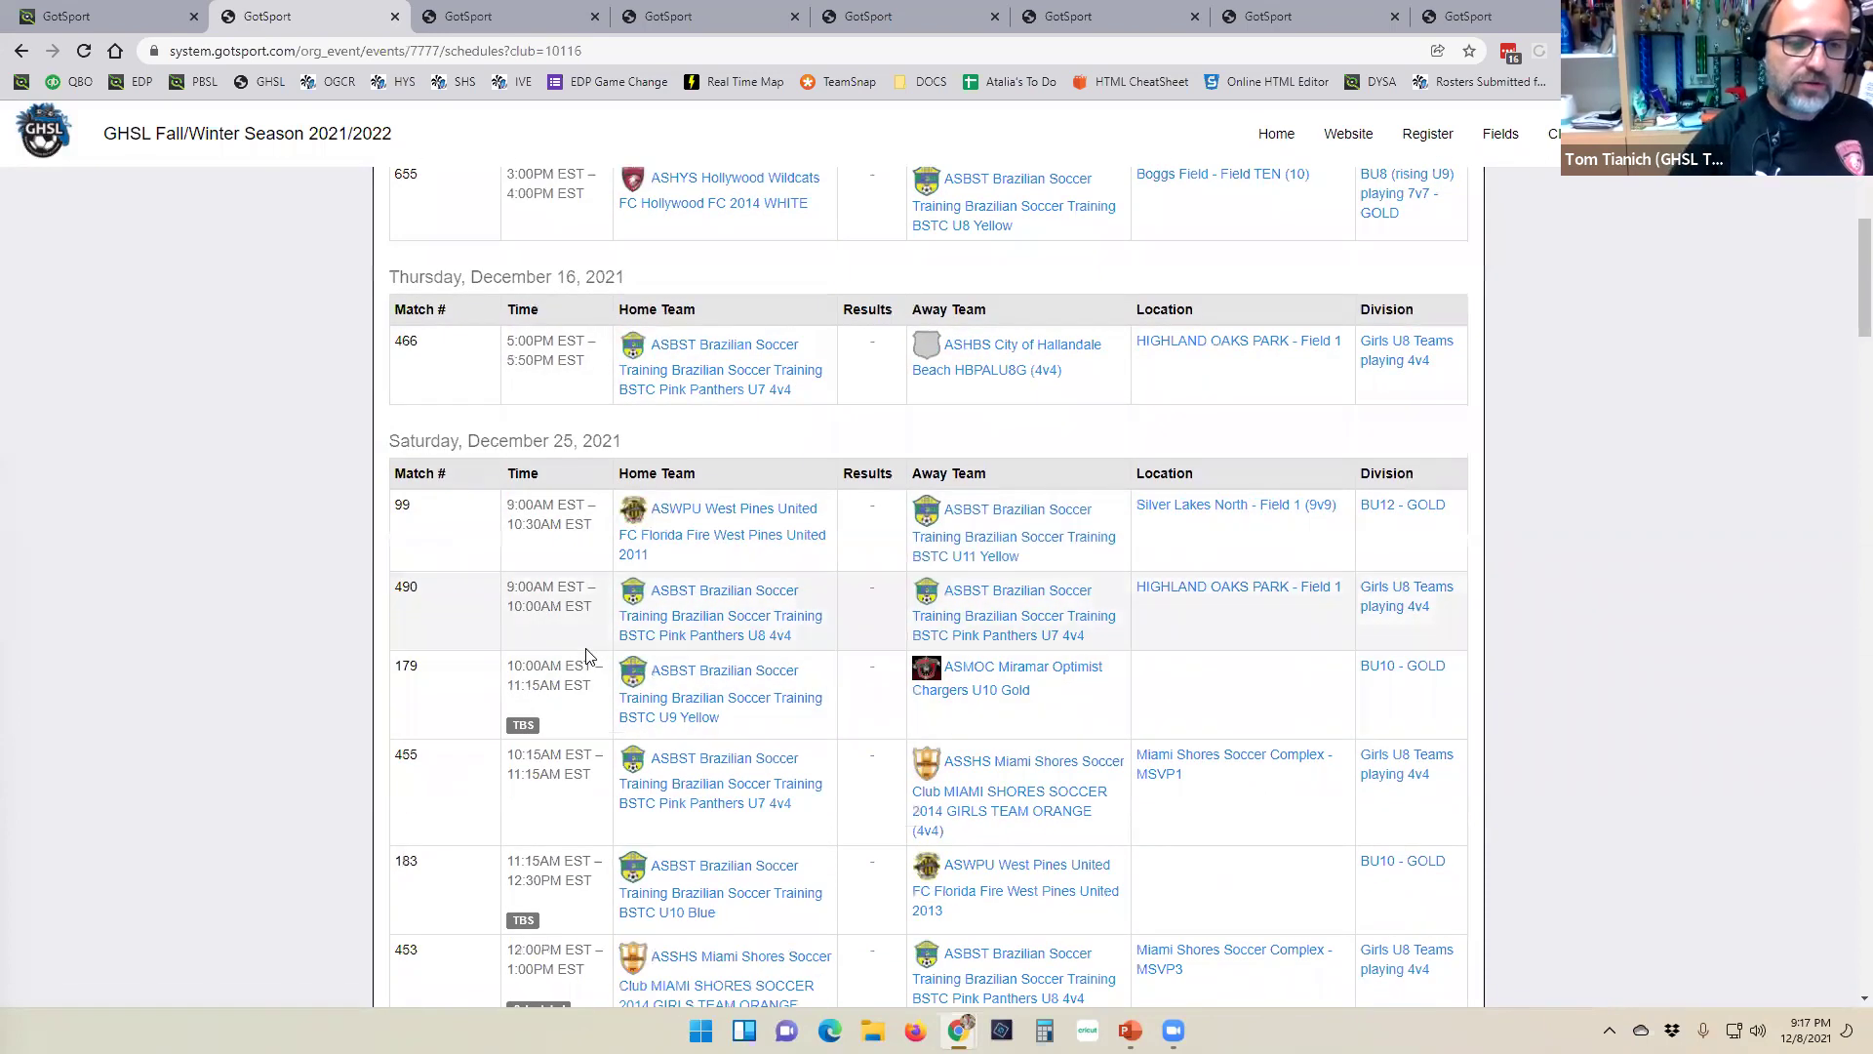
{"action": "scroll", "coordinate": [603, 660], "scroll_direction": "up", "scroll_amount": 1}
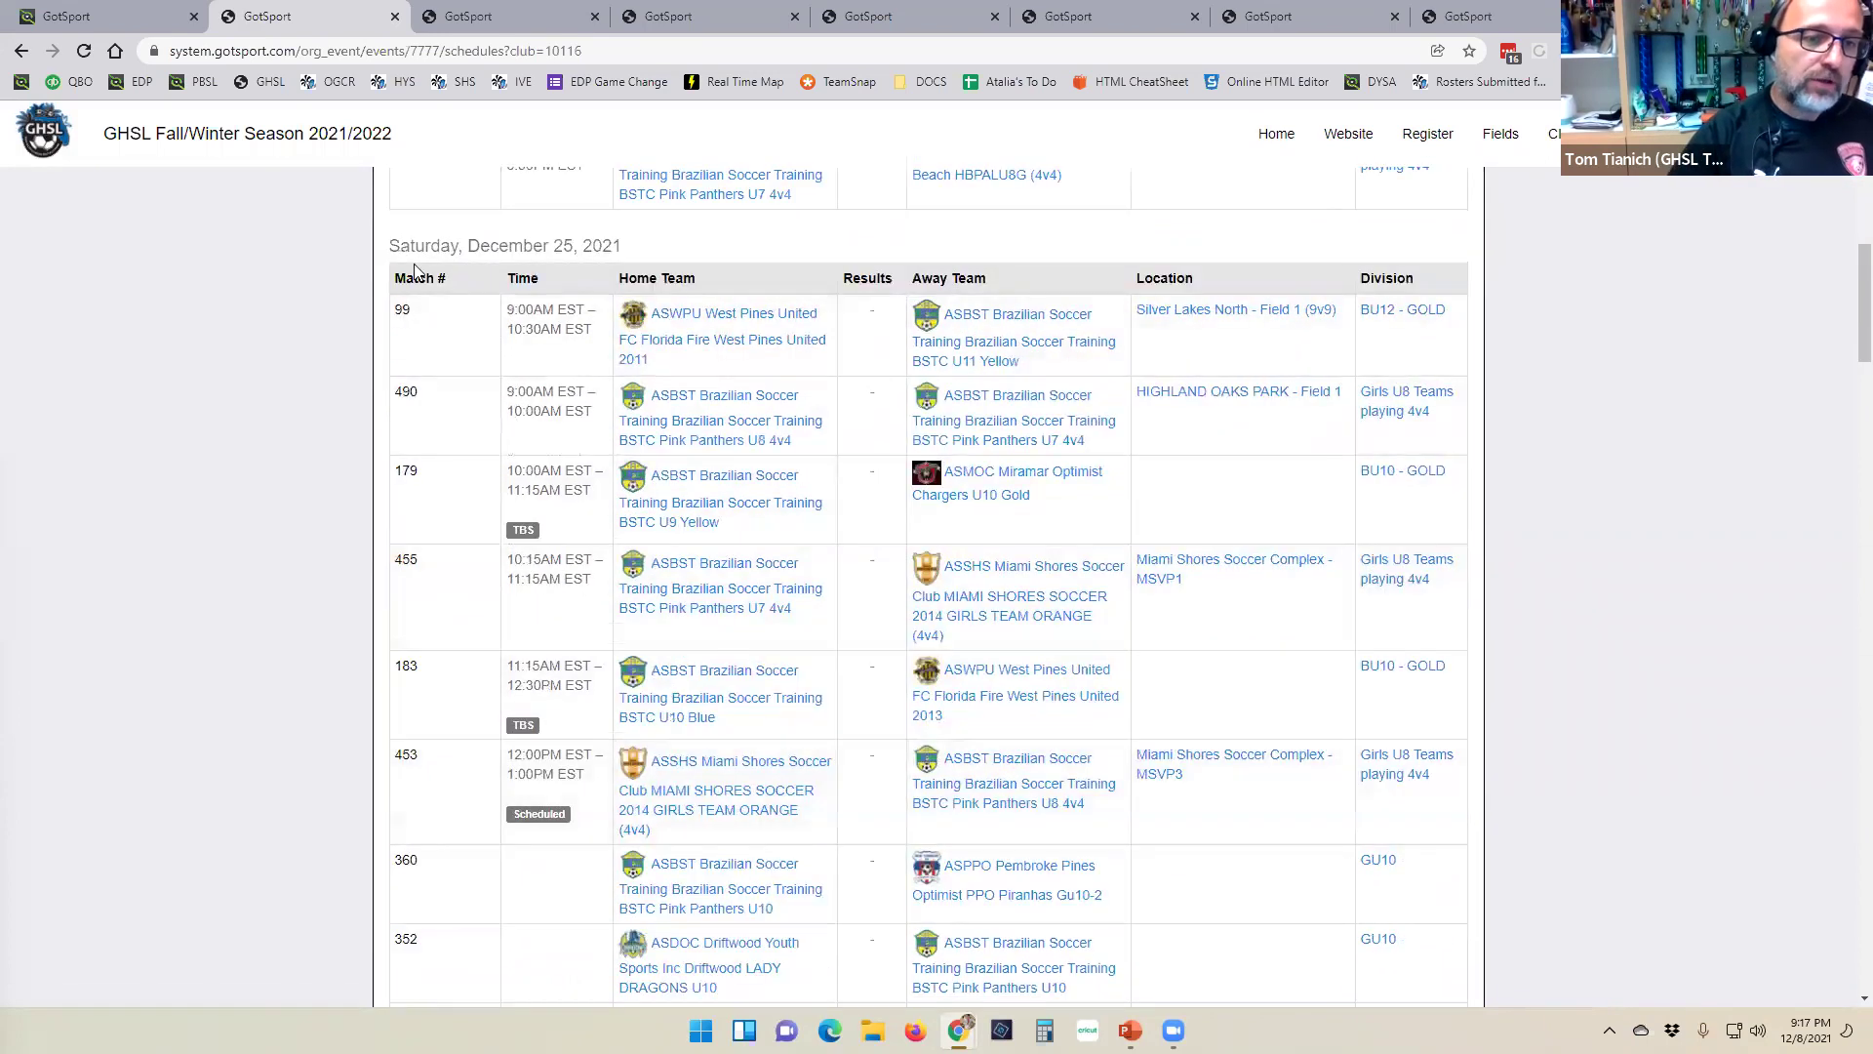
{"action": "left_click_drag", "start_coordinate": [391, 243], "coordinate": [1269, 381]}
{"action": "scroll", "coordinate": [932, 496], "scroll_direction": "up", "scroll_amount": 6}
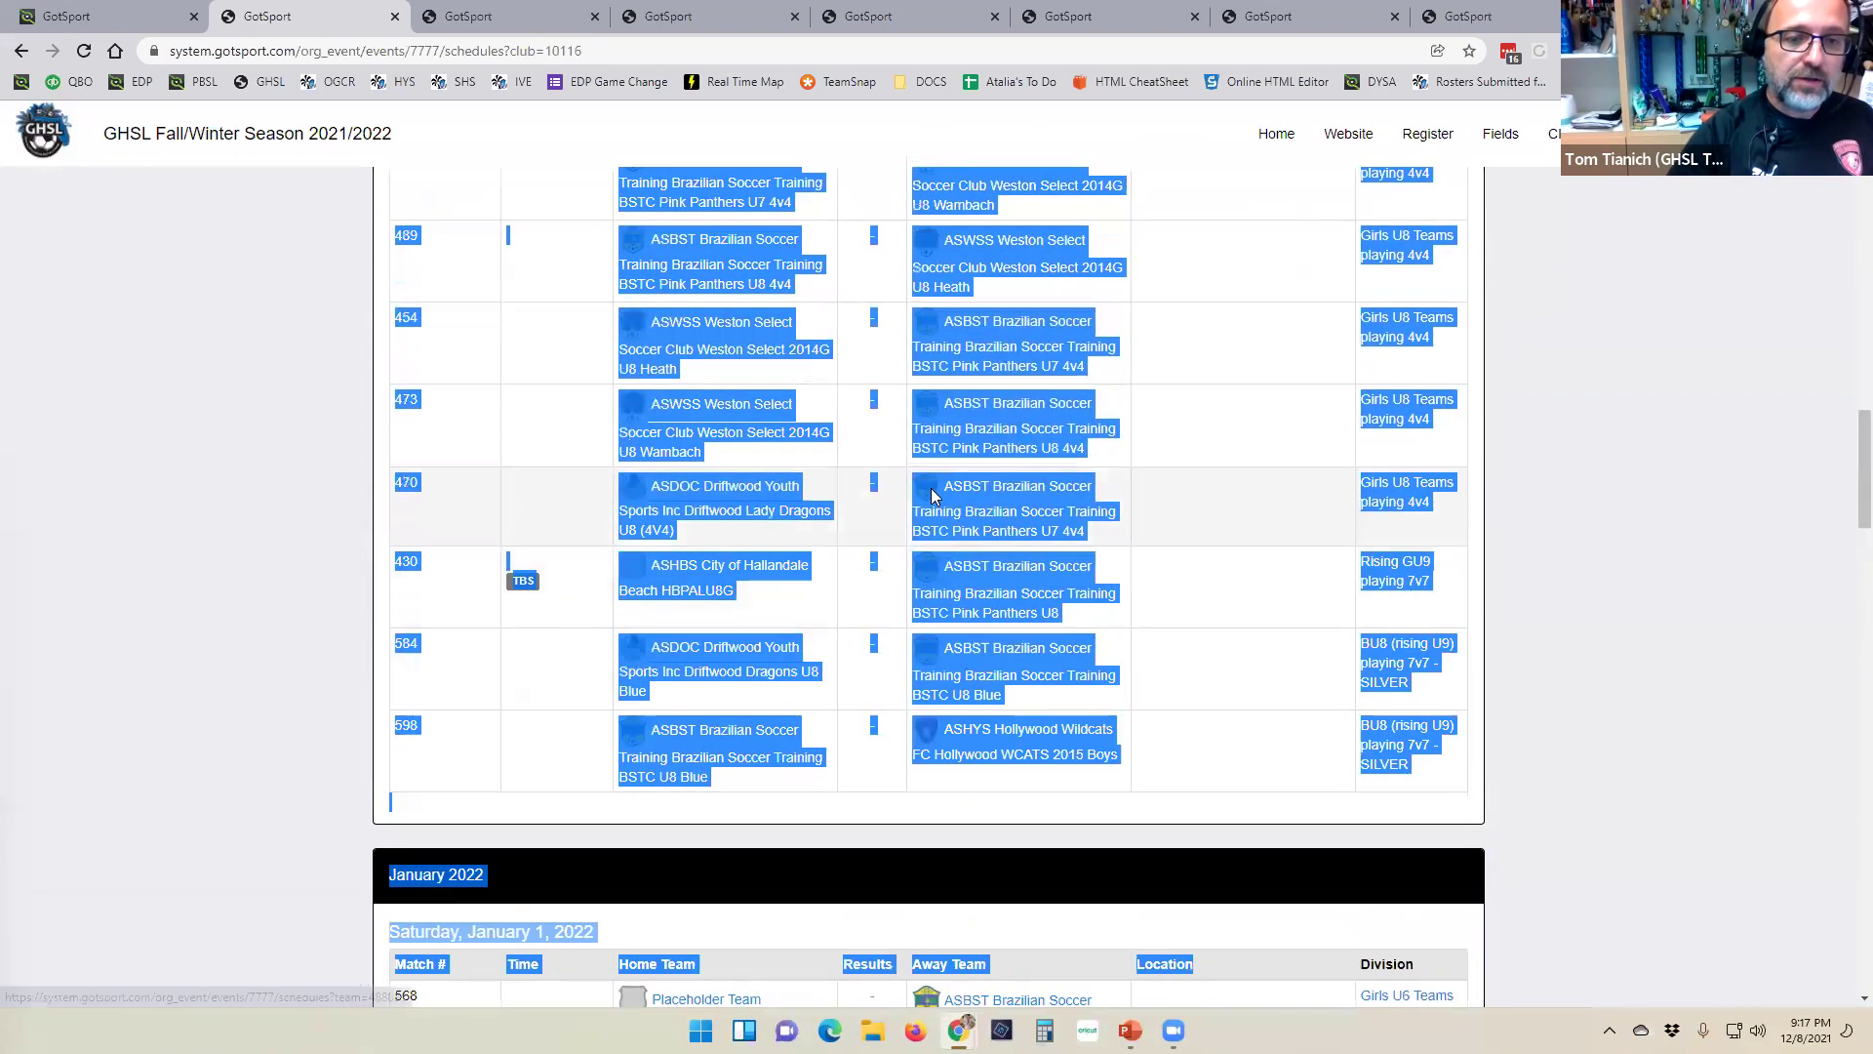
{"action": "scroll", "coordinate": [932, 496], "scroll_direction": "up", "scroll_amount": 1}
{"action": "left_click", "coordinate": [1625, 505]}
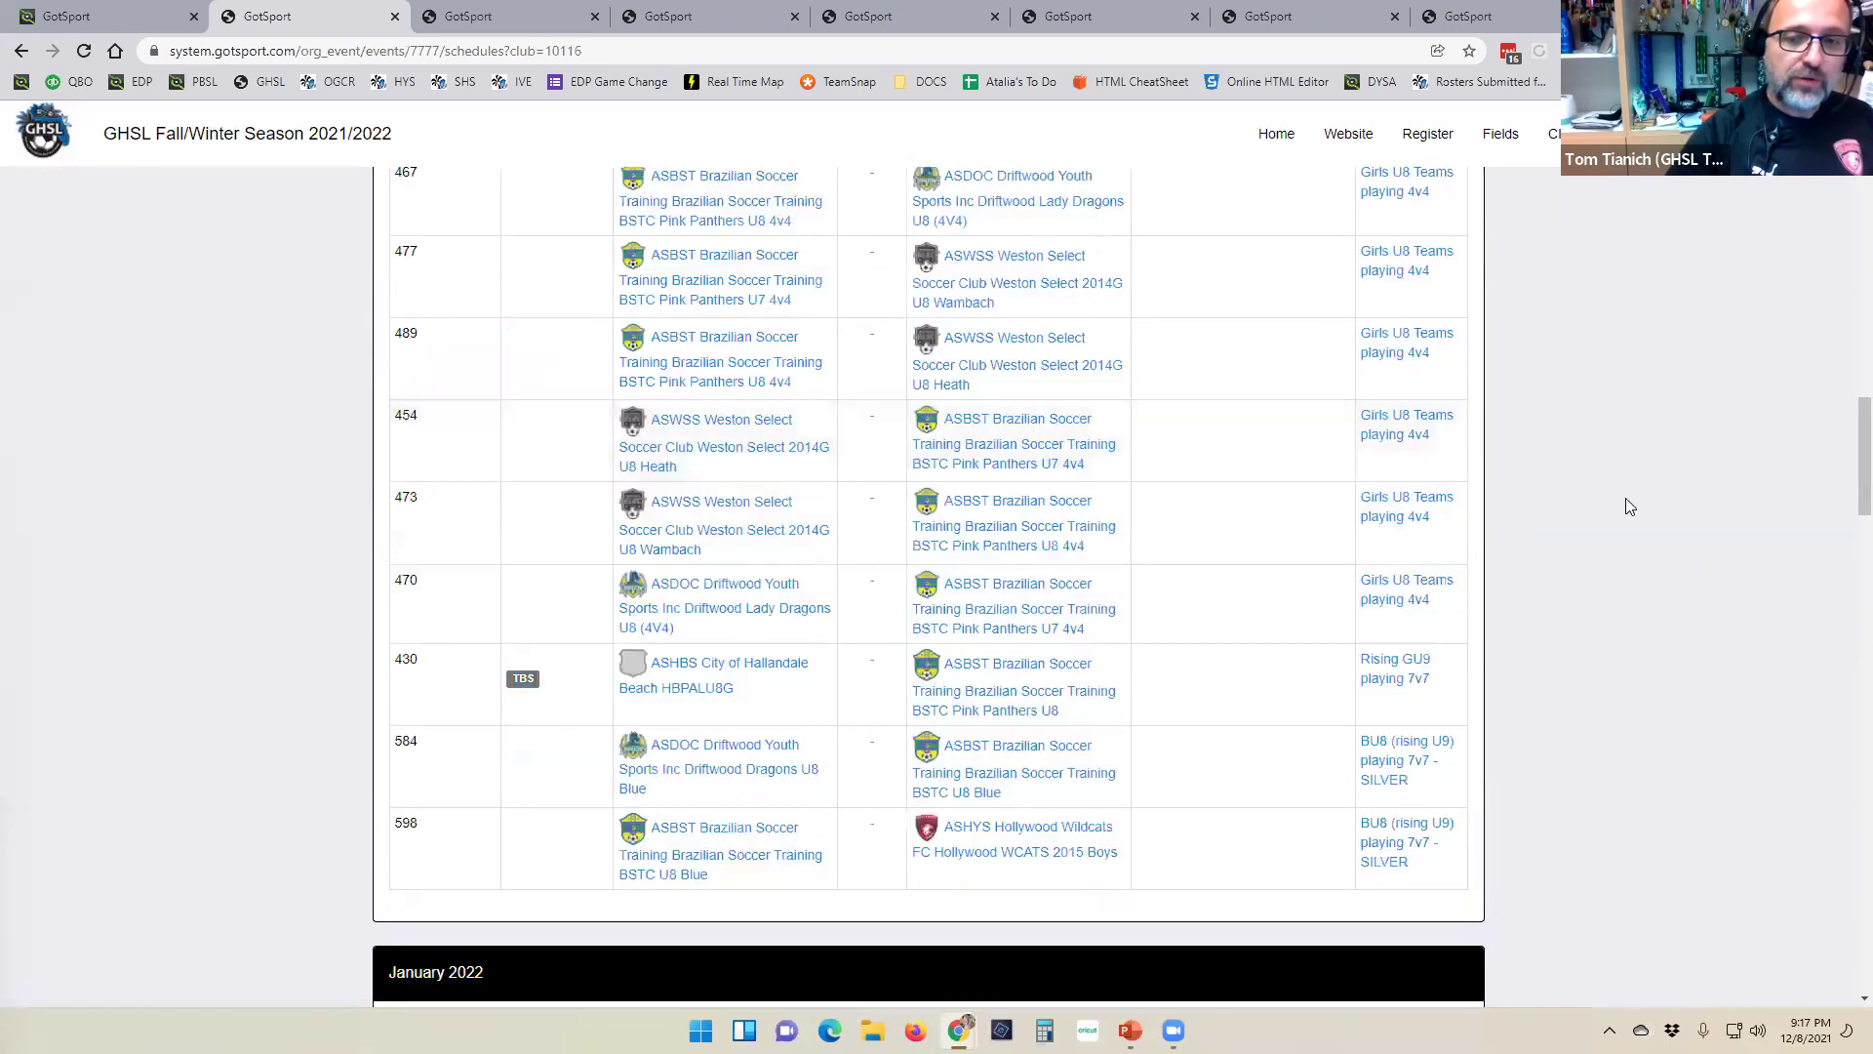
{"action": "scroll", "coordinate": [1625, 502], "scroll_direction": "up", "scroll_amount": 5}
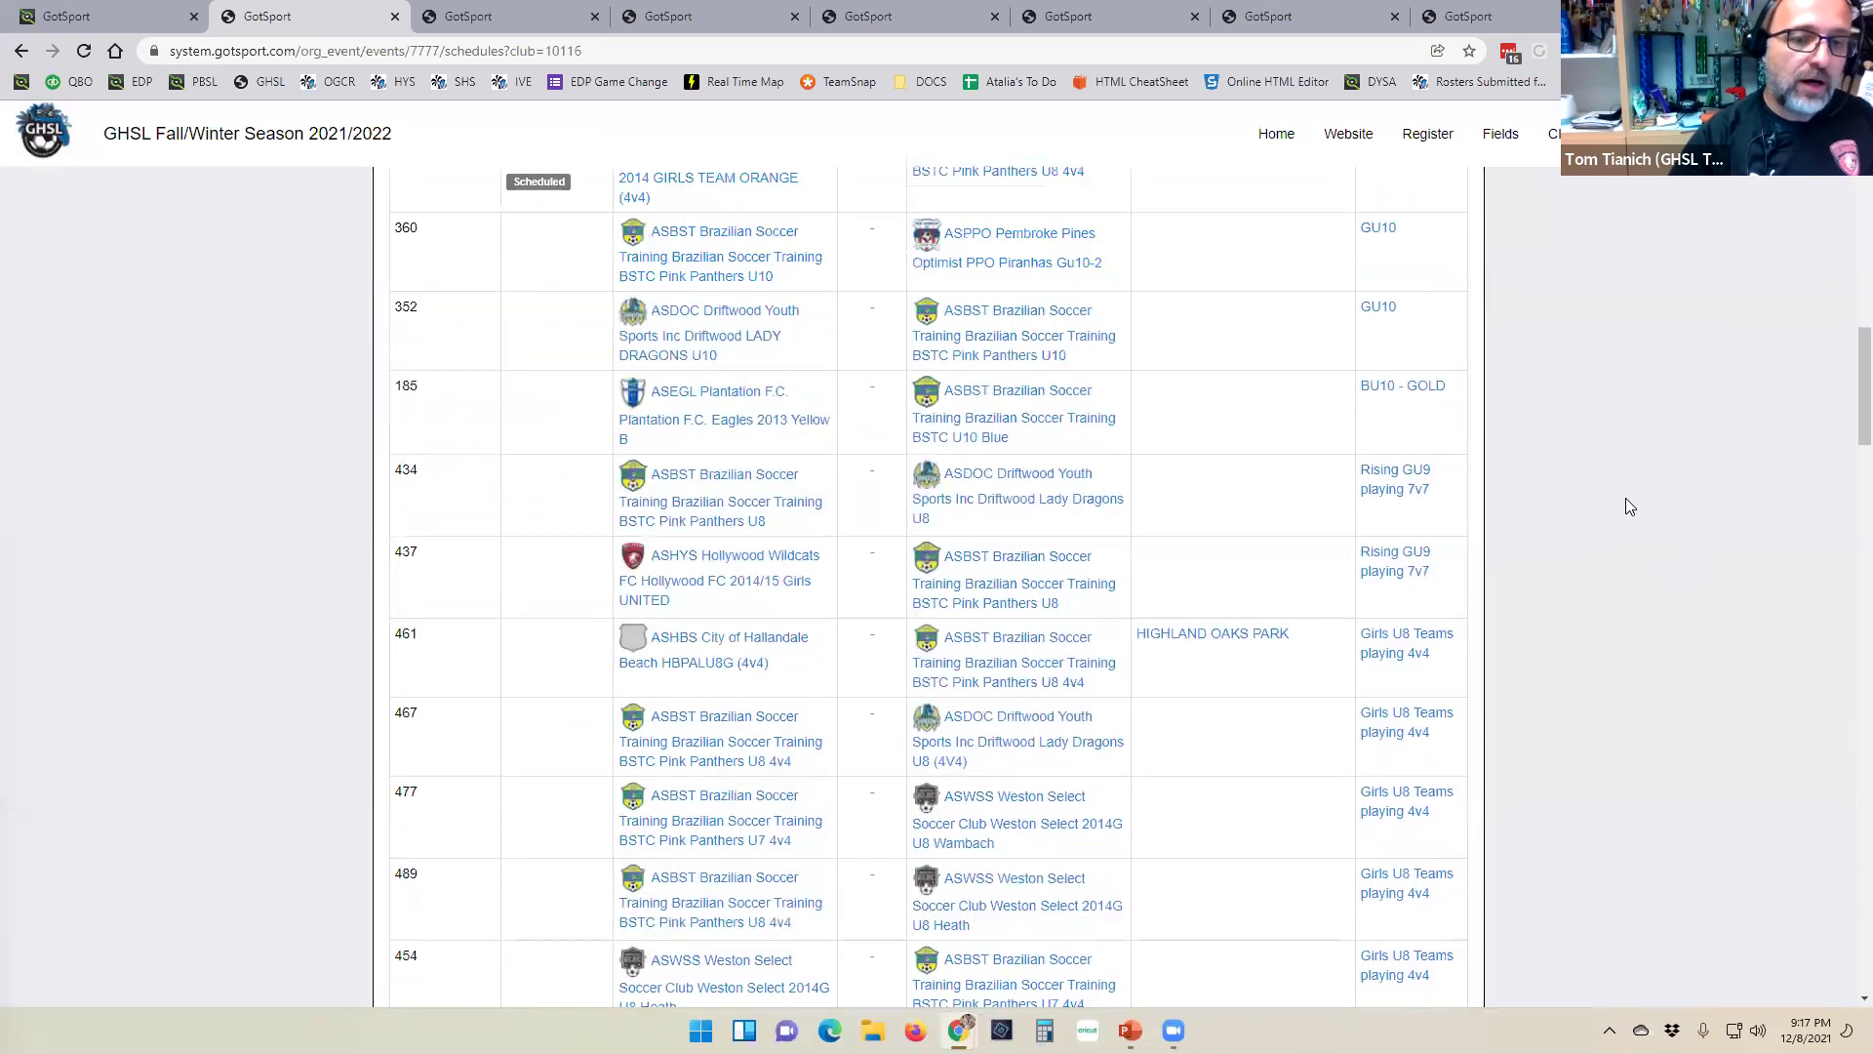
{"action": "scroll", "coordinate": [1625, 501], "scroll_direction": "up", "scroll_amount": 8}
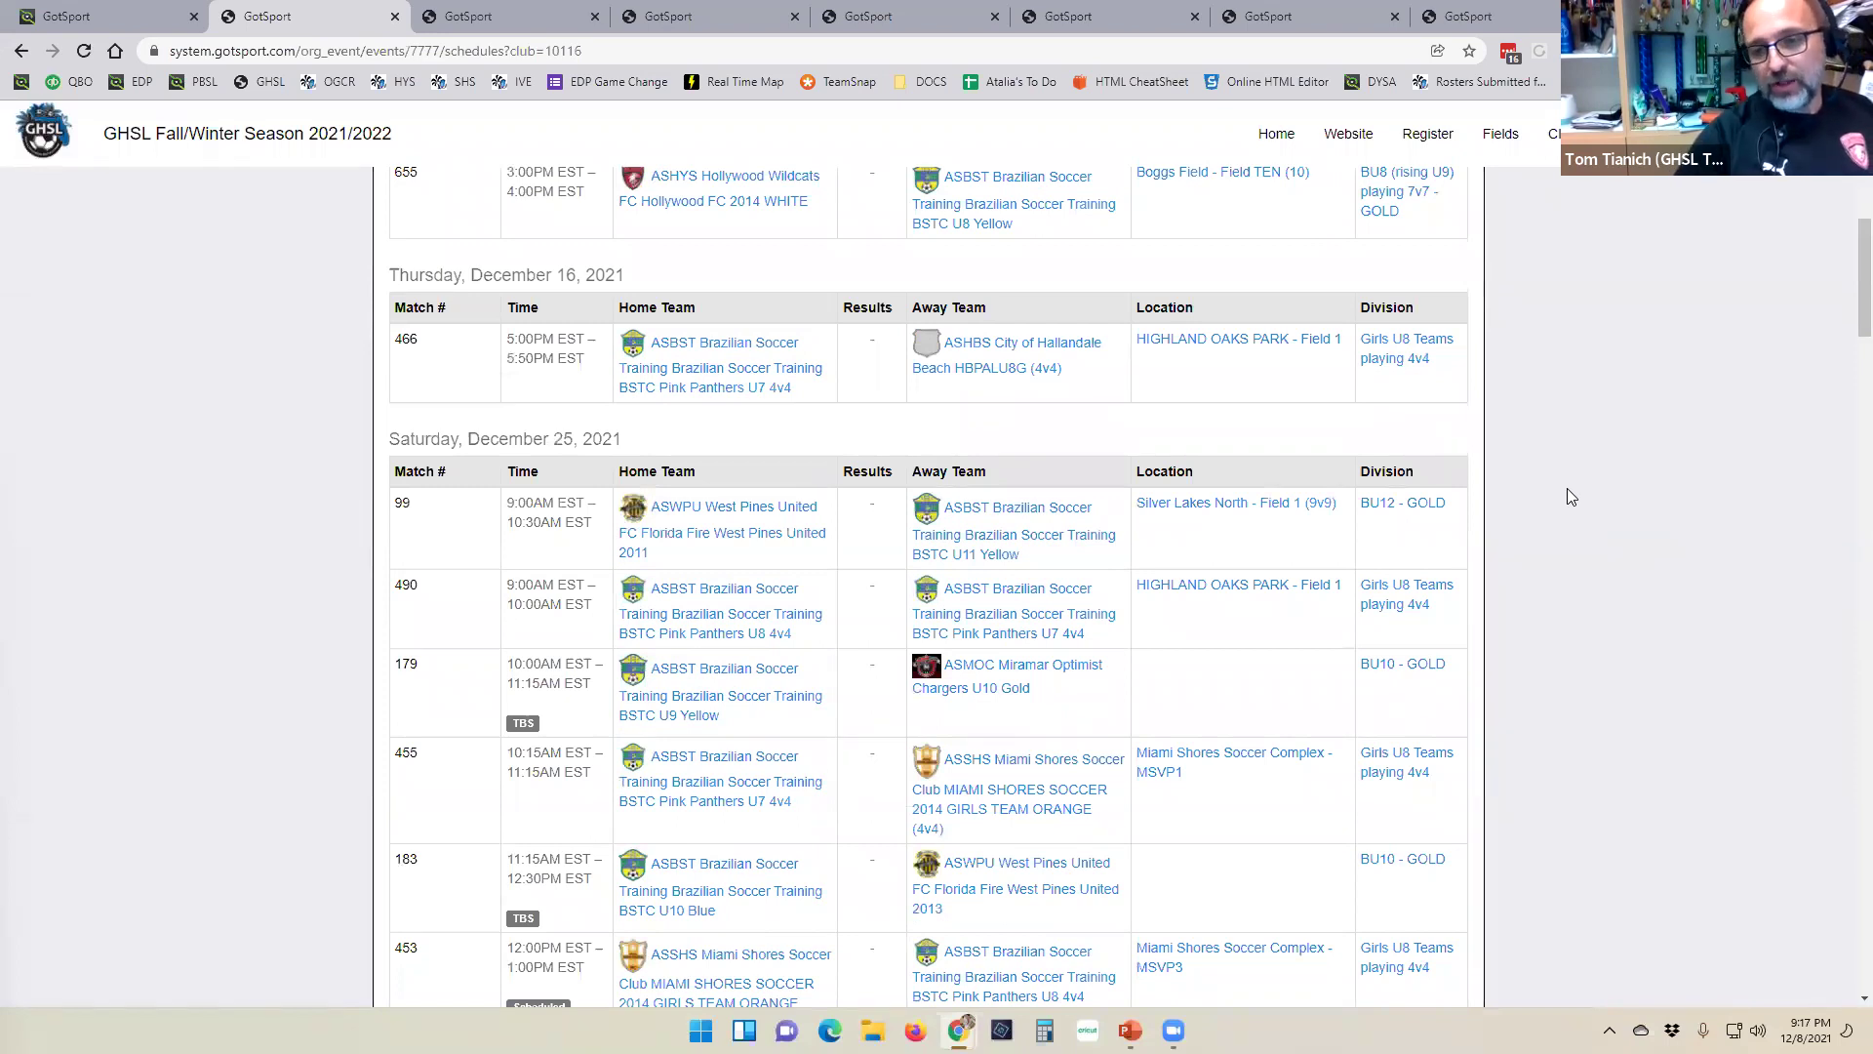
{"action": "scroll", "coordinate": [1567, 490], "scroll_direction": "up", "scroll_amount": 8}
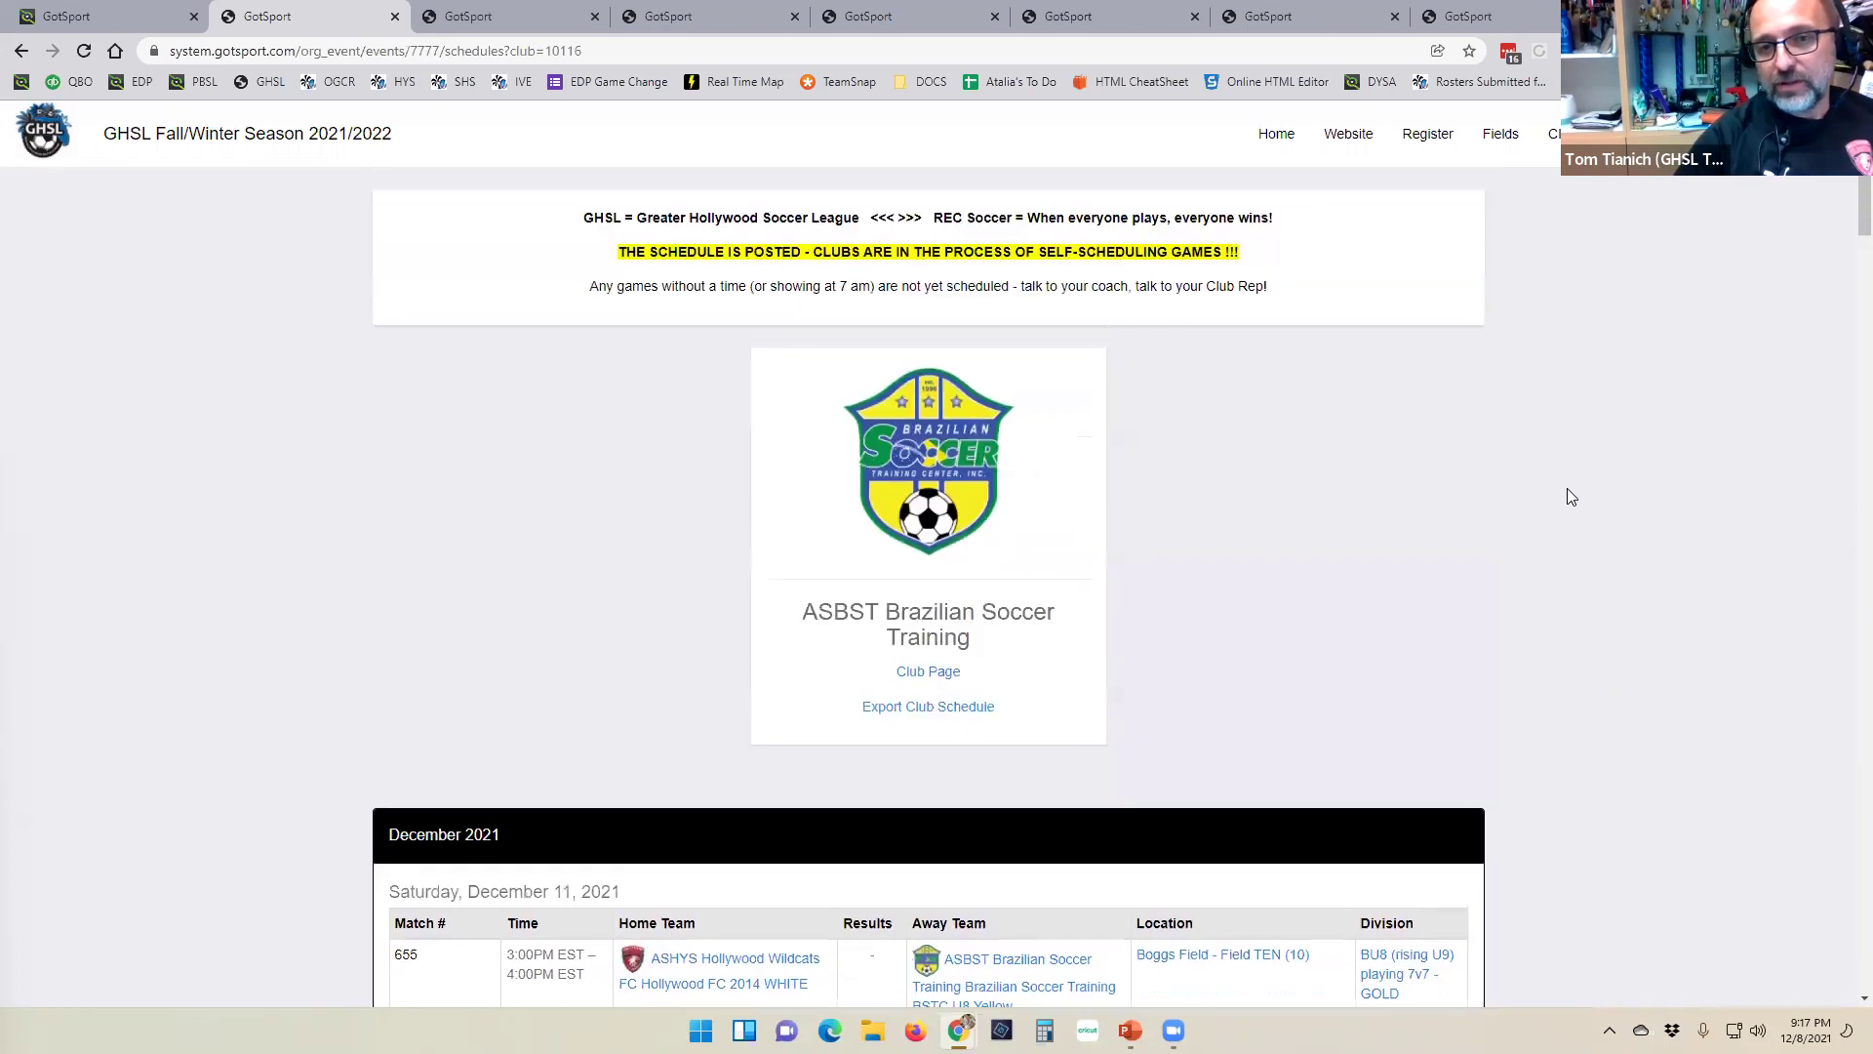
Step: Return to the teams-by-division page and list the accepted Female U17 teams
{"action": "key", "text": "alt+Left"}
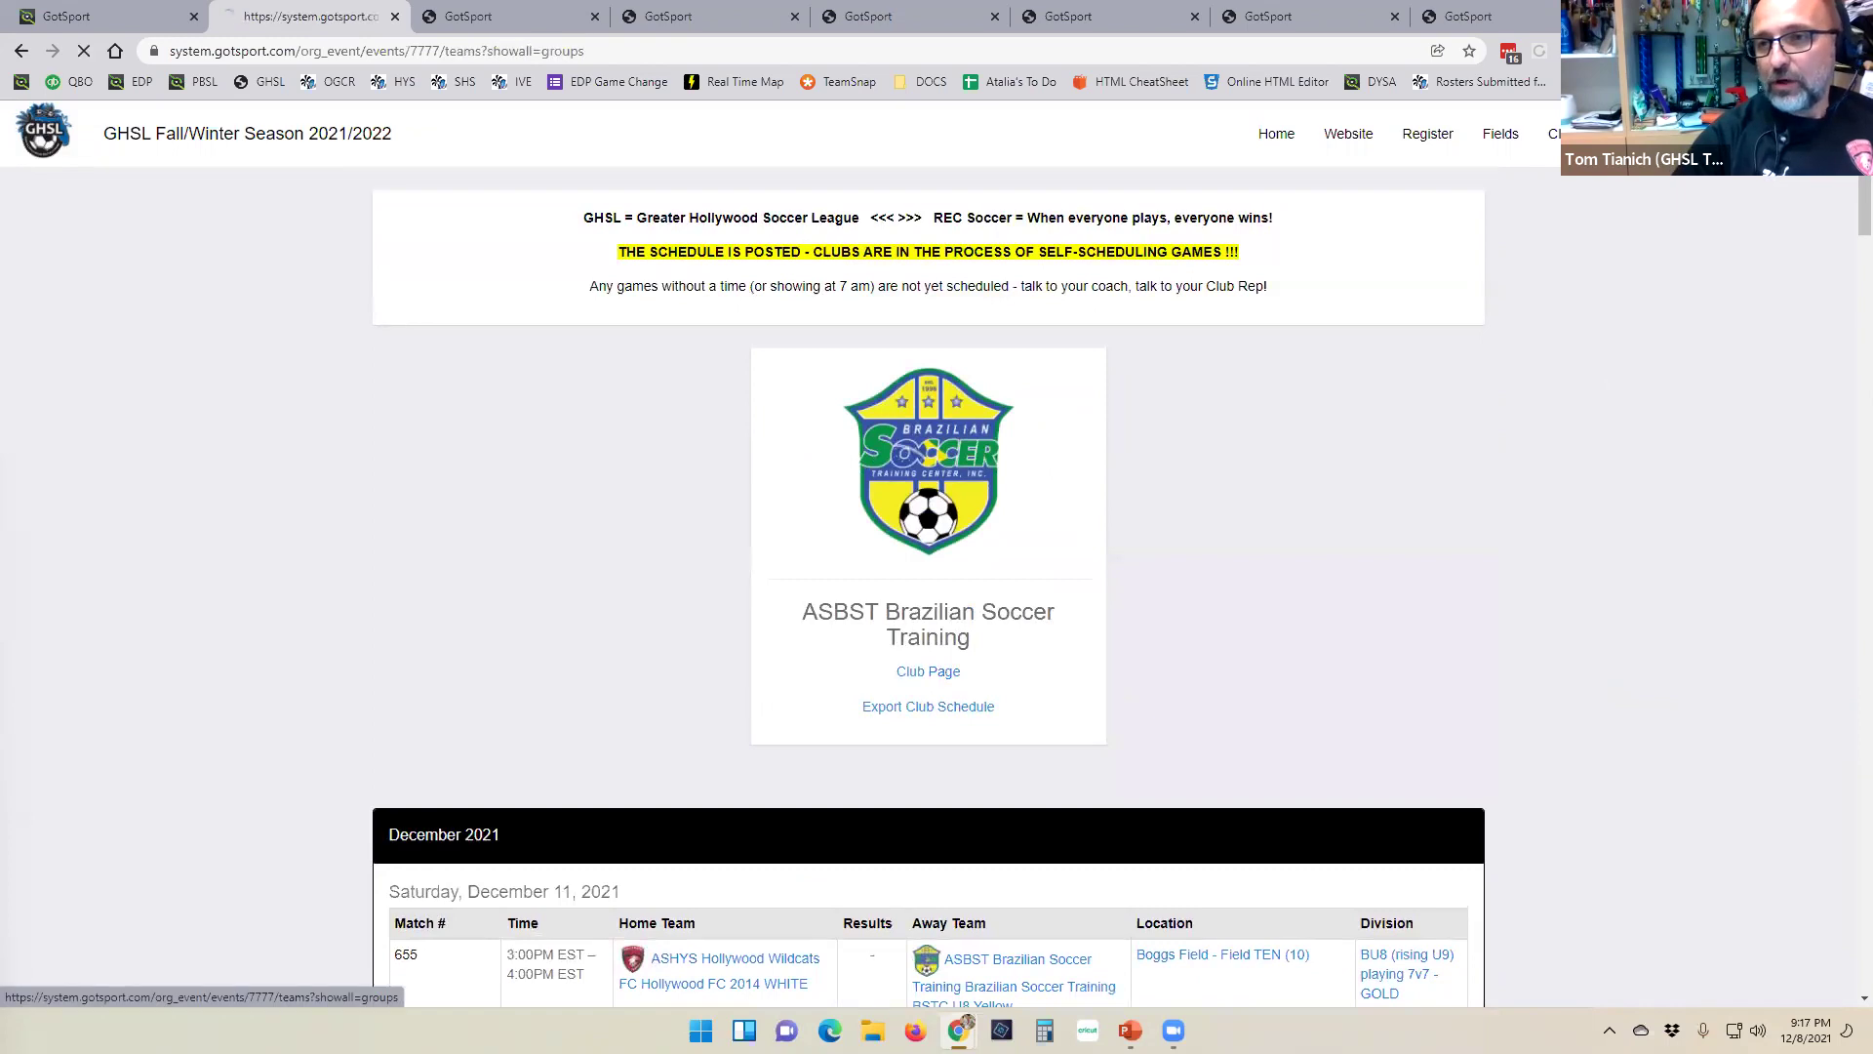
{"action": "left_click", "coordinate": [974, 410]}
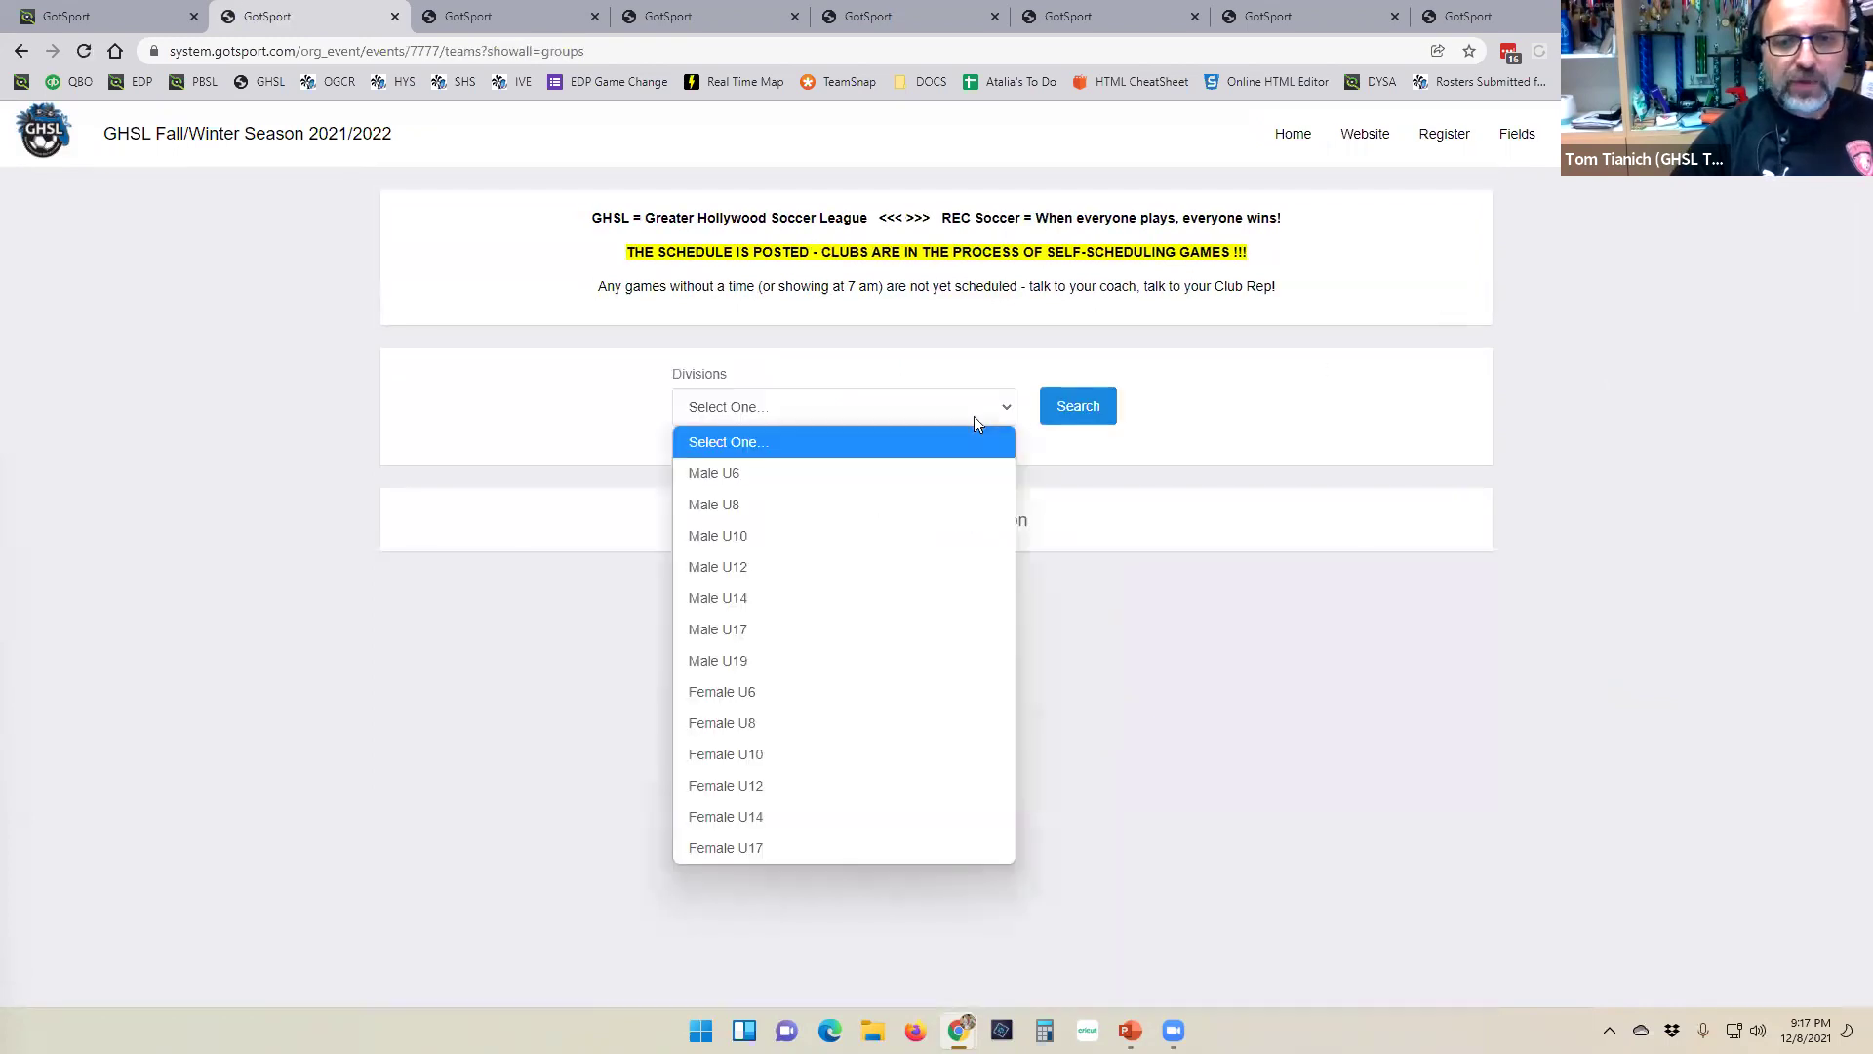
{"action": "left_click", "coordinate": [818, 846]}
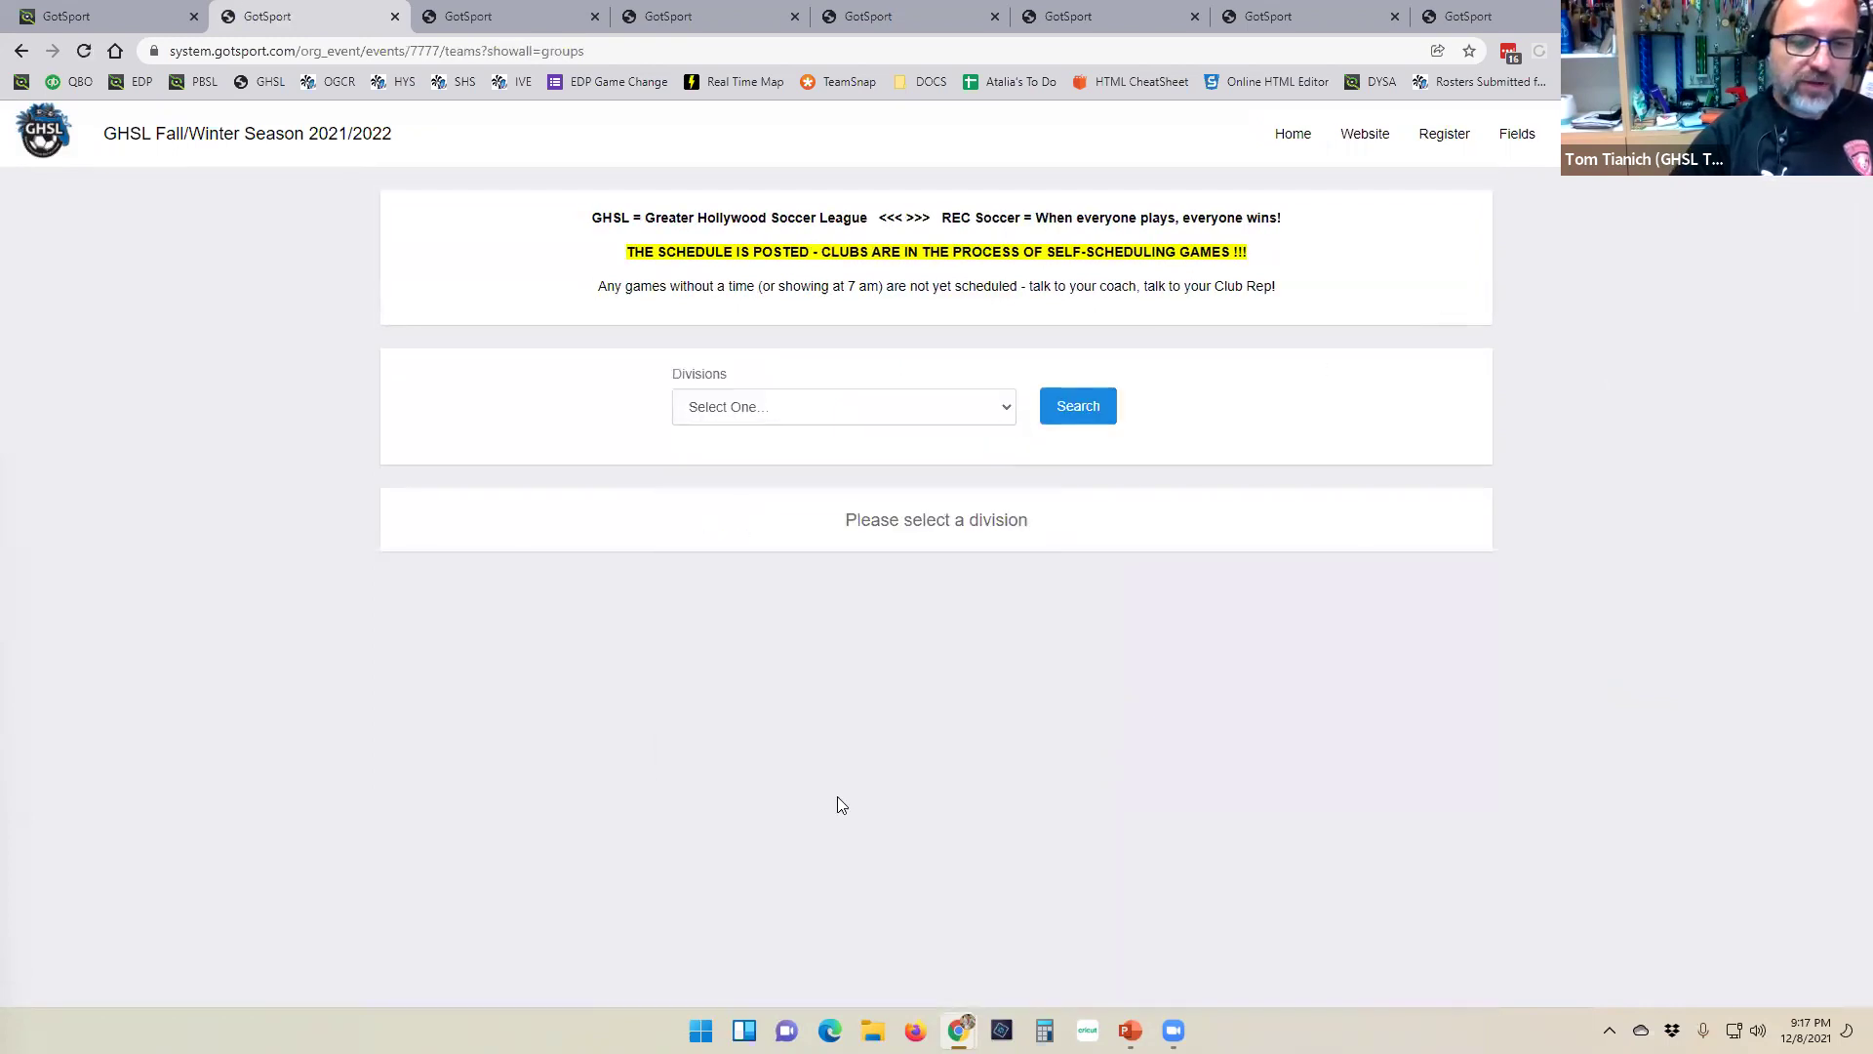
{"action": "left_click", "coordinate": [1073, 410]}
{"action": "scroll", "coordinate": [971, 689], "scroll_direction": "down", "scroll_amount": 3}
{"action": "scroll", "coordinate": [878, 546], "scroll_direction": "up", "scroll_amount": 3}
Step: Keep Female U17 selected and go to the match minutes PIN entry page
{"action": "left_click", "coordinate": [800, 410]}
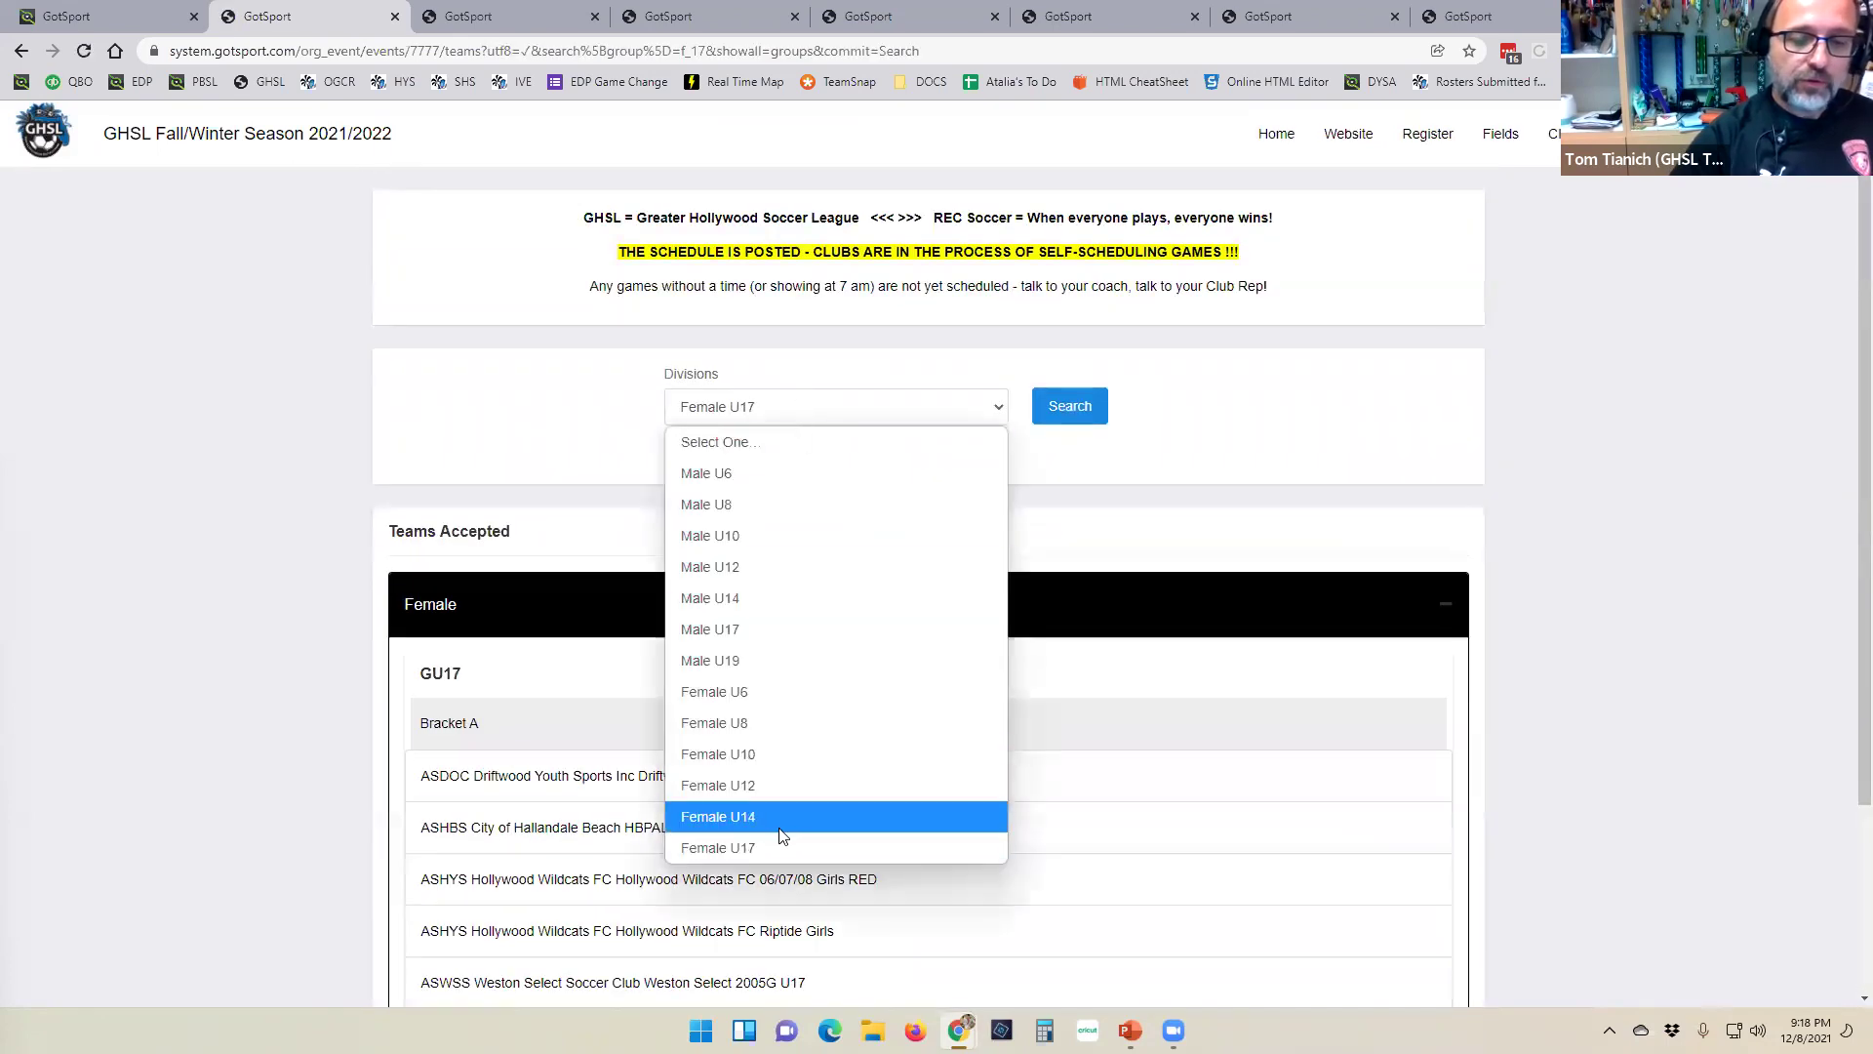
{"action": "left_click", "coordinate": [1612, 571]}
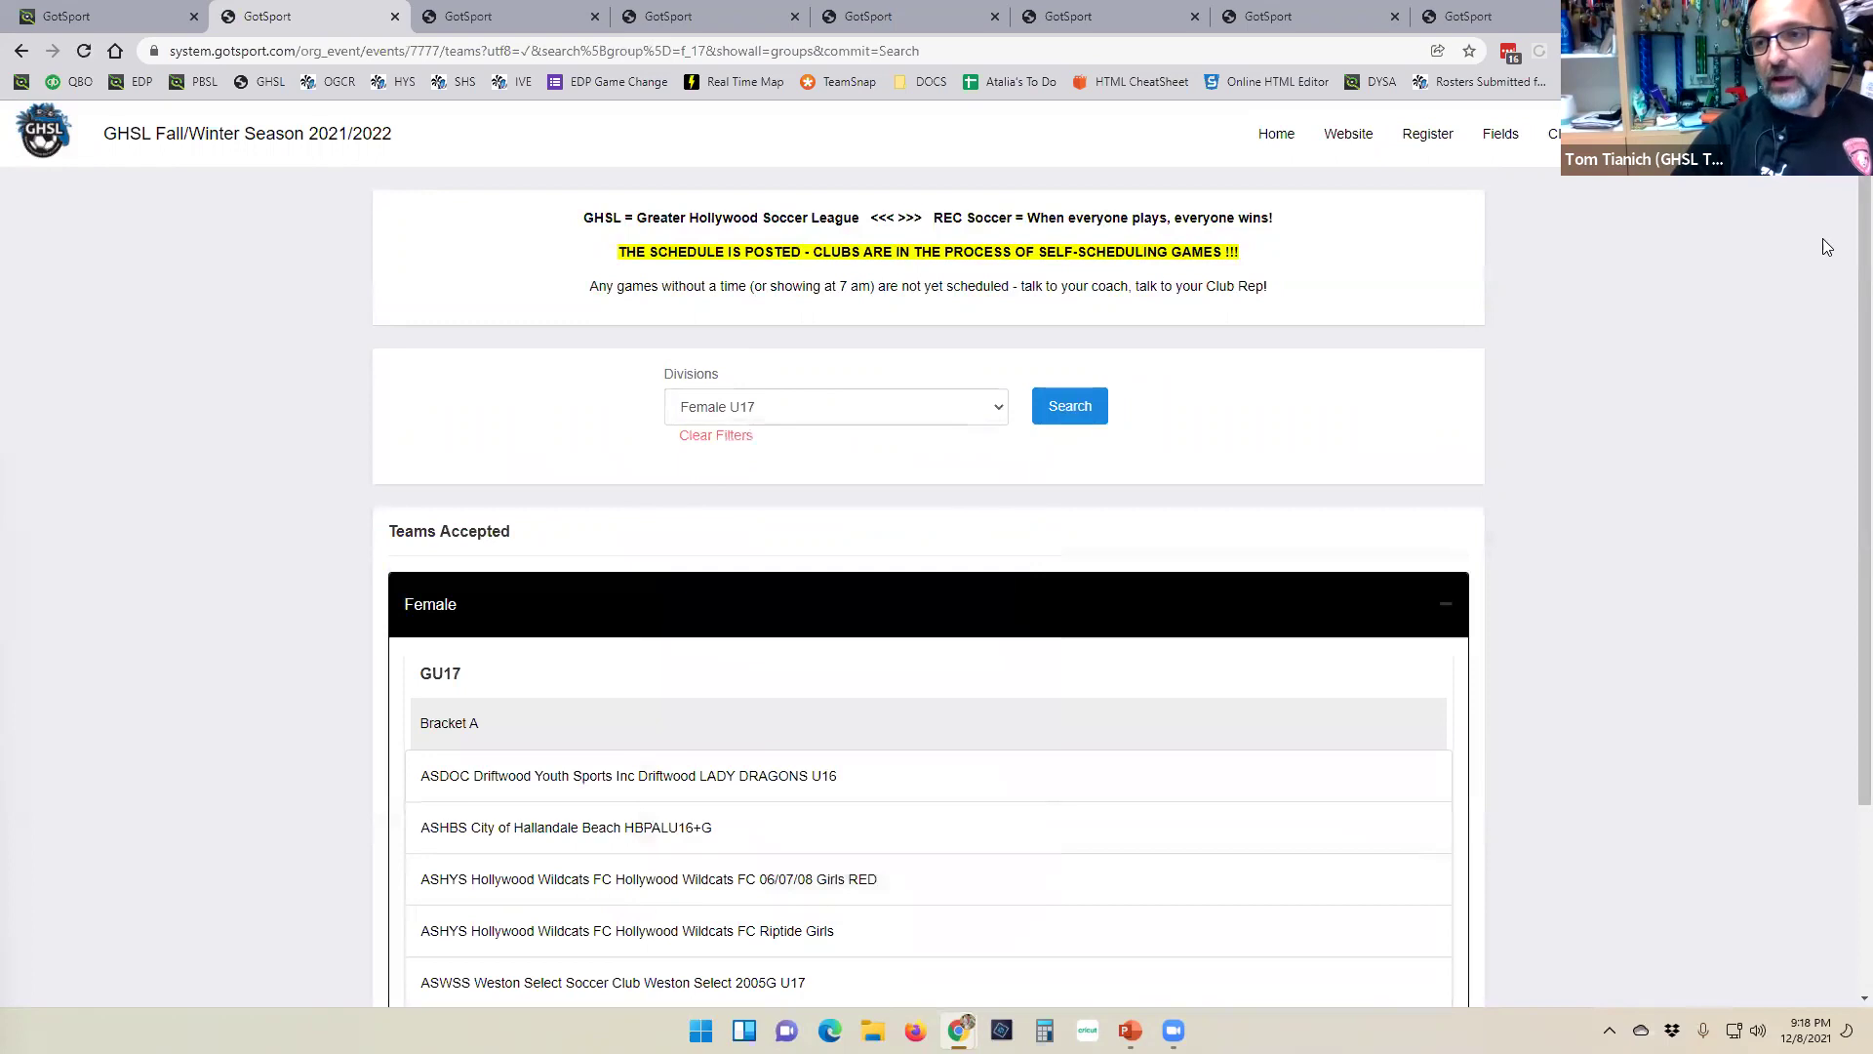
{"action": "left_click", "coordinate": [1717, 133]}
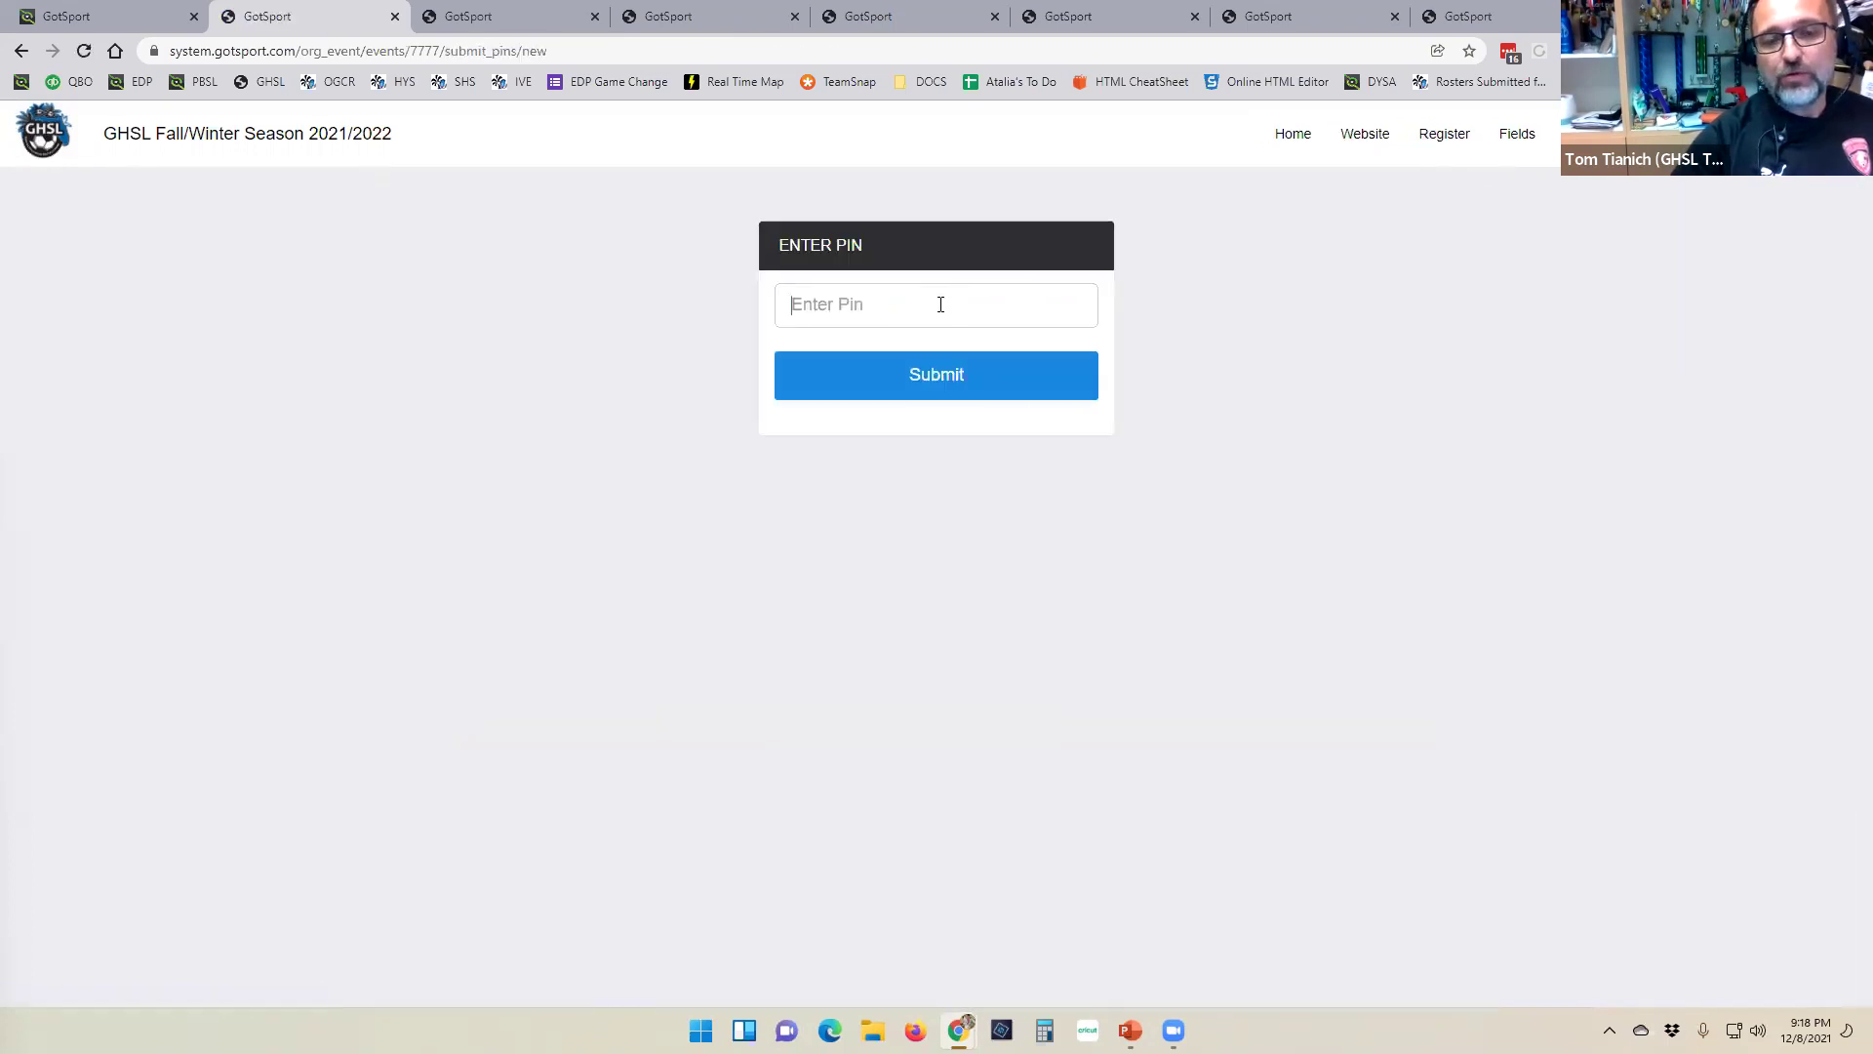
Step: Enter and submit the event's access PIN, correcting it on the second try
{"action": "left_click", "coordinate": [940, 304]}
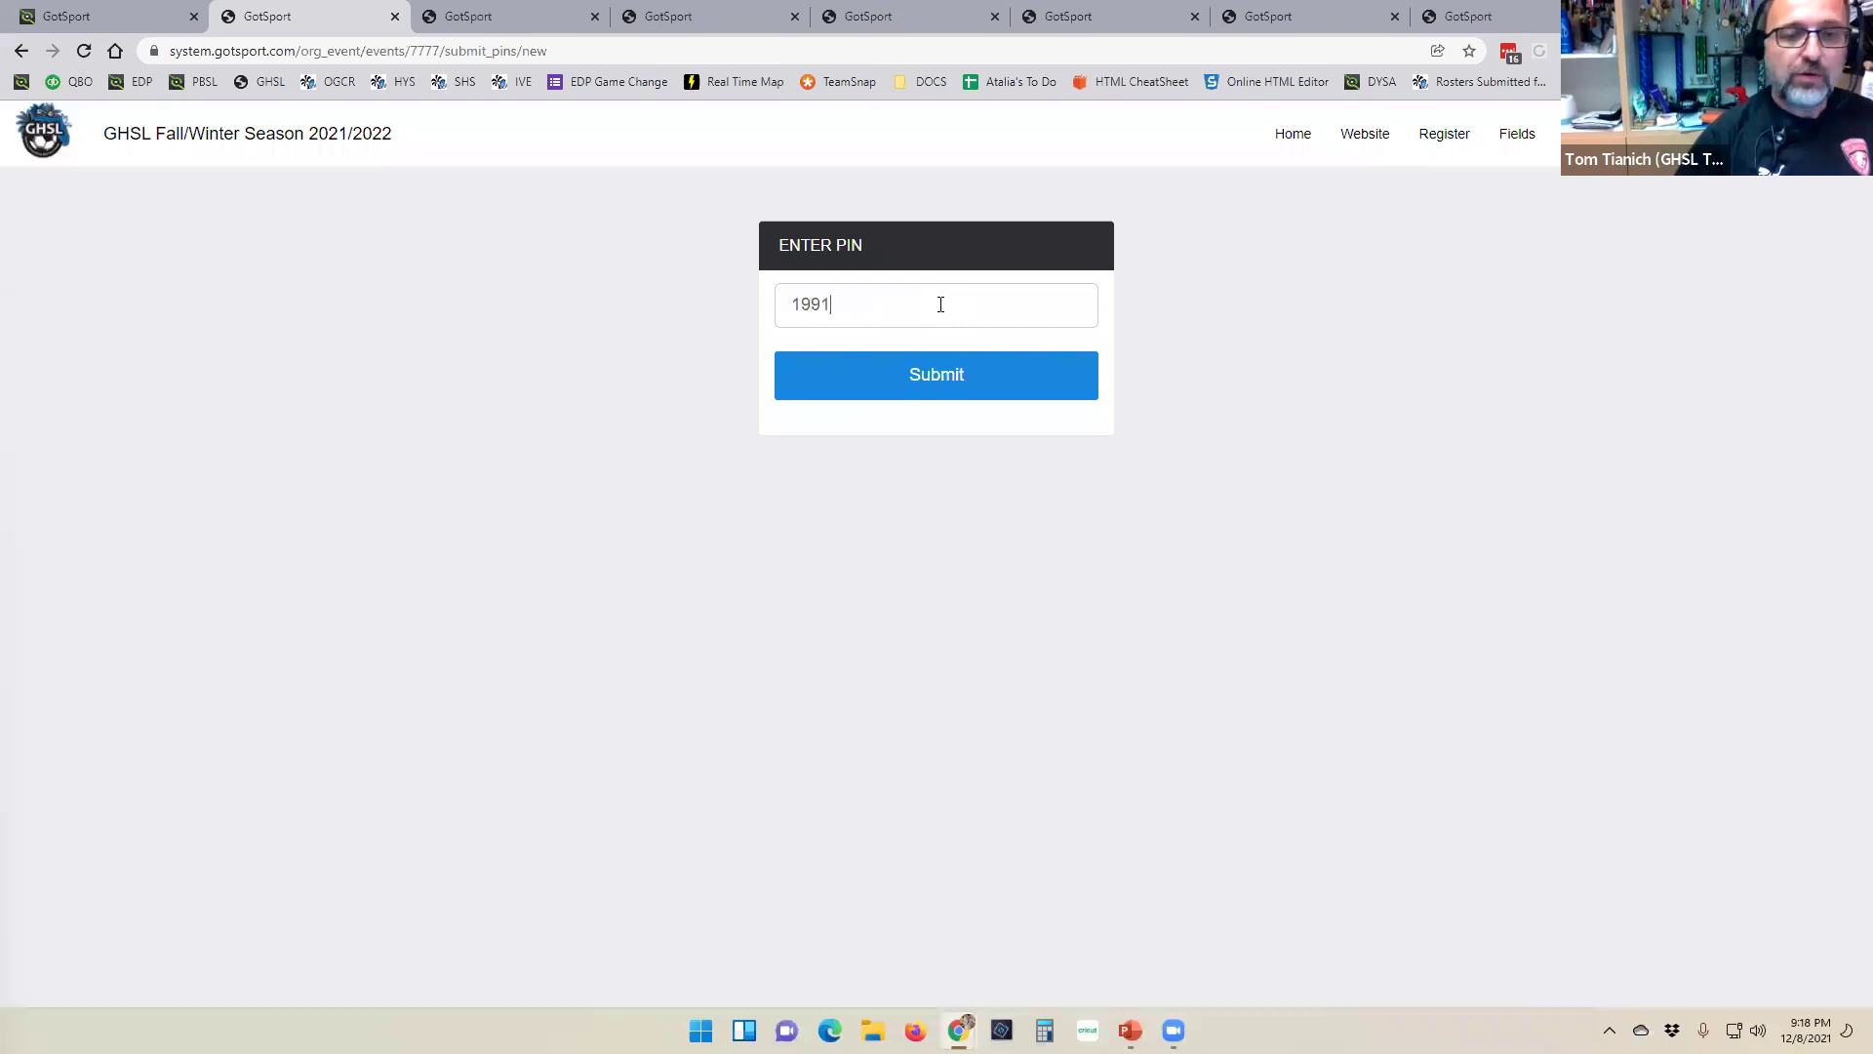
{"action": "key", "text": "Return"}
{"action": "key", "text": "Return"}
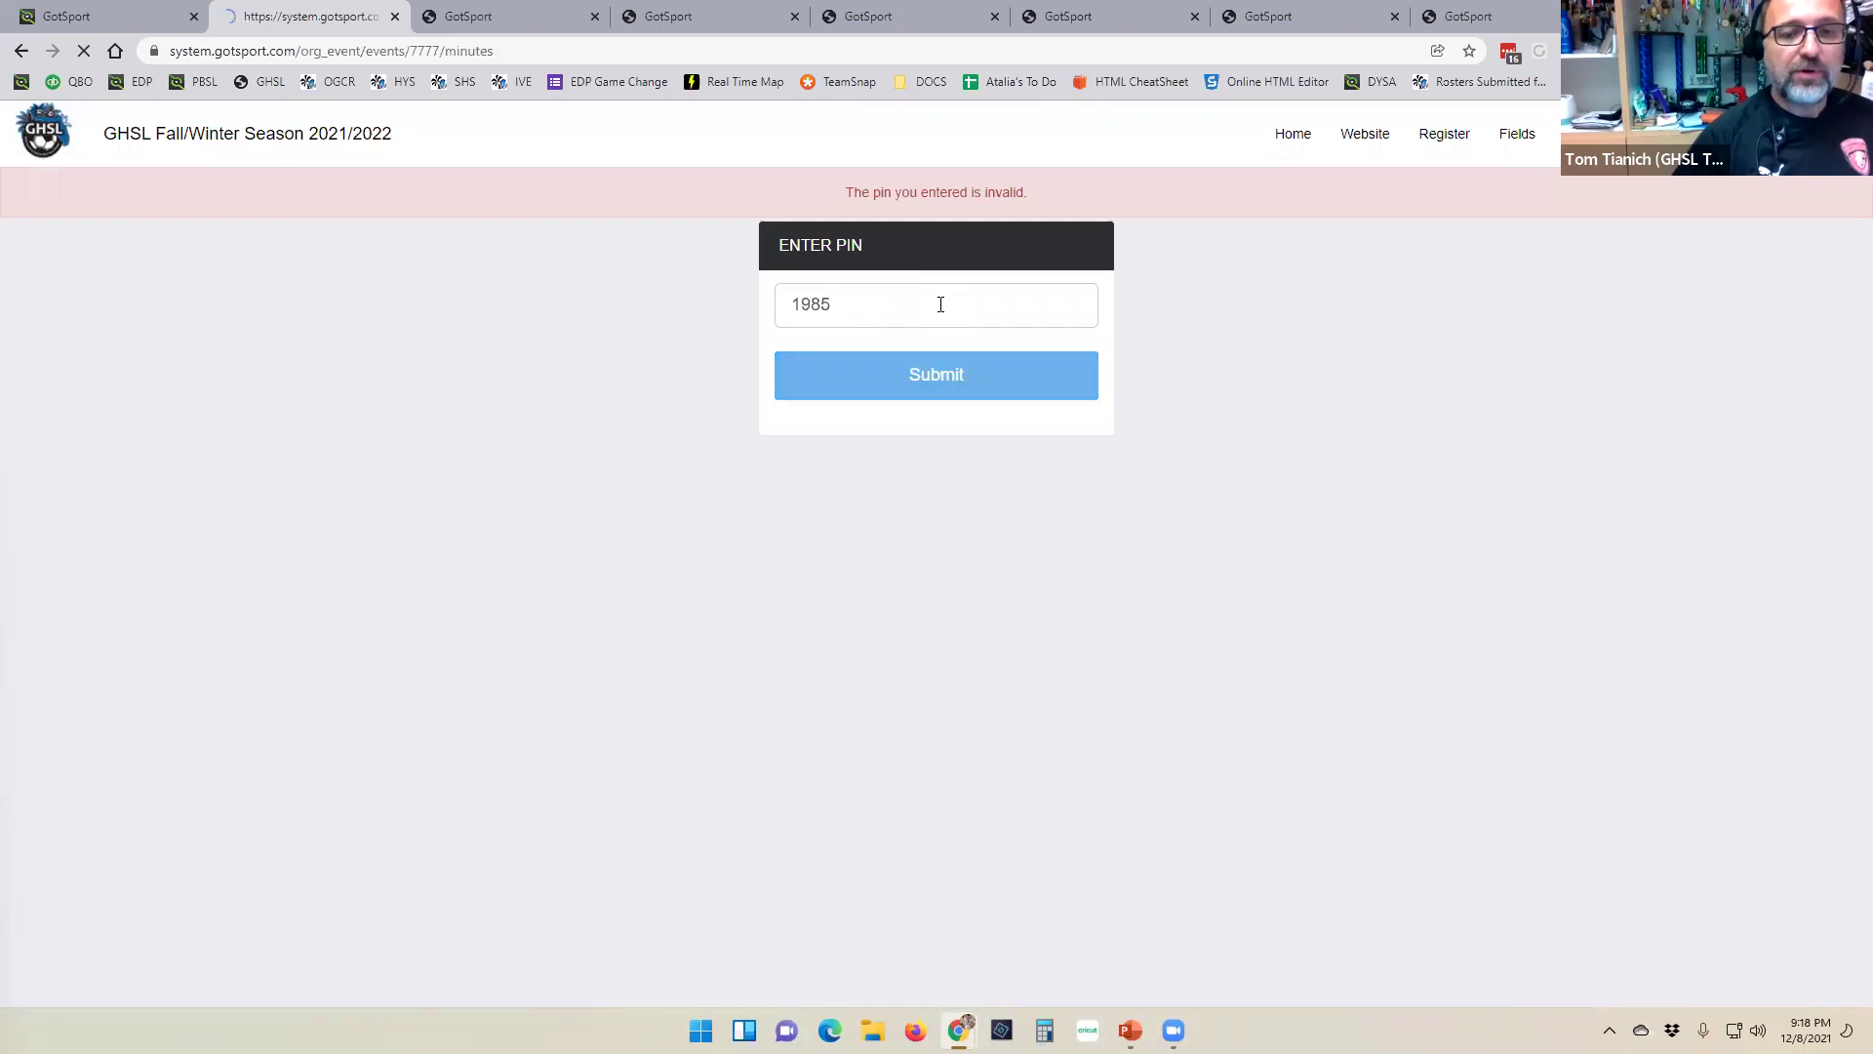
Step: Look up match number 66, fill in the home and away scores, then return home
{"action": "left_click", "coordinate": [231, 250]}
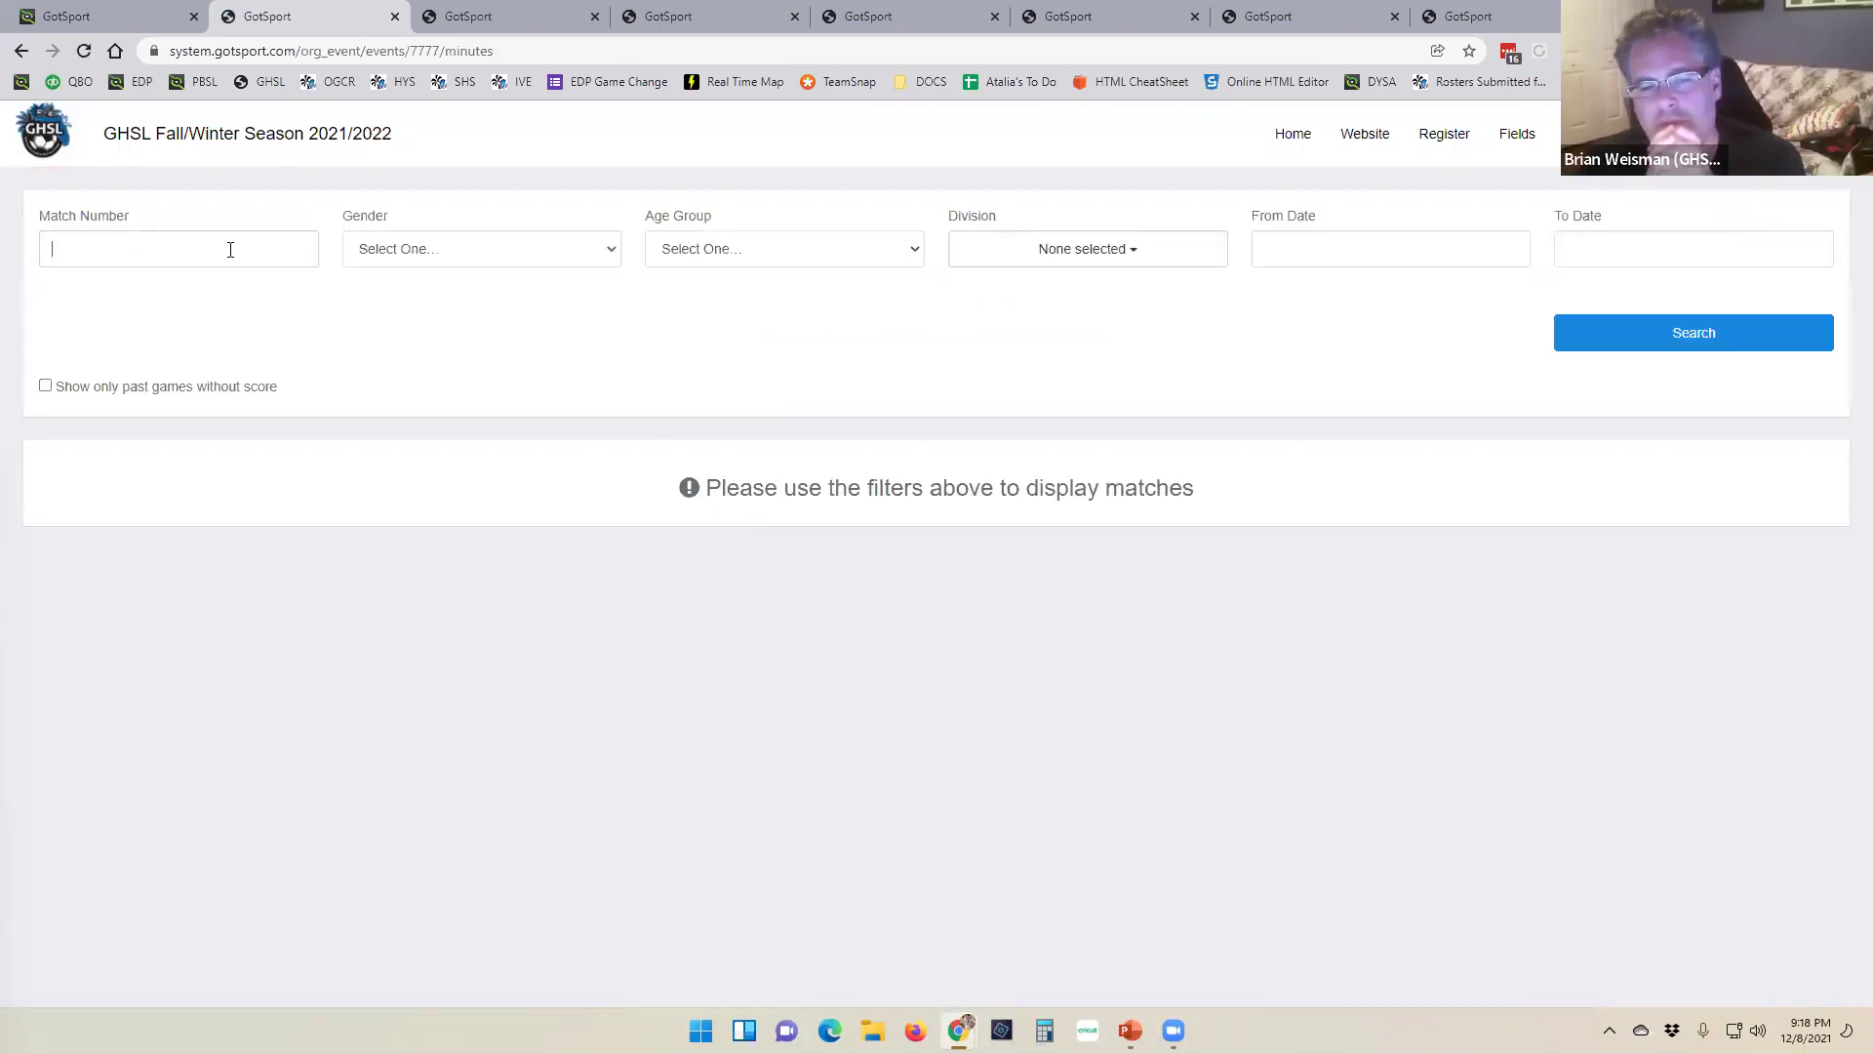
{"action": "key", "text": "Return"}
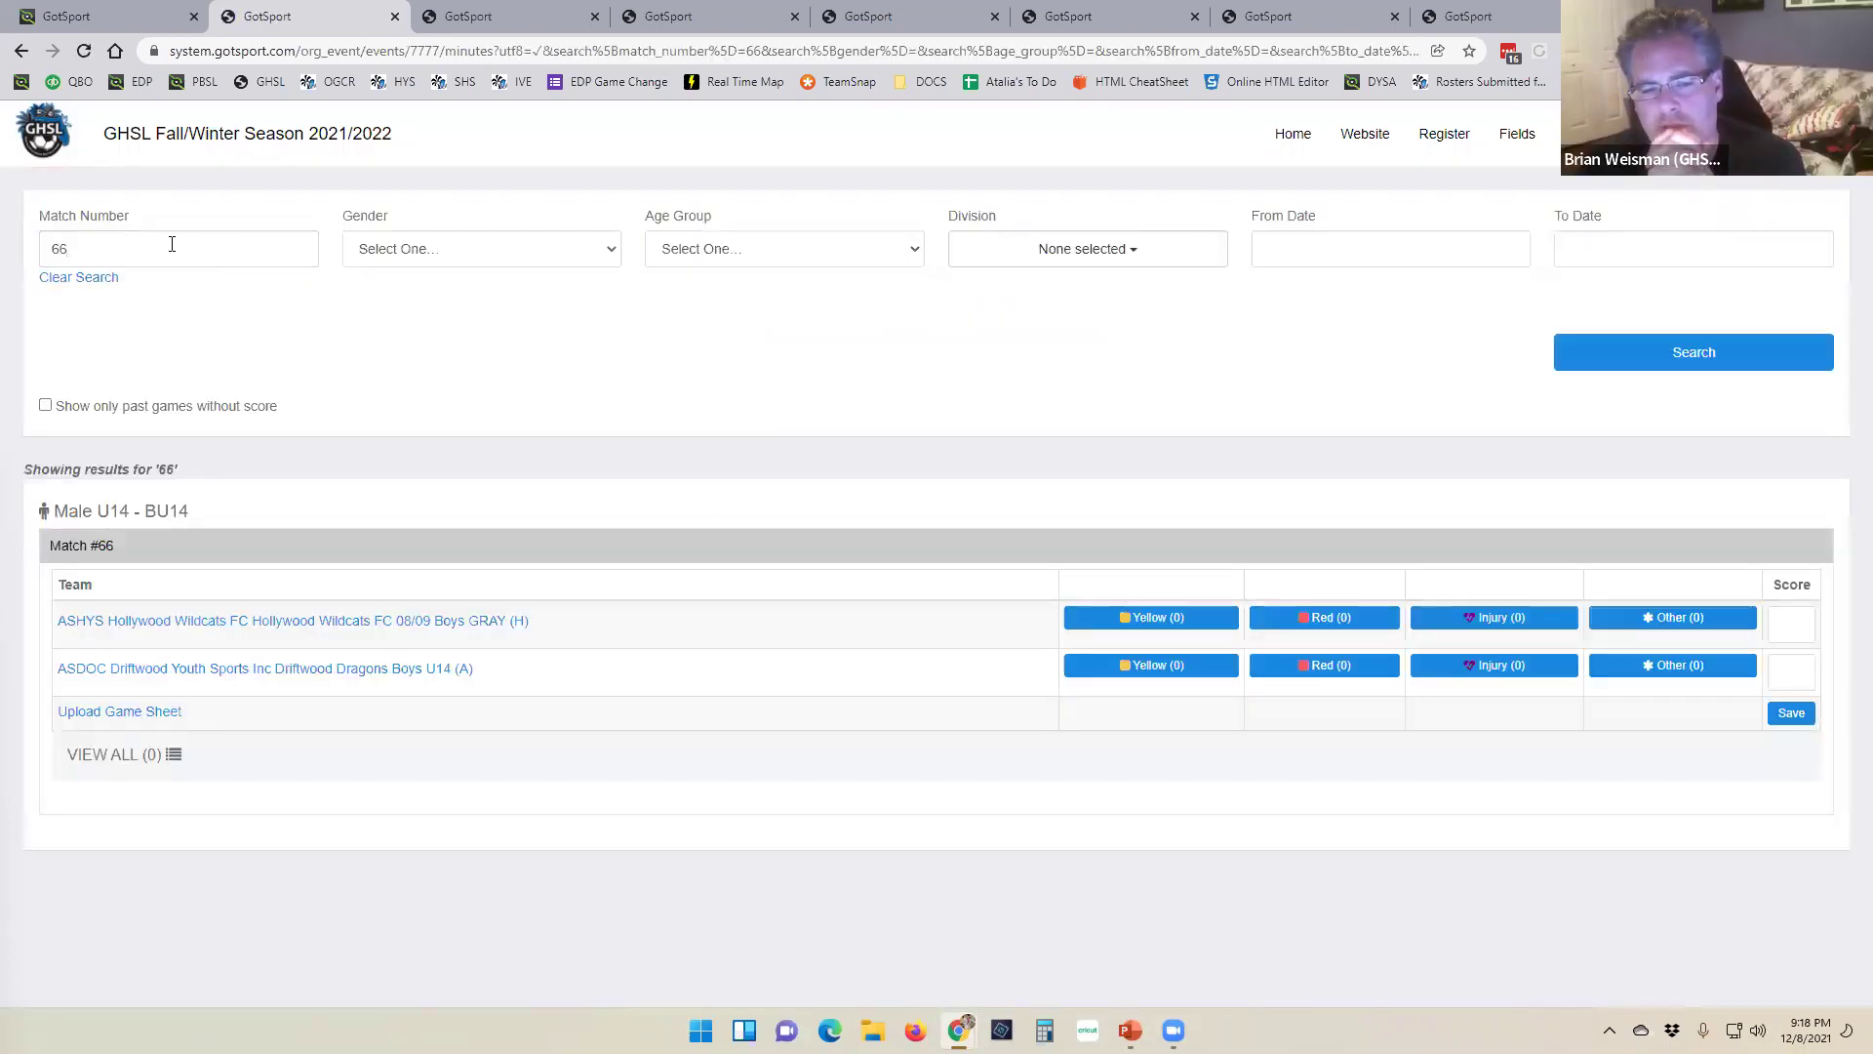
{"action": "left_click", "coordinate": [1791, 624]}
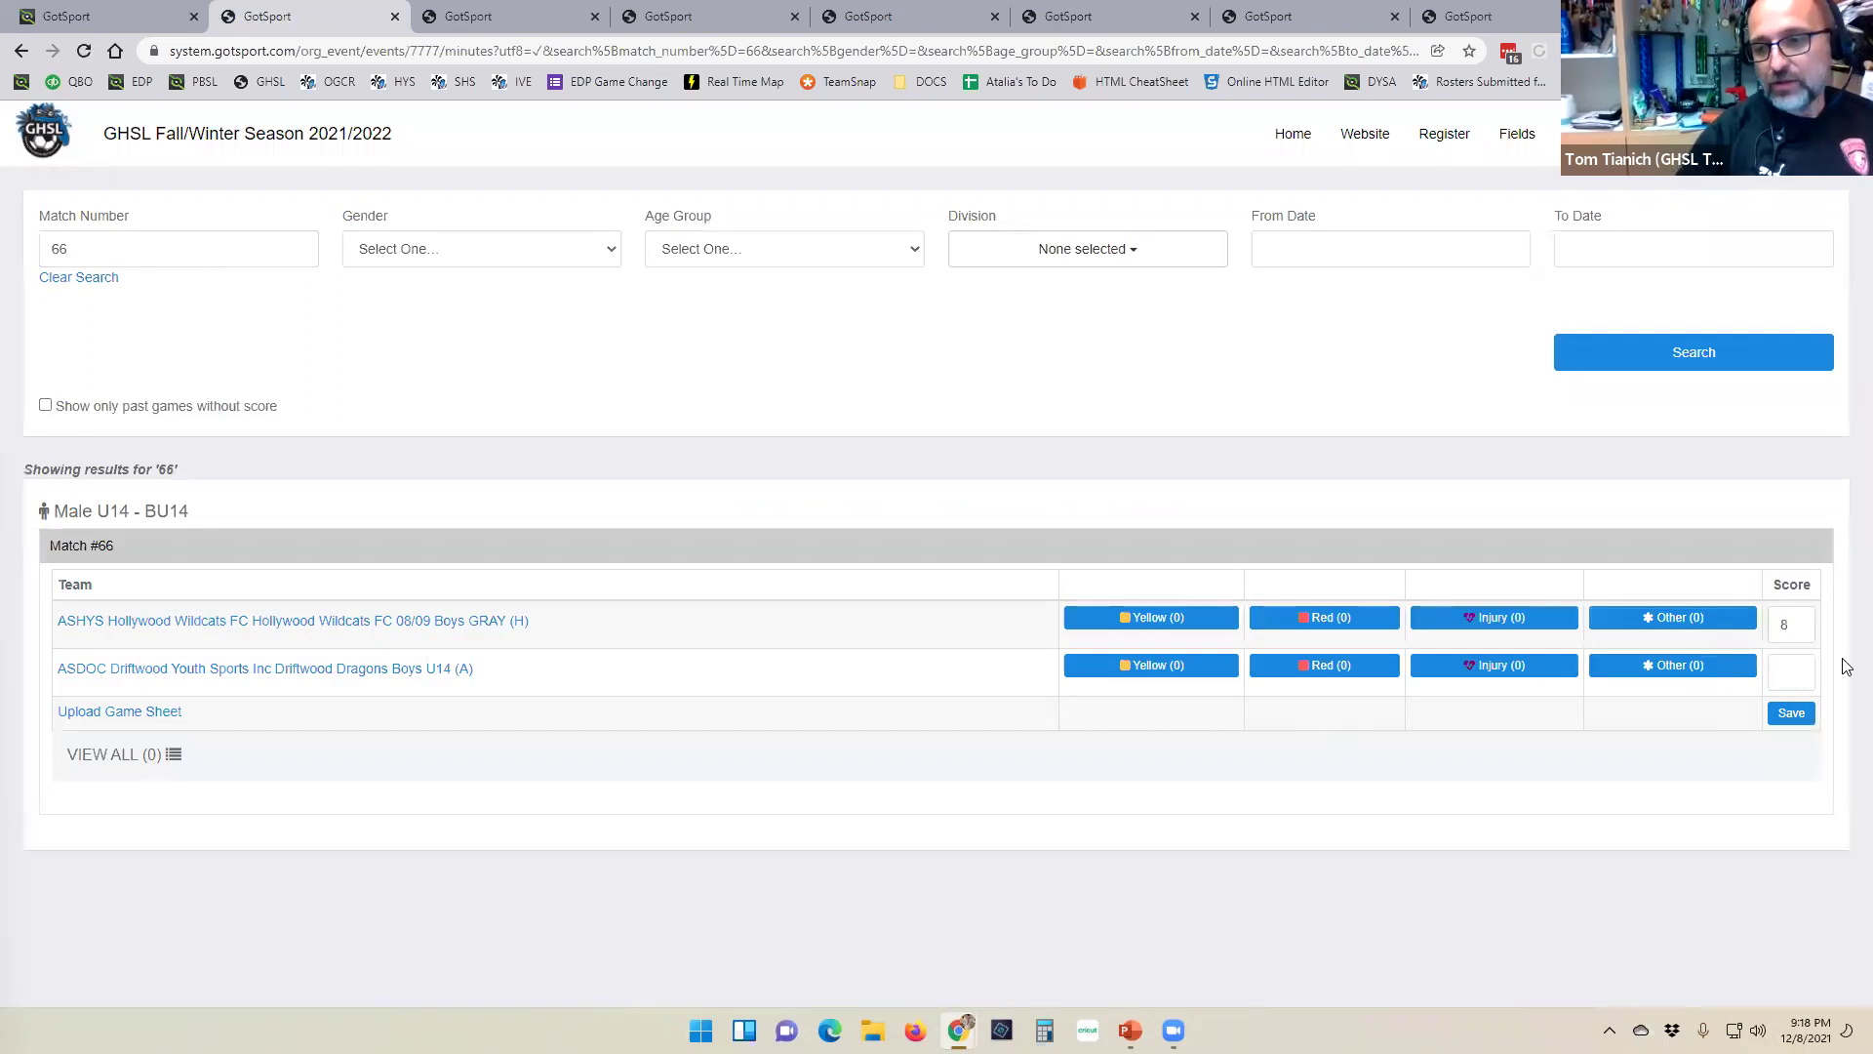
{"action": "left_click", "coordinate": [1791, 675]}
{"action": "type", "text": "1"}
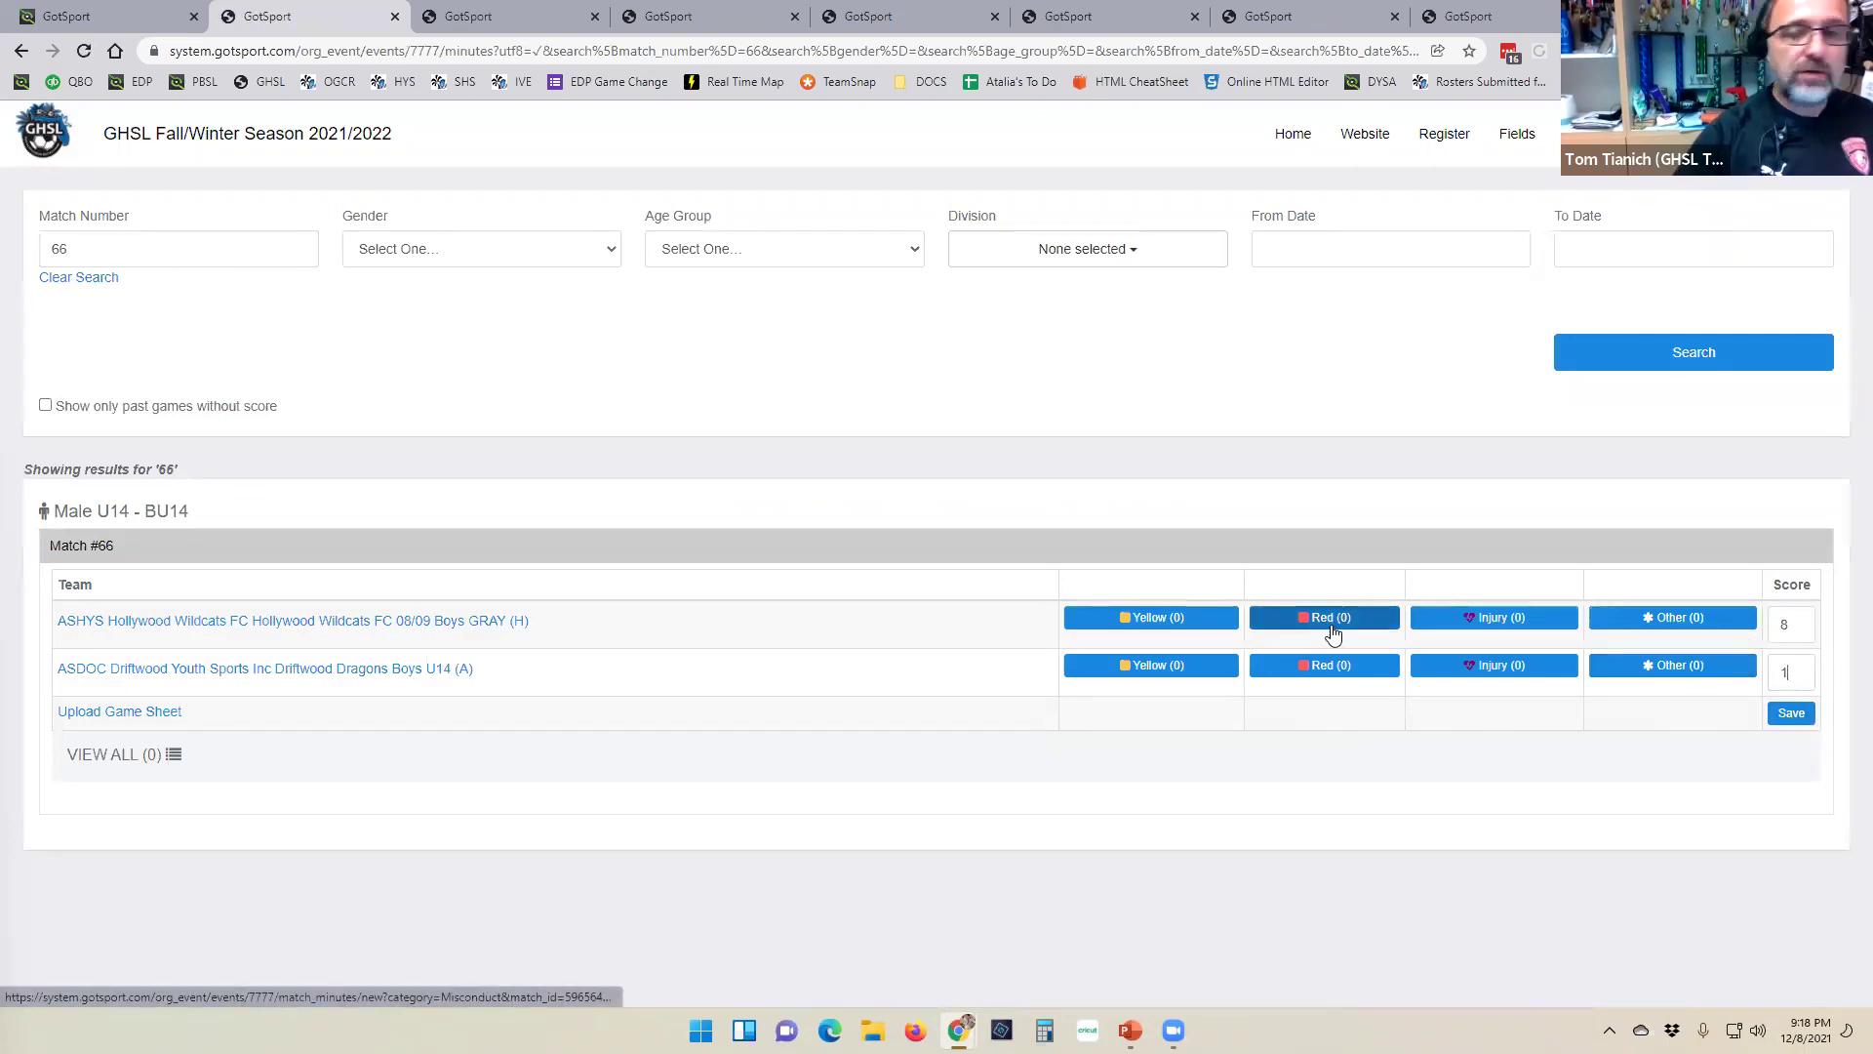
{"action": "left_click", "coordinate": [1282, 135]}
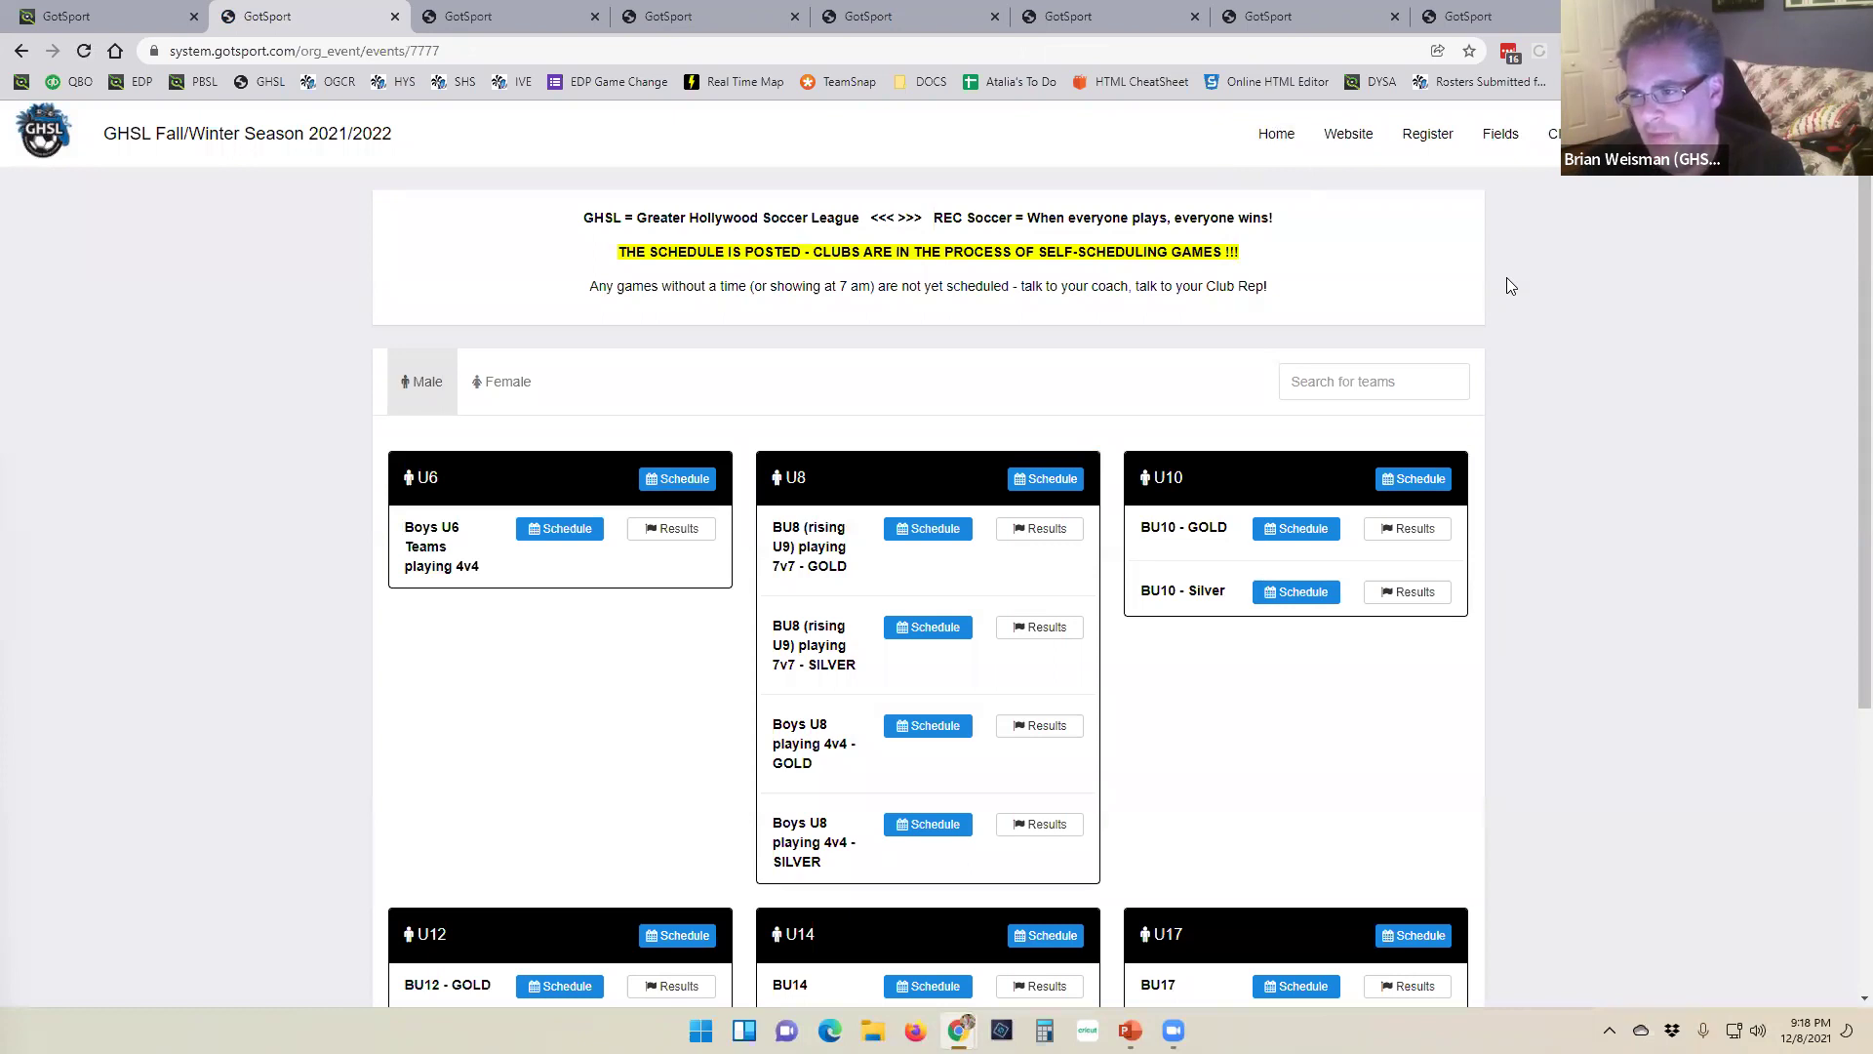
Step: Find match 66 again and preview a home red card at S7 (2CT), closing it unsaved
{"action": "left_click", "coordinate": [1600, 134]}
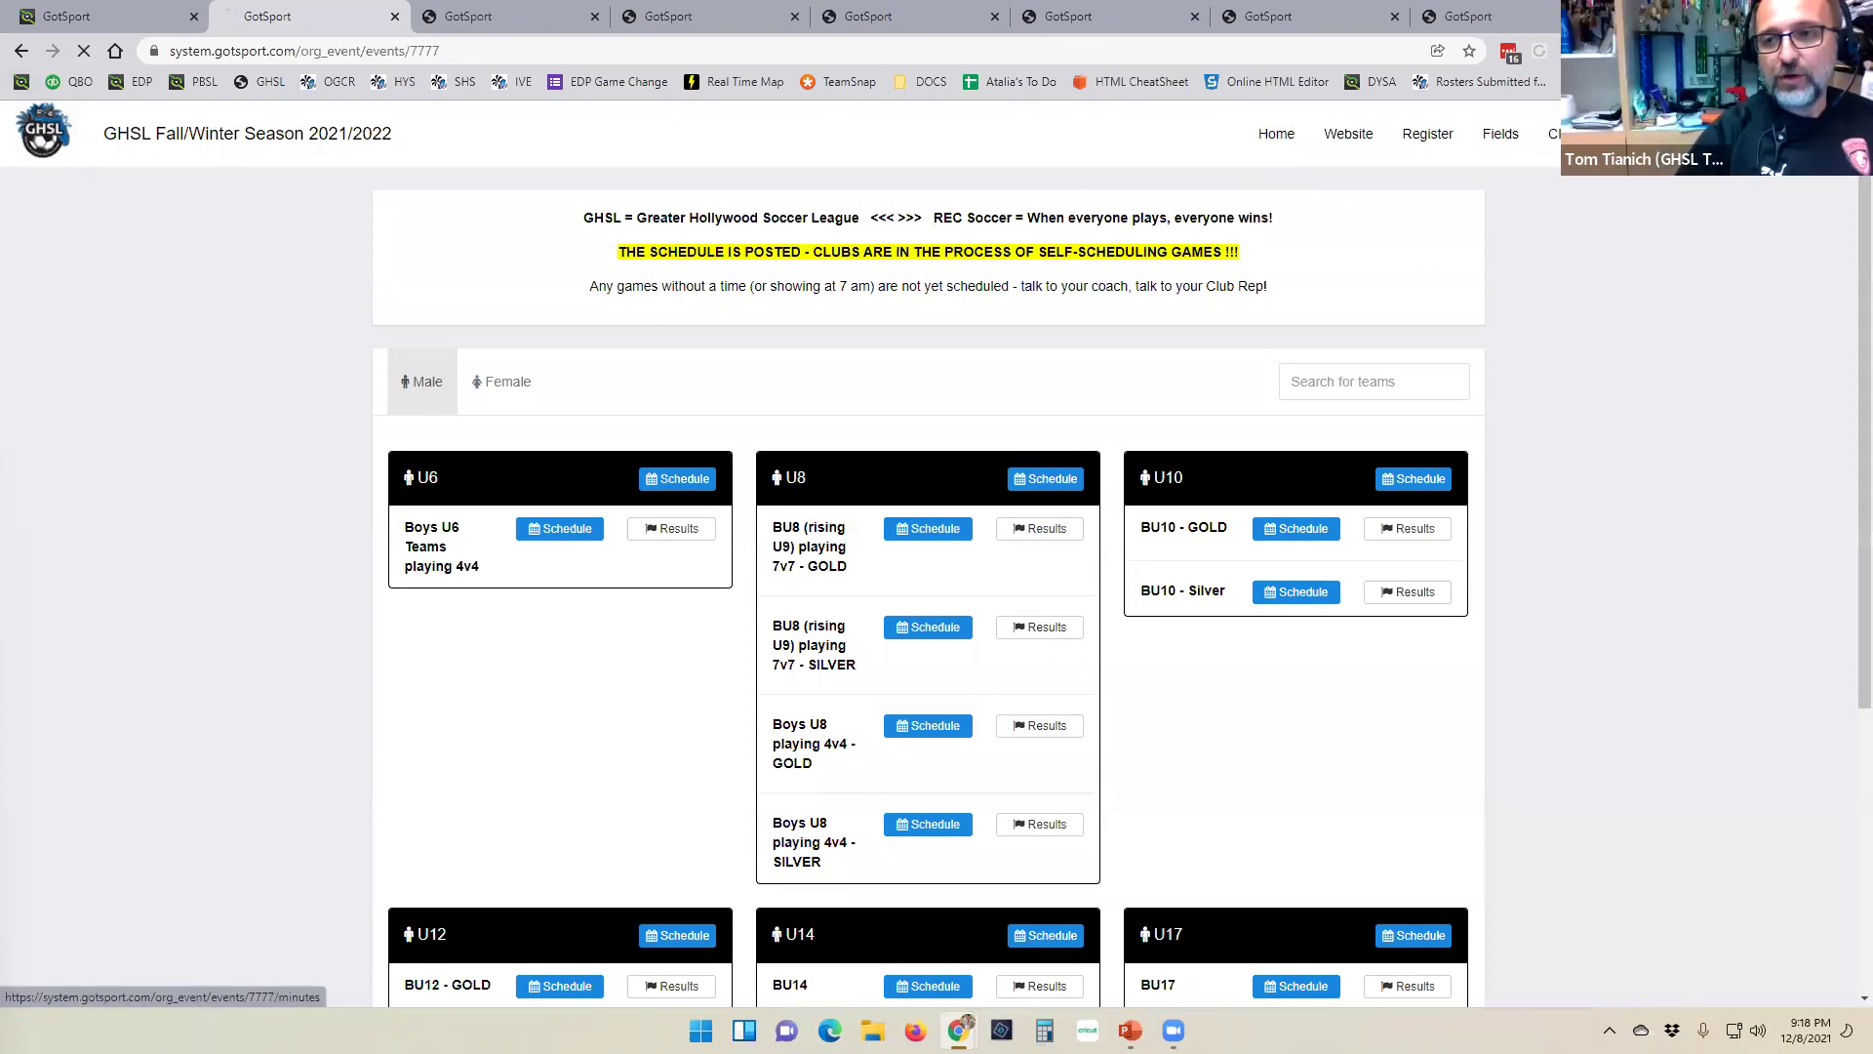
{"action": "type", "text": "66"}
{"action": "key", "text": "Return"}
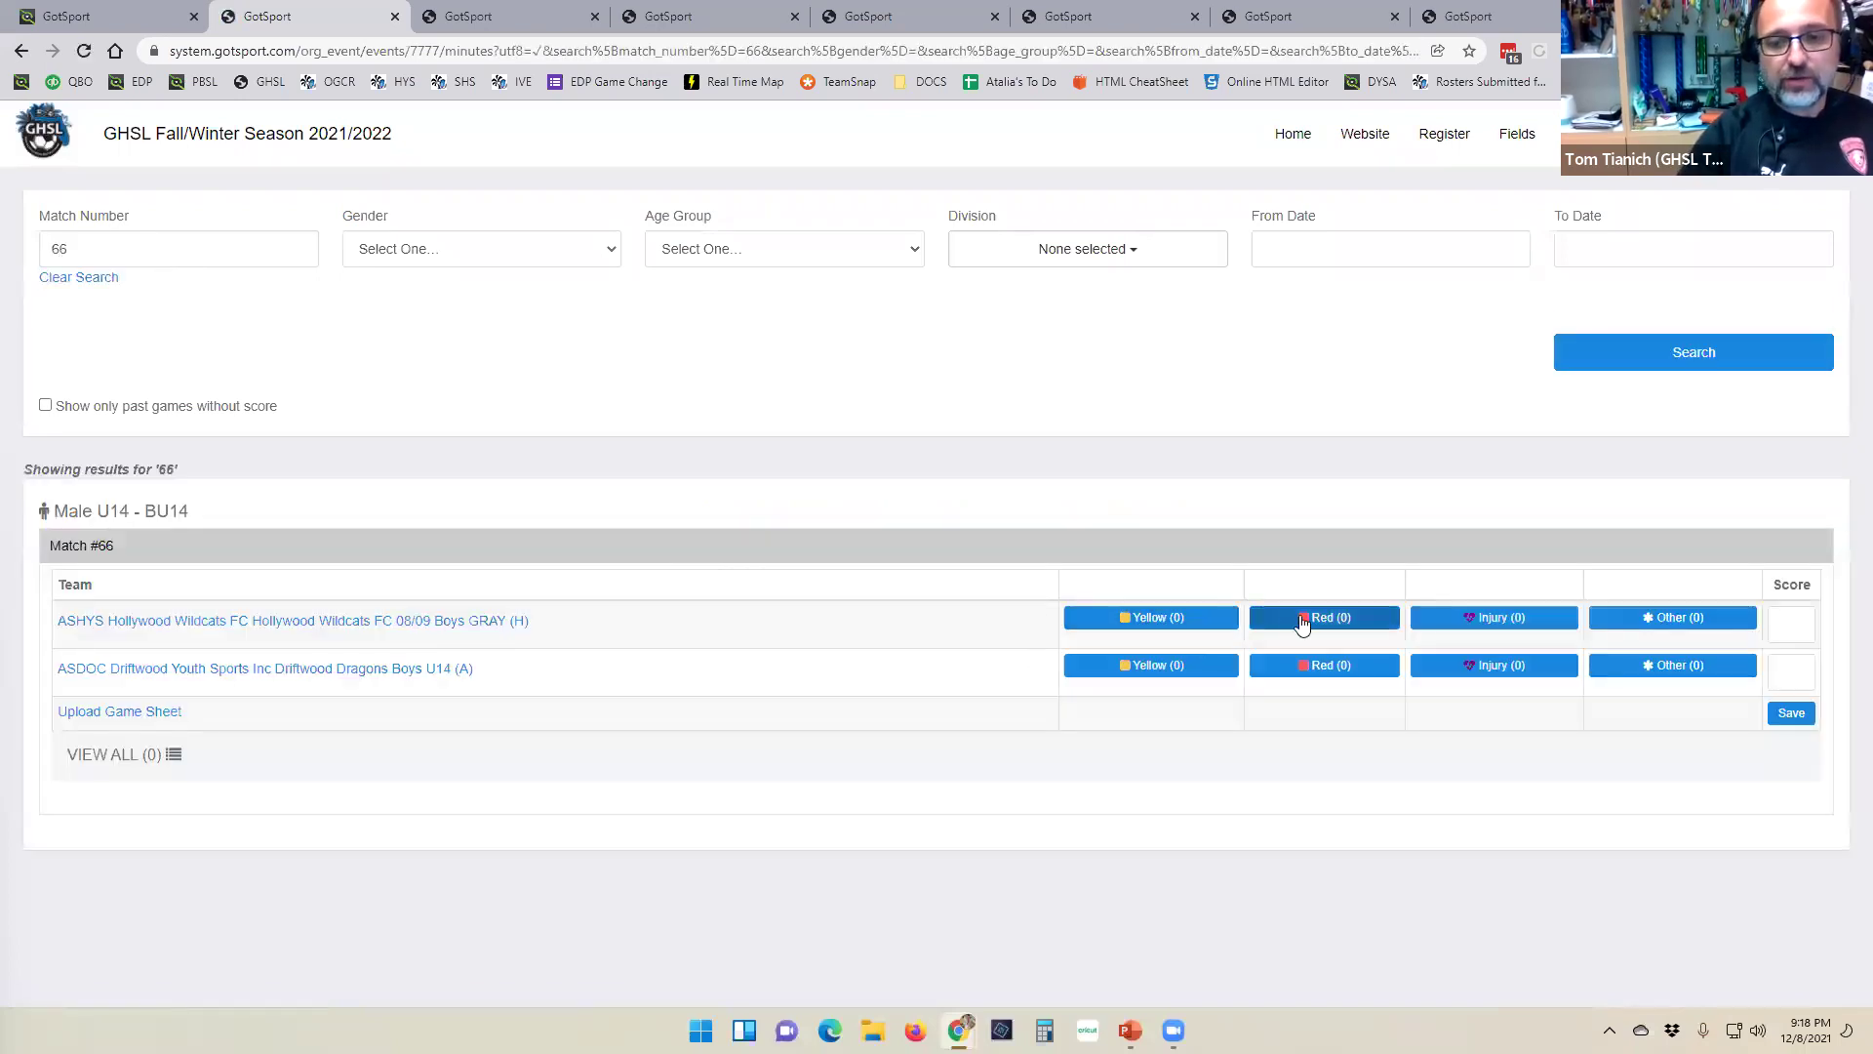
{"action": "left_click", "coordinate": [1300, 617]}
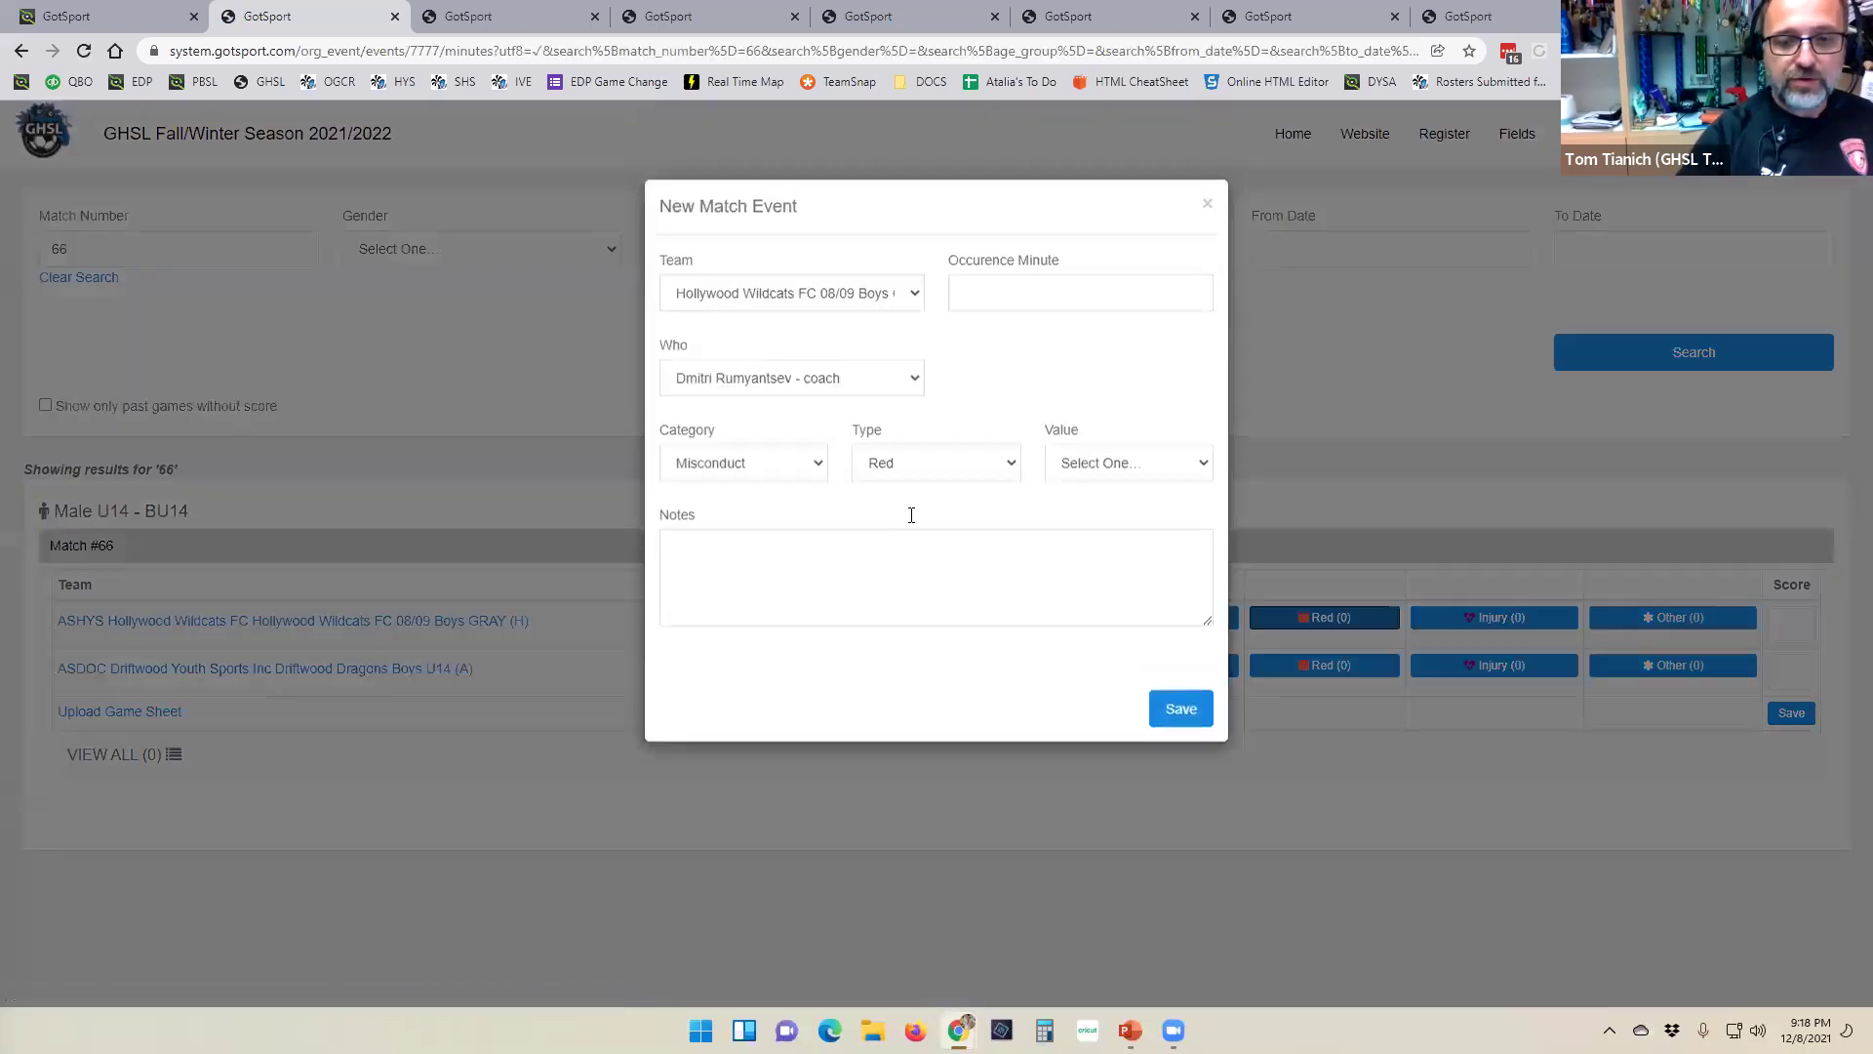
{"action": "left_click", "coordinate": [763, 382]}
{"action": "left_click", "coordinate": [776, 507]}
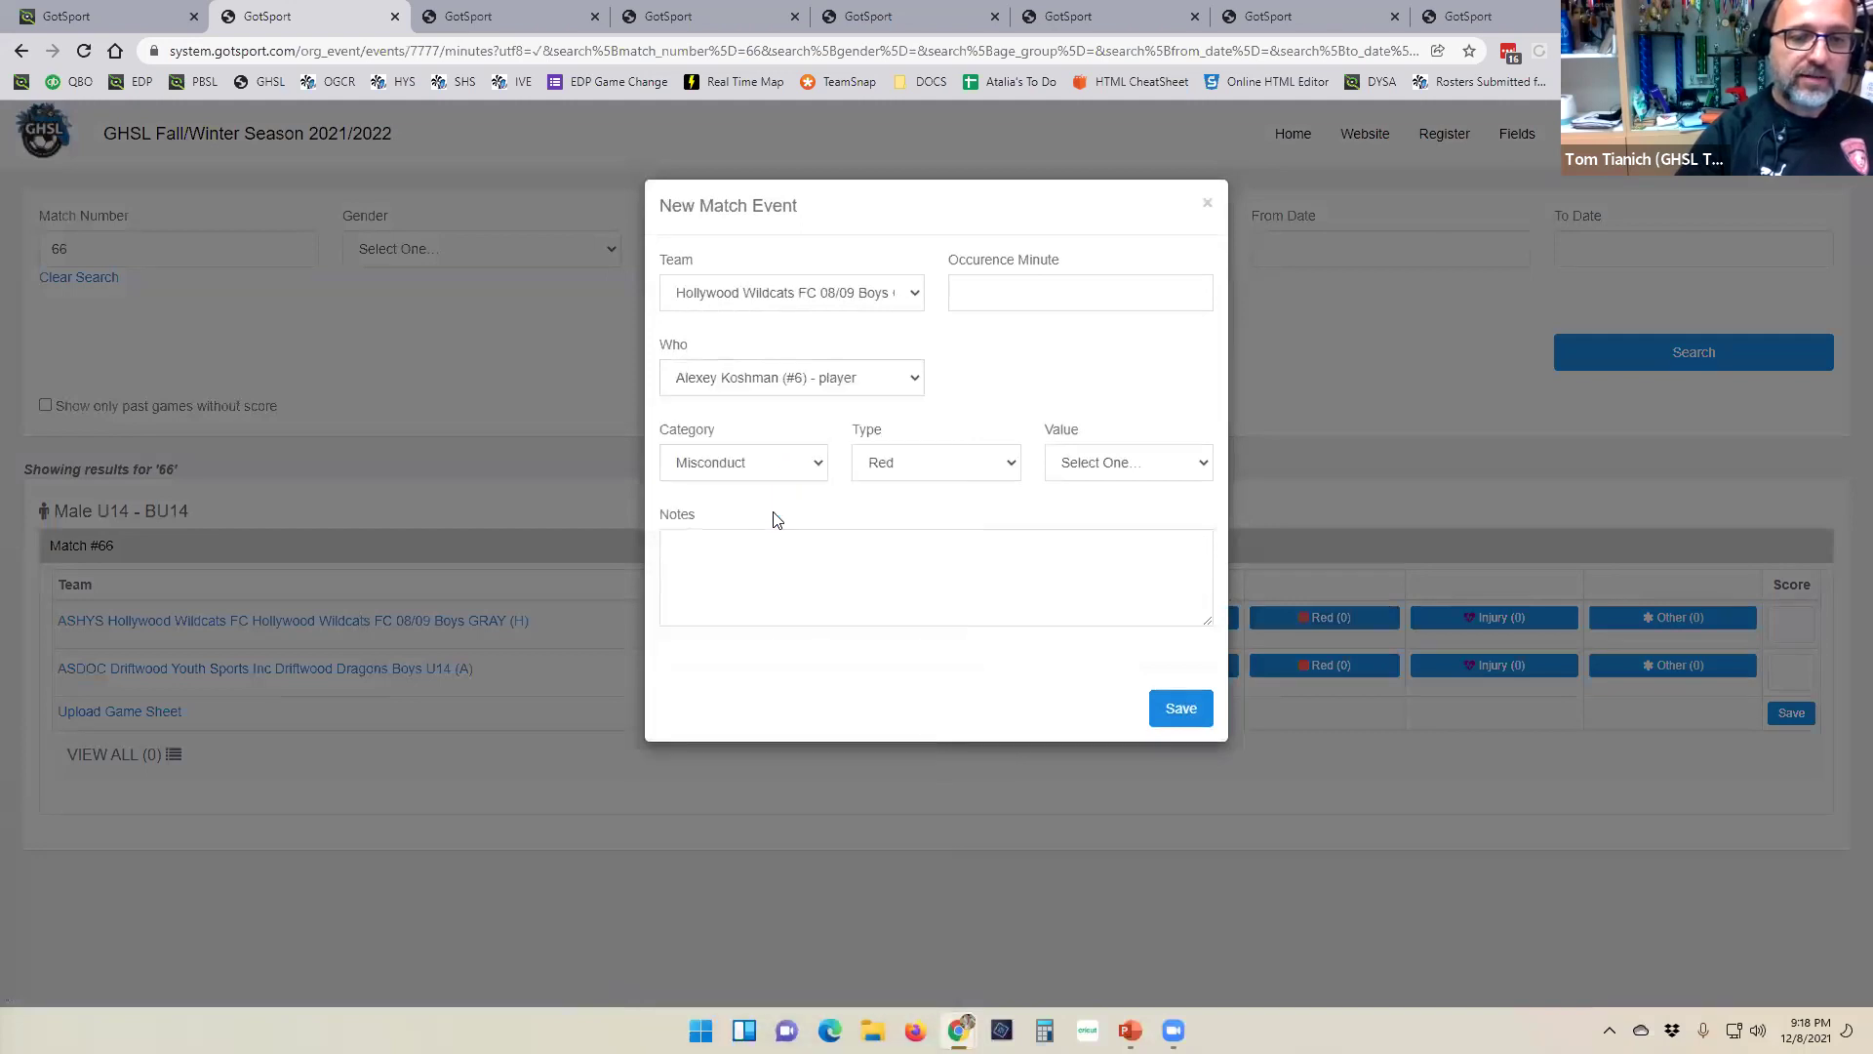
{"action": "left_click", "coordinate": [1134, 477]}
{"action": "left_click", "coordinate": [1122, 709]}
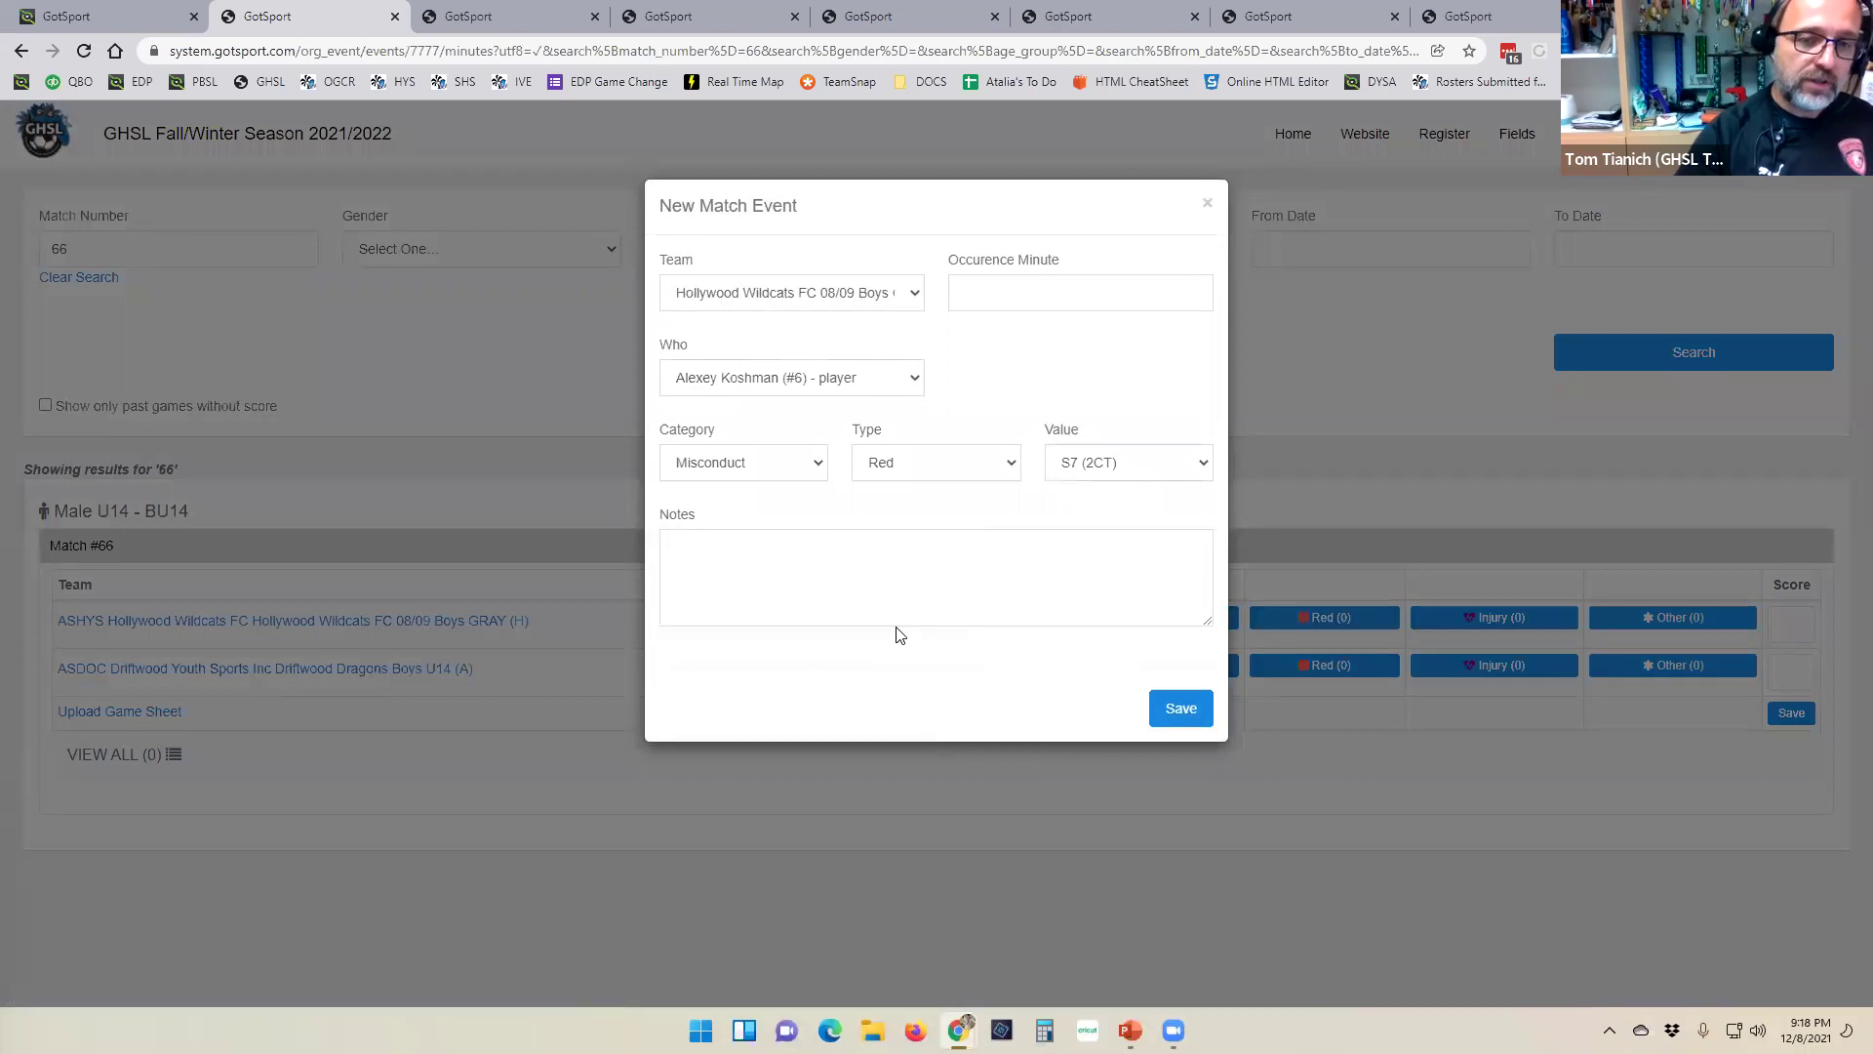
{"action": "left_click", "coordinate": [1207, 203]}
{"action": "left_click", "coordinate": [1294, 132]}
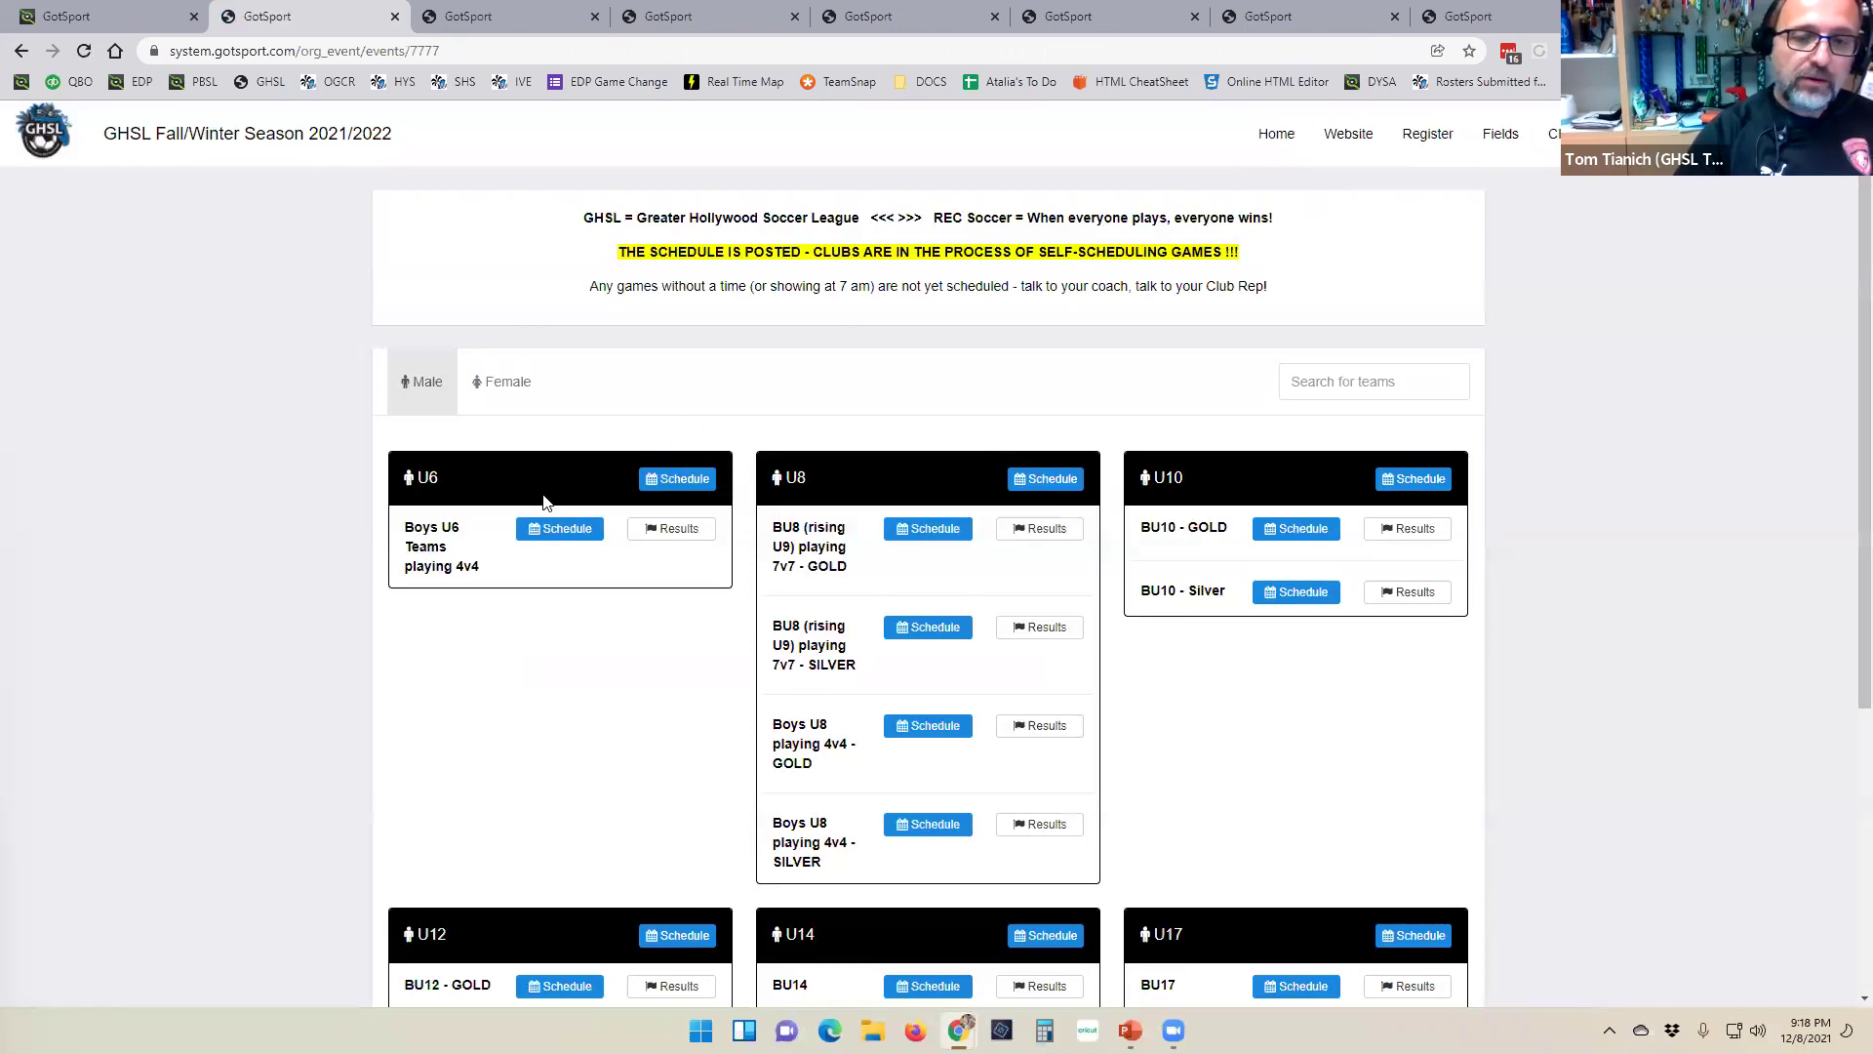
Step: Open the BU8 7v7 GOLD schedule and check the Hollywood FC 2014 RED team's matches
{"action": "left_click", "coordinate": [520, 392]}
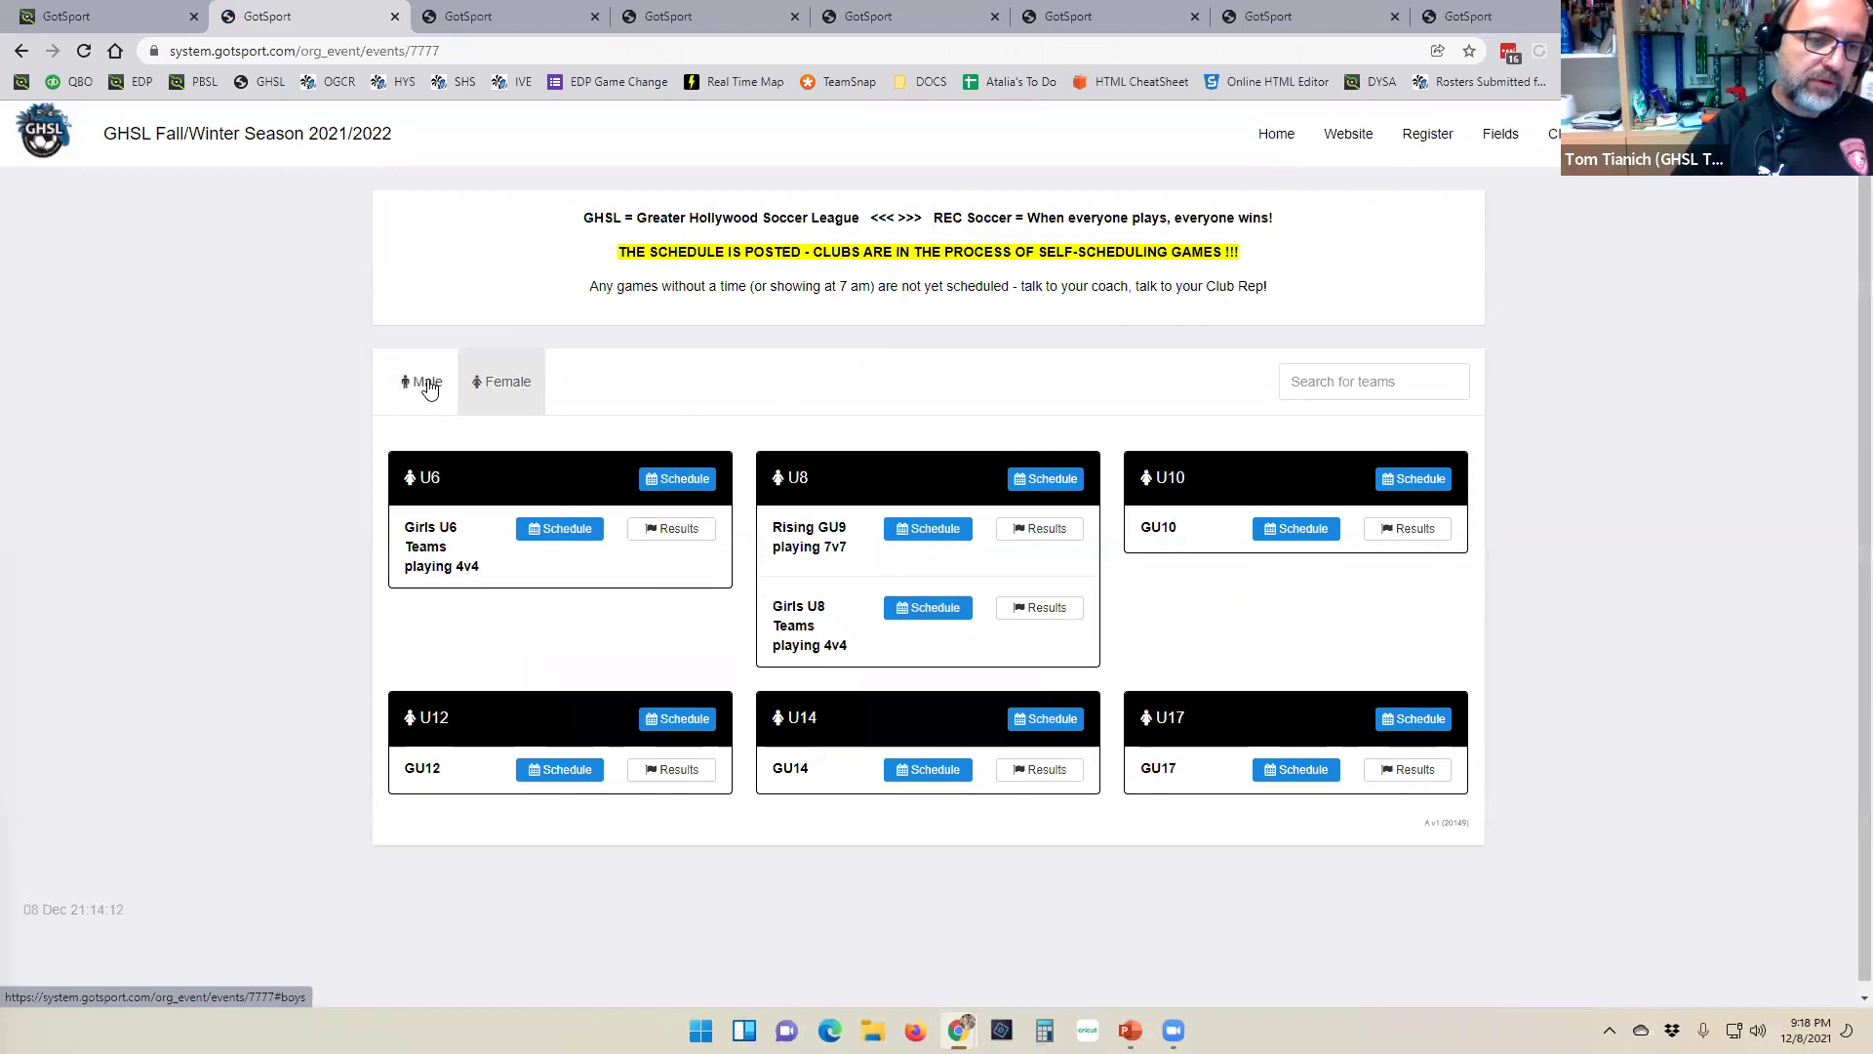
{"action": "left_click", "coordinate": [430, 387]}
{"action": "scroll", "coordinate": [1297, 647], "scroll_direction": "down", "scroll_amount": 1}
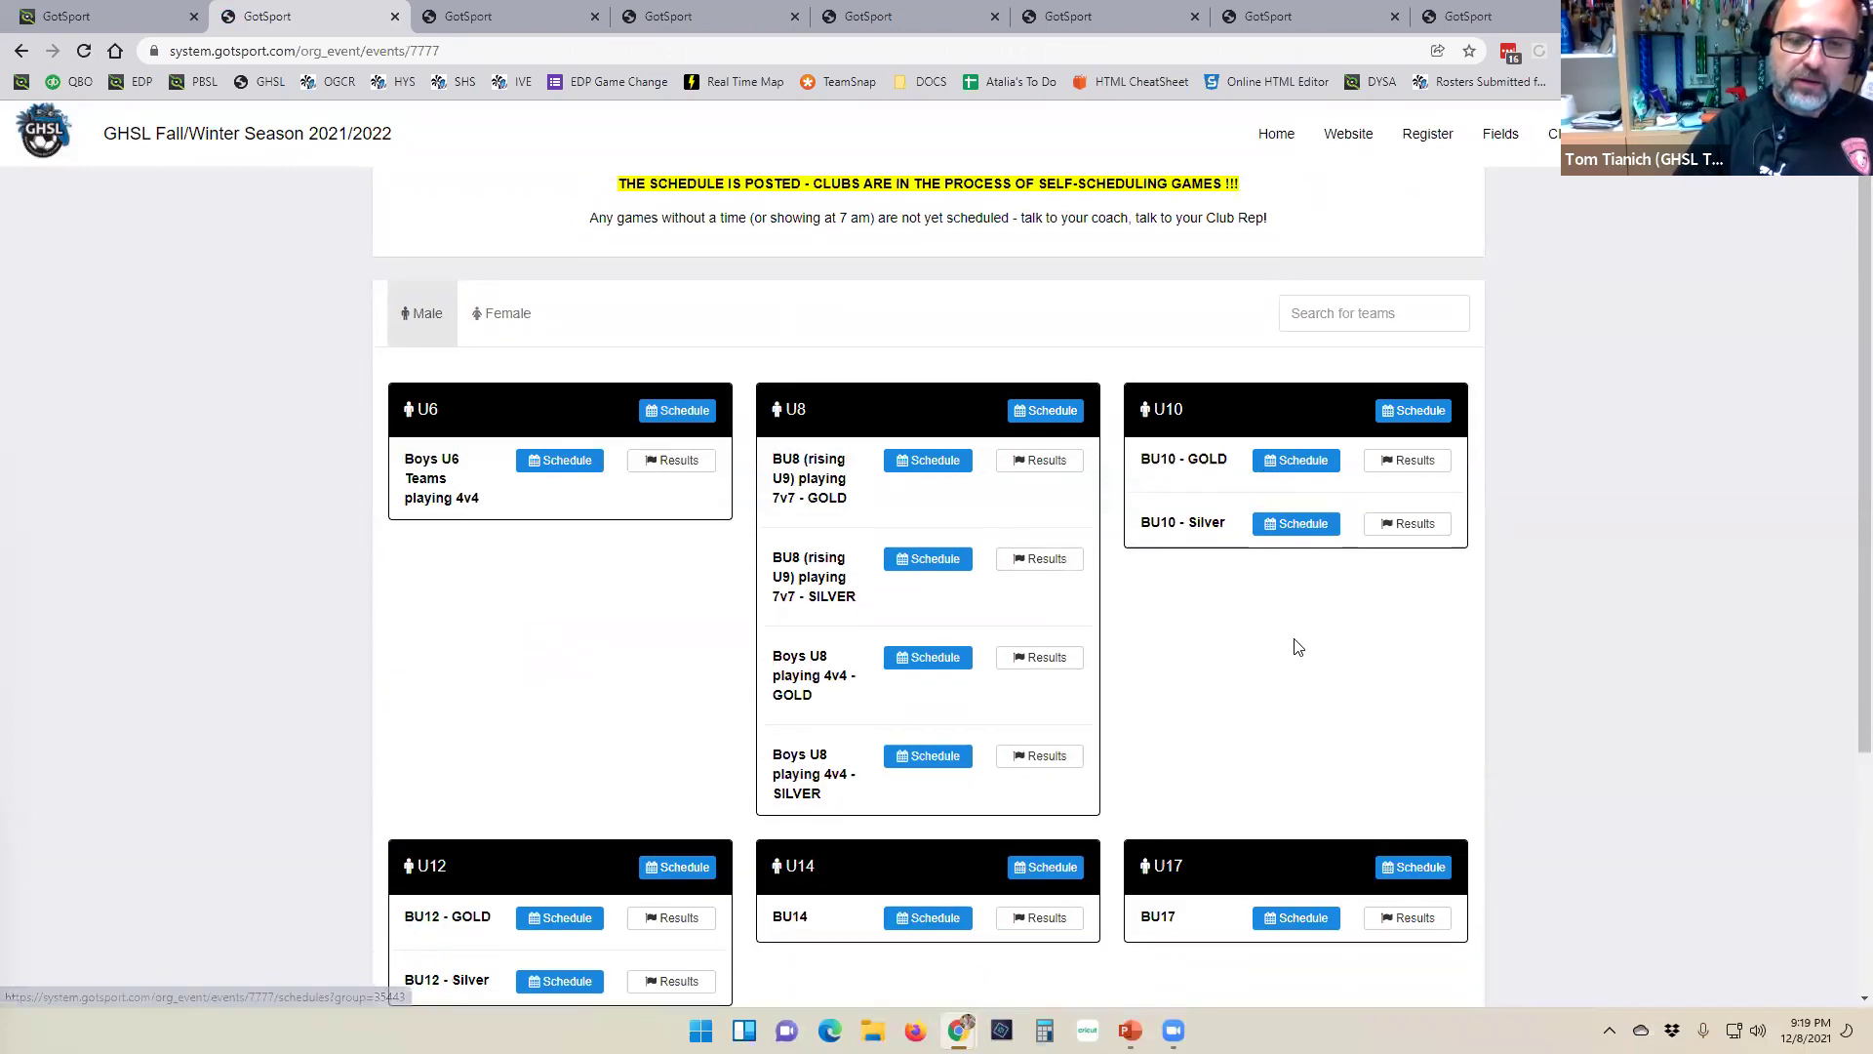
{"action": "scroll", "coordinate": [1297, 648], "scroll_direction": "down", "scroll_amount": 1}
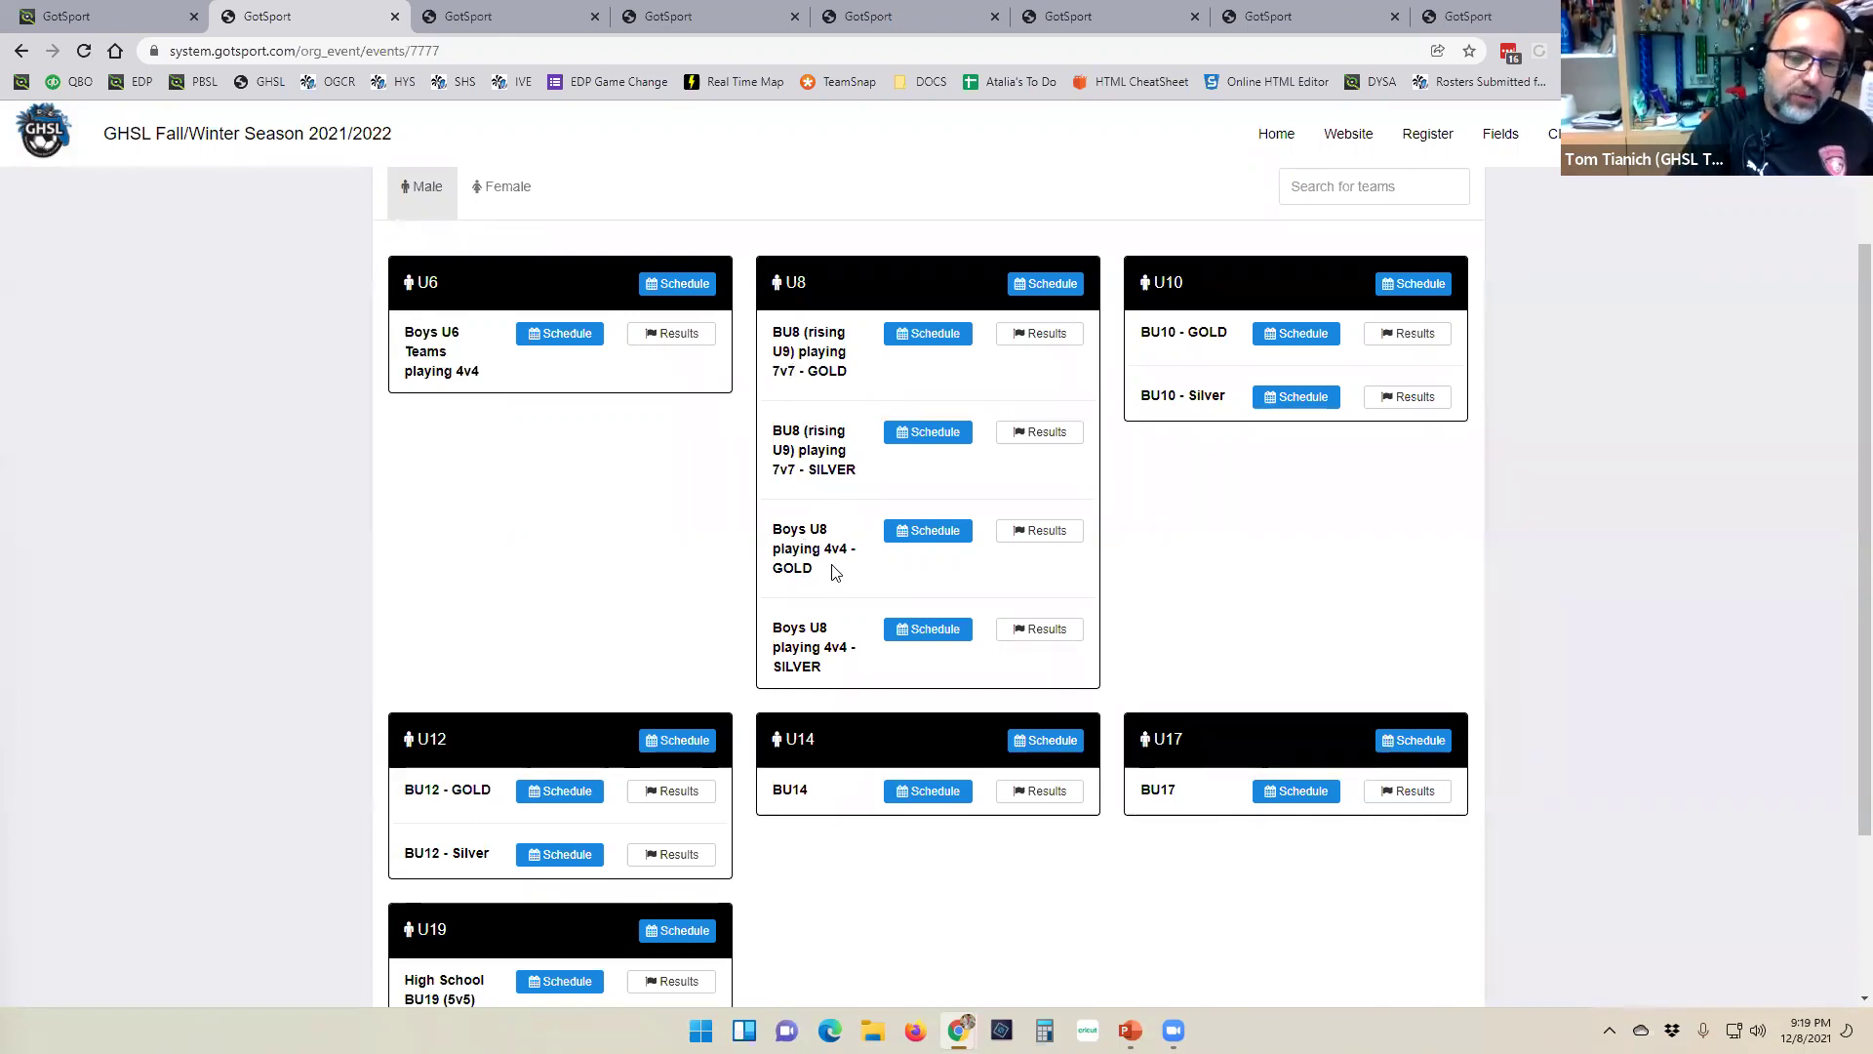
{"action": "left_click", "coordinate": [909, 334]}
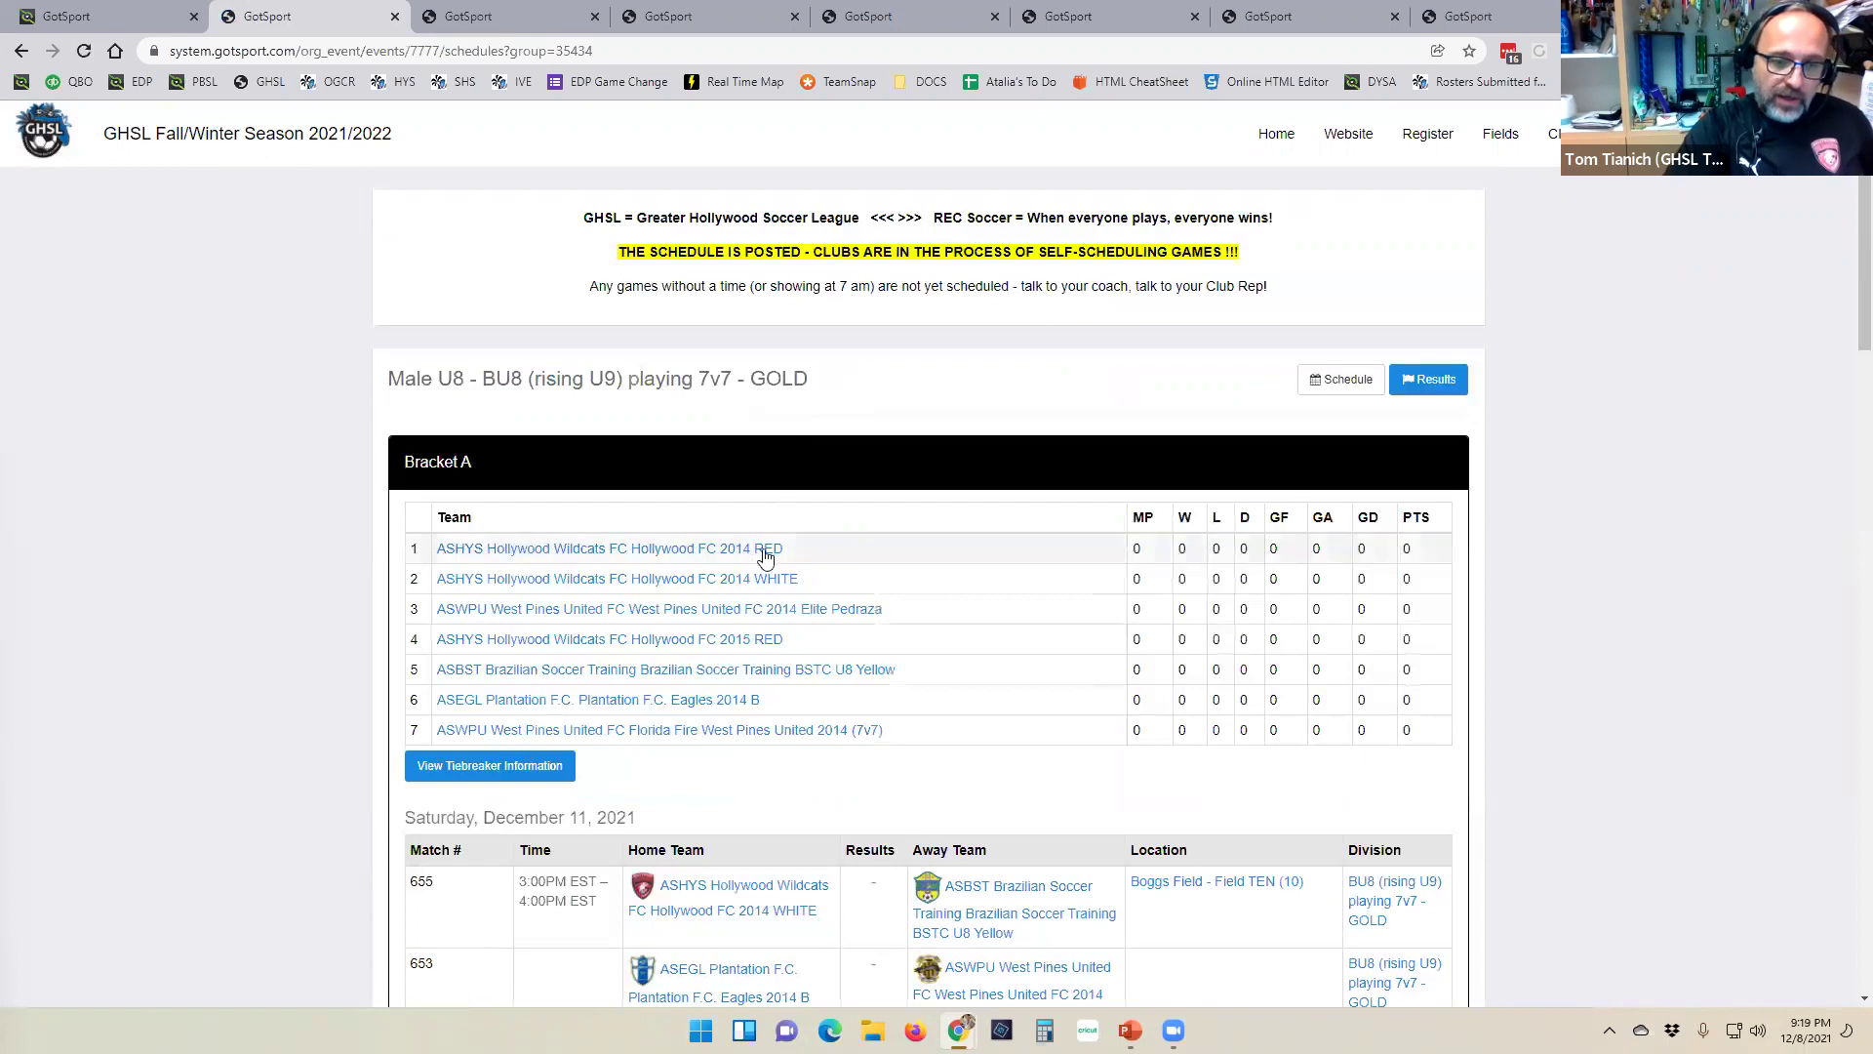
{"action": "left_click", "coordinate": [770, 552]}
{"action": "scroll", "coordinate": [766, 553], "scroll_direction": "down", "scroll_amount": 12}
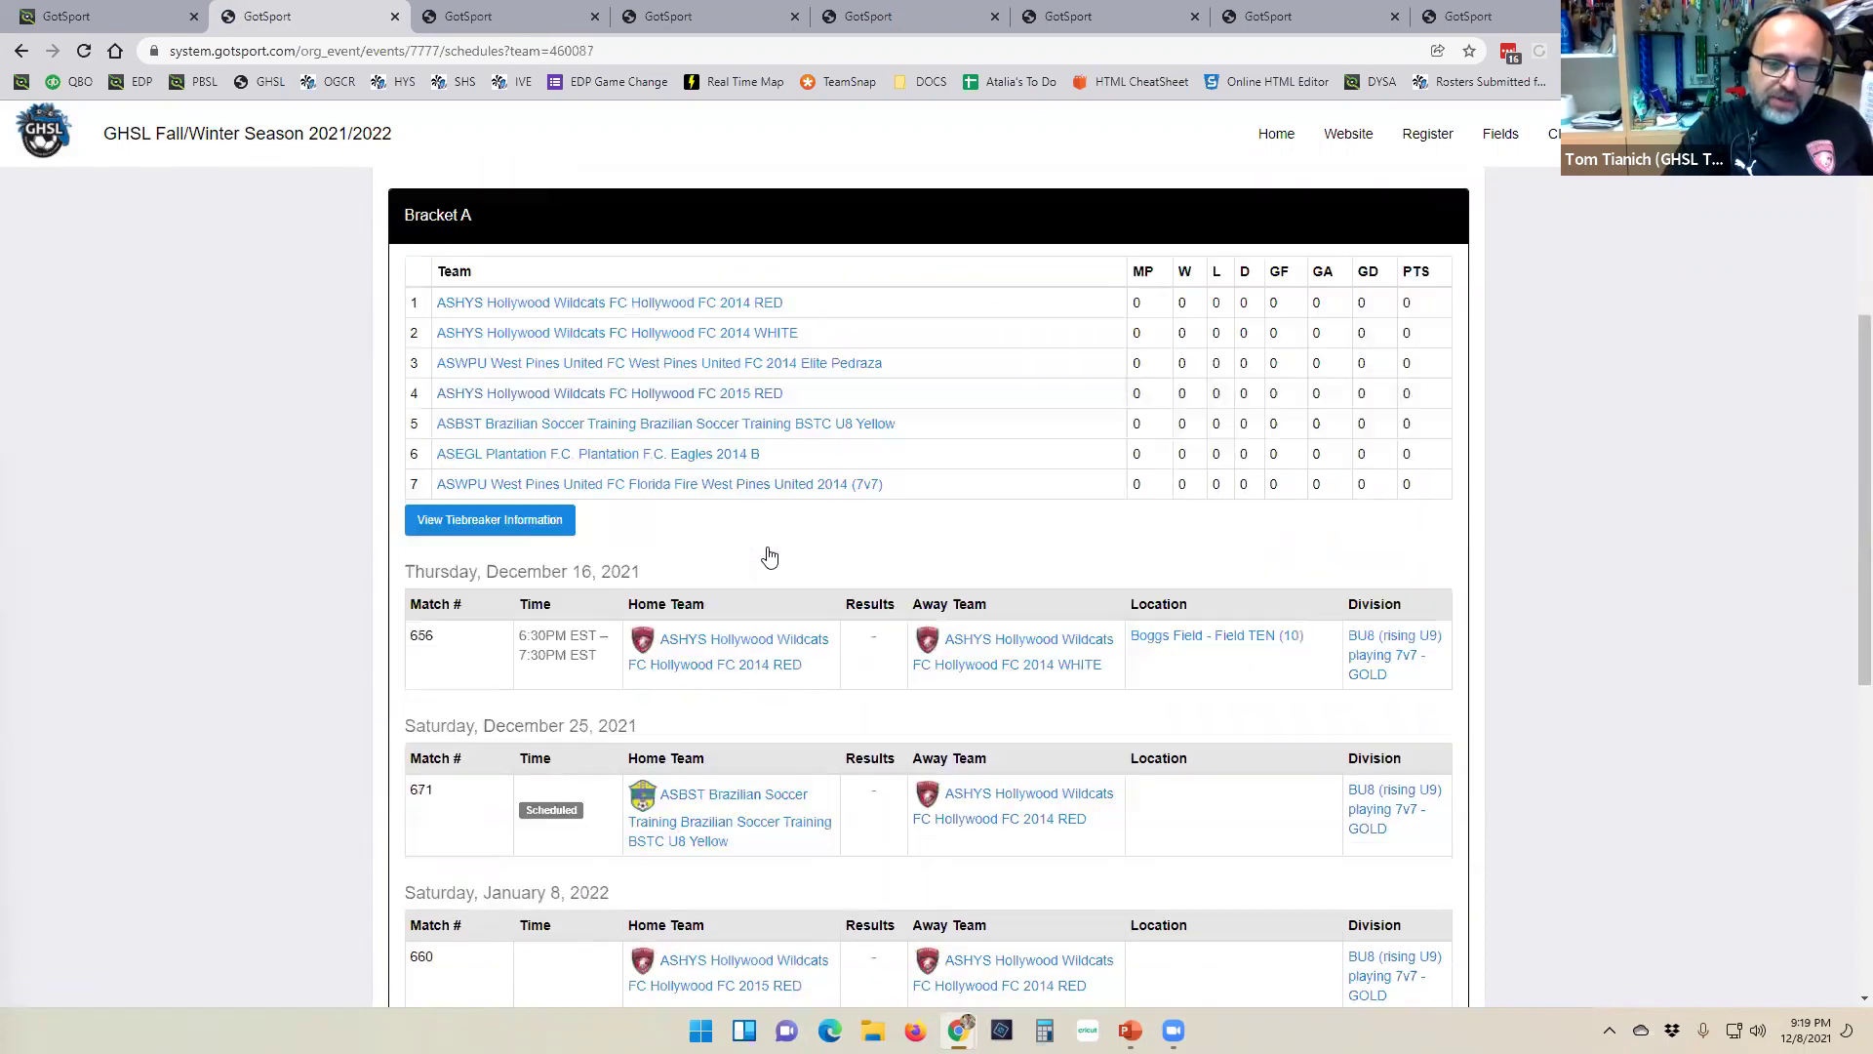
{"action": "scroll", "coordinate": [781, 546], "scroll_direction": "up", "scroll_amount": 4}
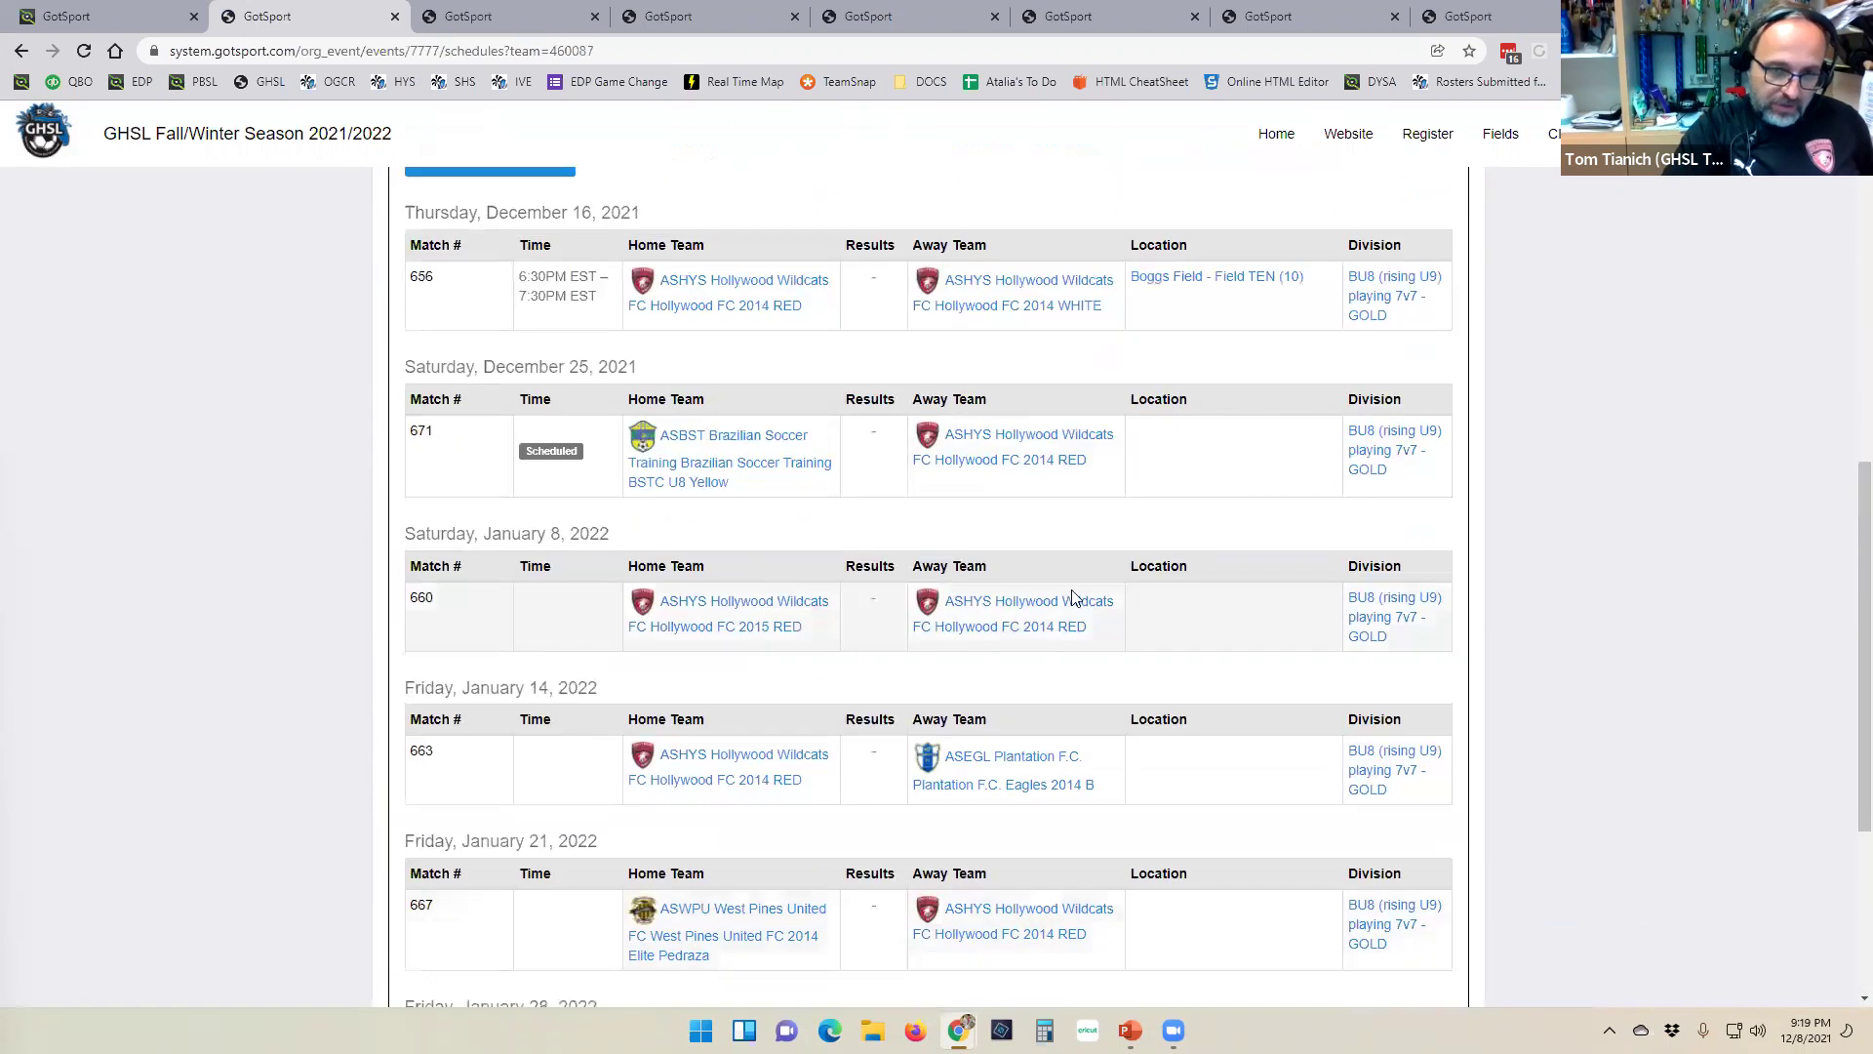
{"action": "scroll", "coordinate": [829, 613], "scroll_direction": "down", "scroll_amount": 4}
{"action": "scroll", "coordinate": [834, 620], "scroll_direction": "up", "scroll_amount": 6}
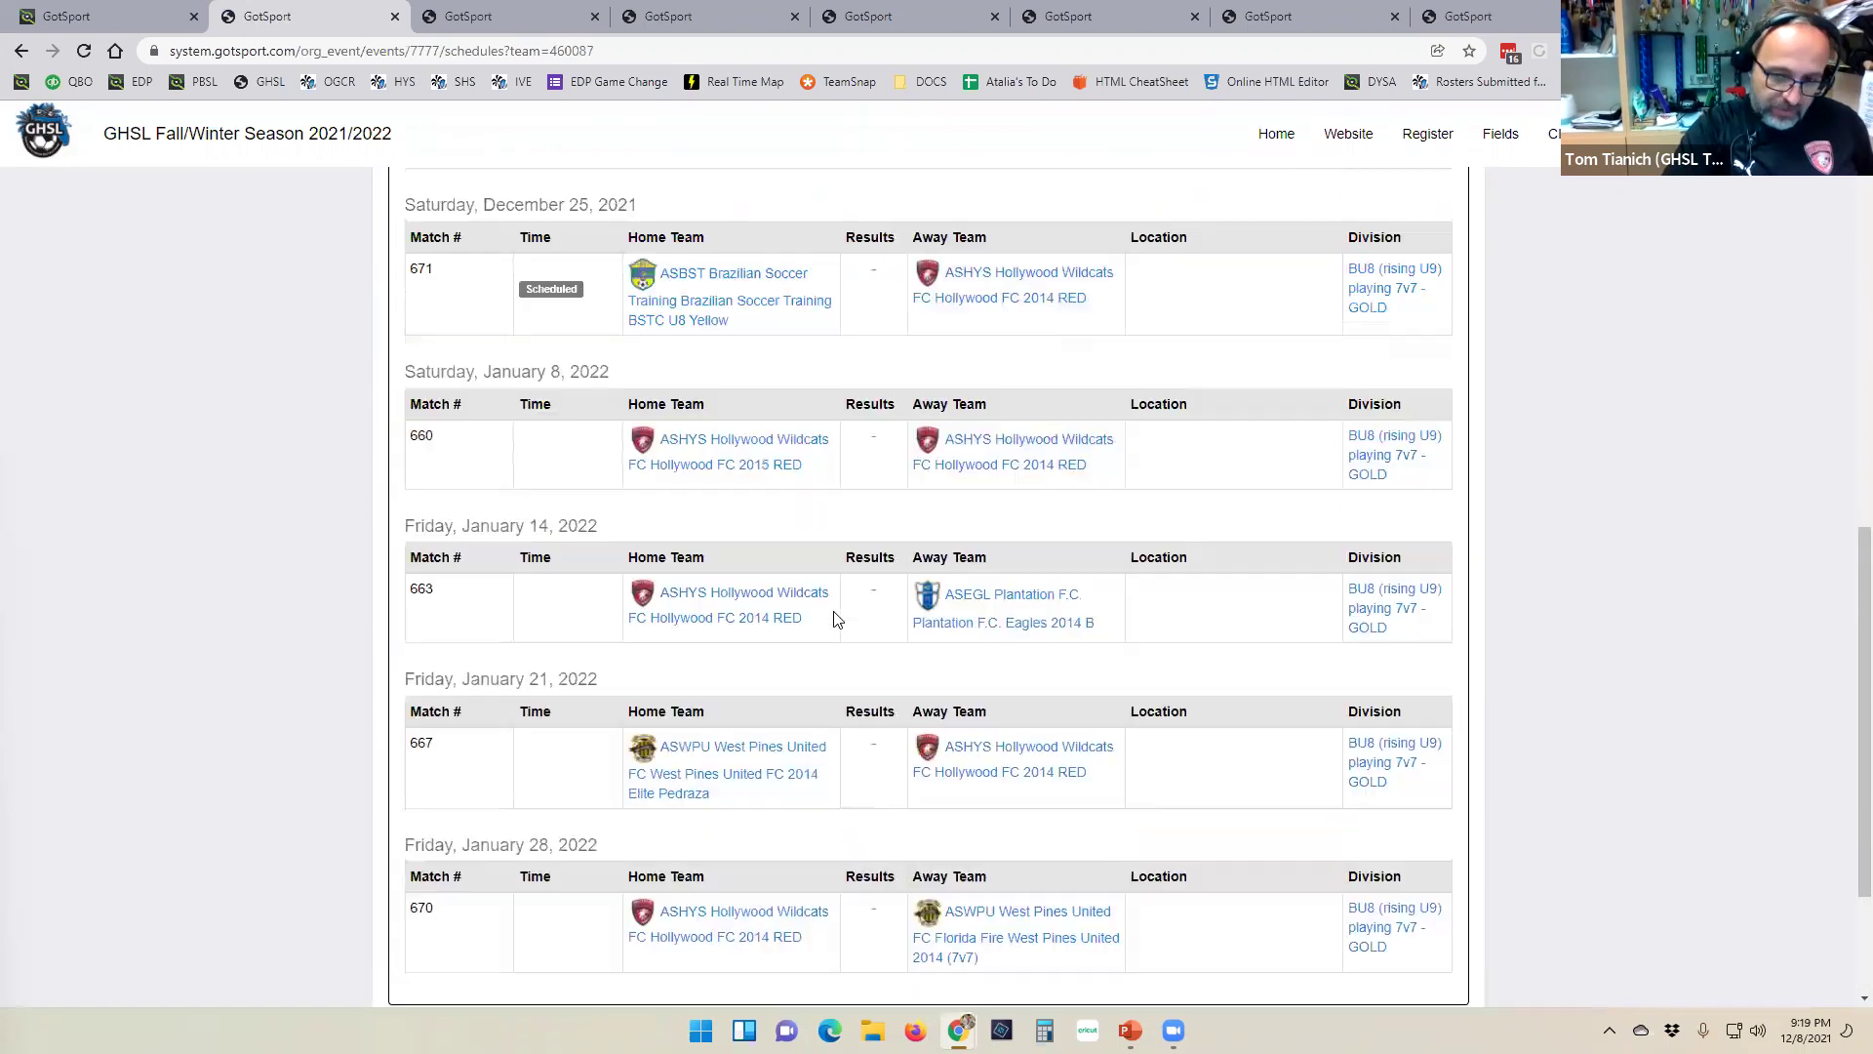
{"action": "scroll", "coordinate": [834, 619], "scroll_direction": "up", "scroll_amount": 5}
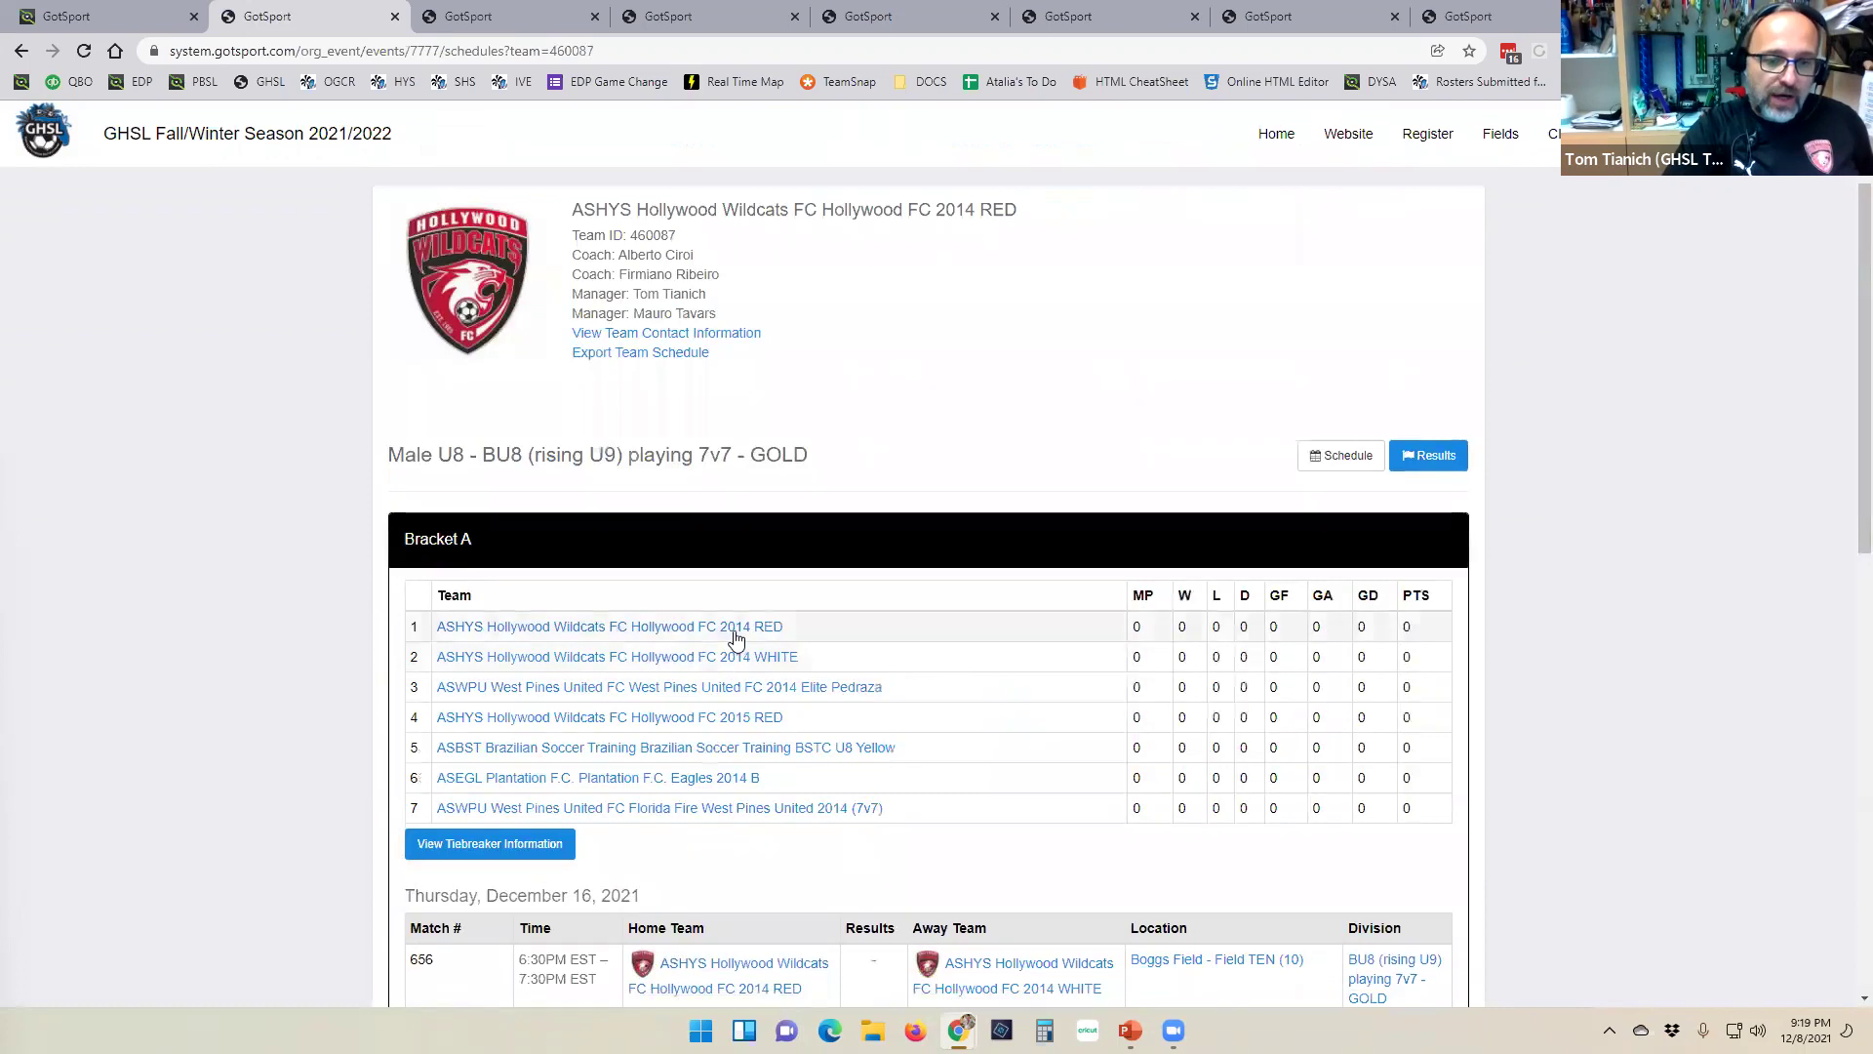
{"action": "left_click", "coordinate": [22, 51]}
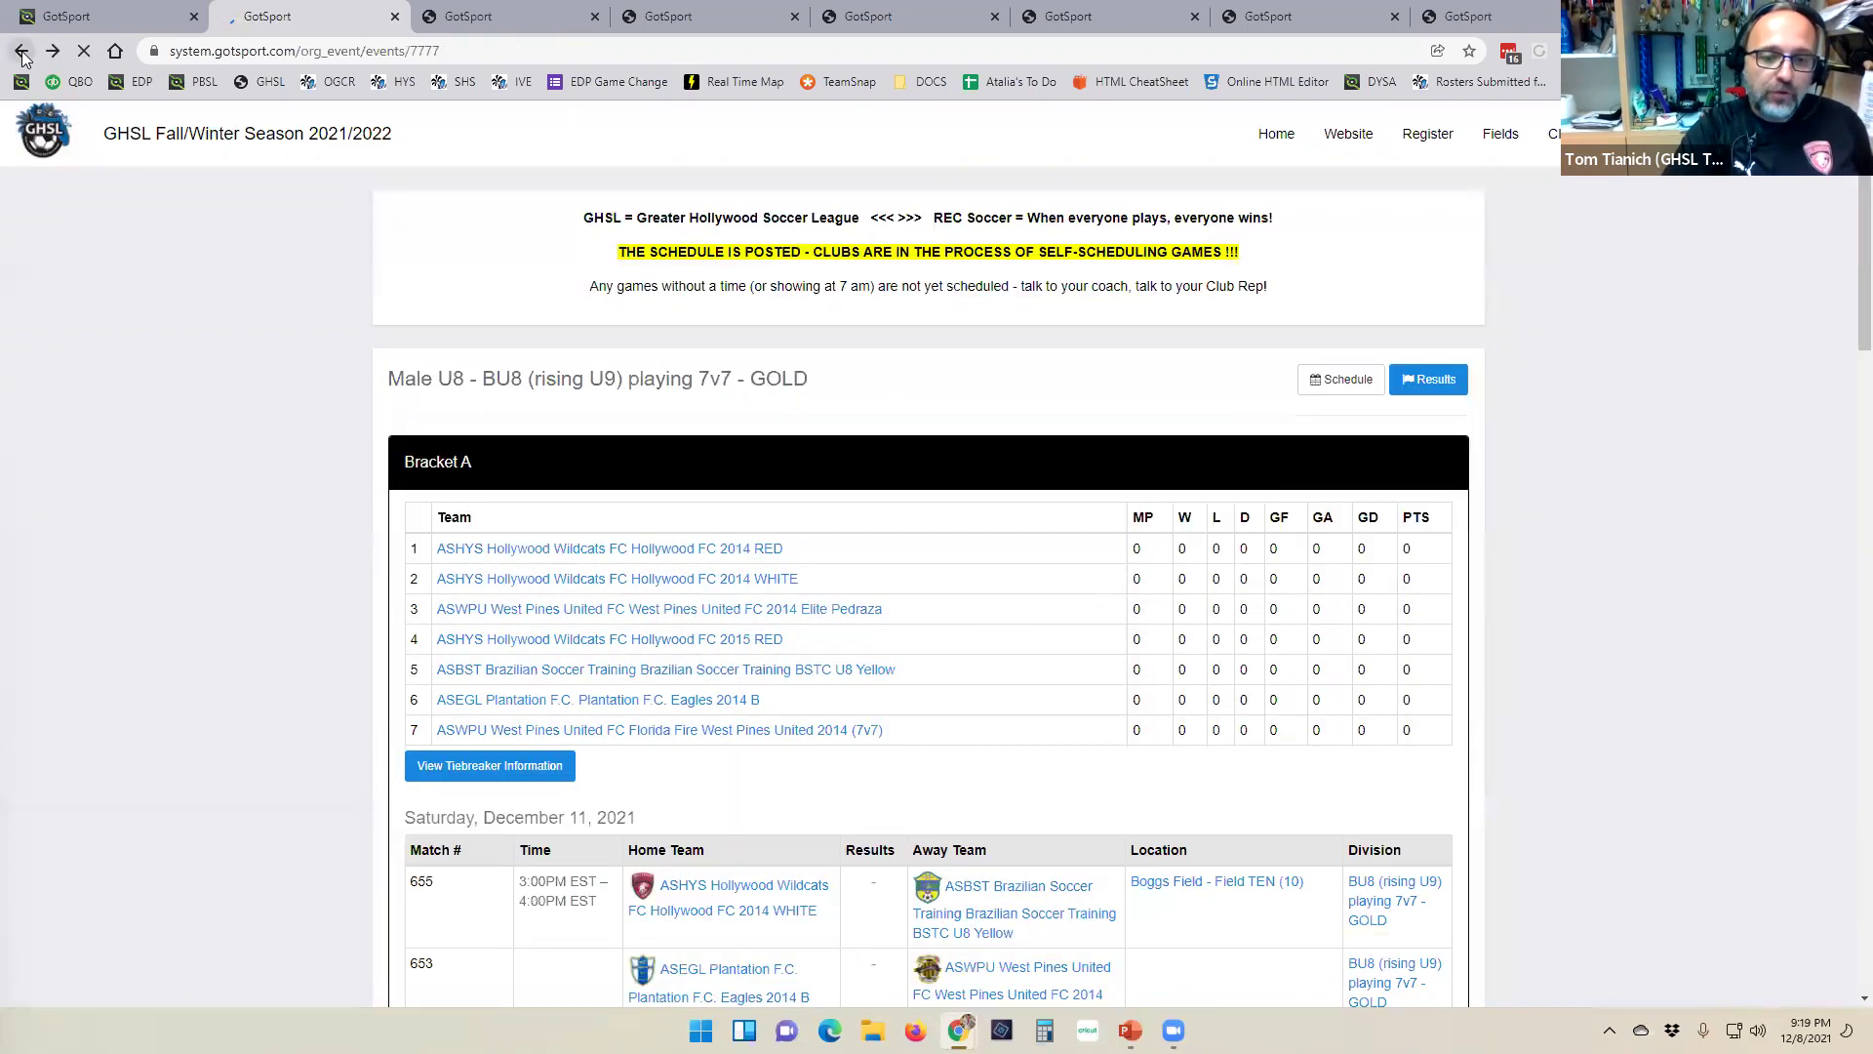
Step: Check the 2014 RED (4v4) team's Boys U8 4v4 GOLD schedule, then return to the overview
{"action": "left_click", "coordinate": [928, 531]}
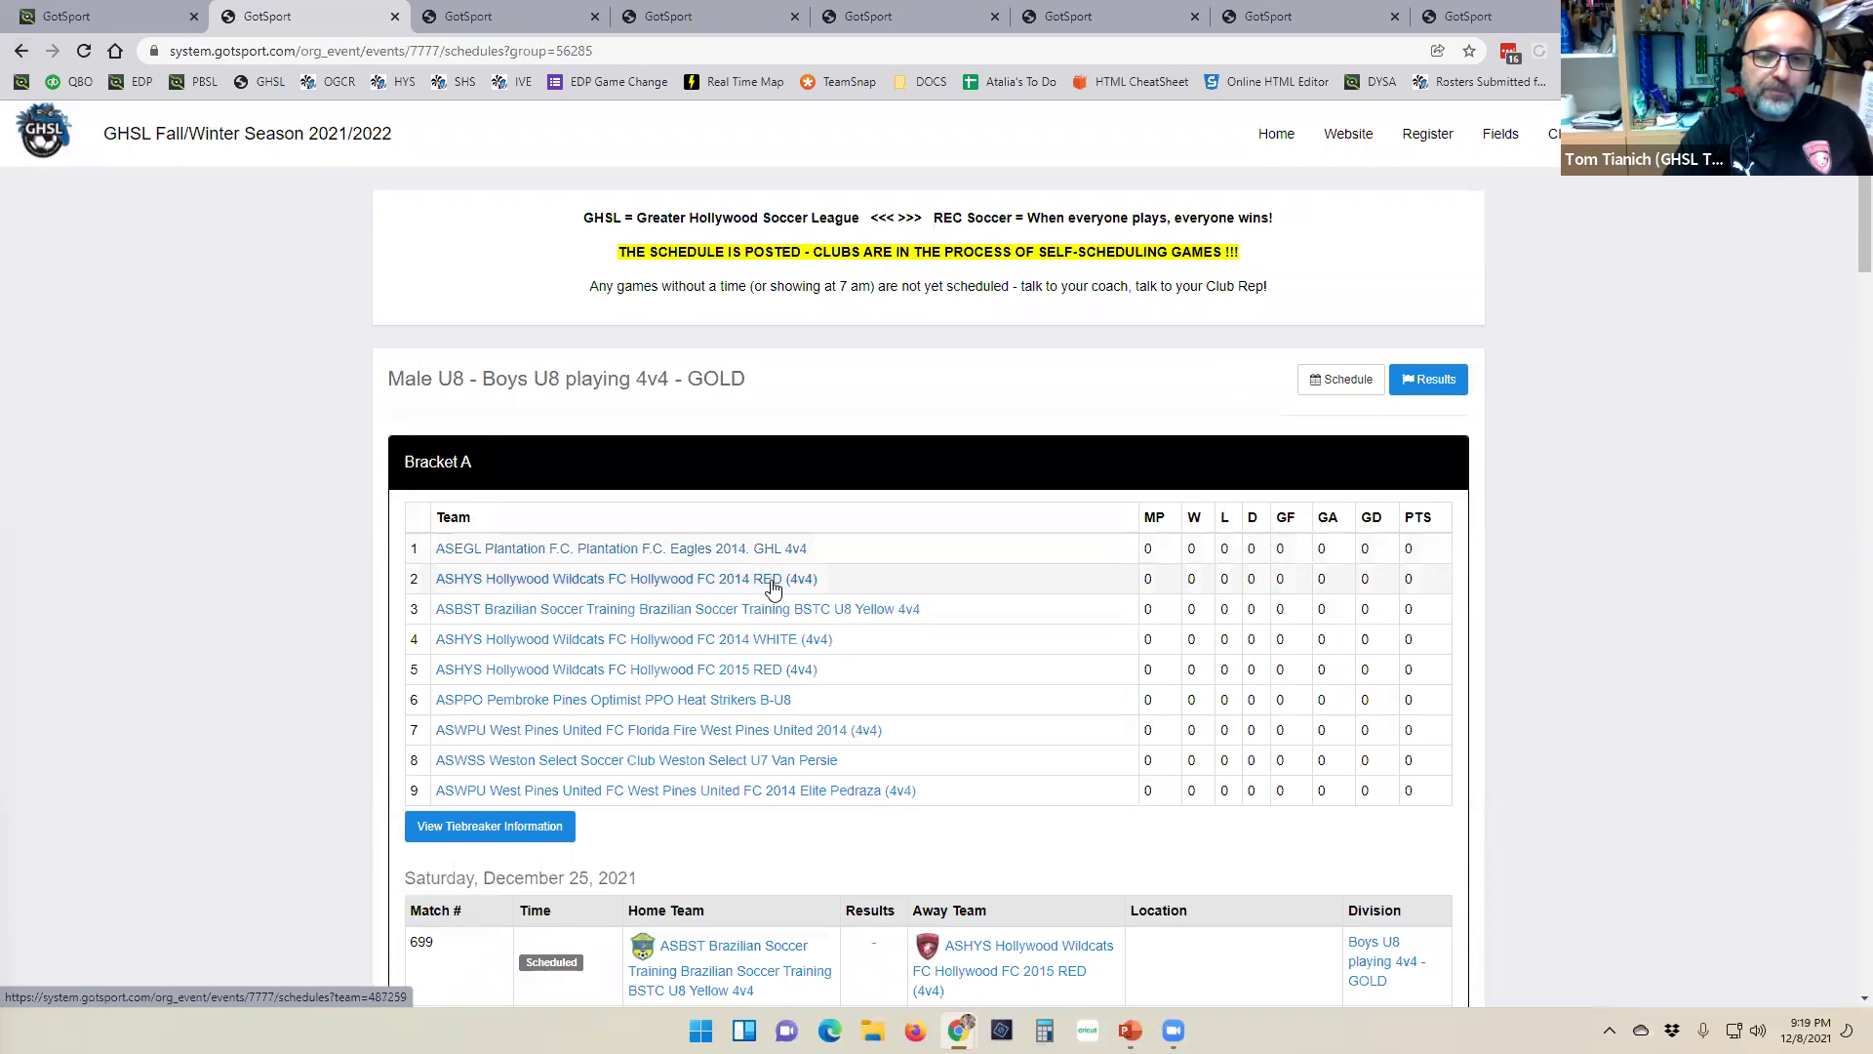
{"action": "left_click", "coordinate": [772, 586]}
{"action": "scroll", "coordinate": [548, 651], "scroll_direction": "down", "scroll_amount": 9}
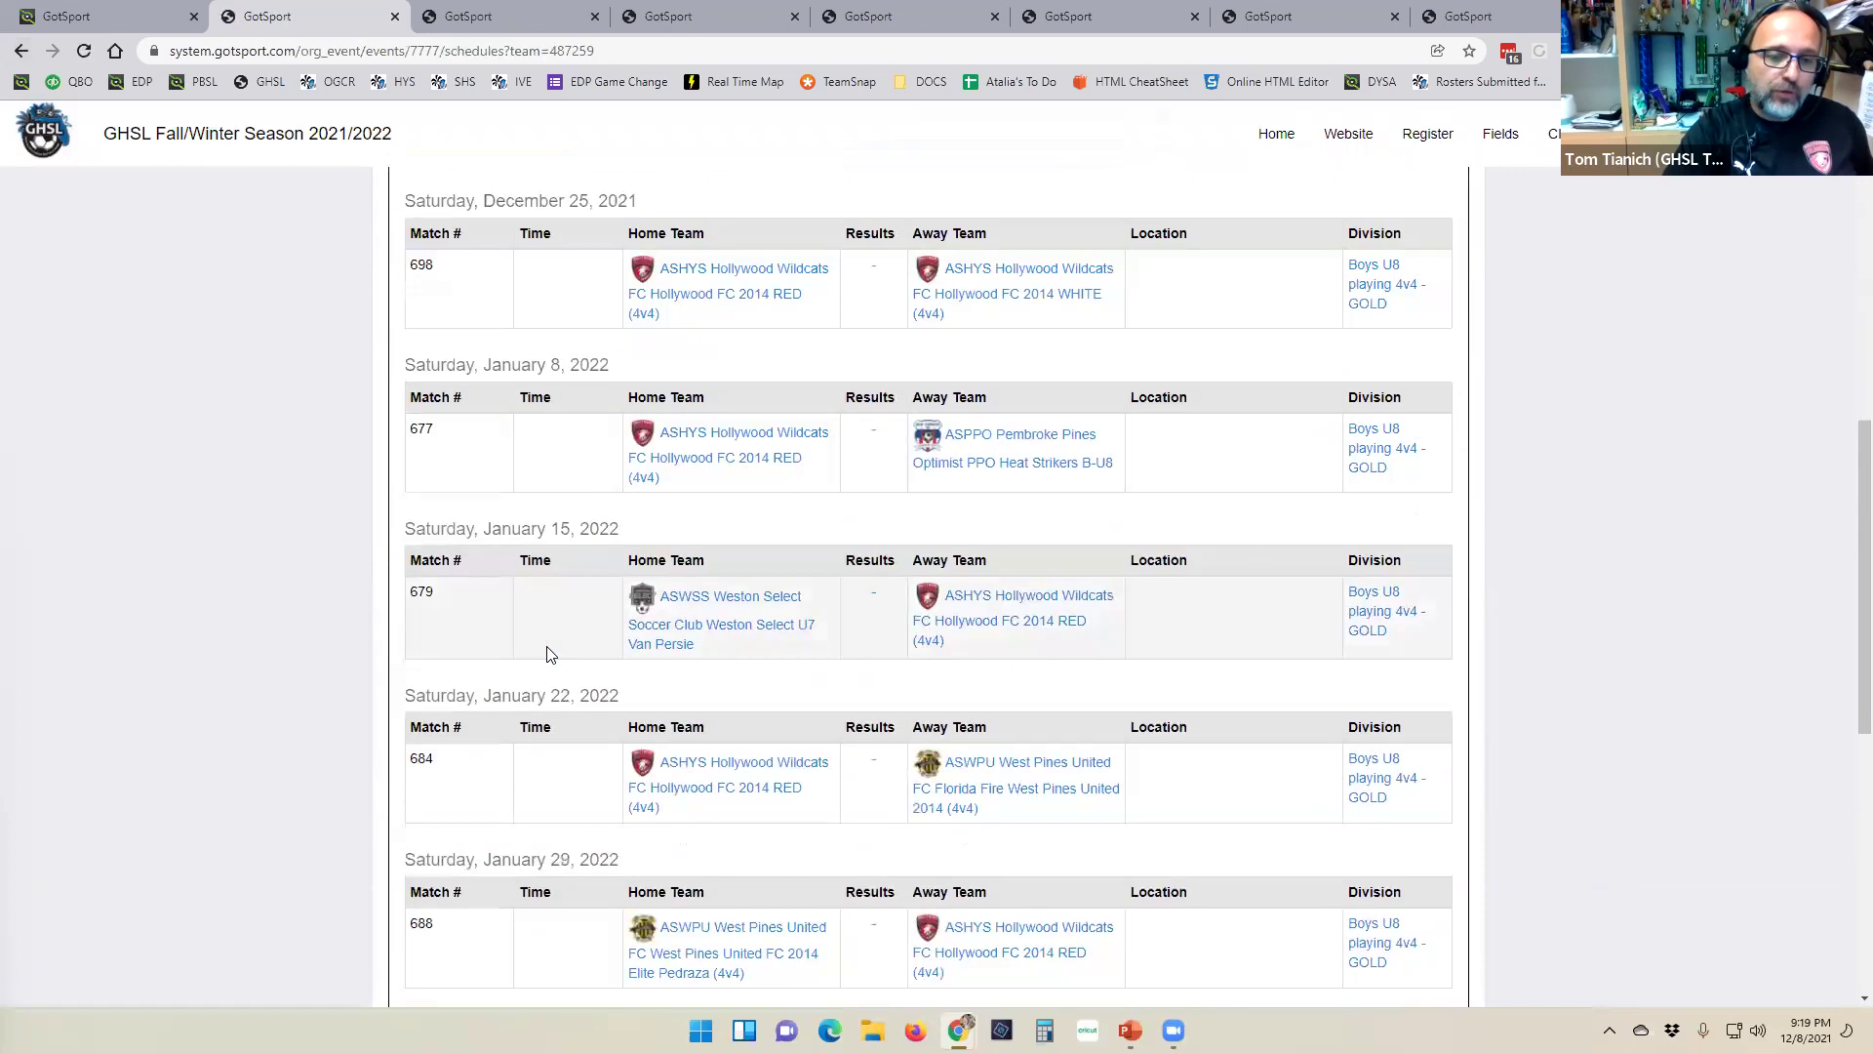
{"action": "scroll", "coordinate": [551, 653], "scroll_direction": "down", "scroll_amount": 2}
{"action": "scroll", "coordinate": [554, 642], "scroll_direction": "down", "scroll_amount": 2}
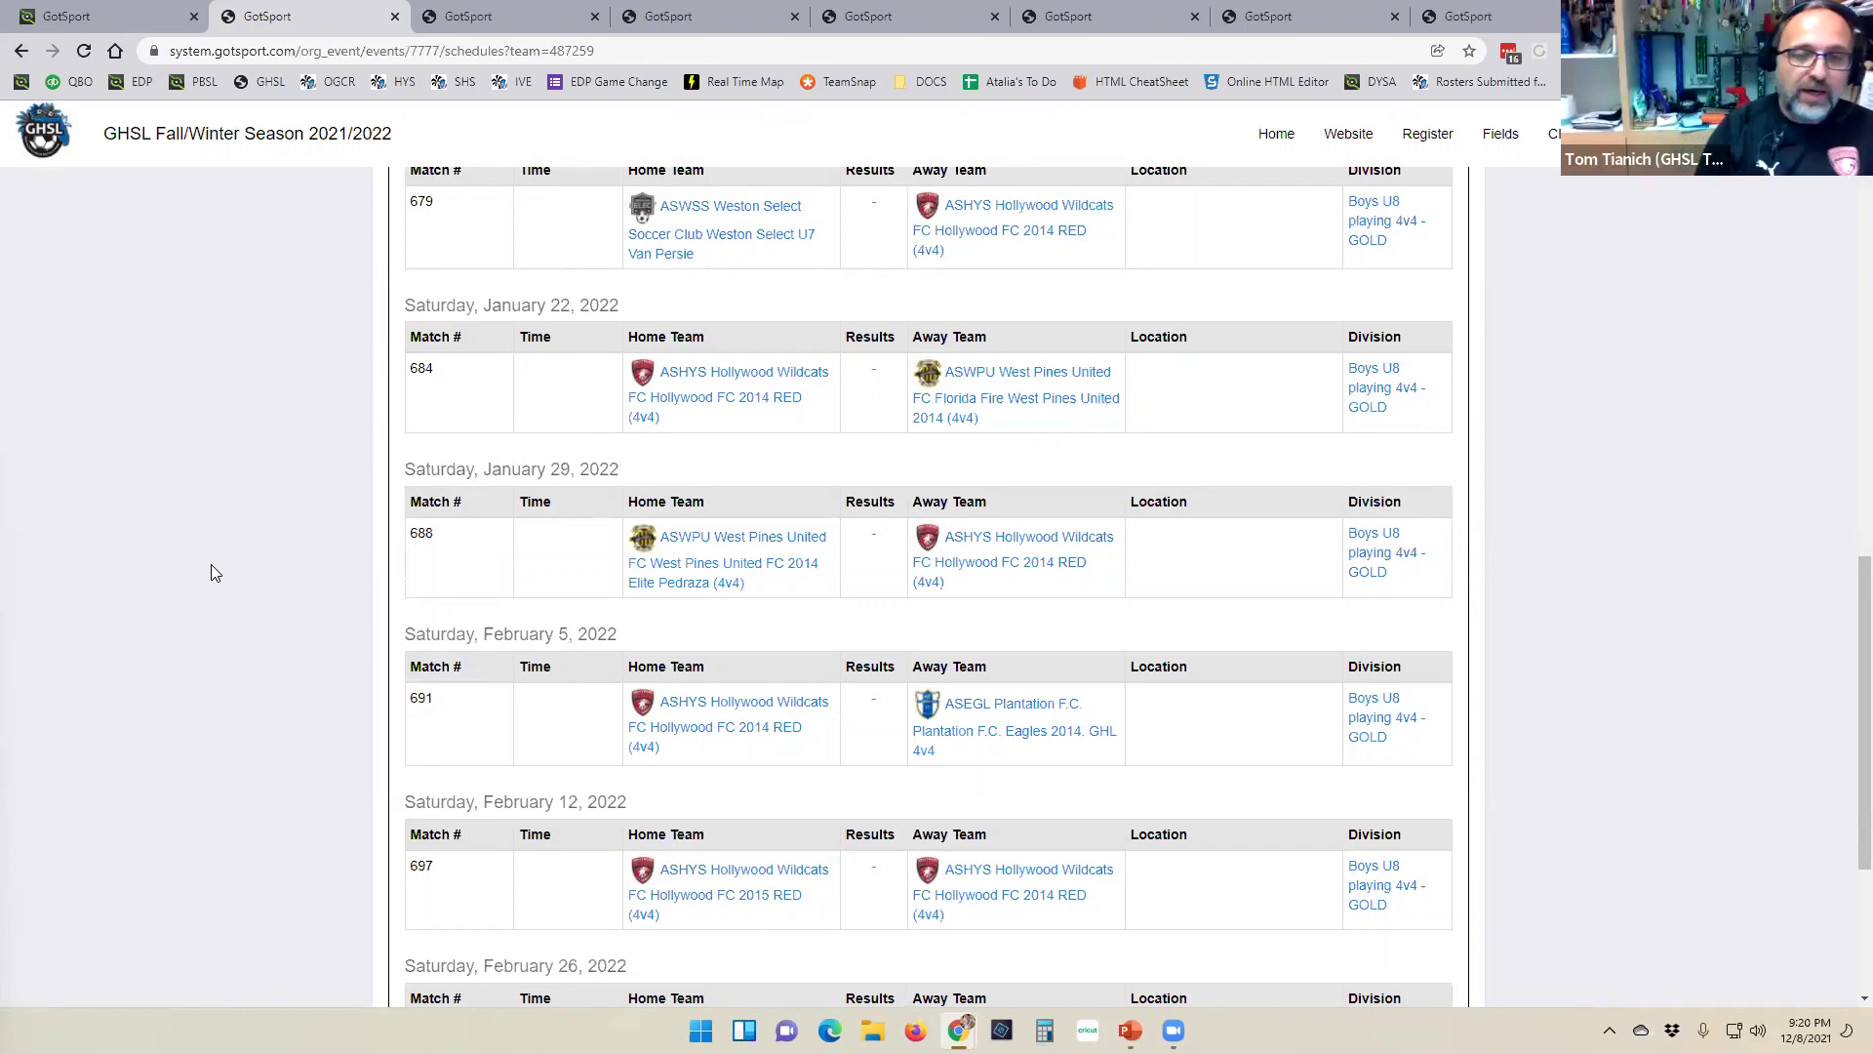
{"action": "left_click", "coordinate": [1274, 128]}
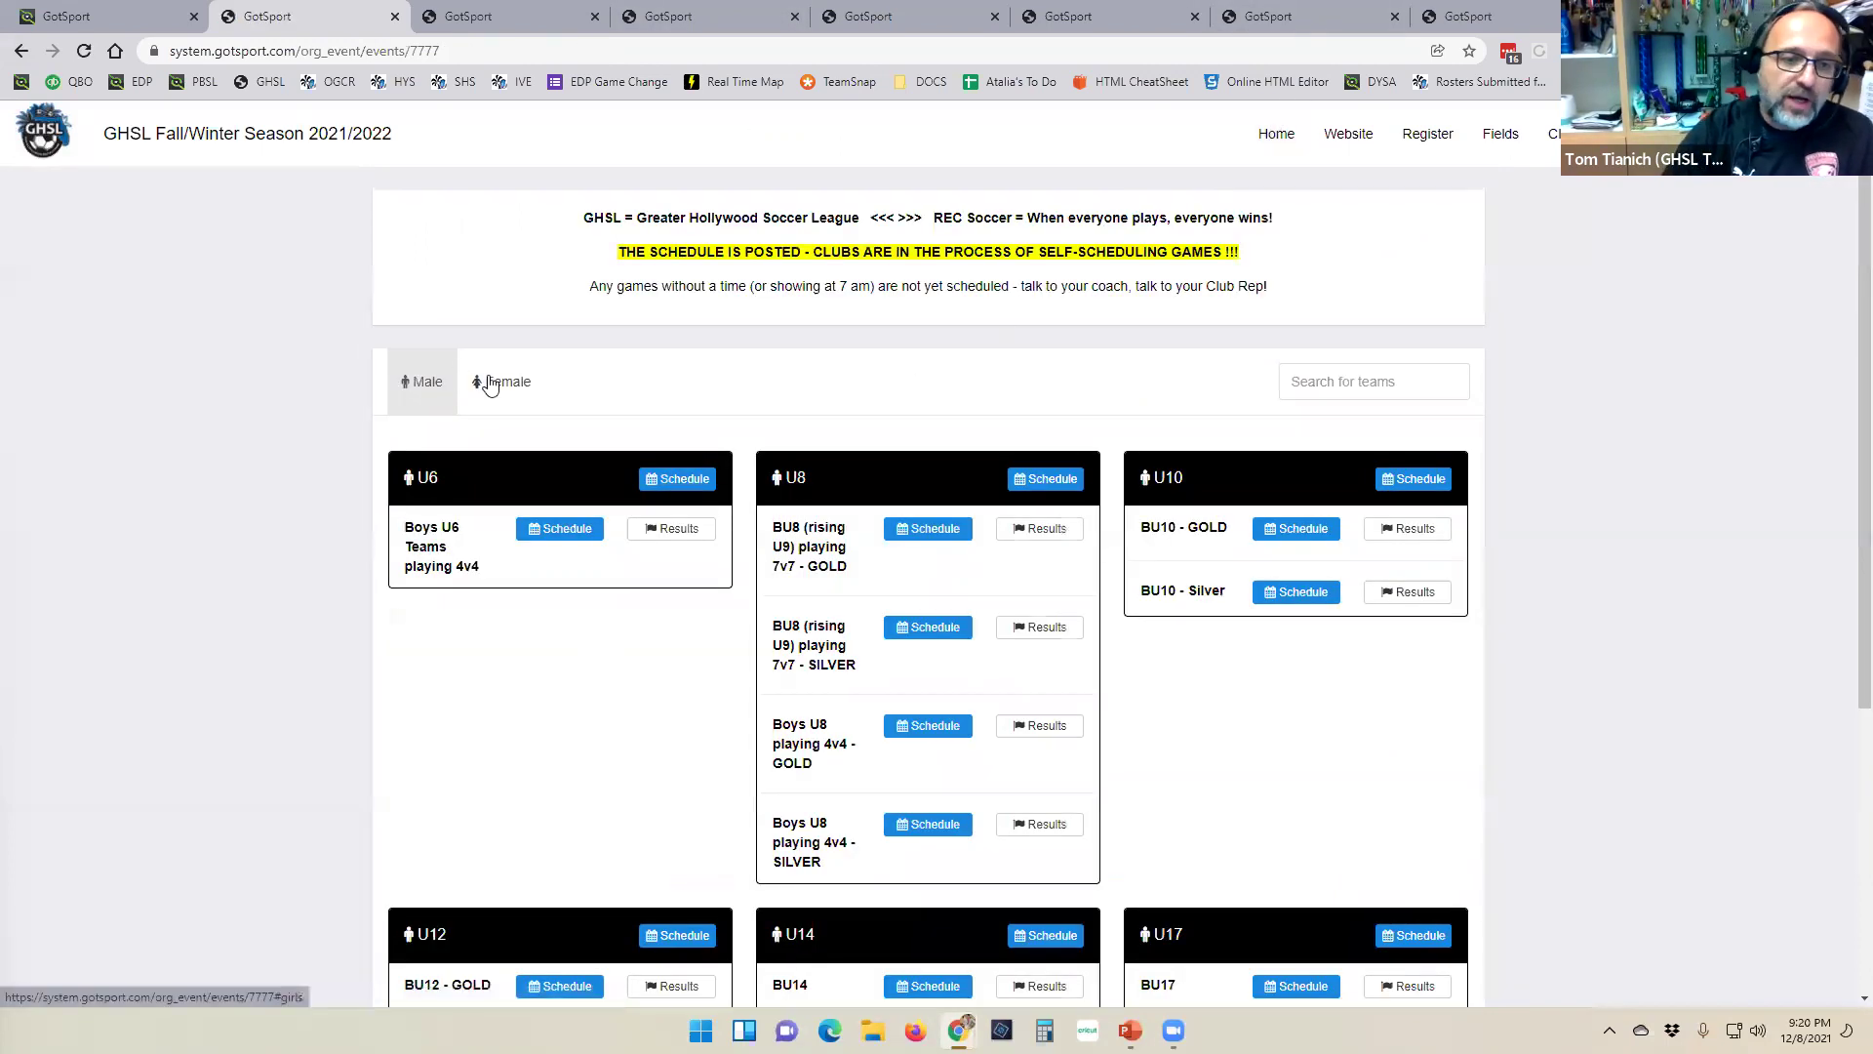
{"action": "left_click", "coordinate": [505, 387]}
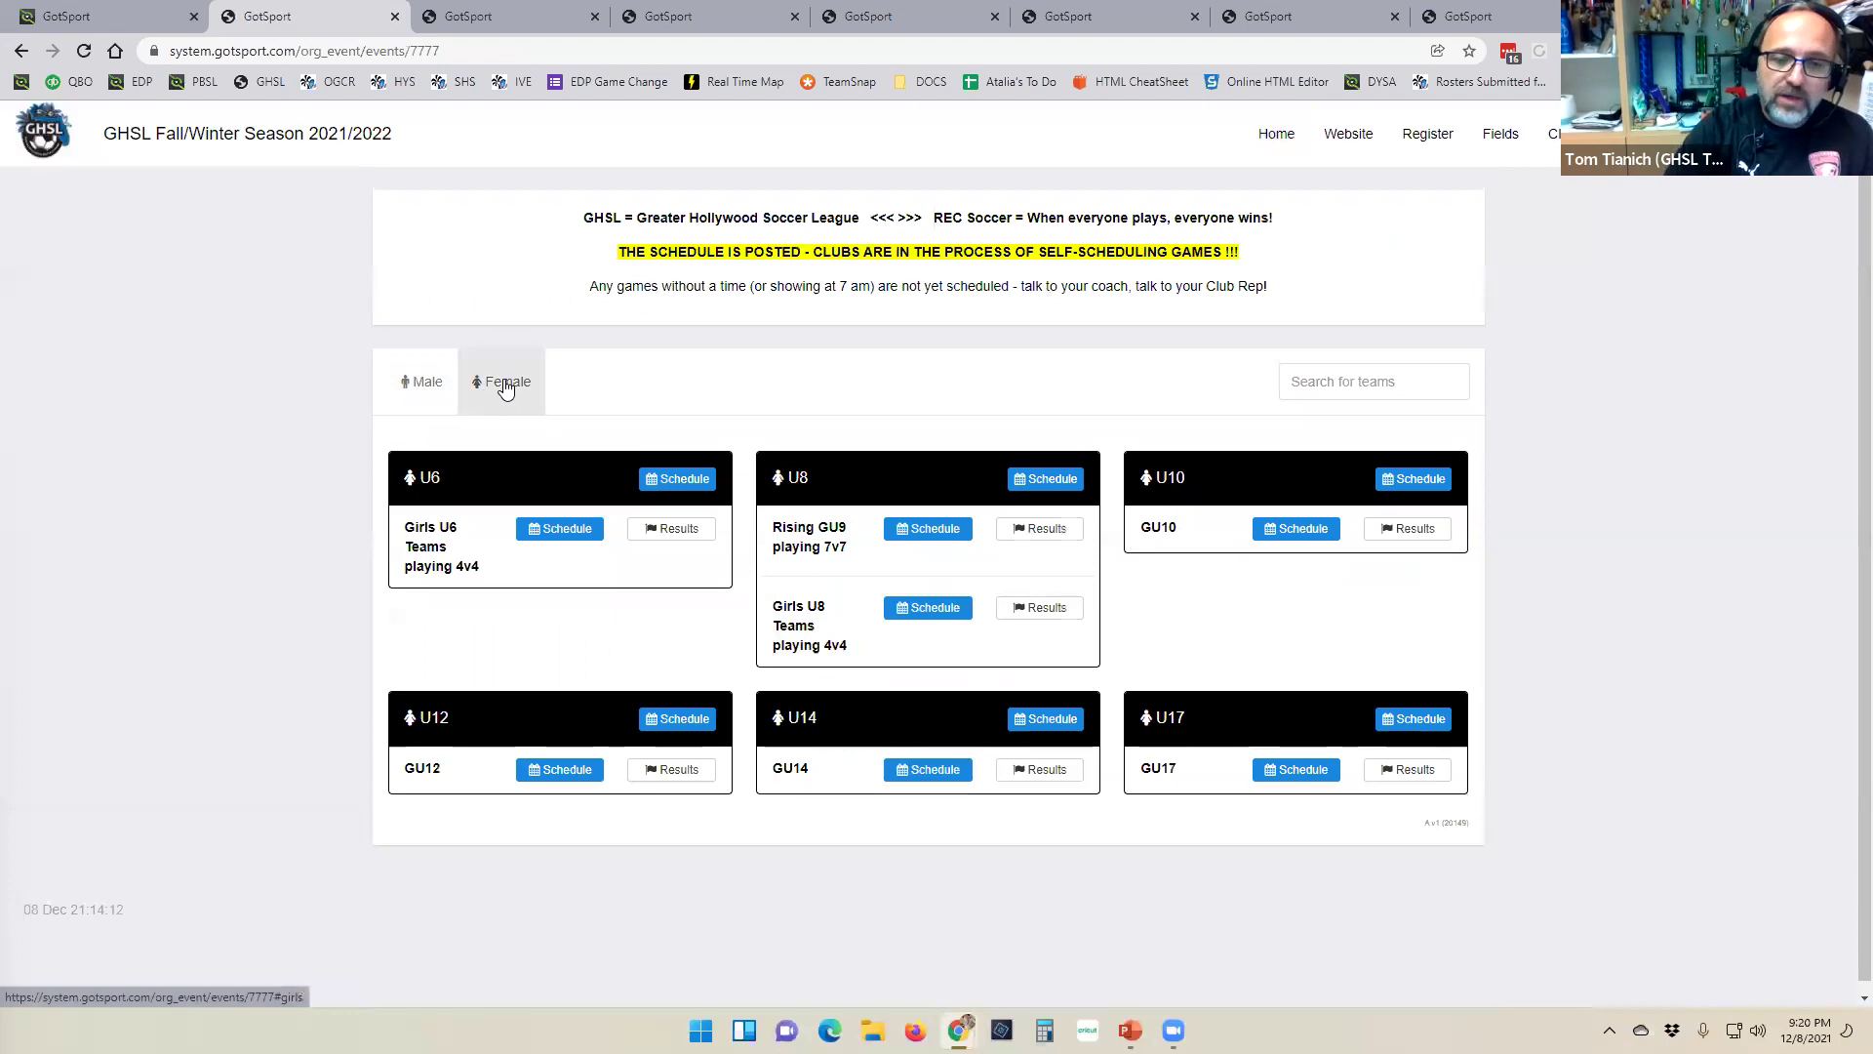
Step: Review the Girls U8 Teams playing 4v4 schedule and return to the division overview
{"action": "left_click", "coordinate": [929, 607]}
{"action": "scroll", "coordinate": [929, 613], "scroll_direction": "down", "scroll_amount": 5}
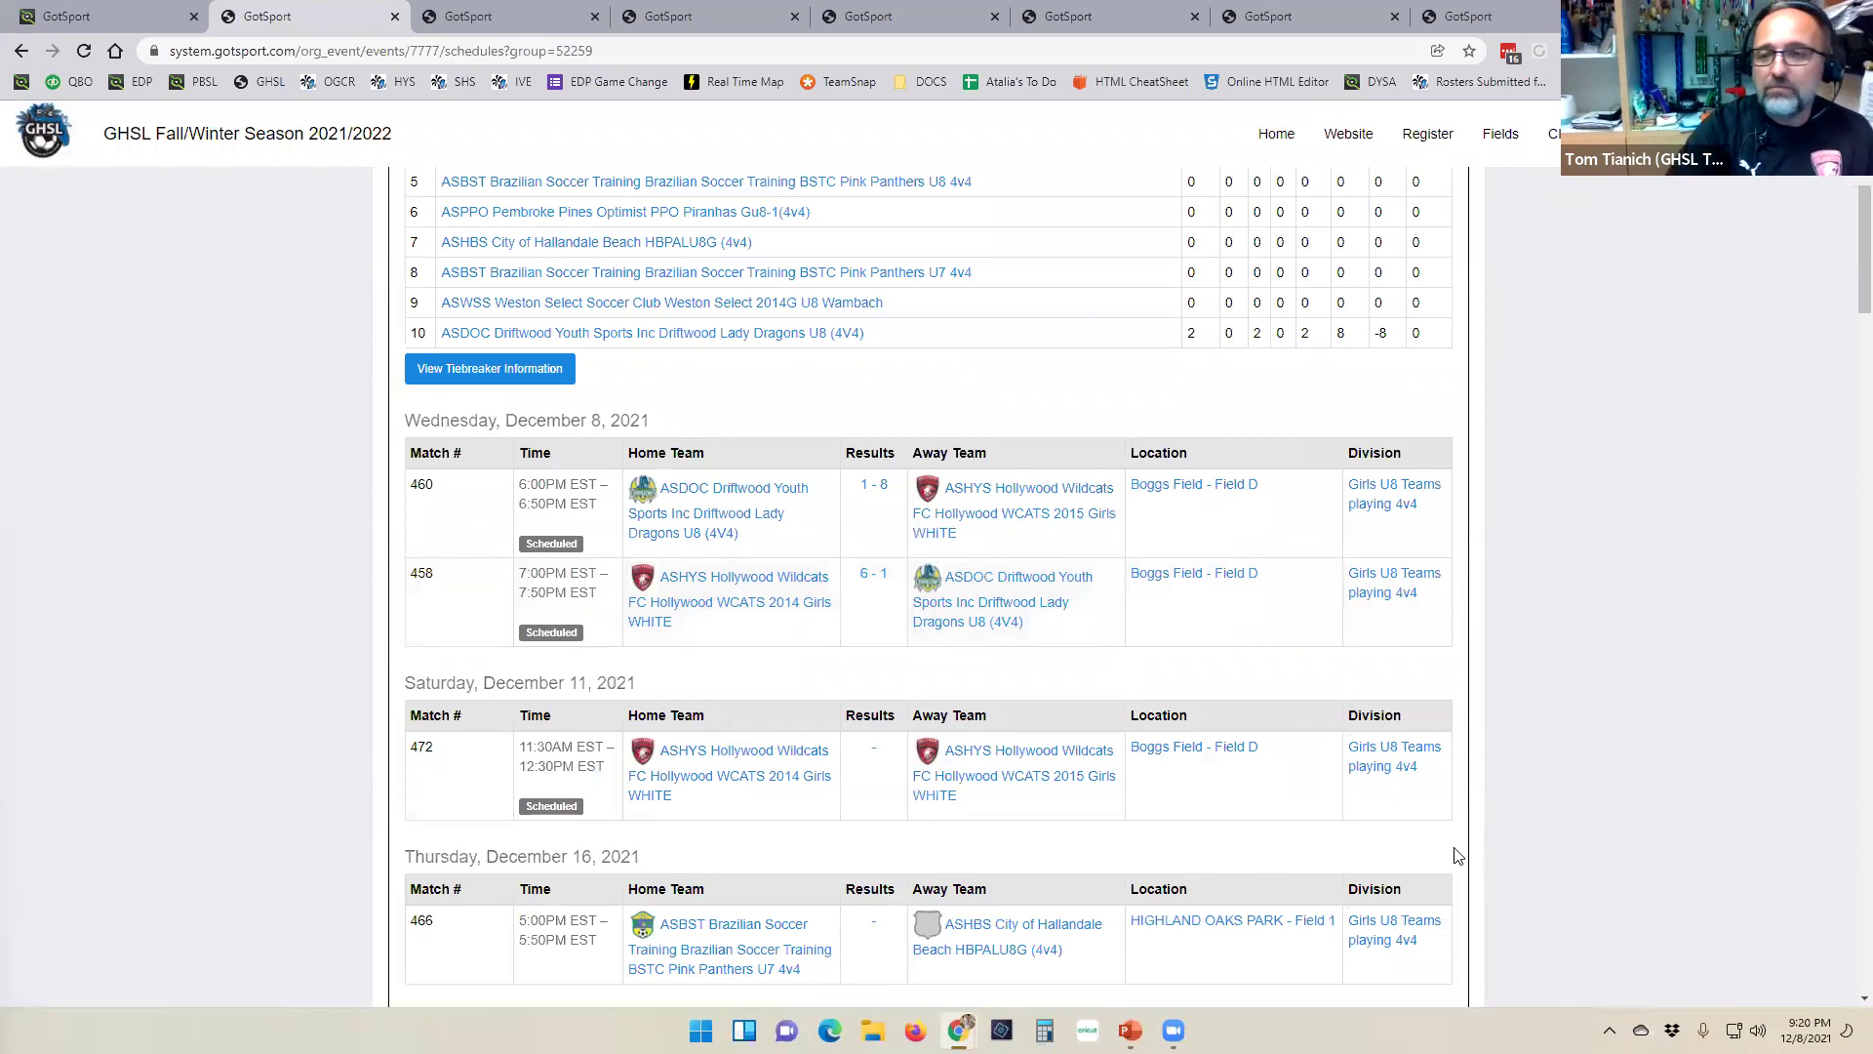
{"action": "scroll", "coordinate": [1464, 856], "scroll_direction": "up", "scroll_amount": 5}
{"action": "left_click", "coordinate": [1278, 133]}
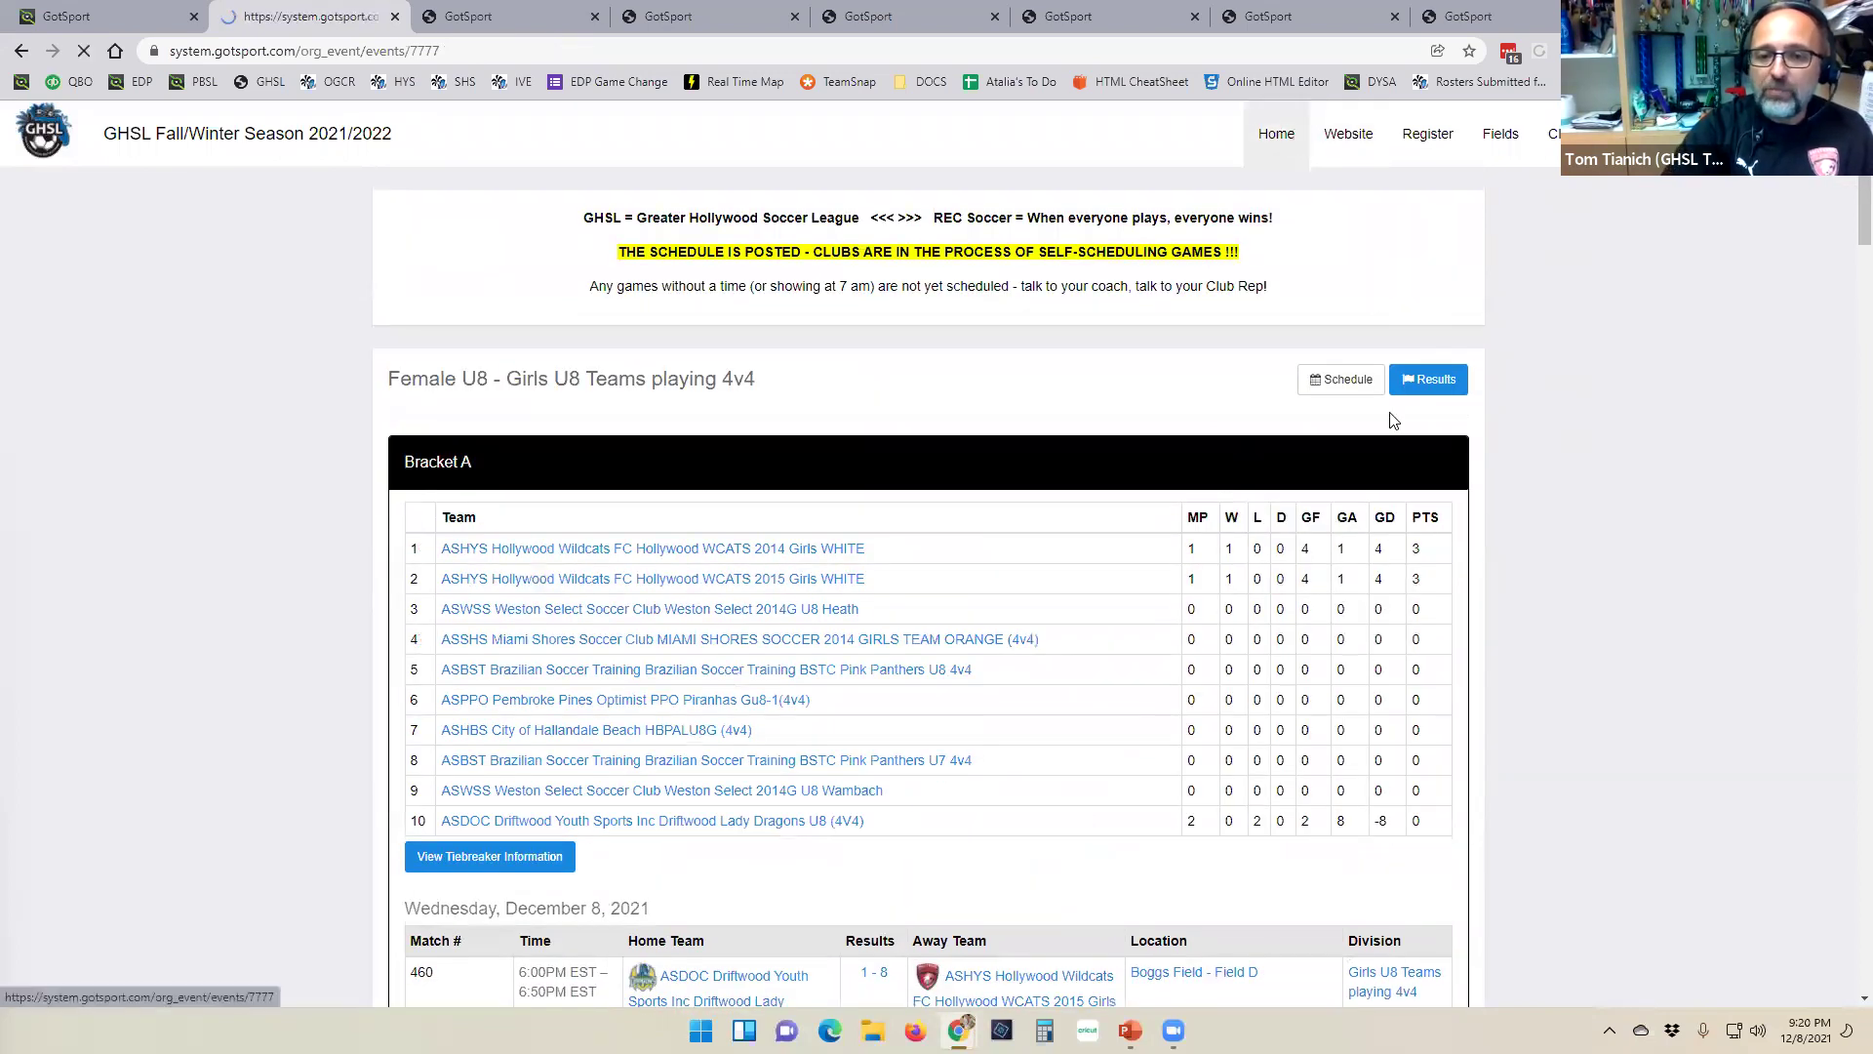
Step: Open the BU17 schedule, scroll down to its 5-team playoff bracket, then return home
{"action": "scroll", "coordinate": [1571, 522], "scroll_direction": "down", "scroll_amount": 6}
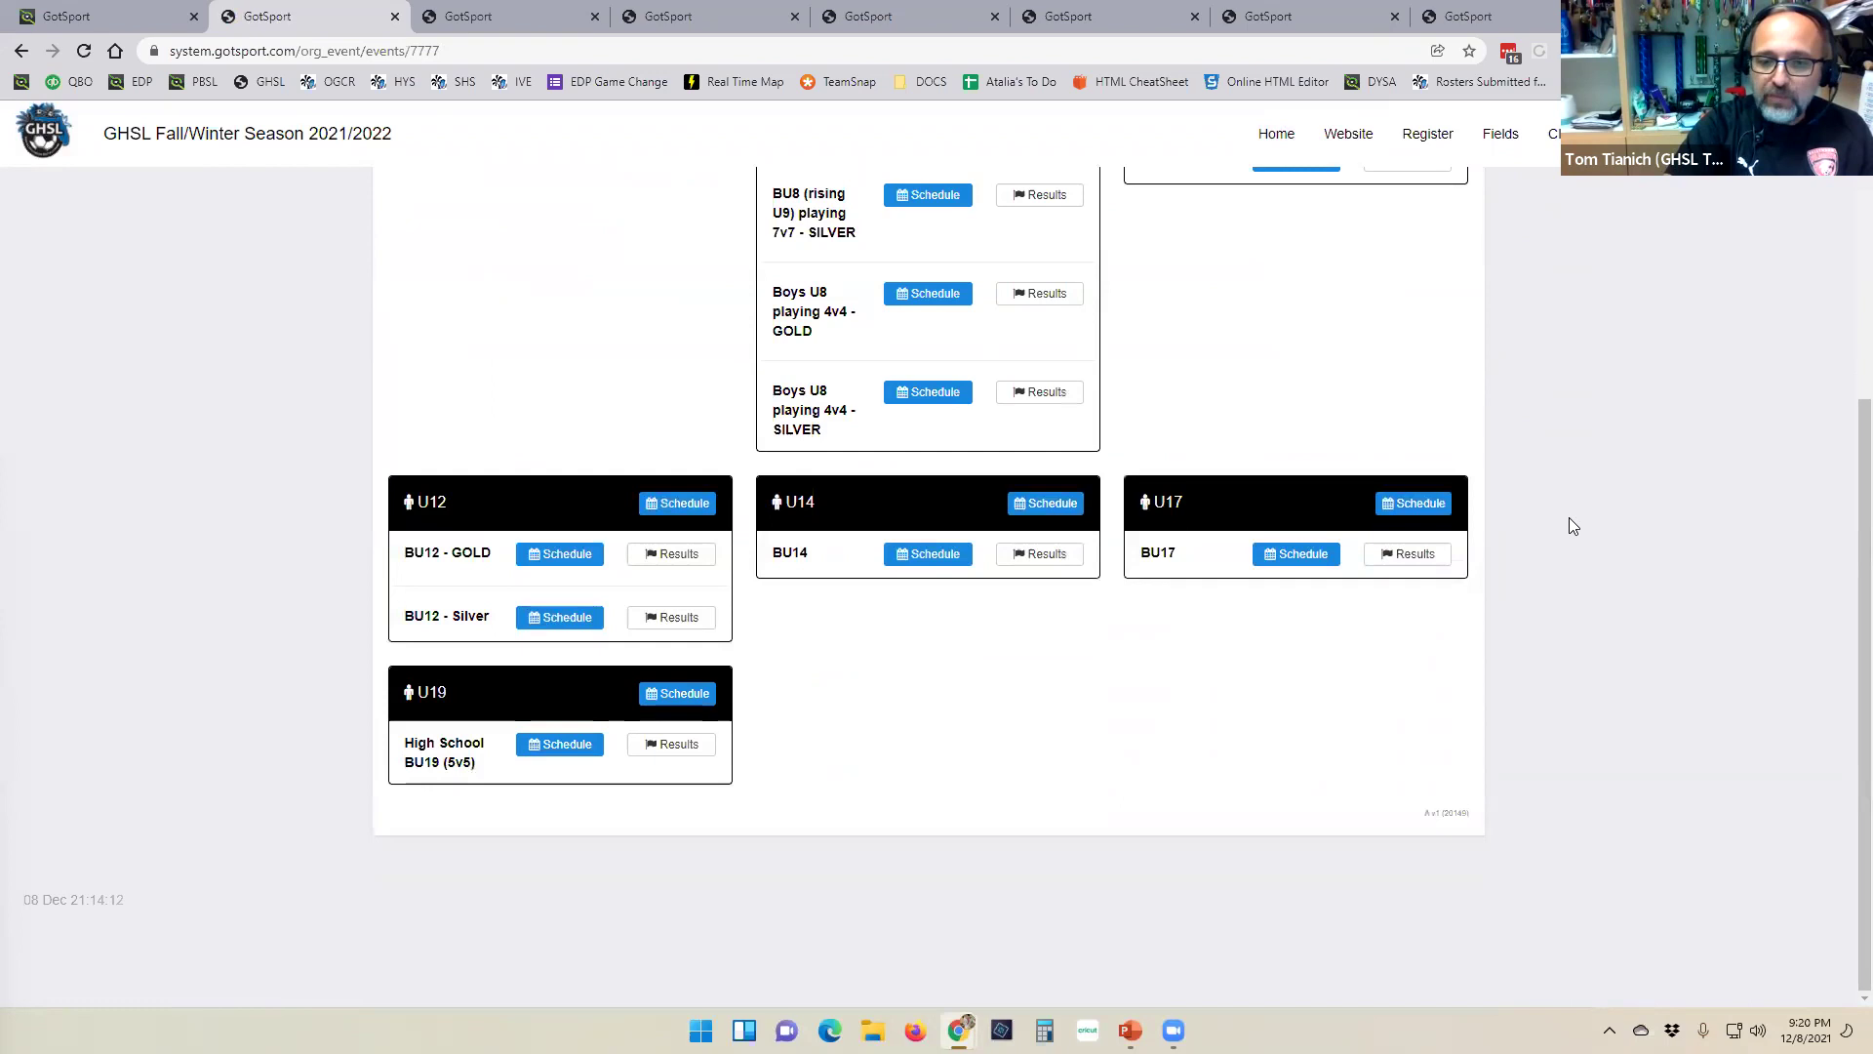
{"action": "left_click", "coordinate": [1297, 554]}
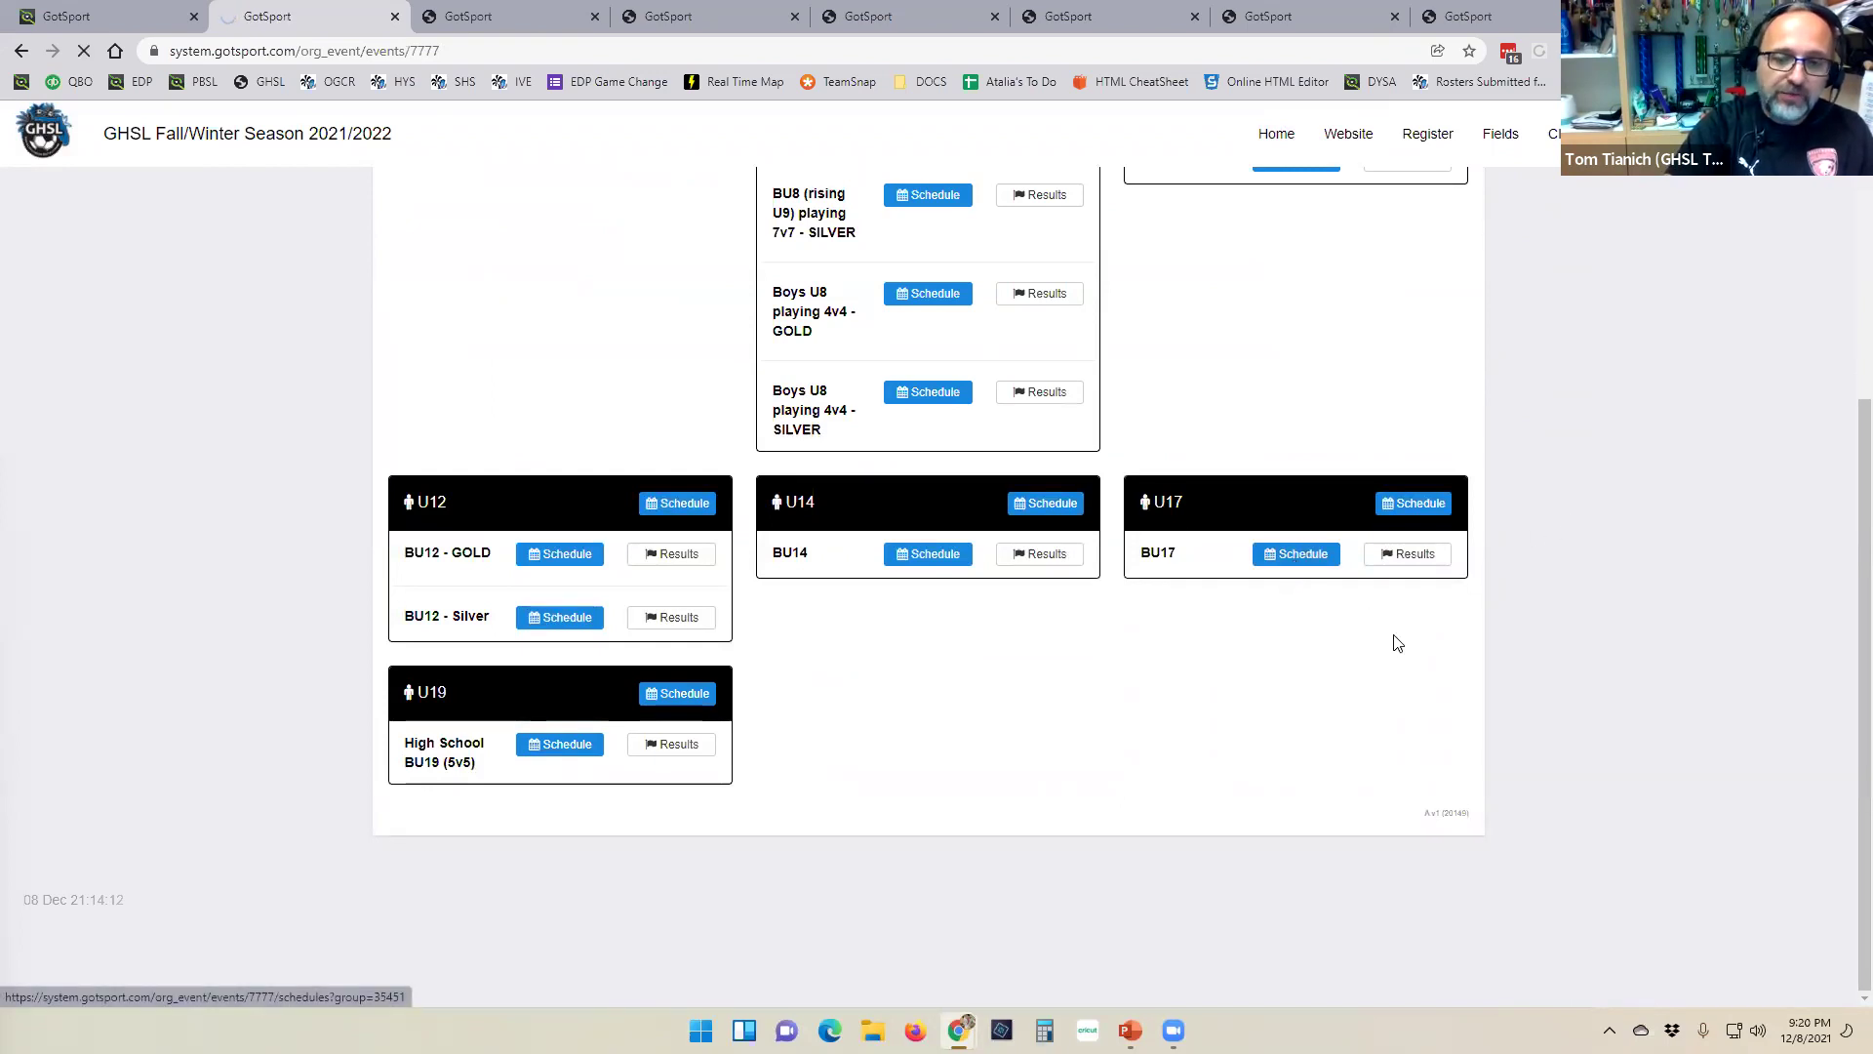
{"action": "scroll", "coordinate": [1395, 641], "scroll_direction": "down", "scroll_amount": 7}
{"action": "scroll", "coordinate": [1171, 566], "scroll_direction": "up", "scroll_amount": 7}
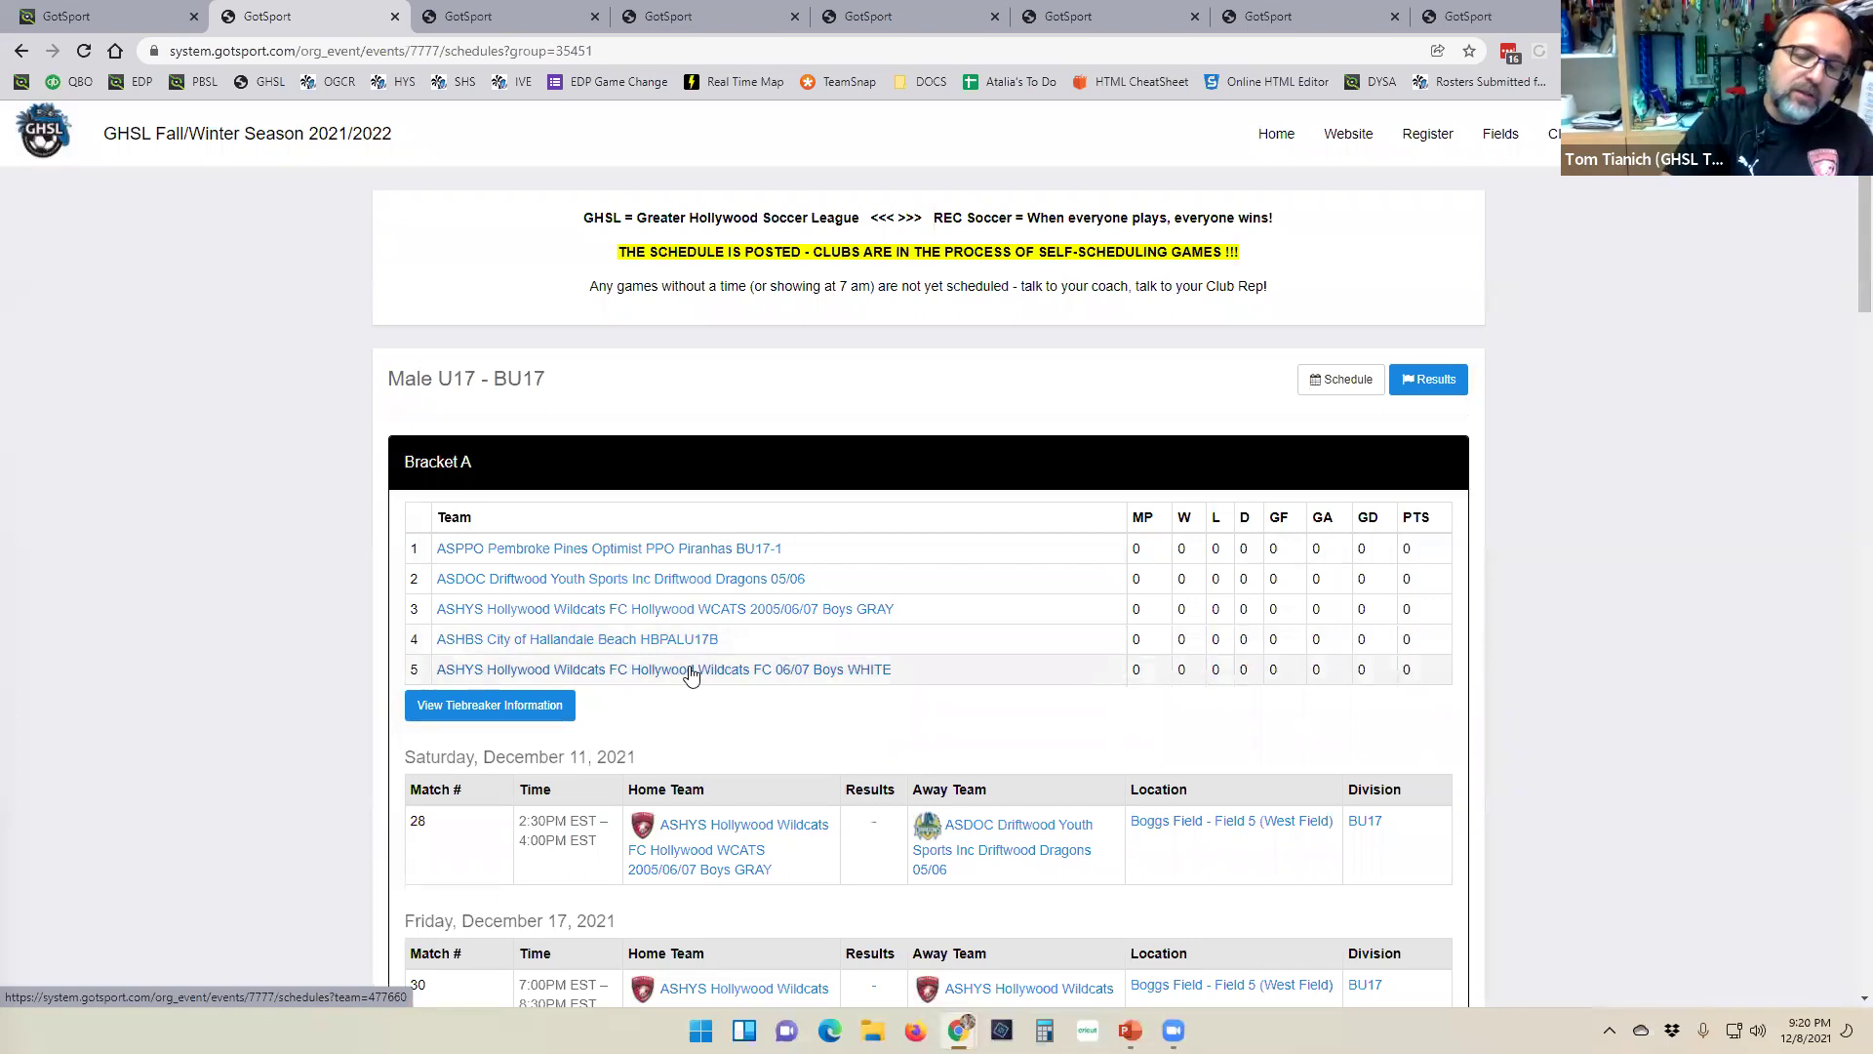
{"action": "scroll", "coordinate": [690, 673], "scroll_direction": "down", "scroll_amount": 10}
{"action": "scroll", "coordinate": [689, 673], "scroll_direction": "up", "scroll_amount": 7}
{"action": "scroll", "coordinate": [763, 623], "scroll_direction": "down", "scroll_amount": 12}
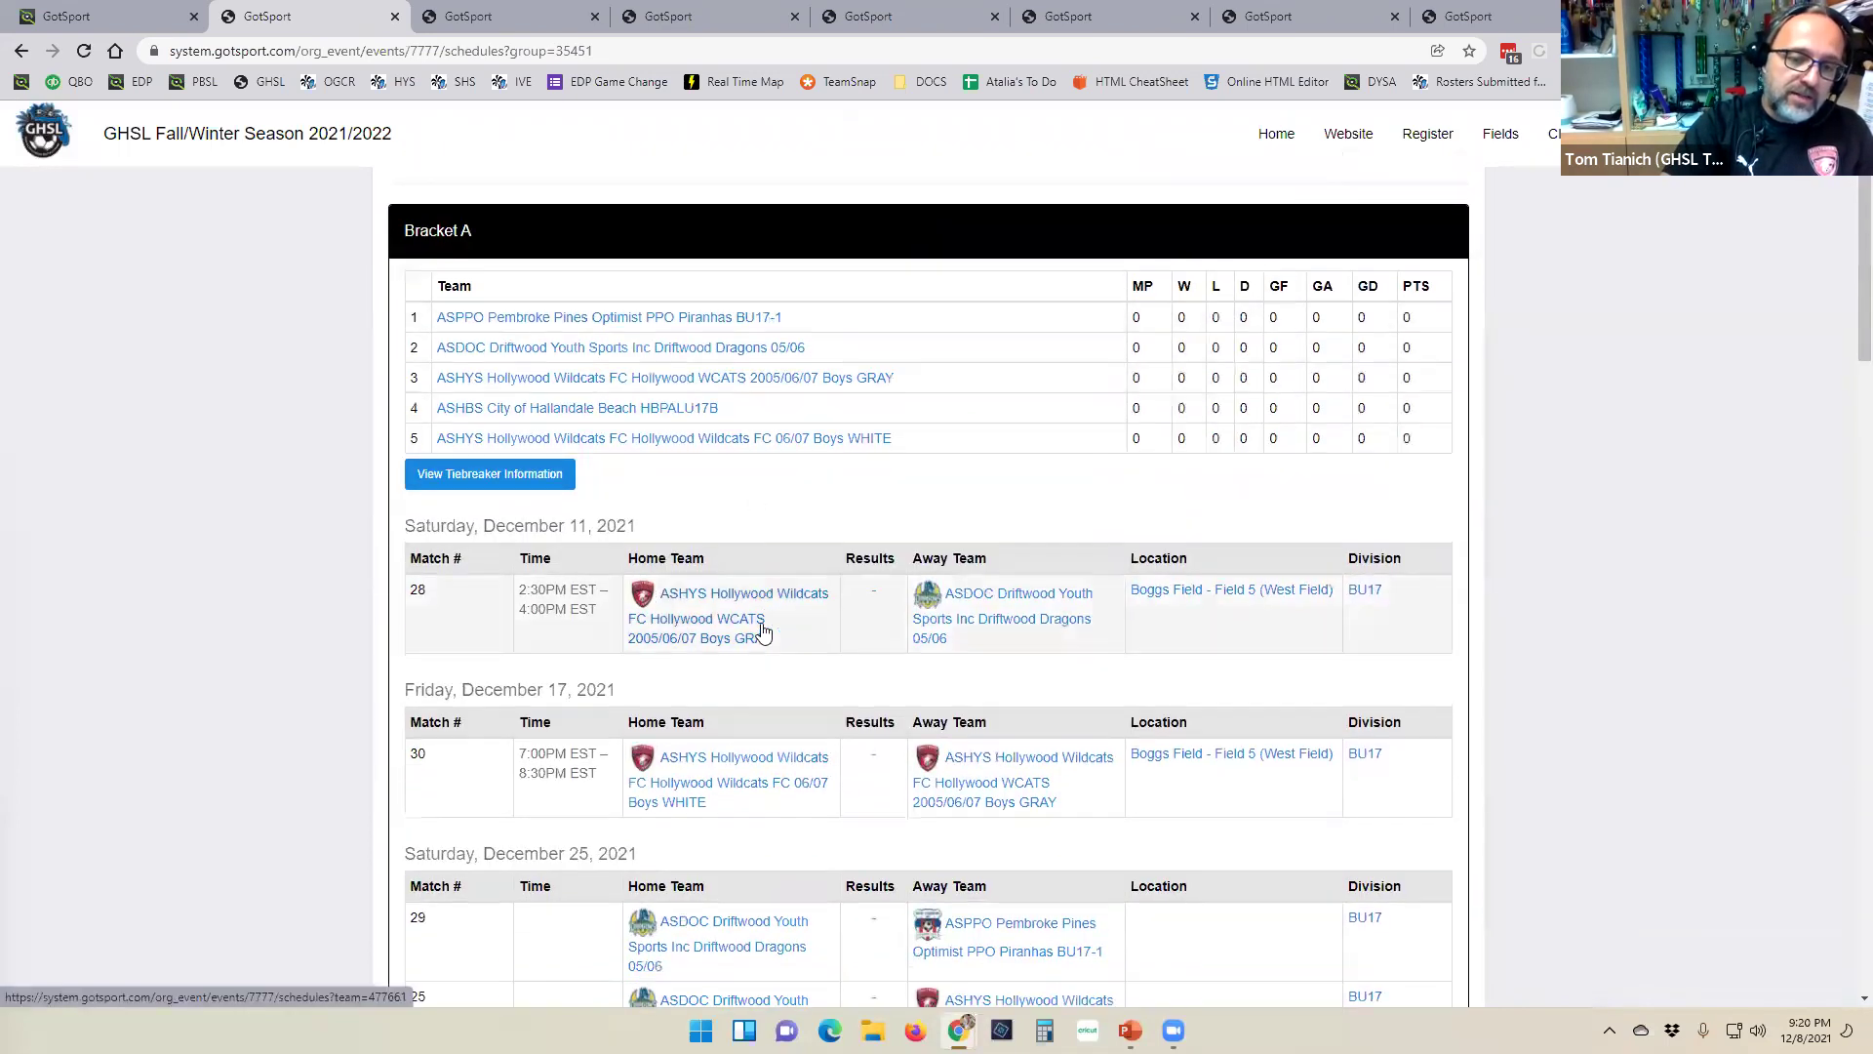
{"action": "scroll", "coordinate": [764, 622], "scroll_direction": "down", "scroll_amount": 10}
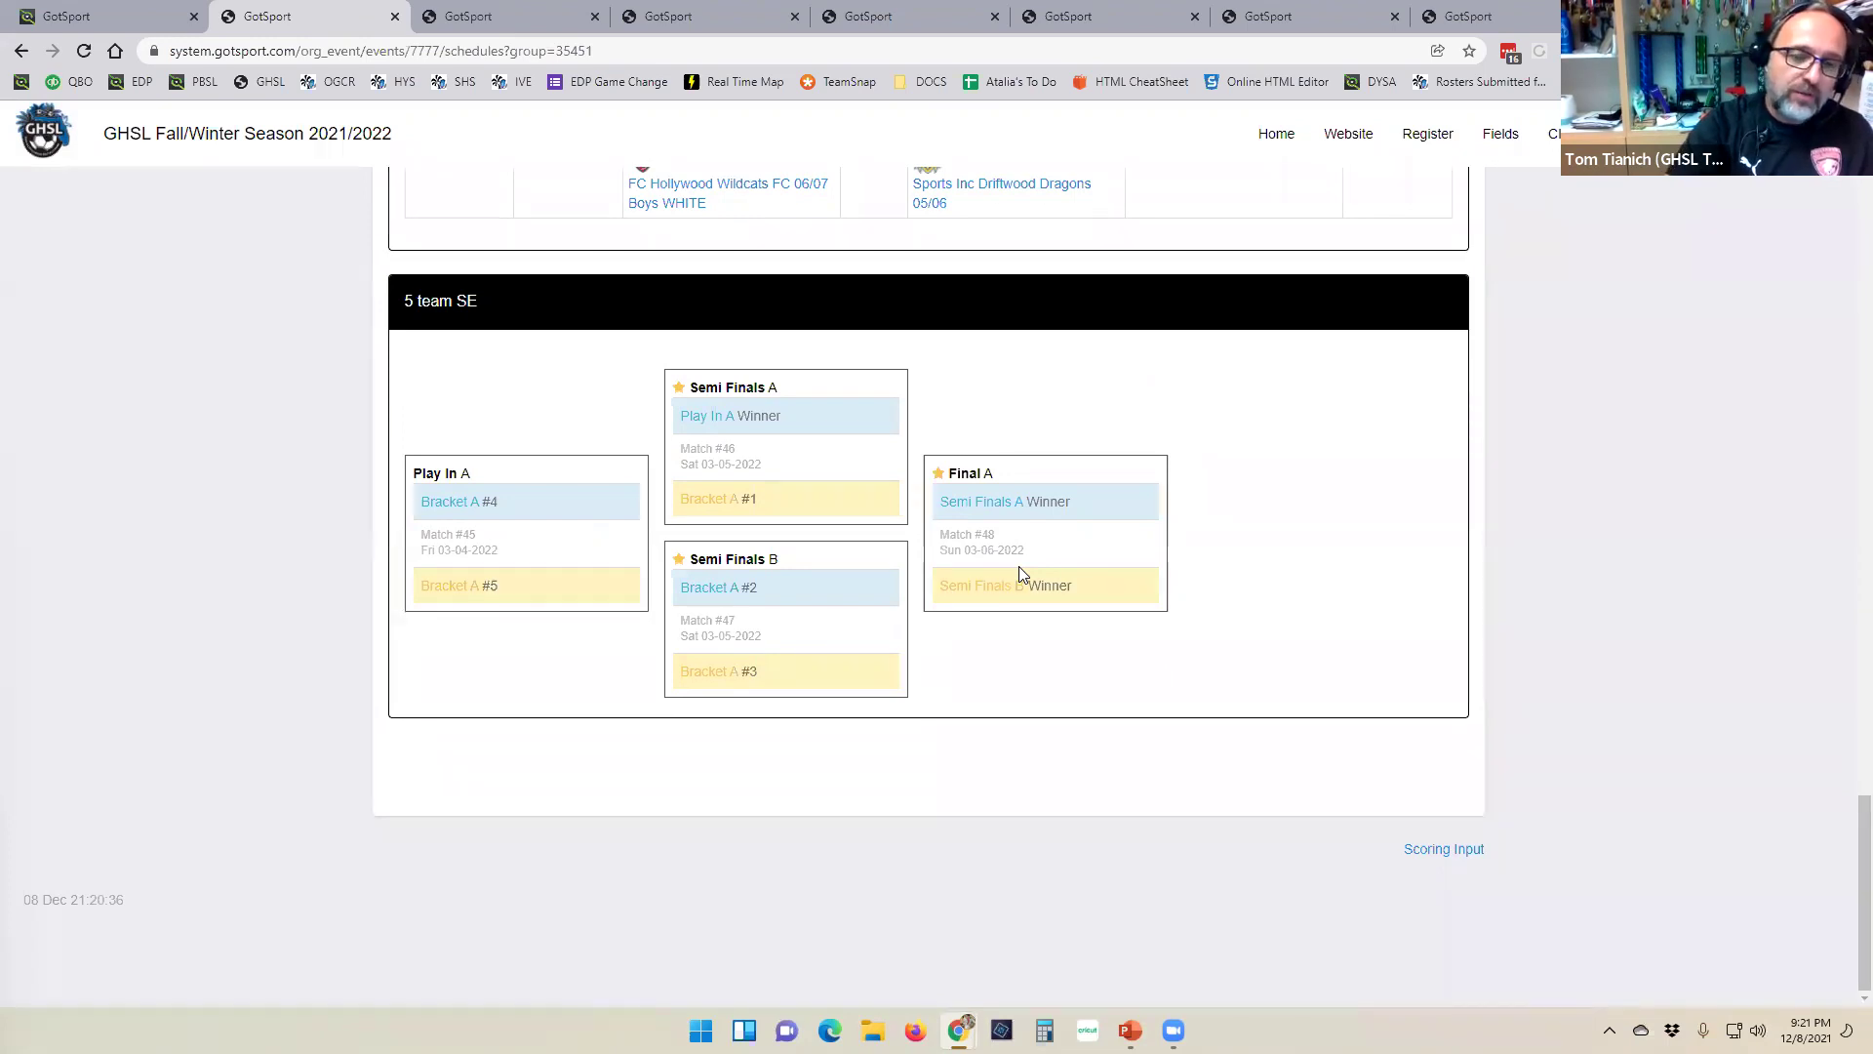
{"action": "left_click", "coordinate": [1277, 132]}
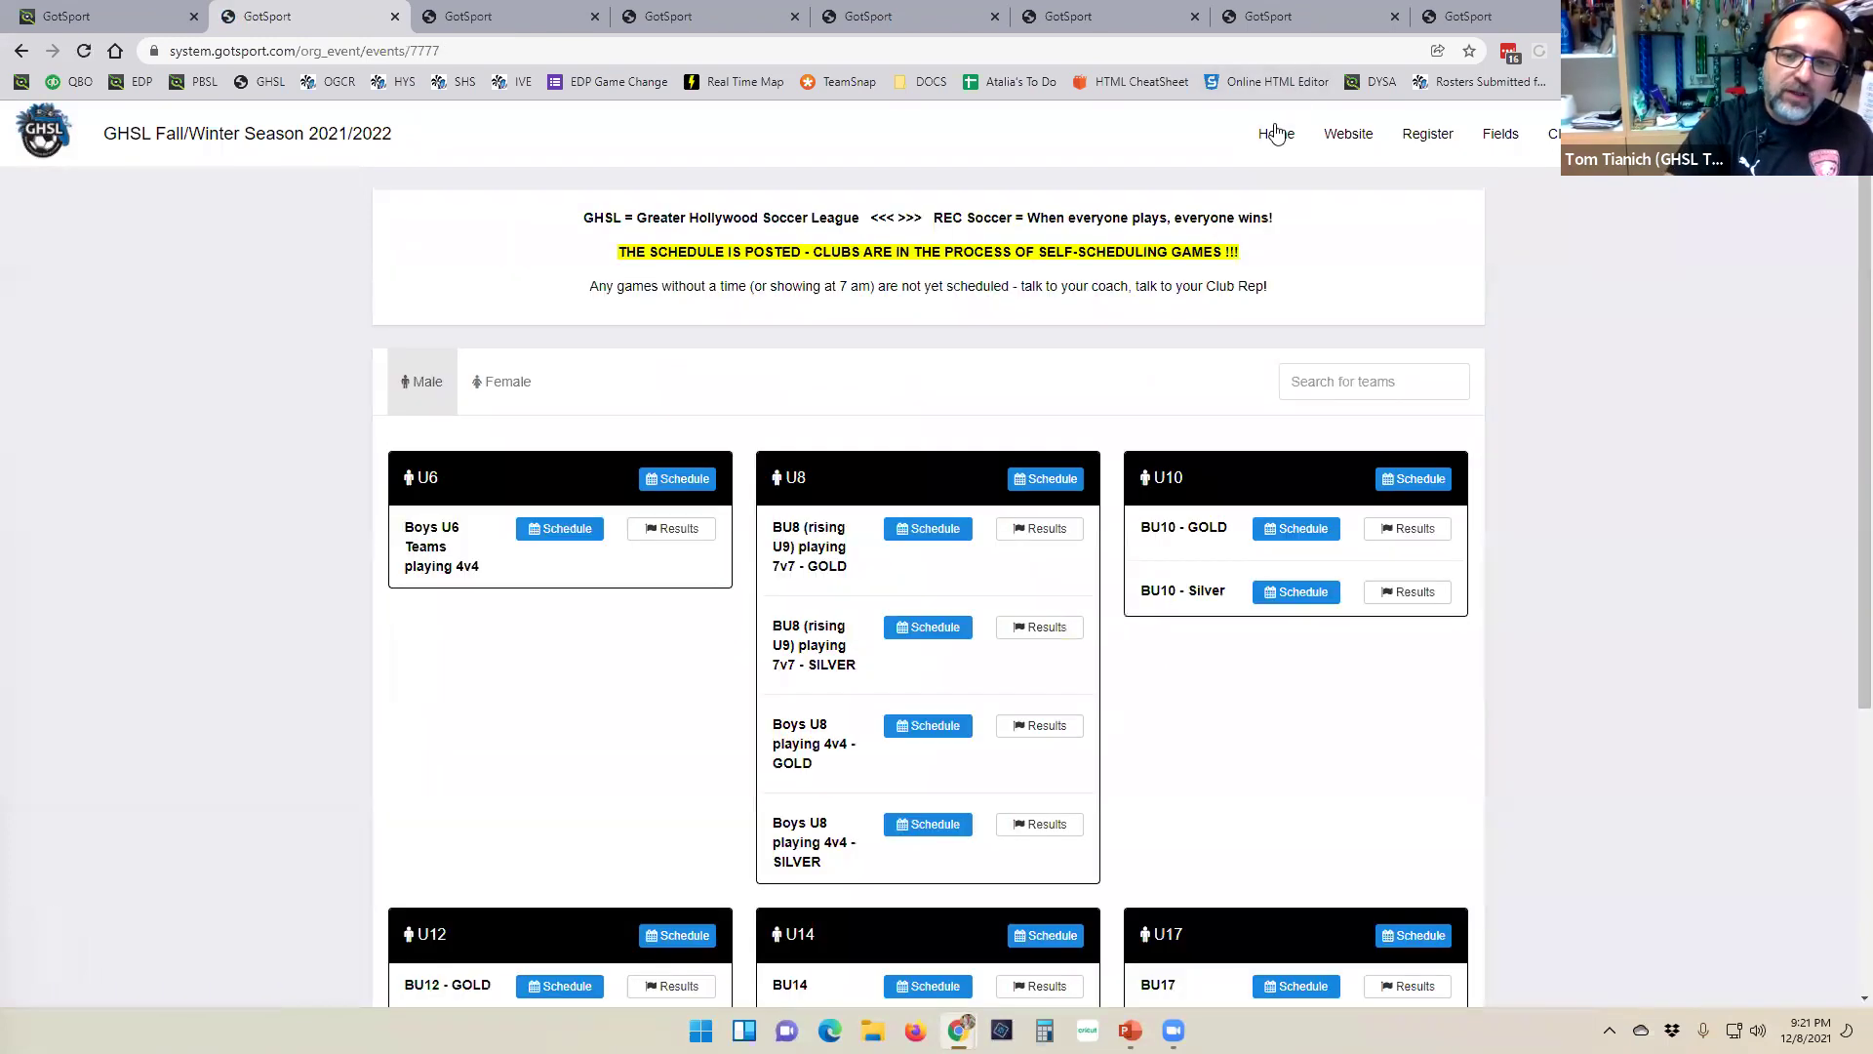
{"action": "left_click", "coordinate": [1295, 593]}
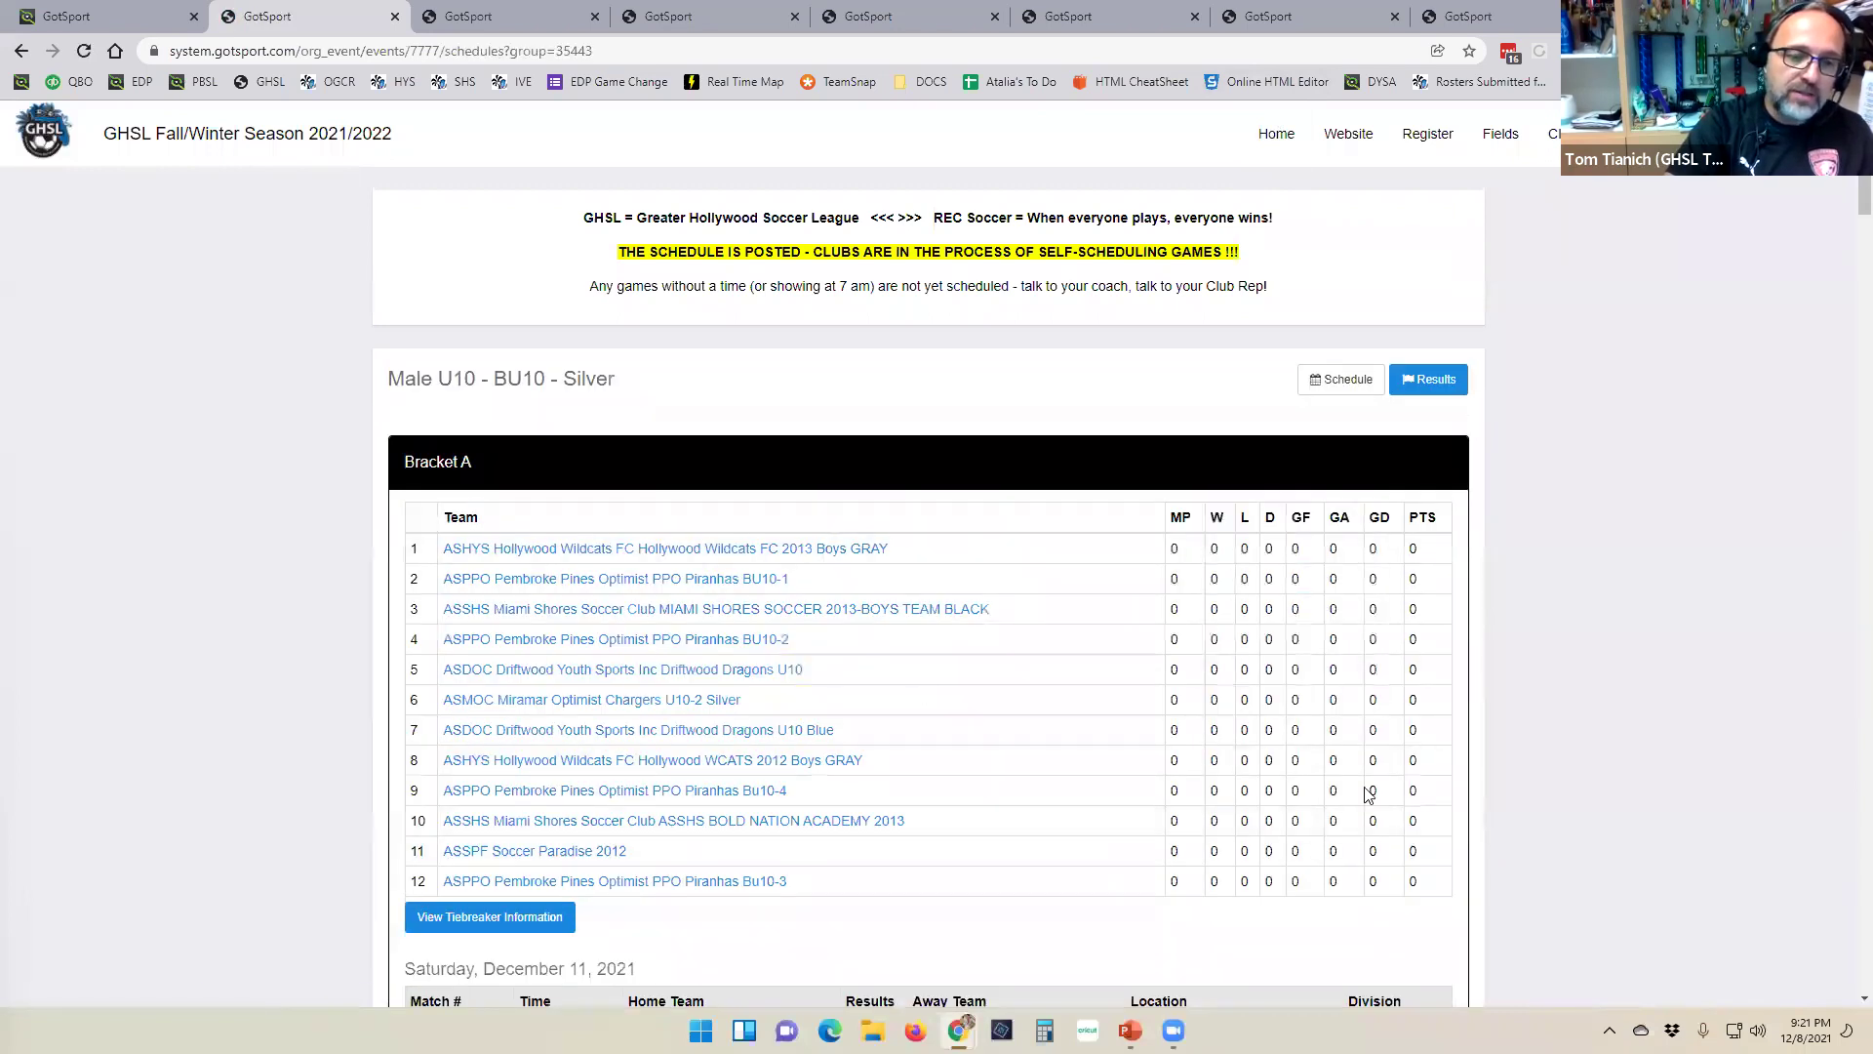
{"action": "scroll", "coordinate": [1563, 624], "scroll_direction": "down", "scroll_amount": 2}
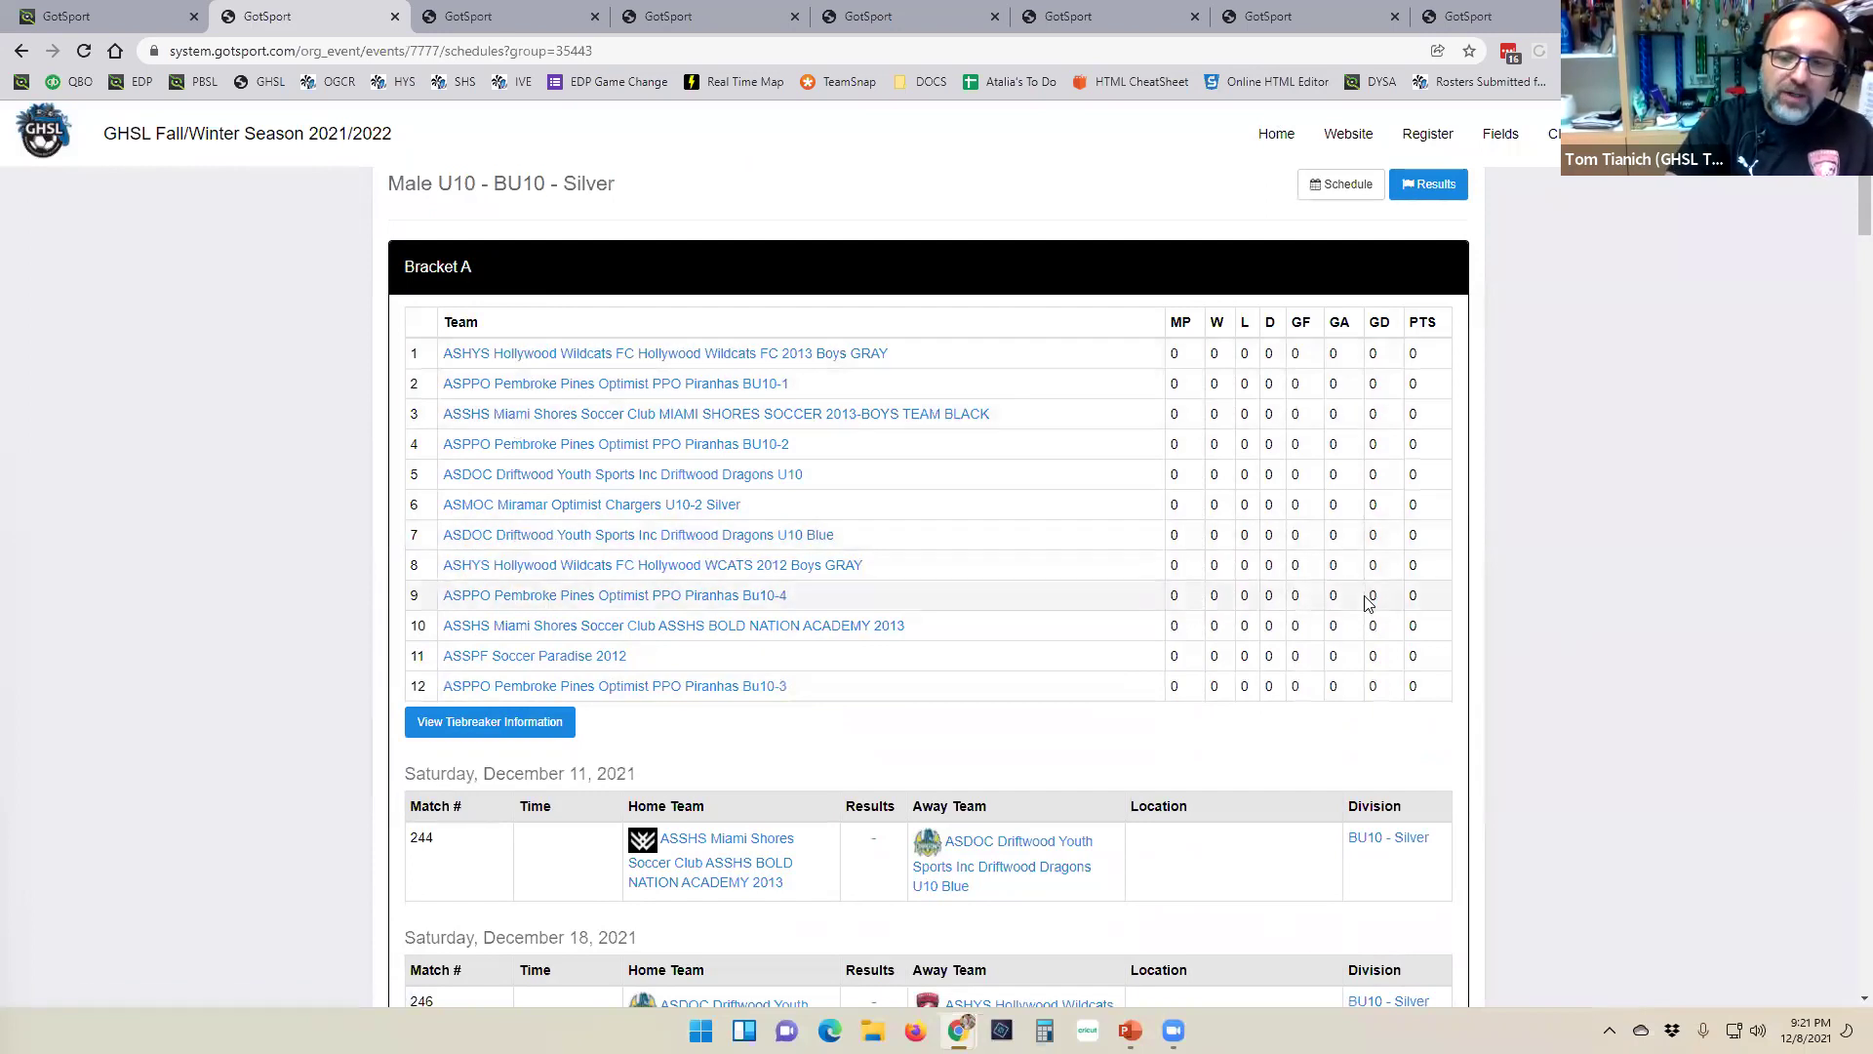
{"action": "scroll", "coordinate": [1365, 602], "scroll_direction": "down", "scroll_amount": 7}
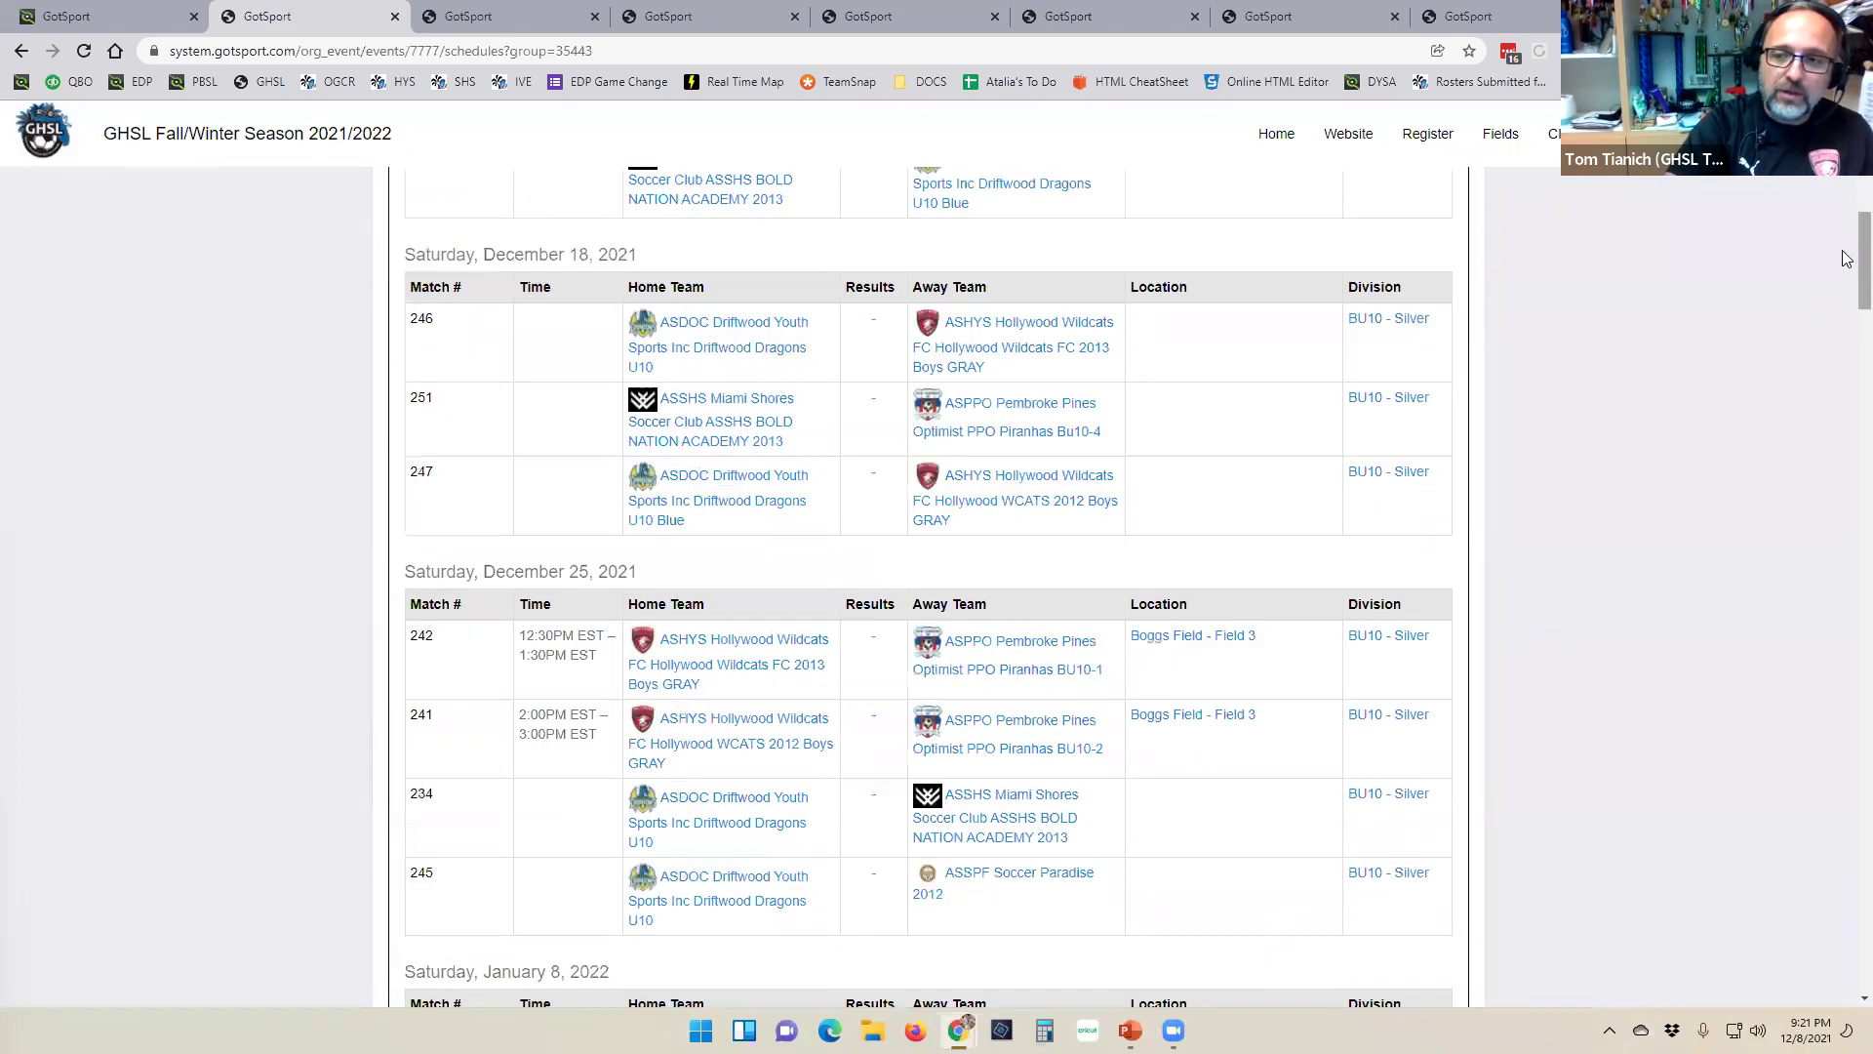
{"action": "scroll", "coordinate": [1847, 264], "scroll_direction": "down", "scroll_amount": 20}
{"action": "scroll", "coordinate": [1846, 956], "scroll_direction": "down", "scroll_amount": 20}
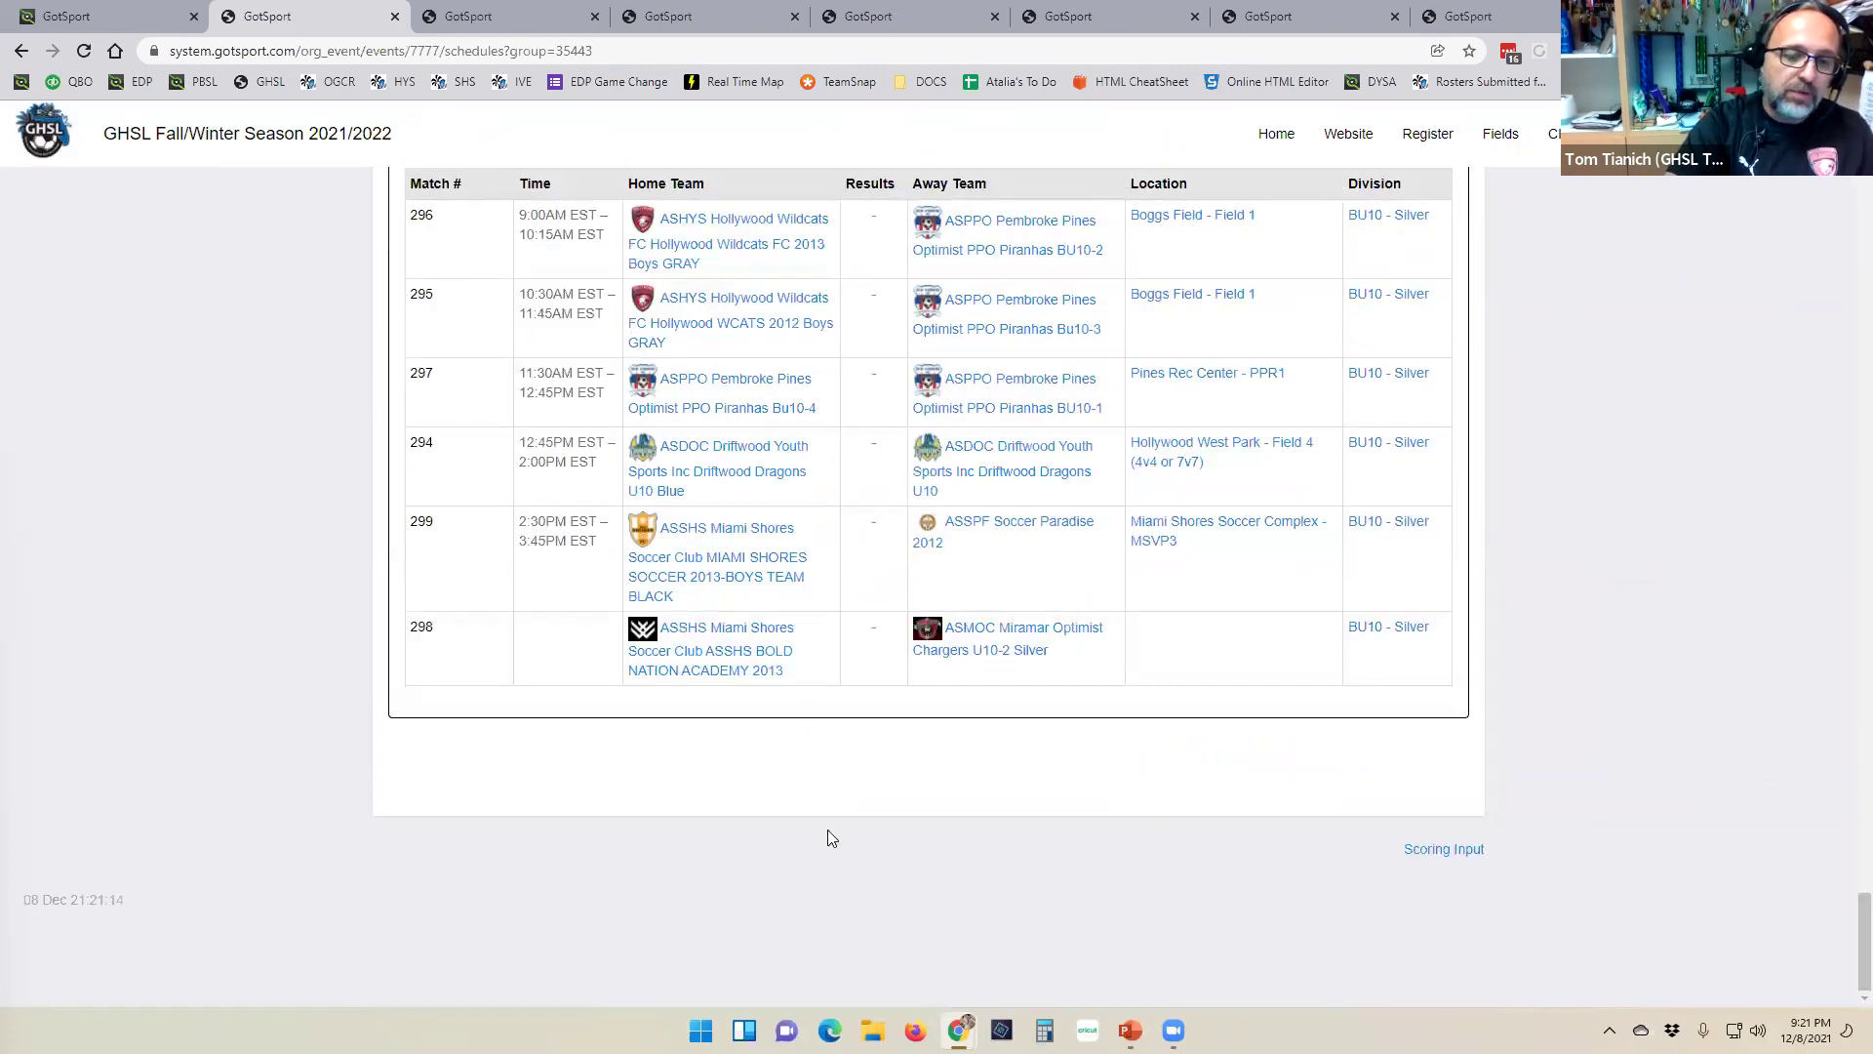
{"action": "left_click_drag", "start_coordinate": [1864, 936], "coordinate": [1864, 195]}
{"action": "left_click", "coordinate": [1270, 134]}
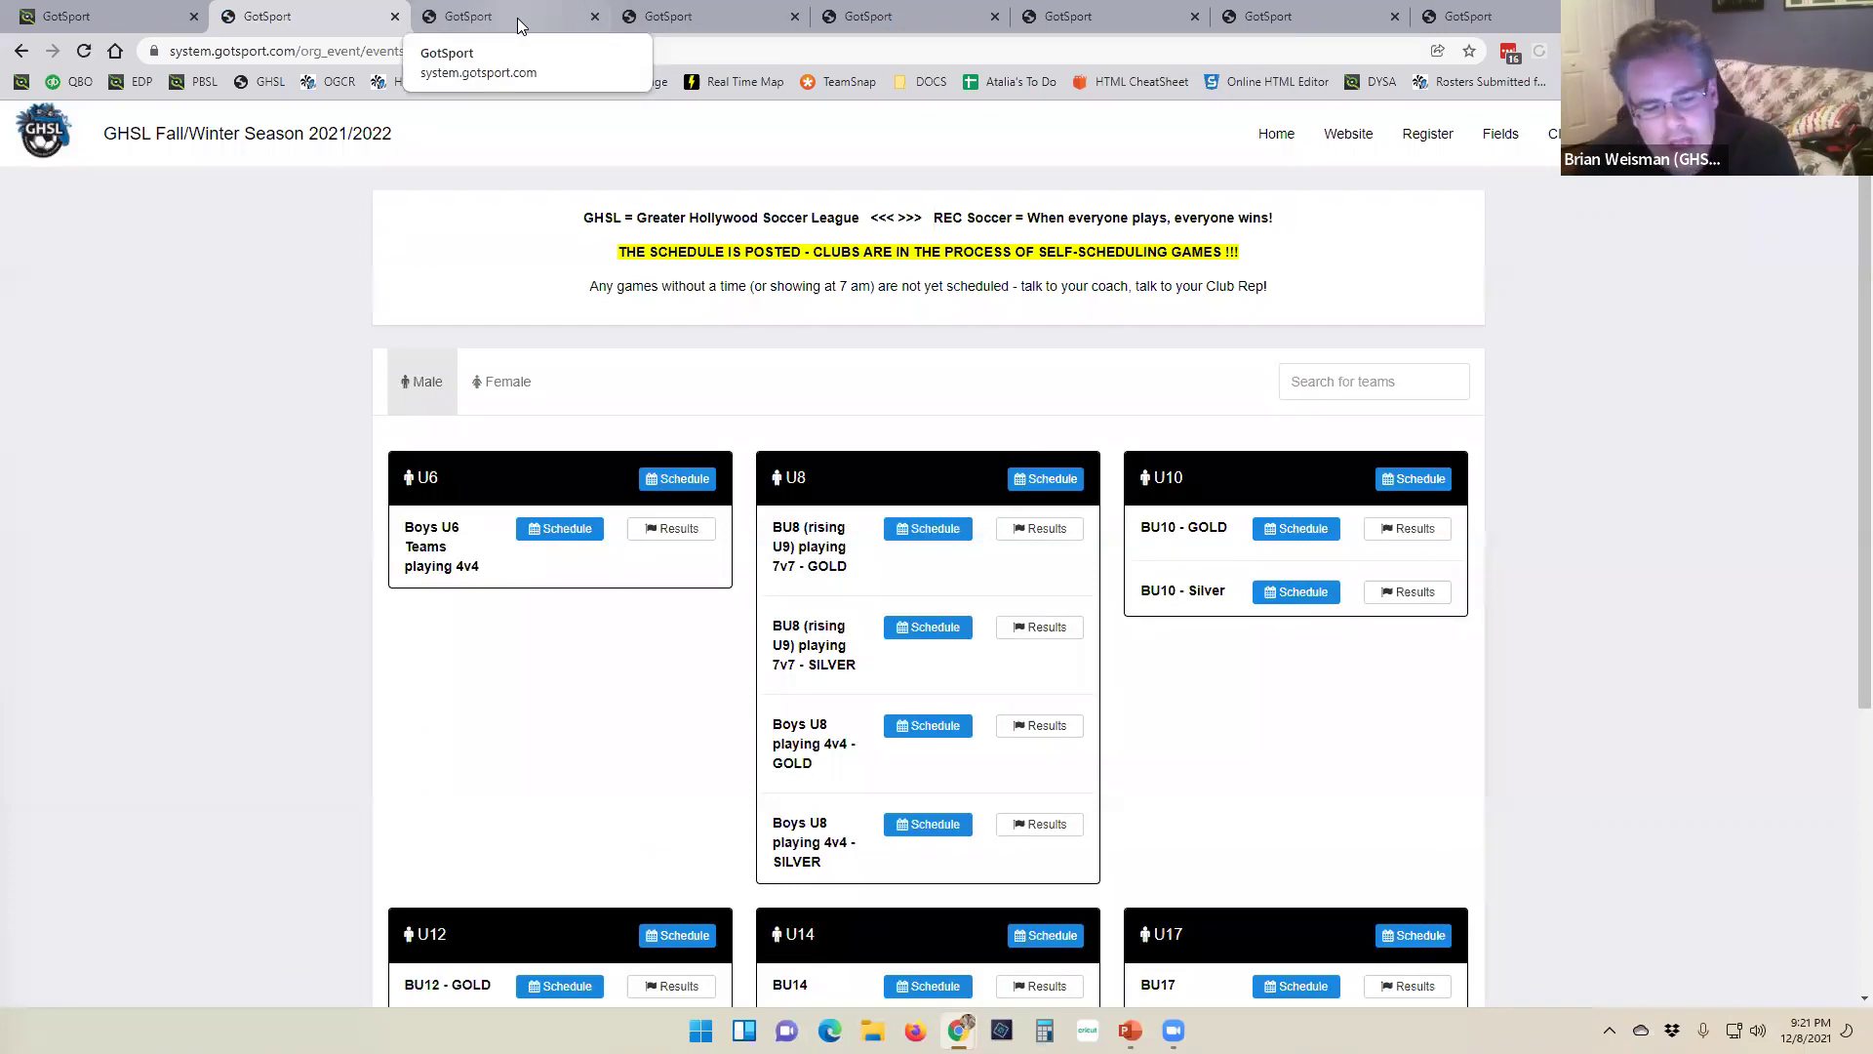
Step: Close the leftover GotSport schedule tabs and switch to the Hollywood Wildcats FC club dashboard
{"action": "left_click", "coordinate": [517, 18]}
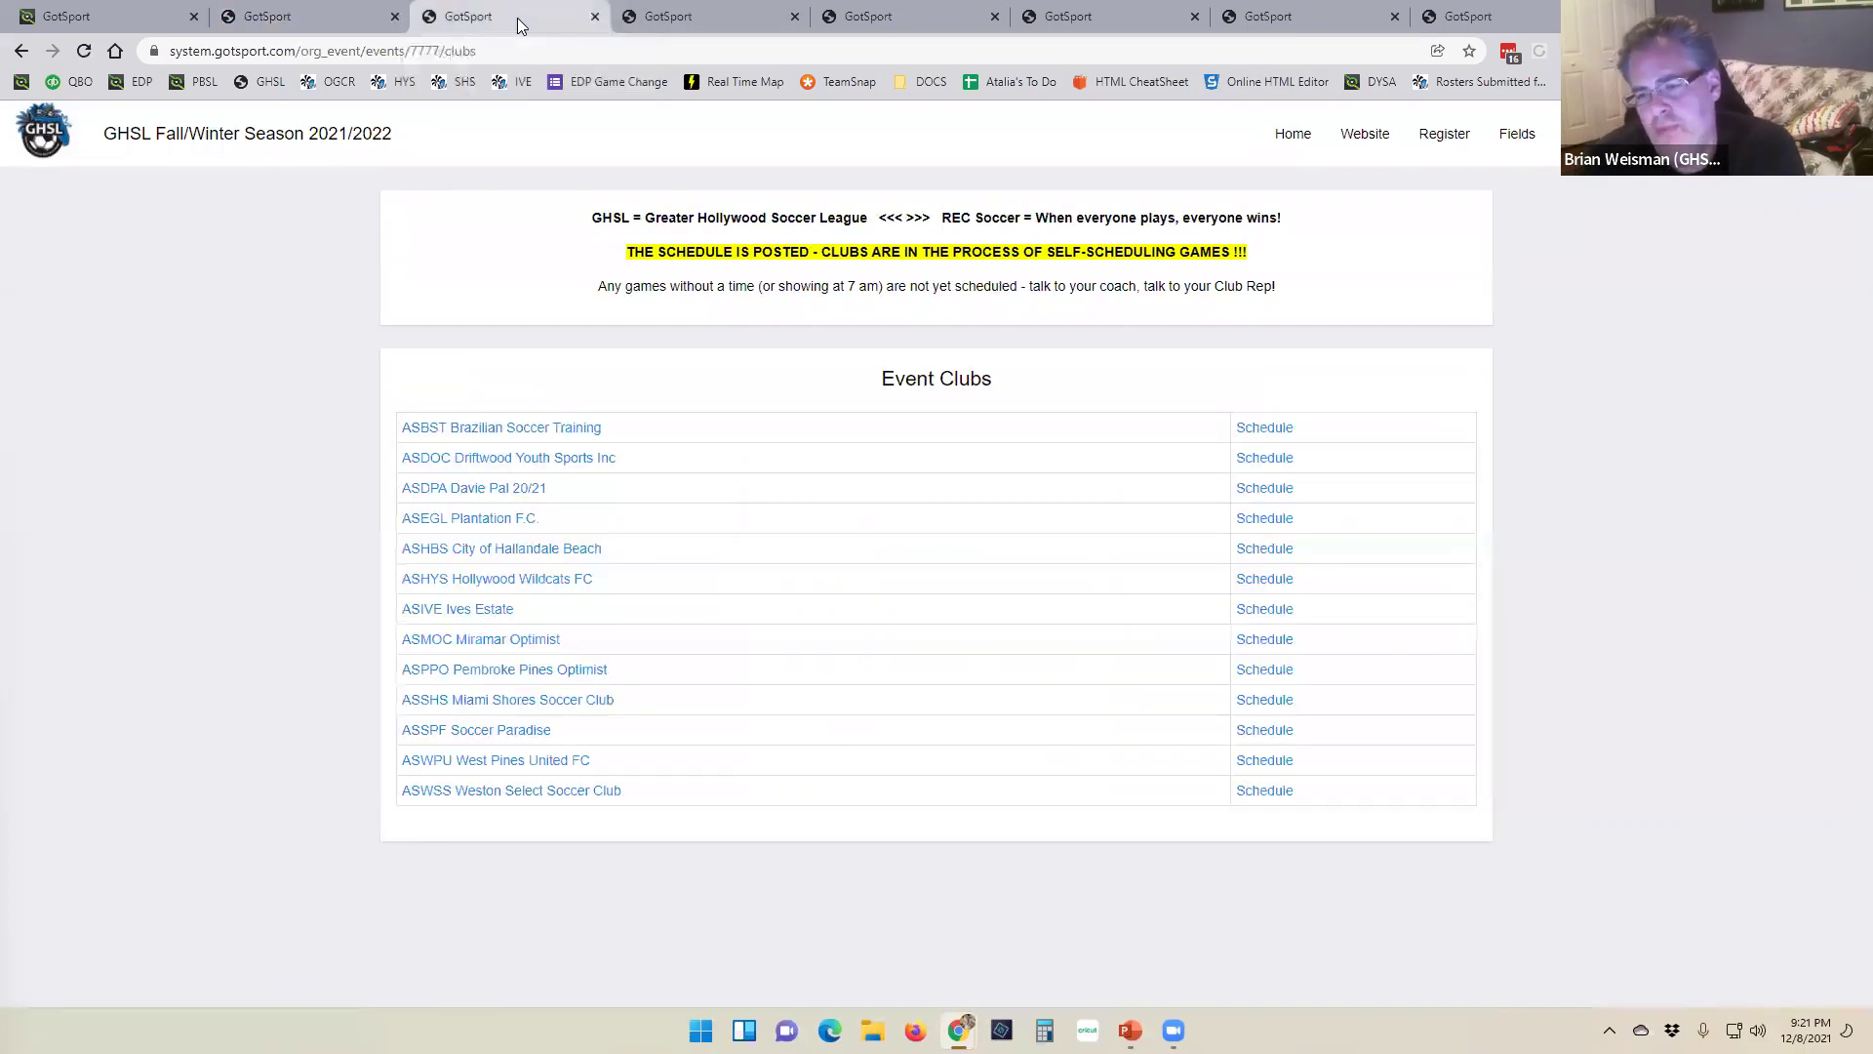
{"action": "left_click", "coordinate": [298, 14]}
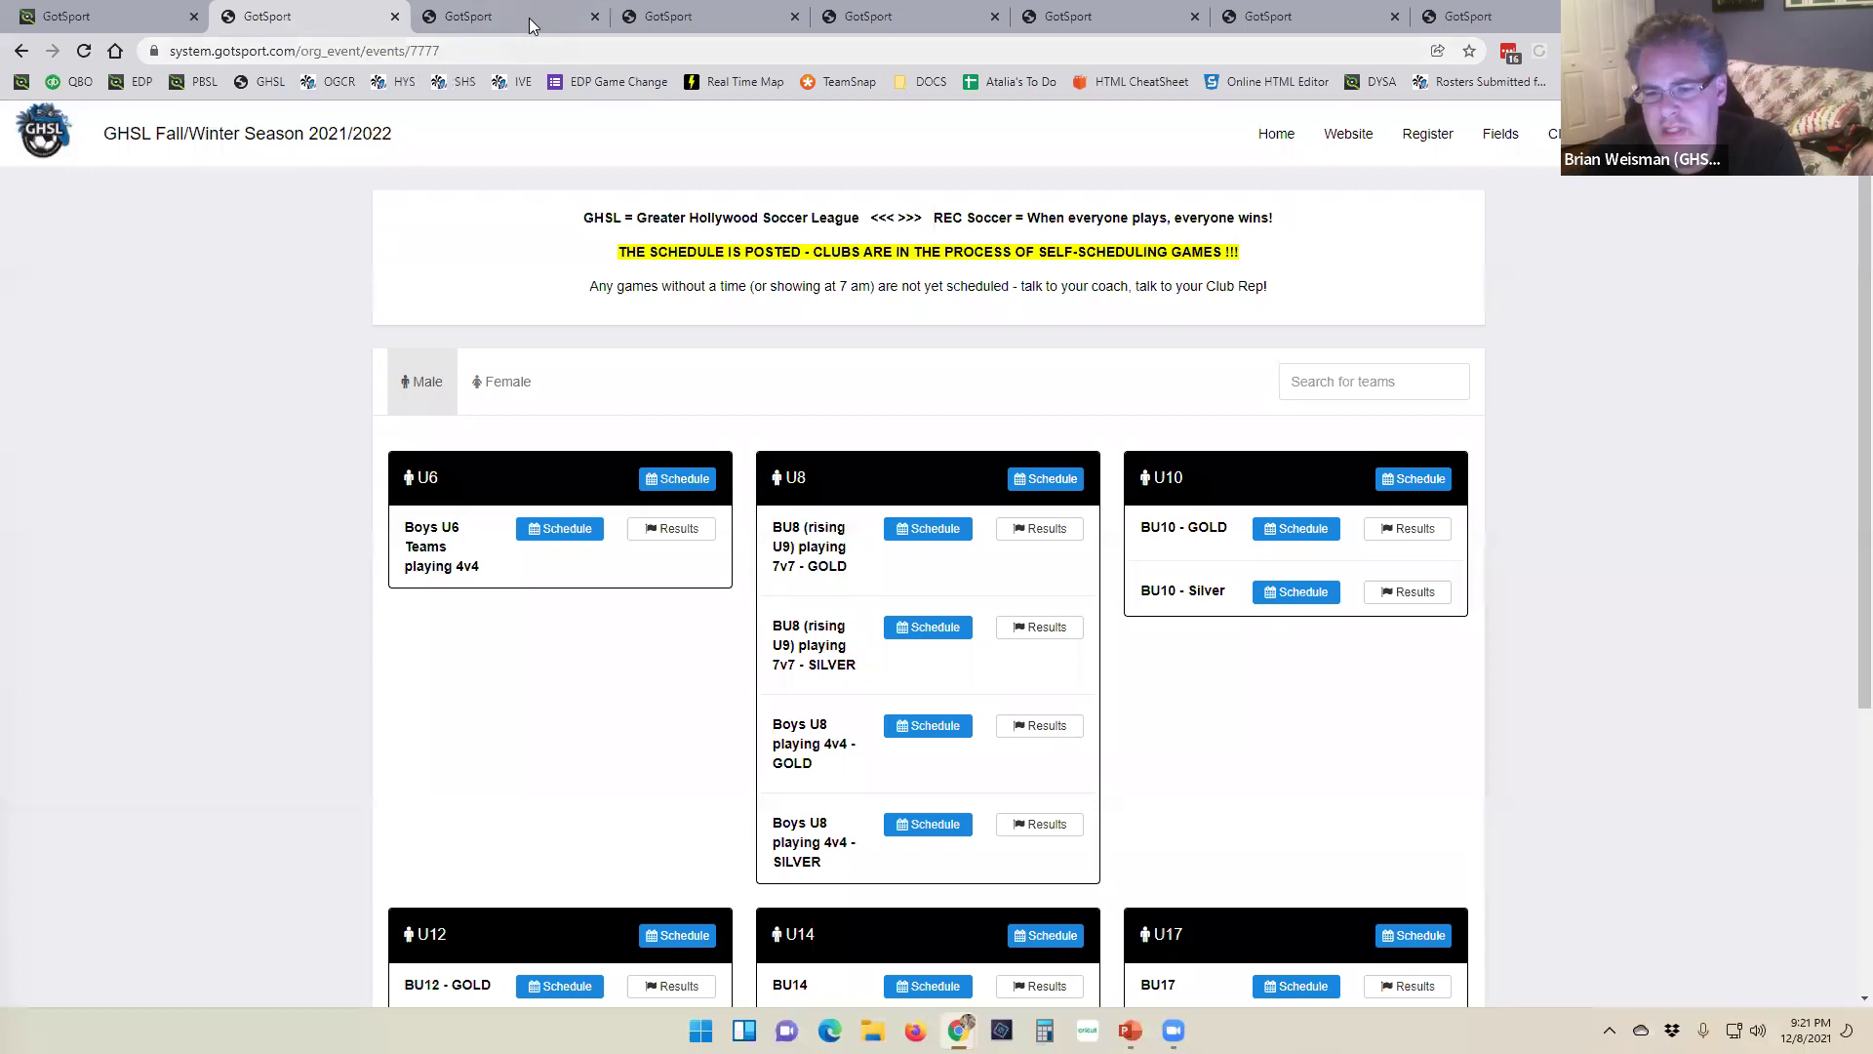
{"action": "left_click", "coordinate": [529, 18]}
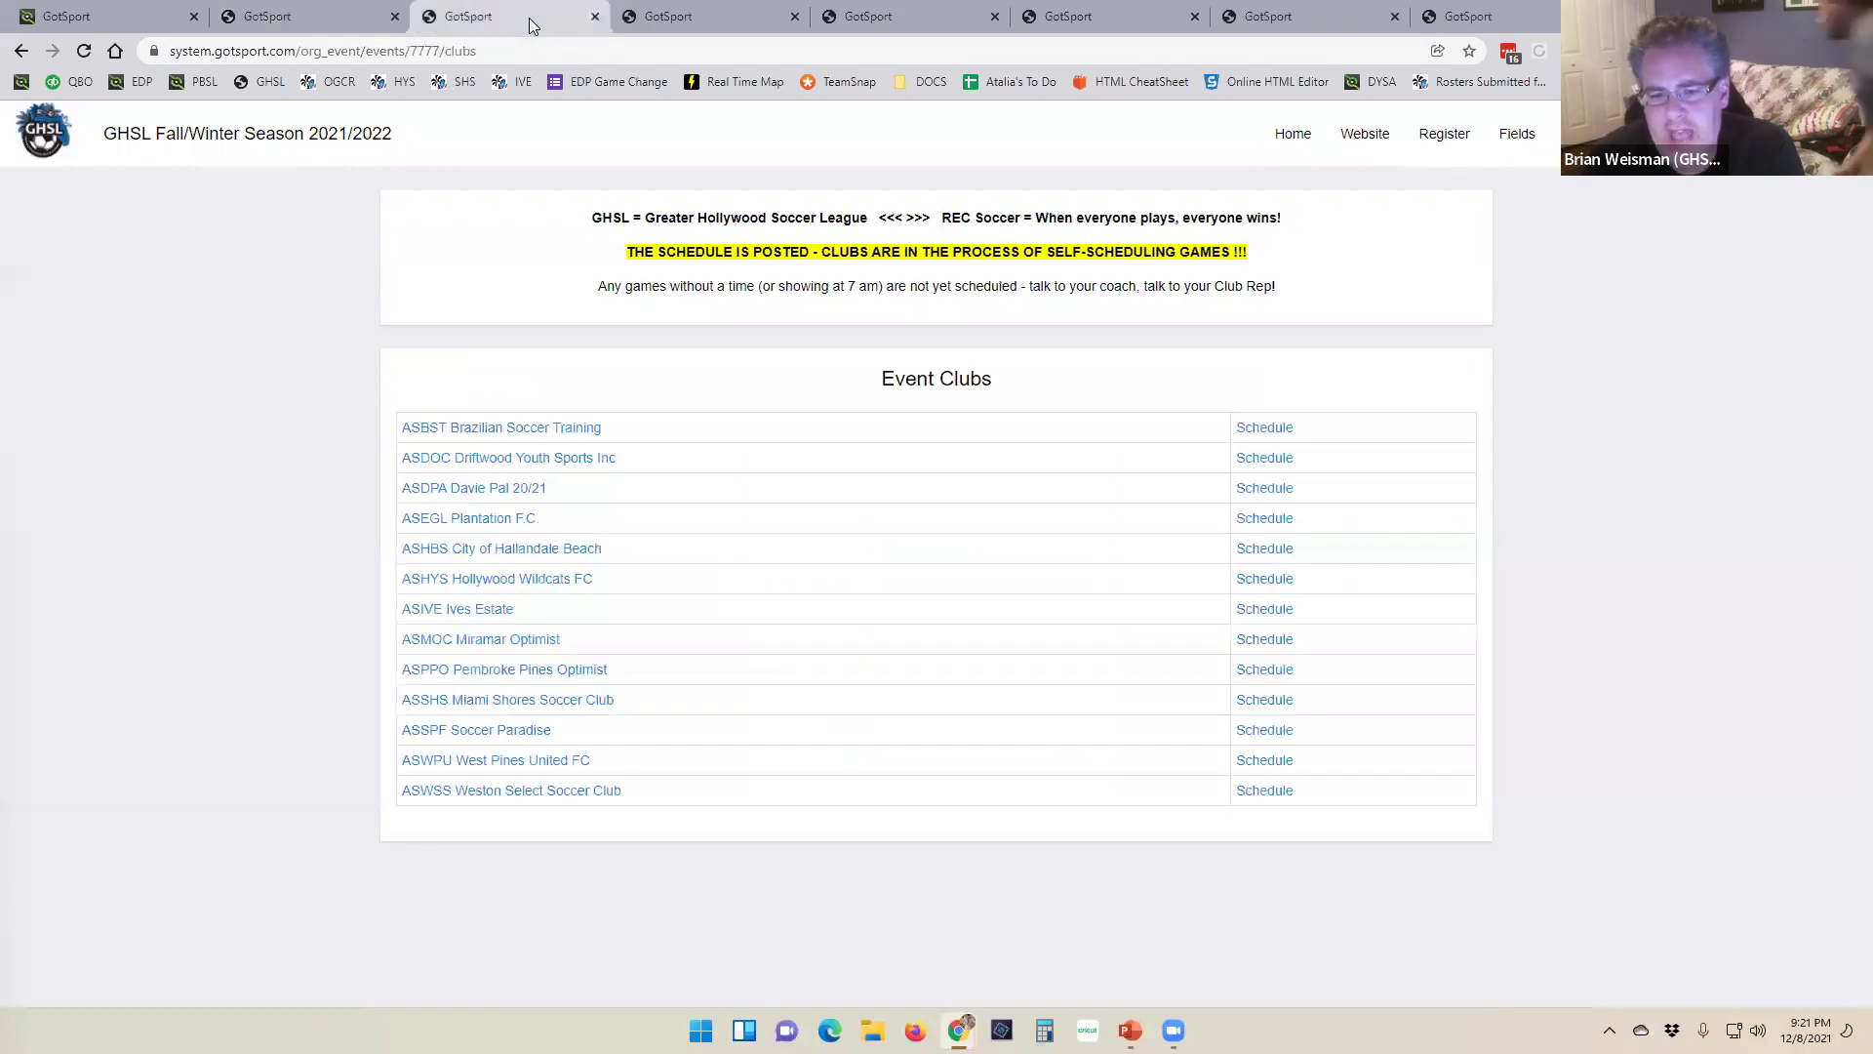
{"action": "left_click", "coordinate": [595, 18]}
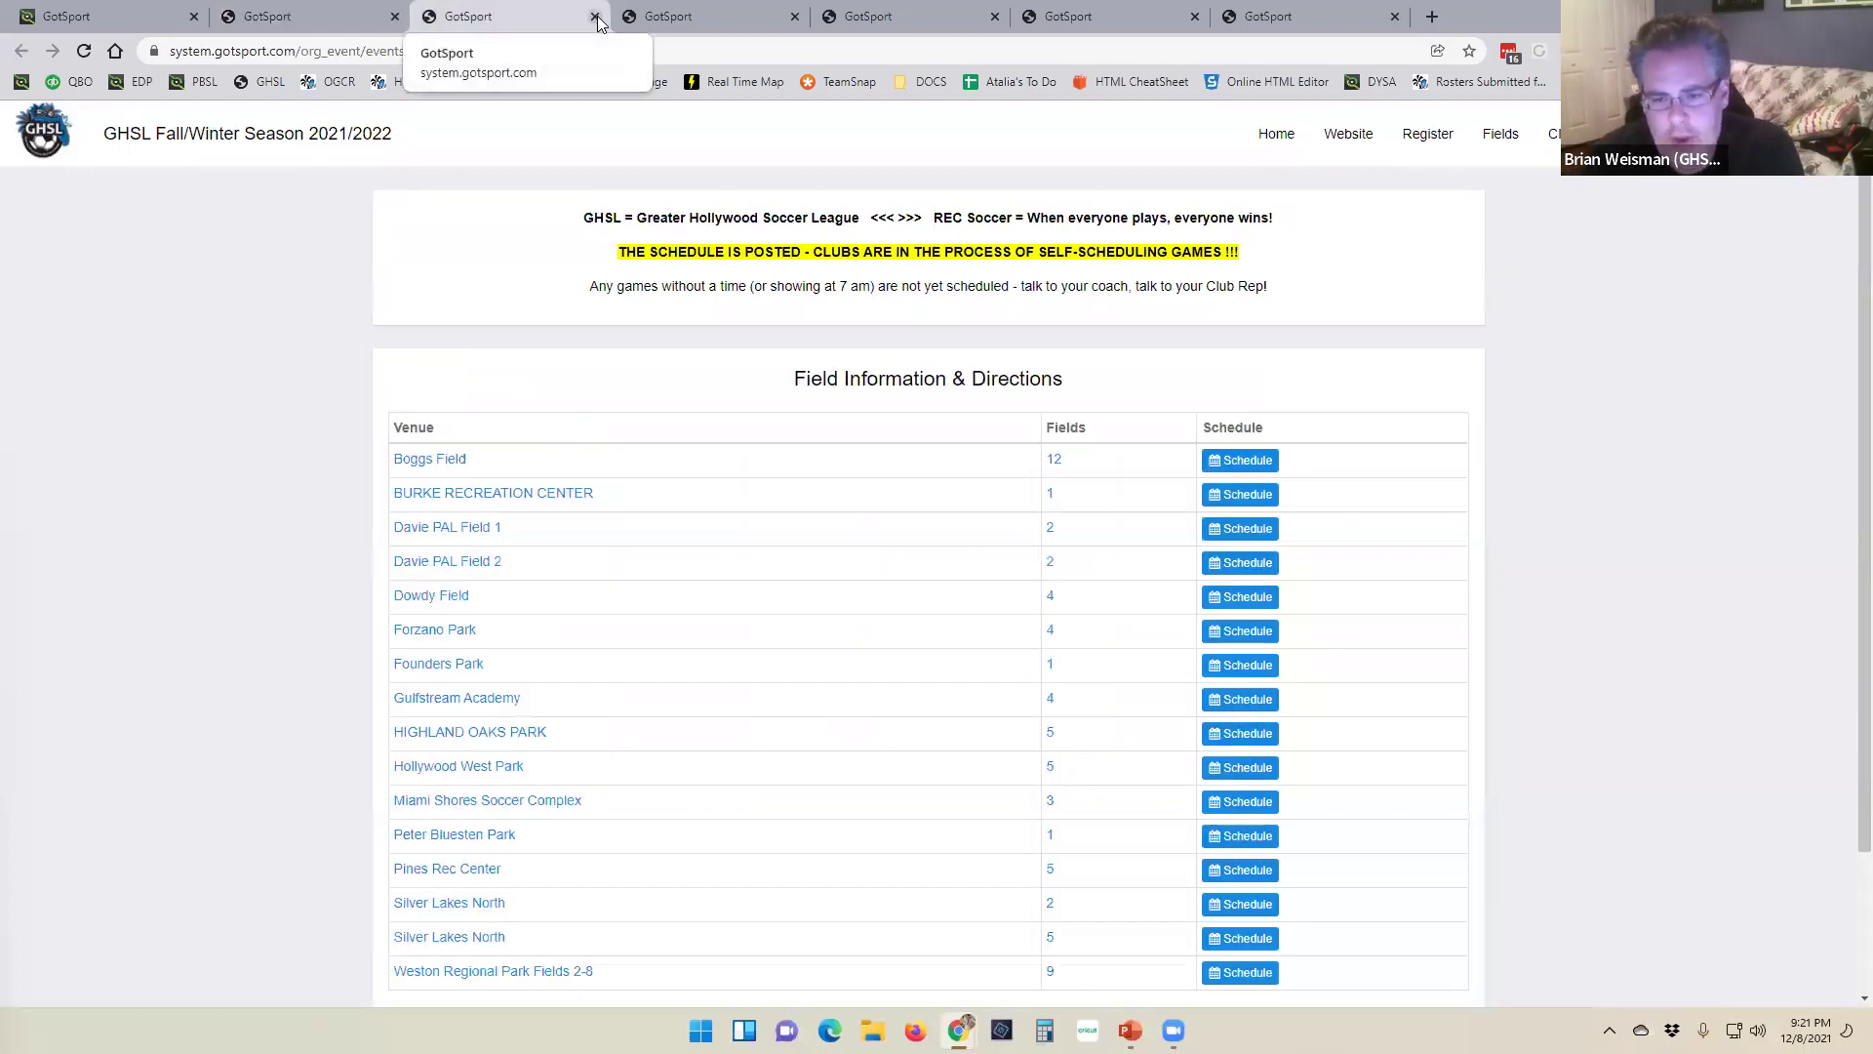
{"action": "left_click", "coordinate": [595, 18]}
{"action": "left_click", "coordinate": [595, 17]}
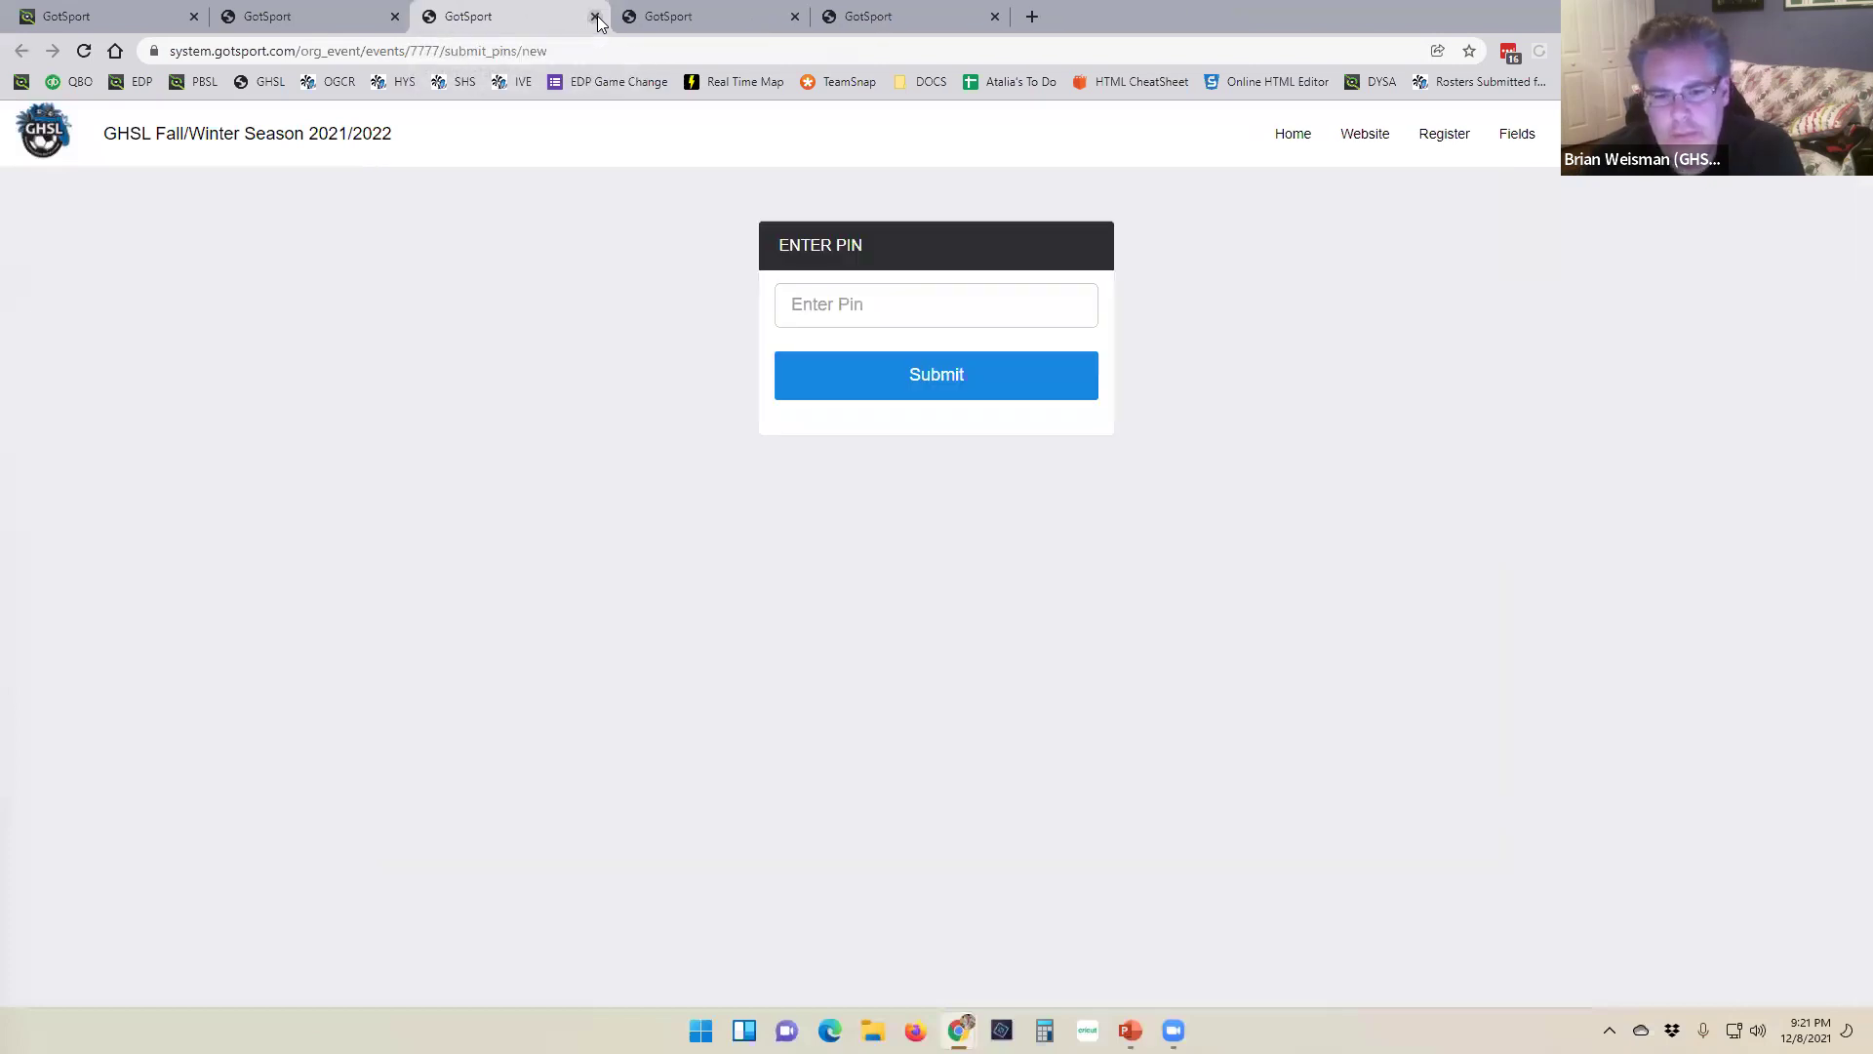
{"action": "left_click", "coordinate": [596, 17]}
{"action": "left_click", "coordinate": [596, 17]}
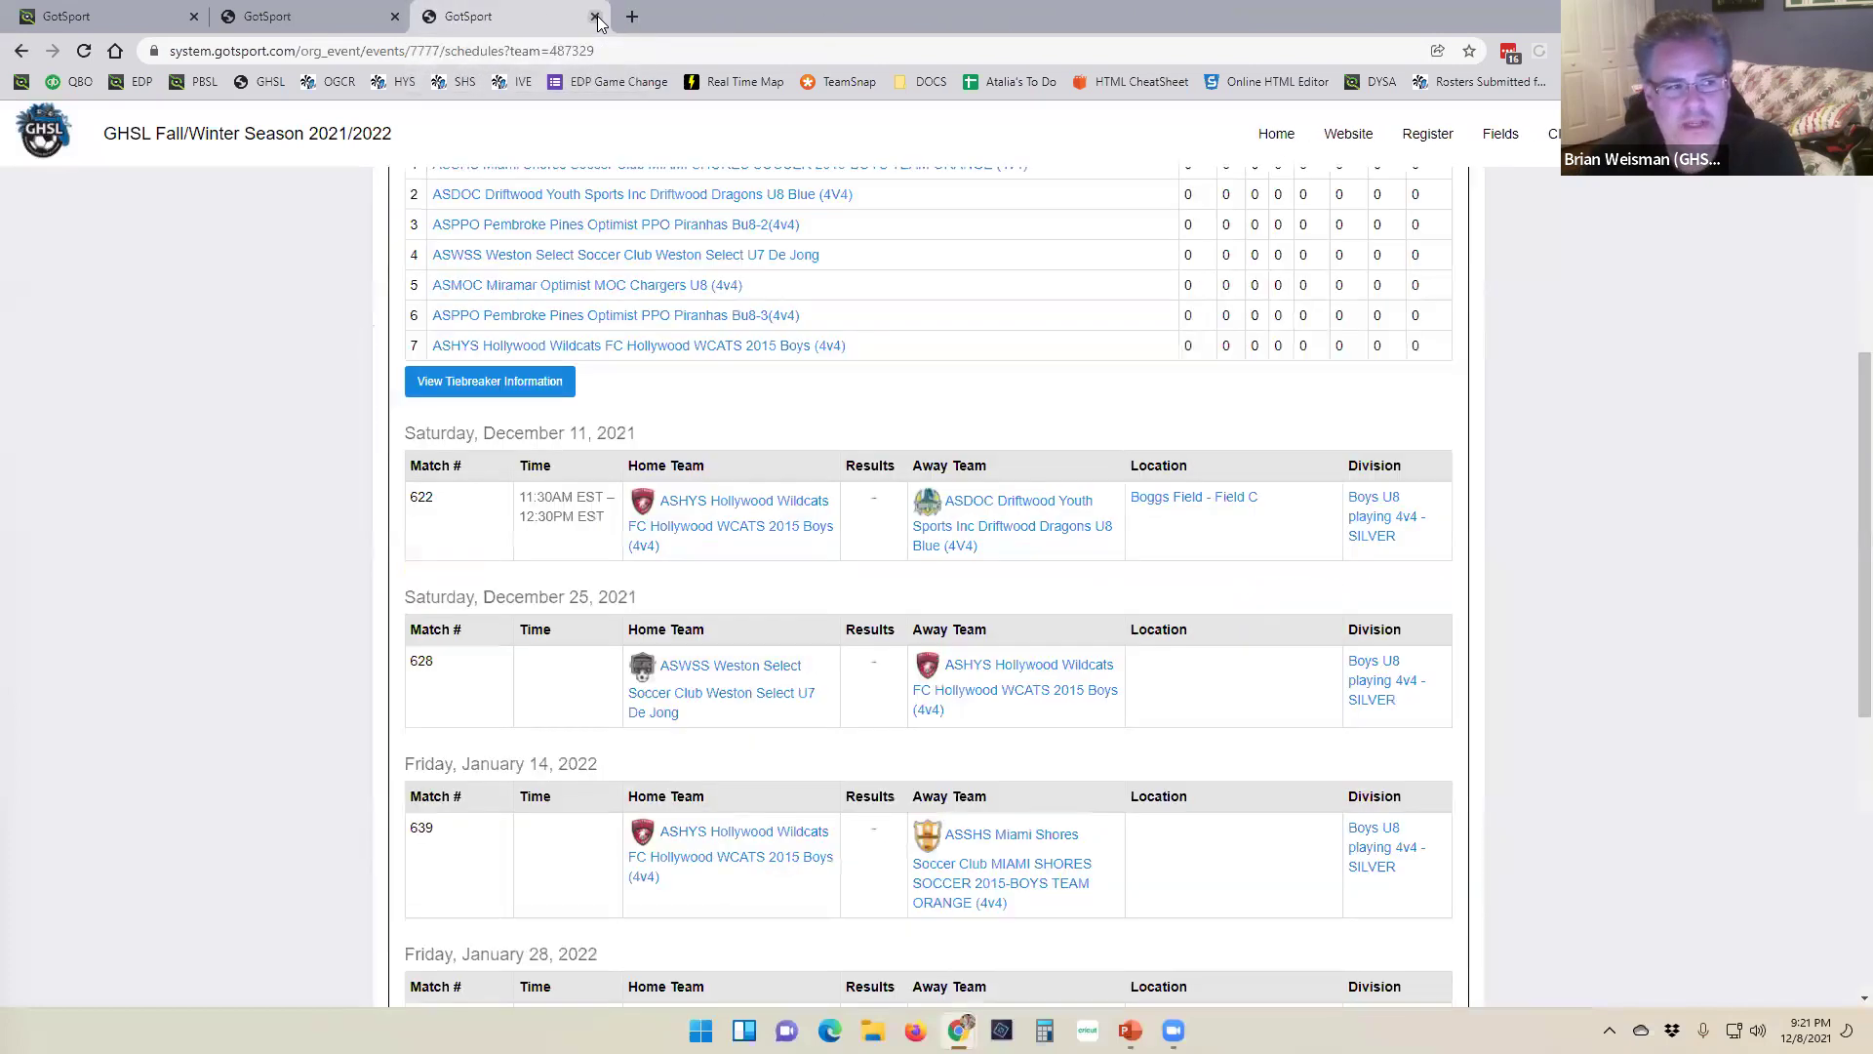
{"action": "scroll", "coordinate": [766, 359], "scroll_direction": "up", "scroll_amount": 6}
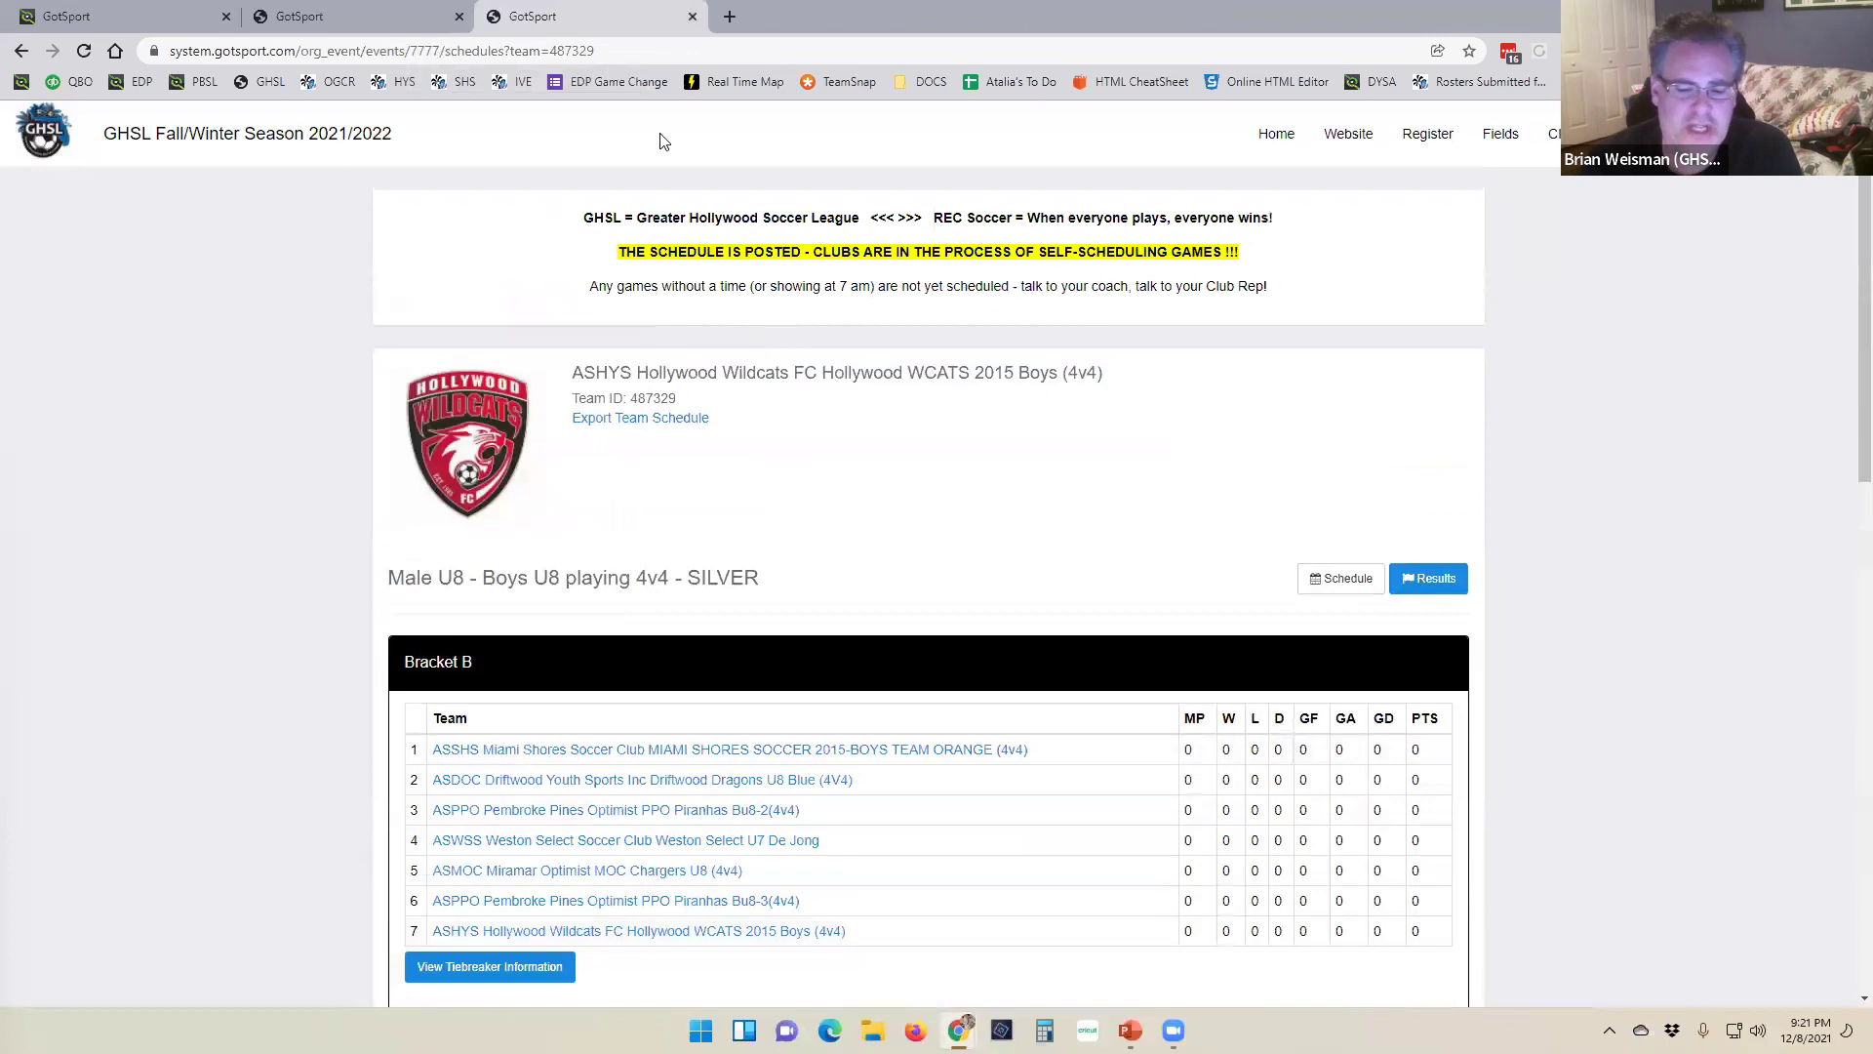
{"action": "left_click", "coordinate": [692, 17]}
{"action": "left_click", "coordinate": [142, 17]}
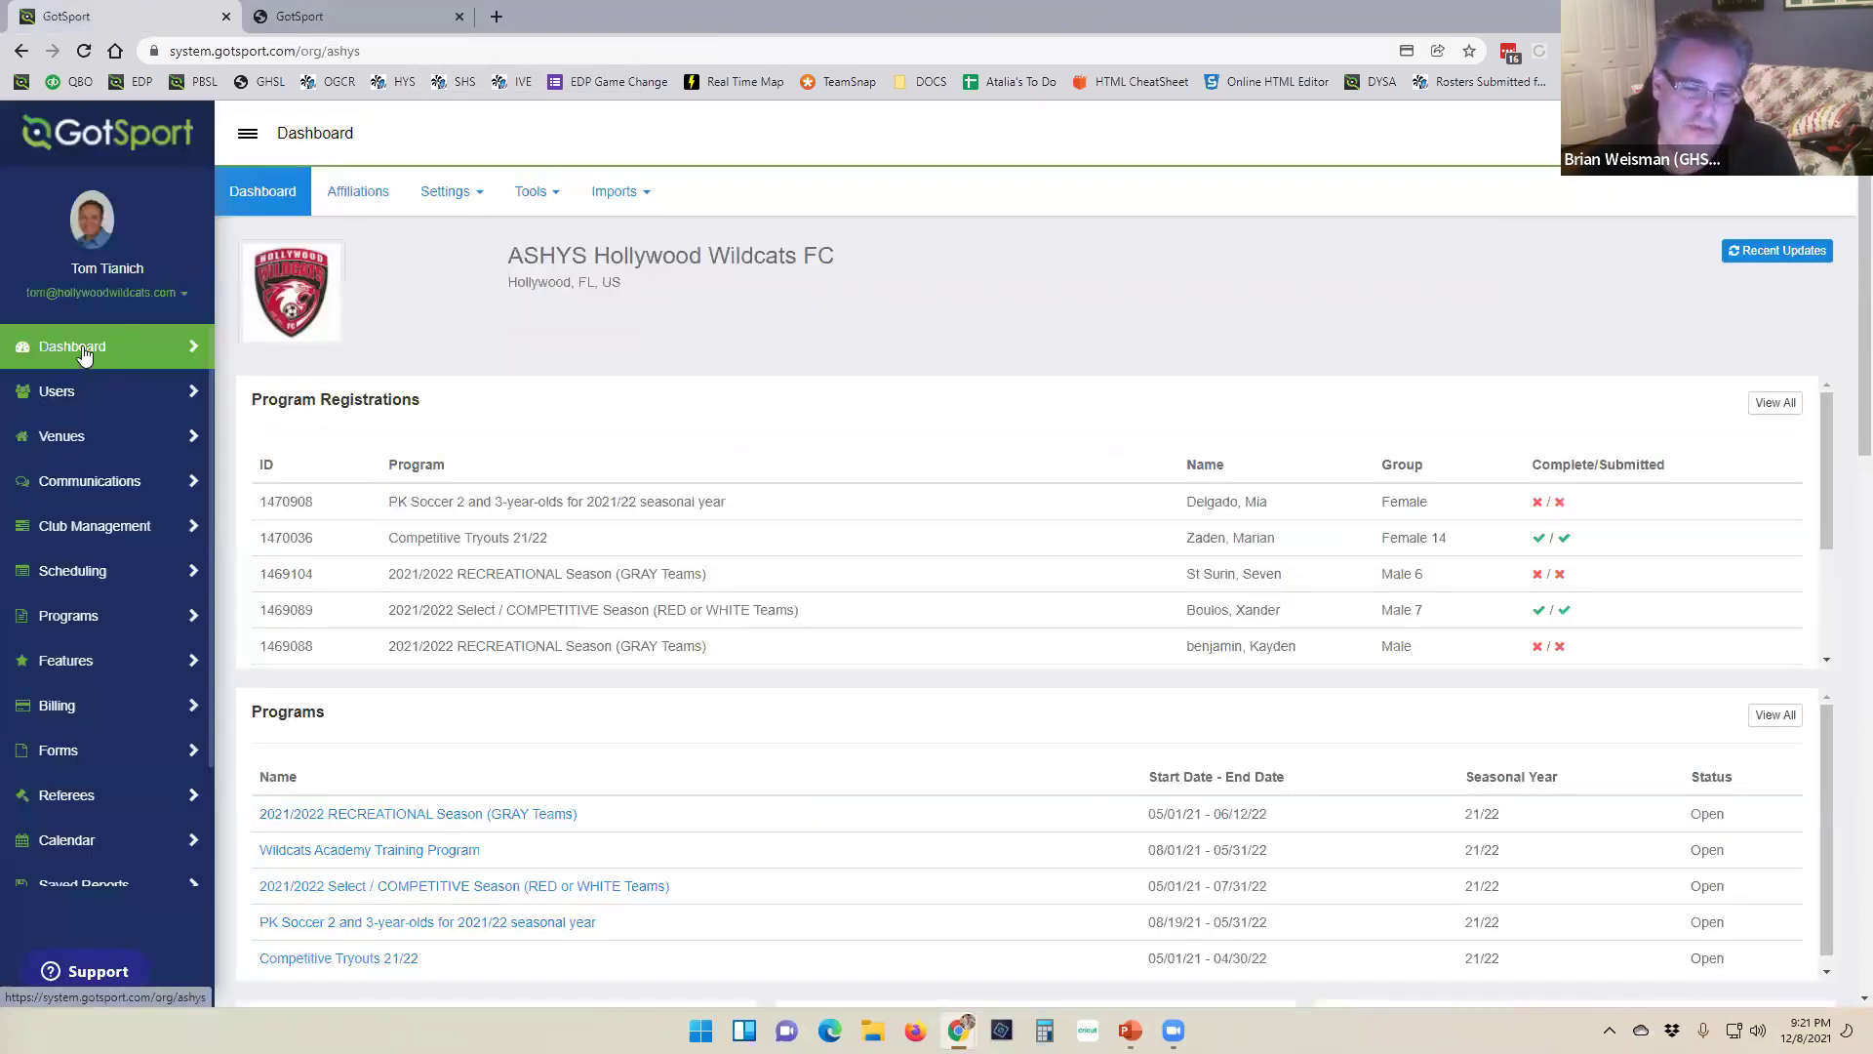
Step: Open the user's account profile and reload the GHSL season event home page
{"action": "left_click", "coordinate": [108, 226]}
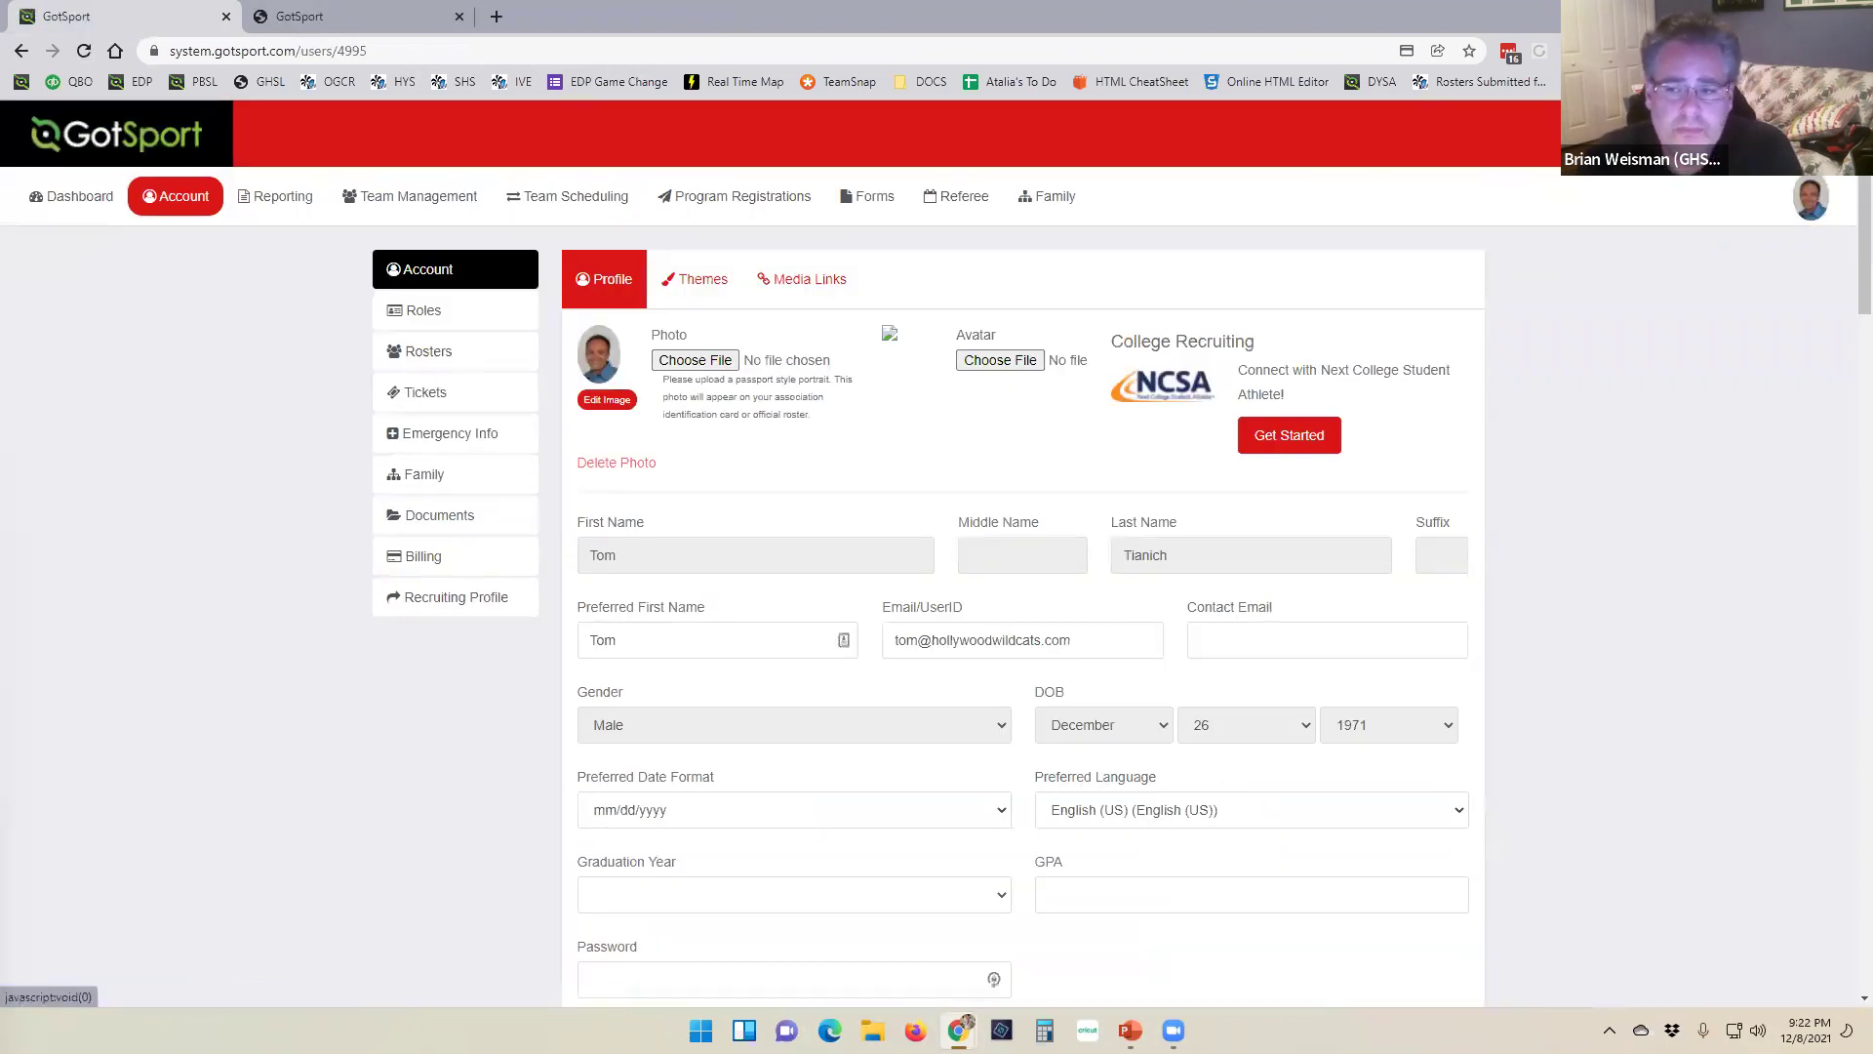
{"action": "left_click", "coordinate": [331, 17]}
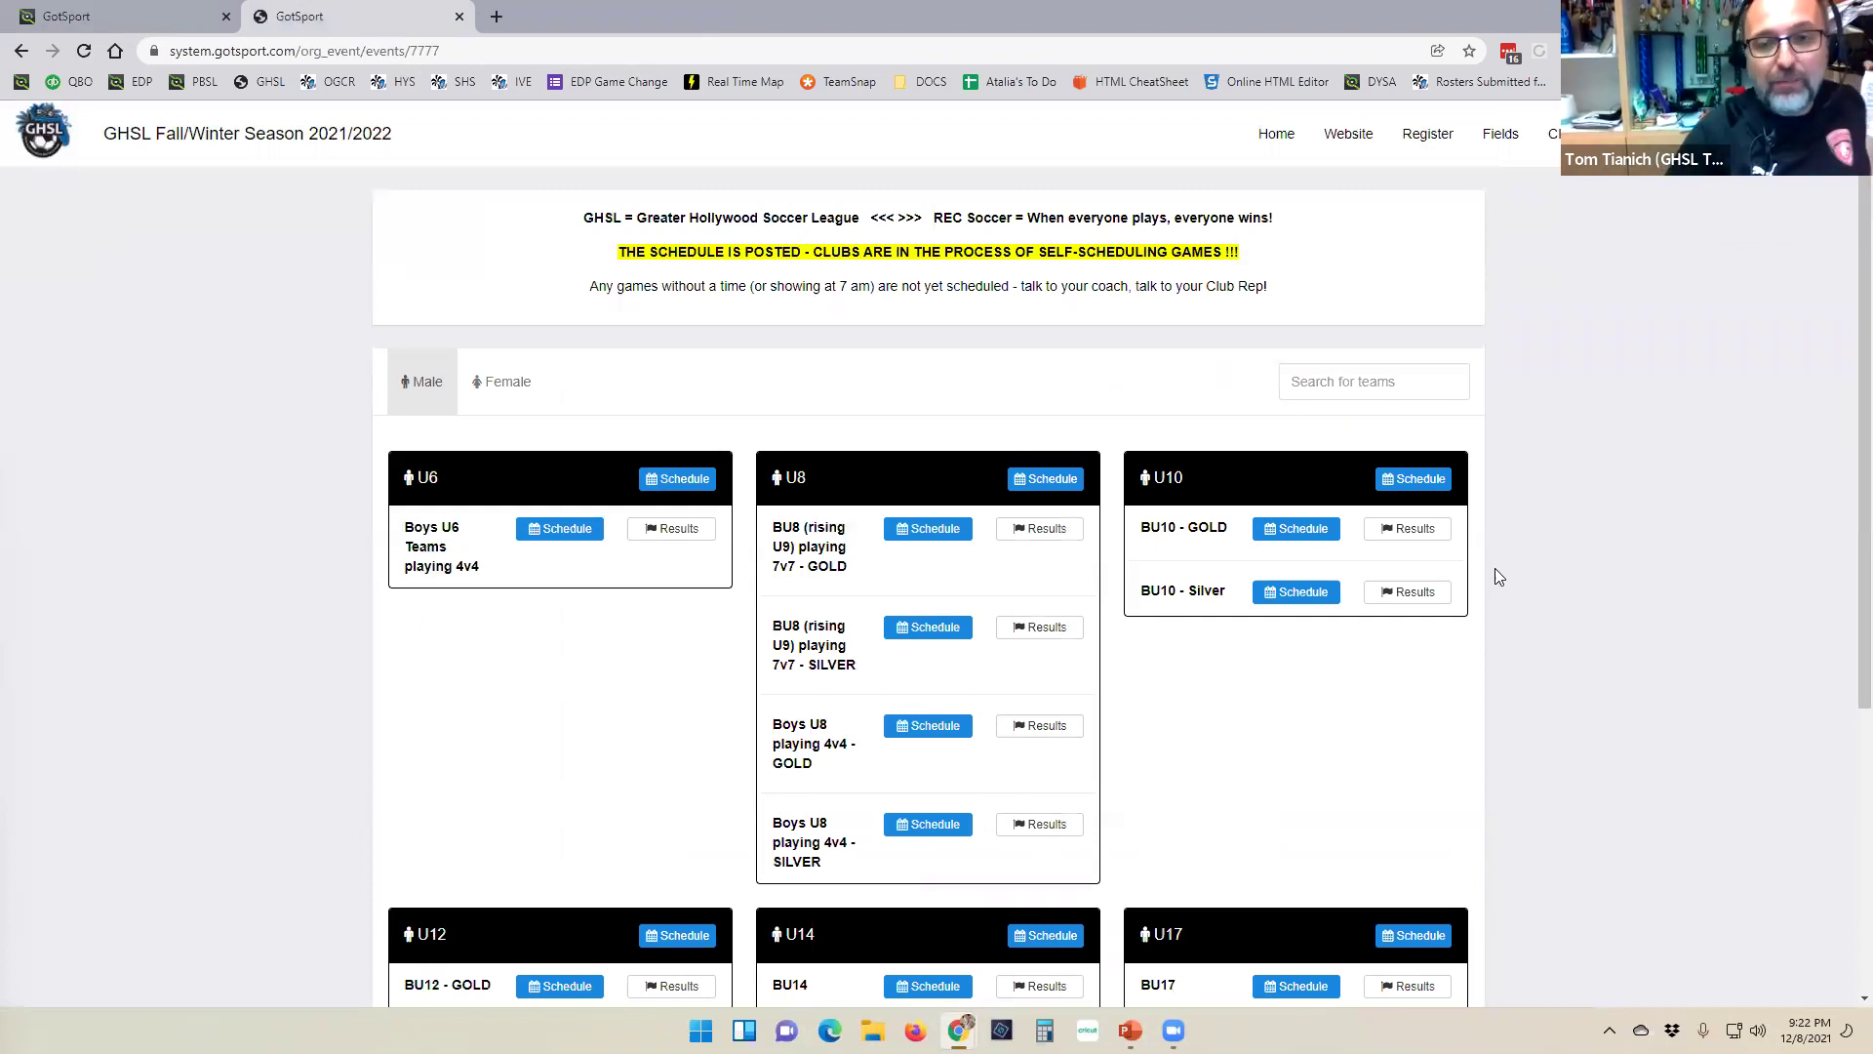
{"action": "left_click", "coordinate": [1278, 135]}
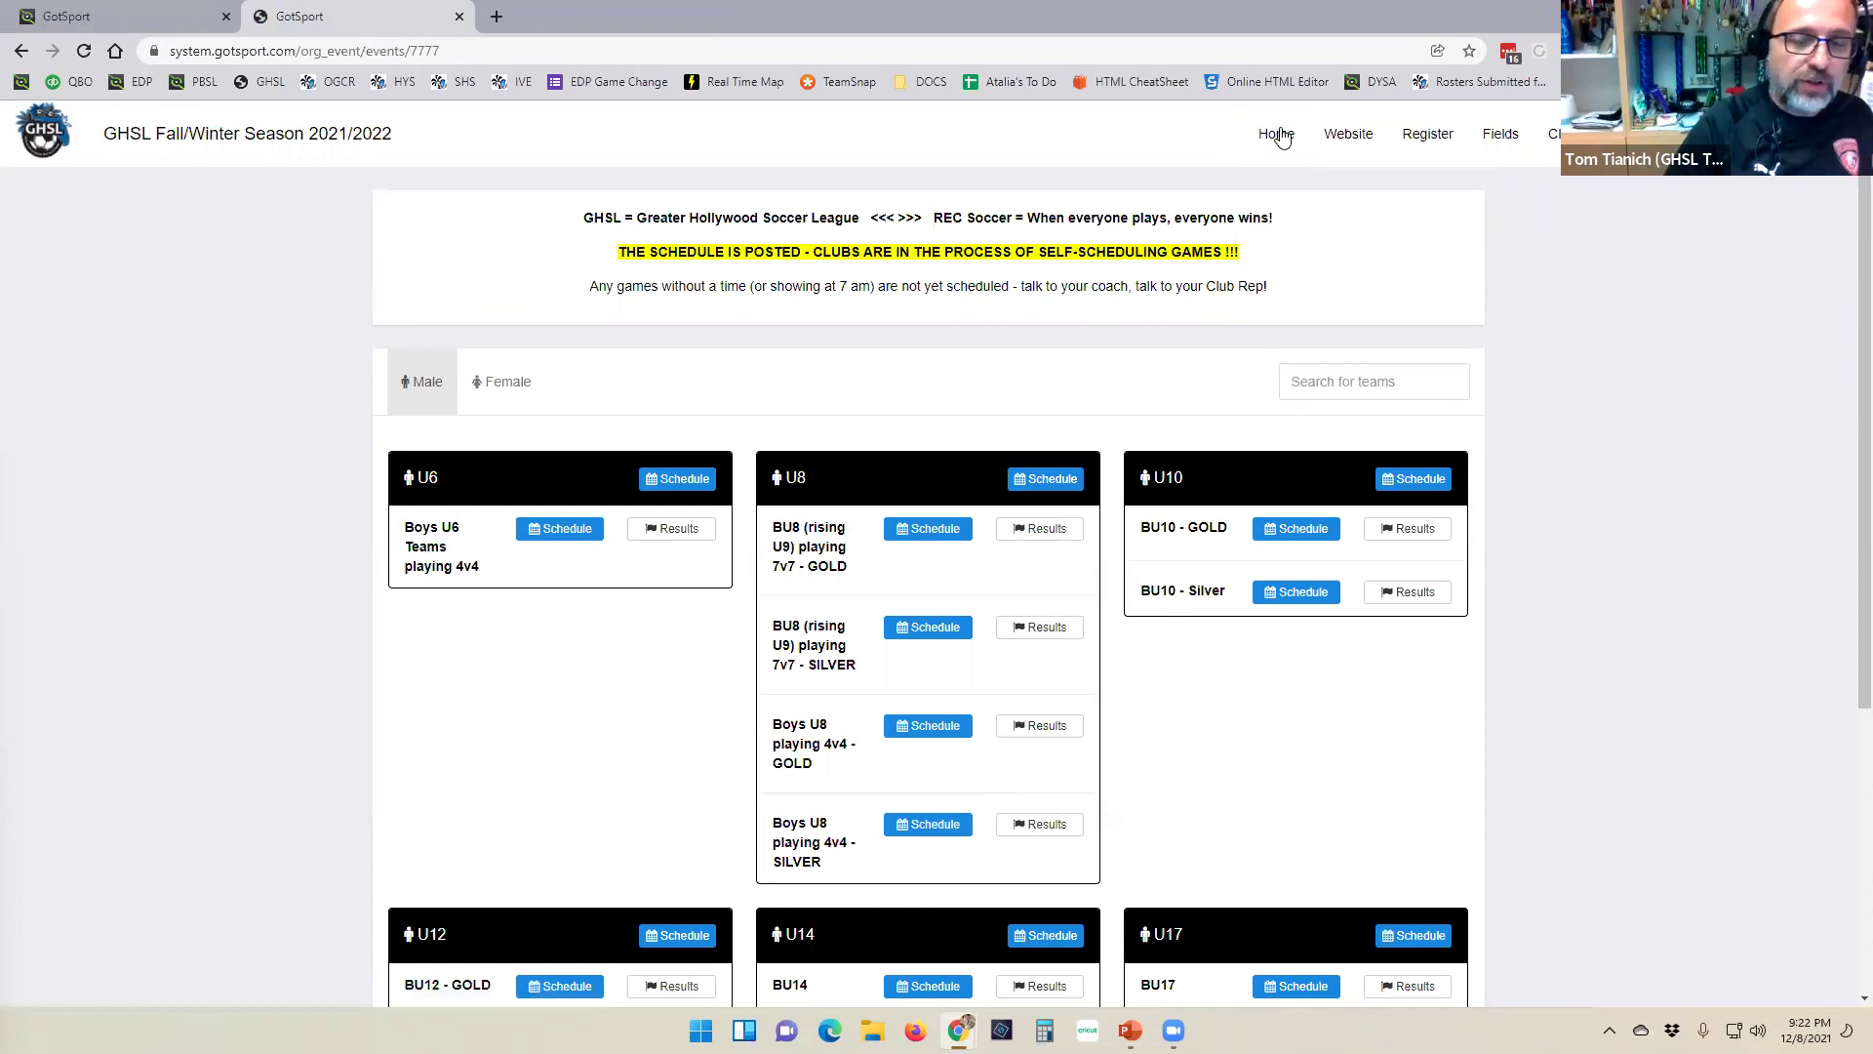
{"action": "left_click", "coordinate": [138, 17]}
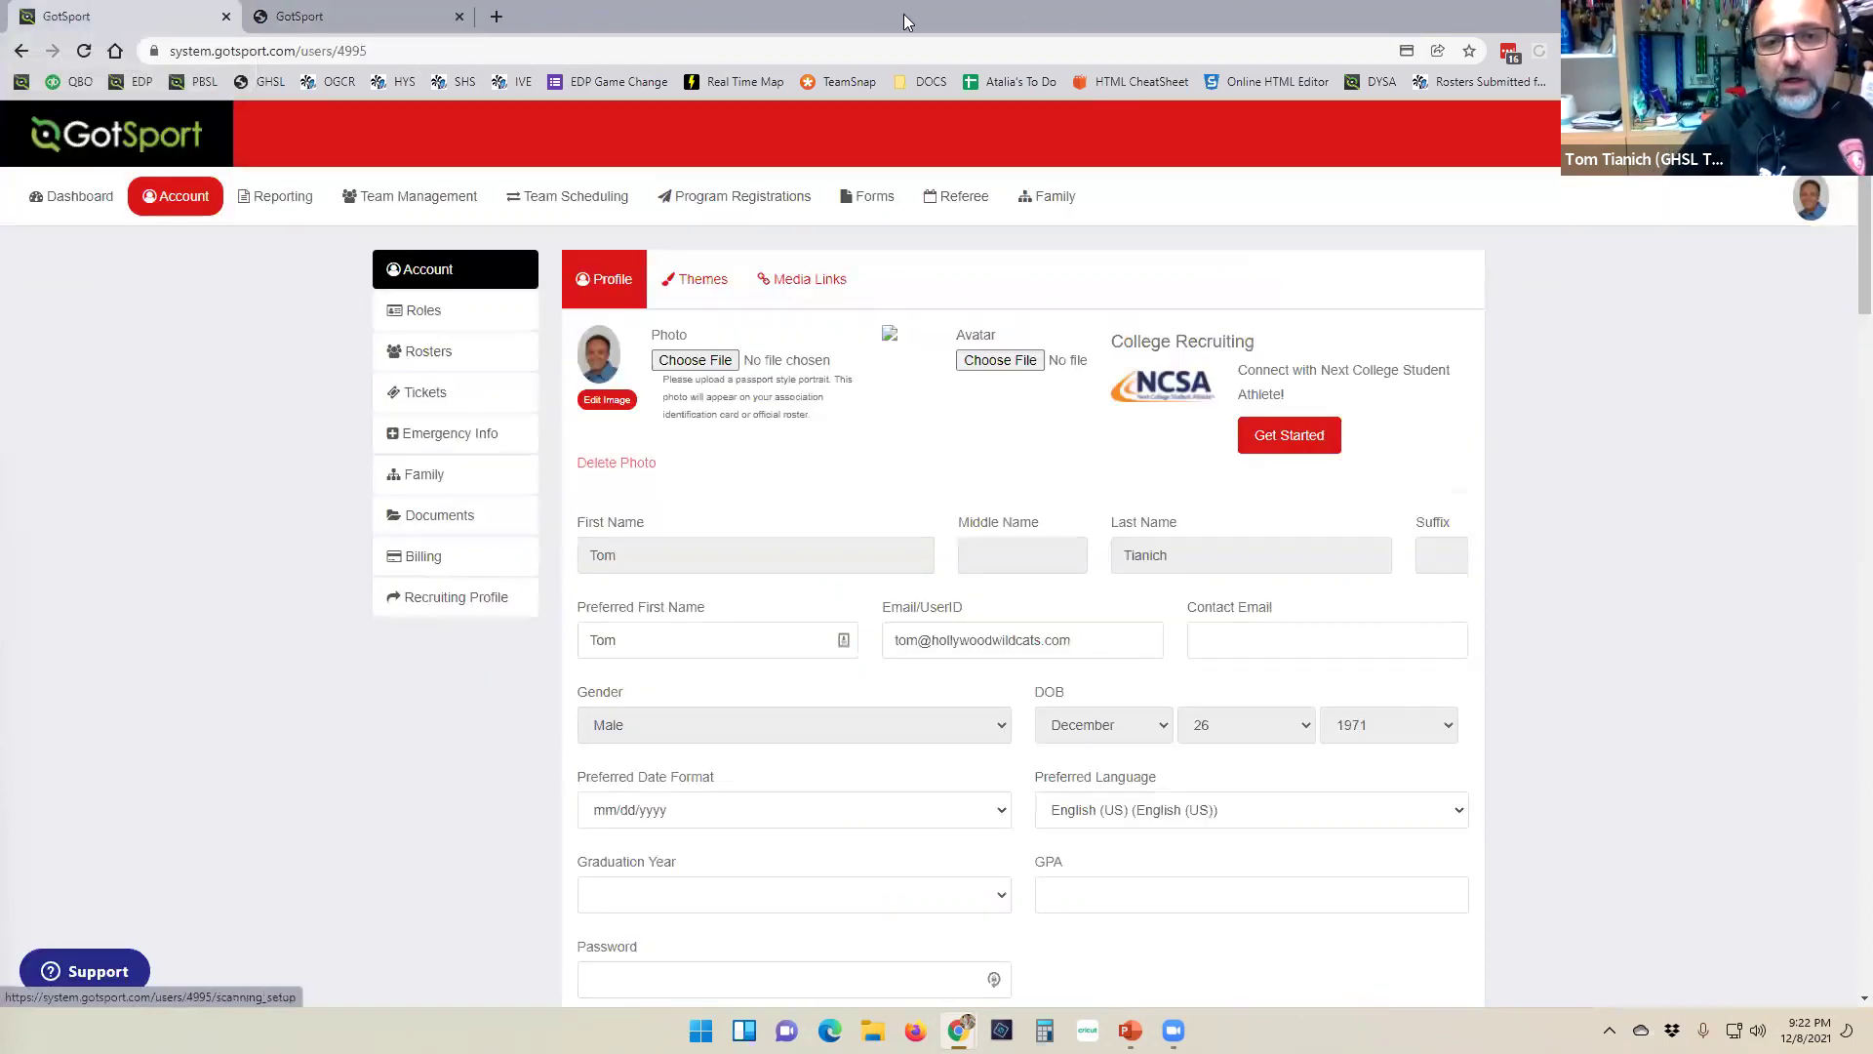
Step: In a new tab, go to GotSport and review the club affiliations and requirements on the personal dashboard
{"action": "left_click", "coordinate": [496, 17]}
{"action": "type", "text": "gotpro"}
{"action": "key", "text": "Return"}
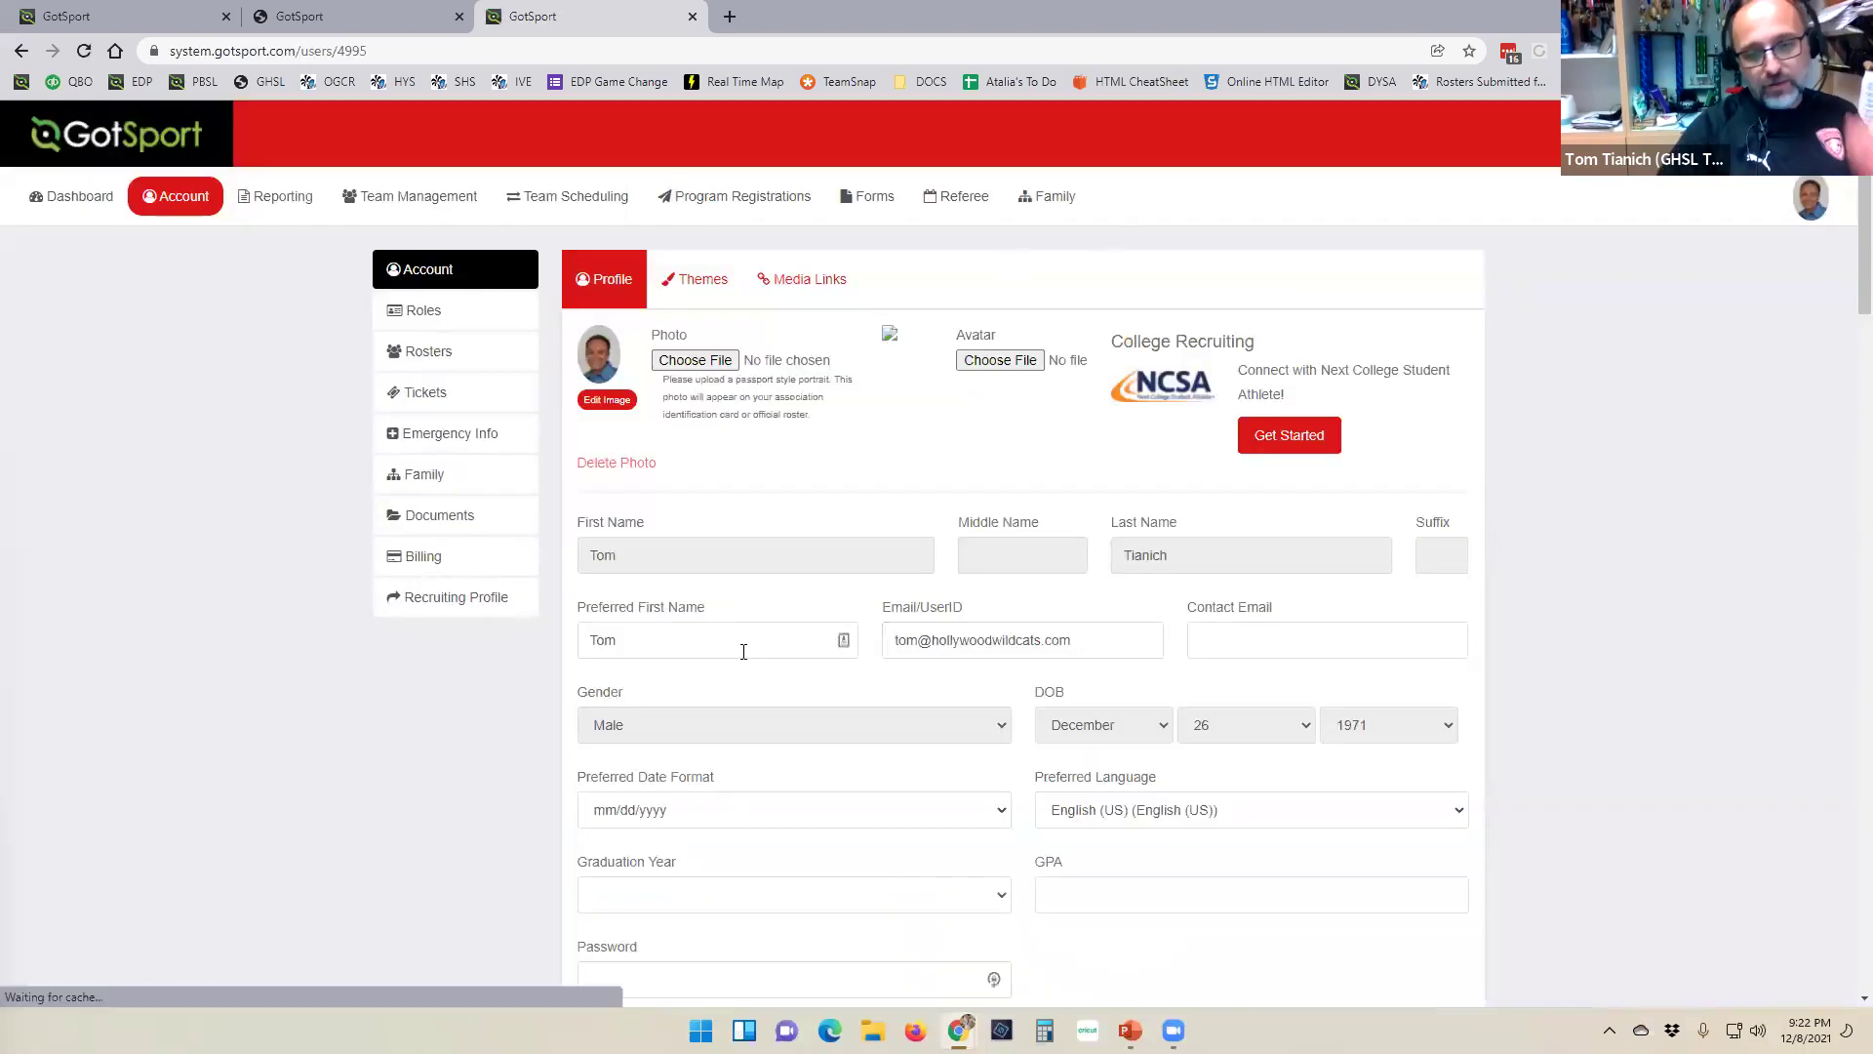
{"action": "left_click", "coordinate": [74, 199]}
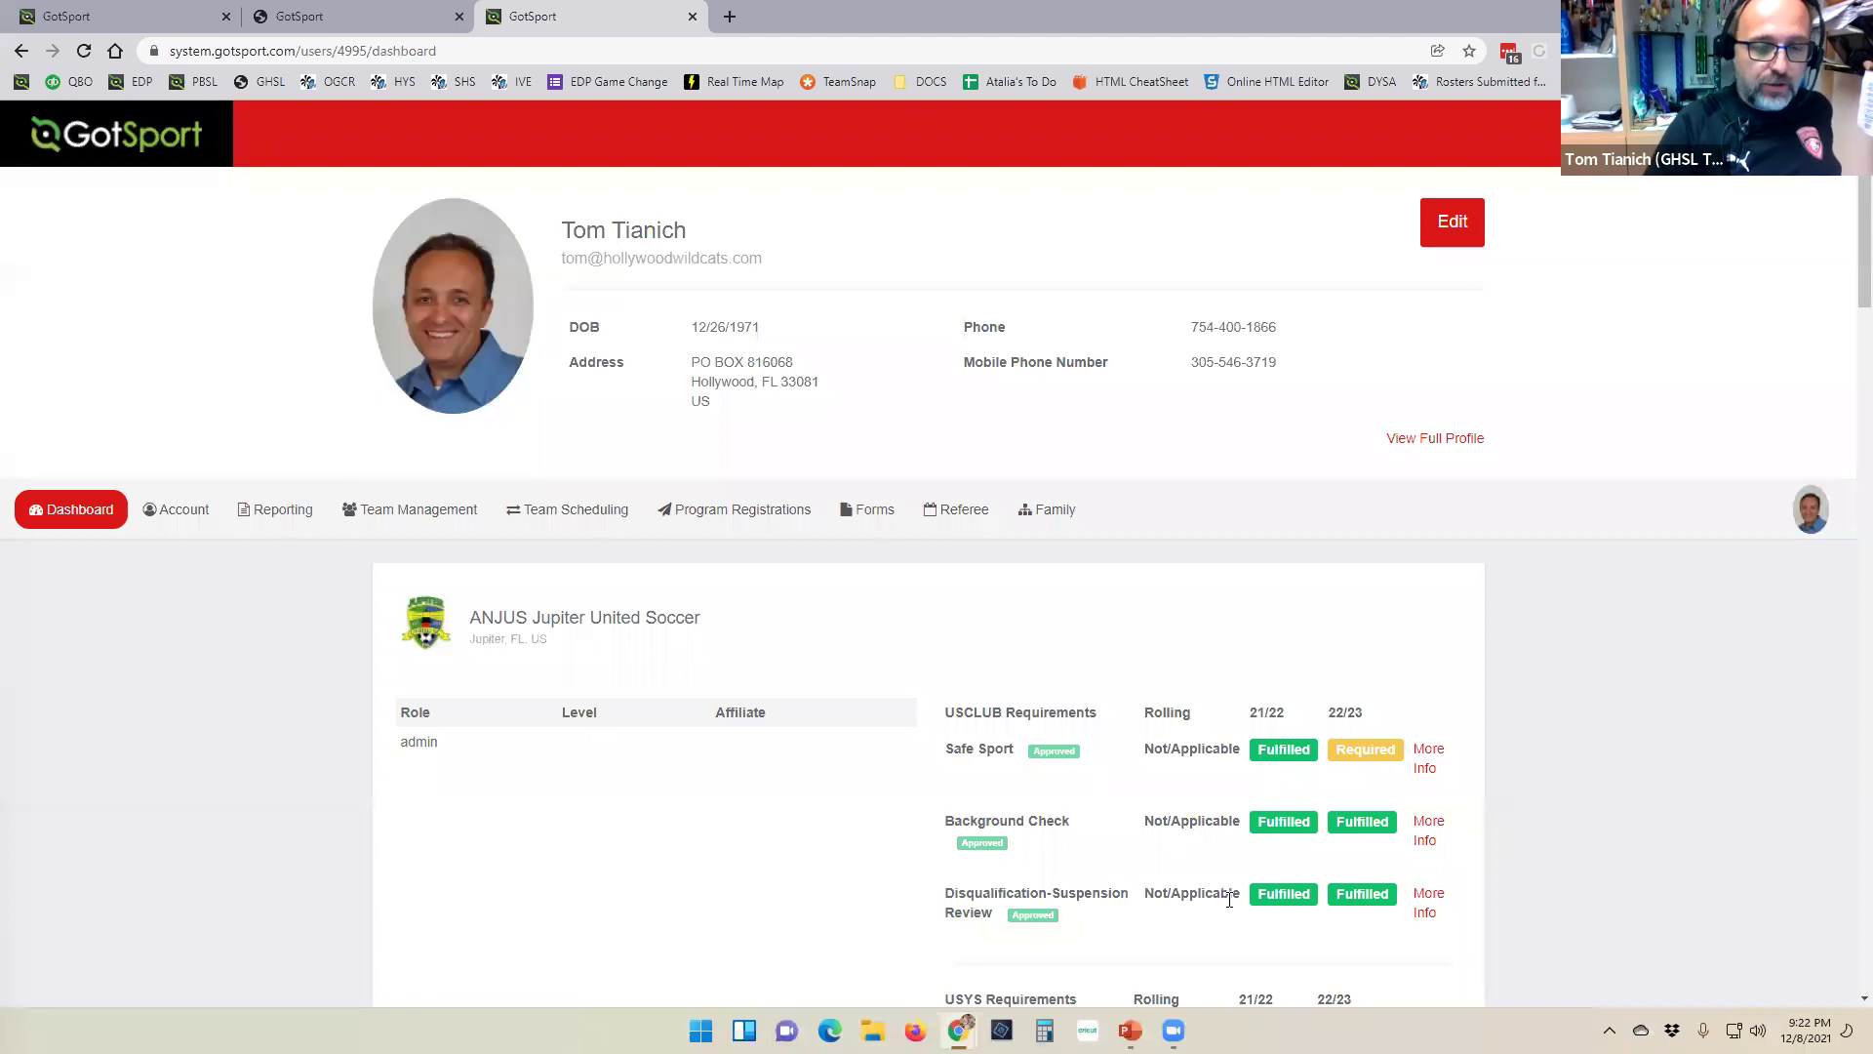
{"action": "scroll", "coordinate": [1230, 899], "scroll_direction": "down", "scroll_amount": 13}
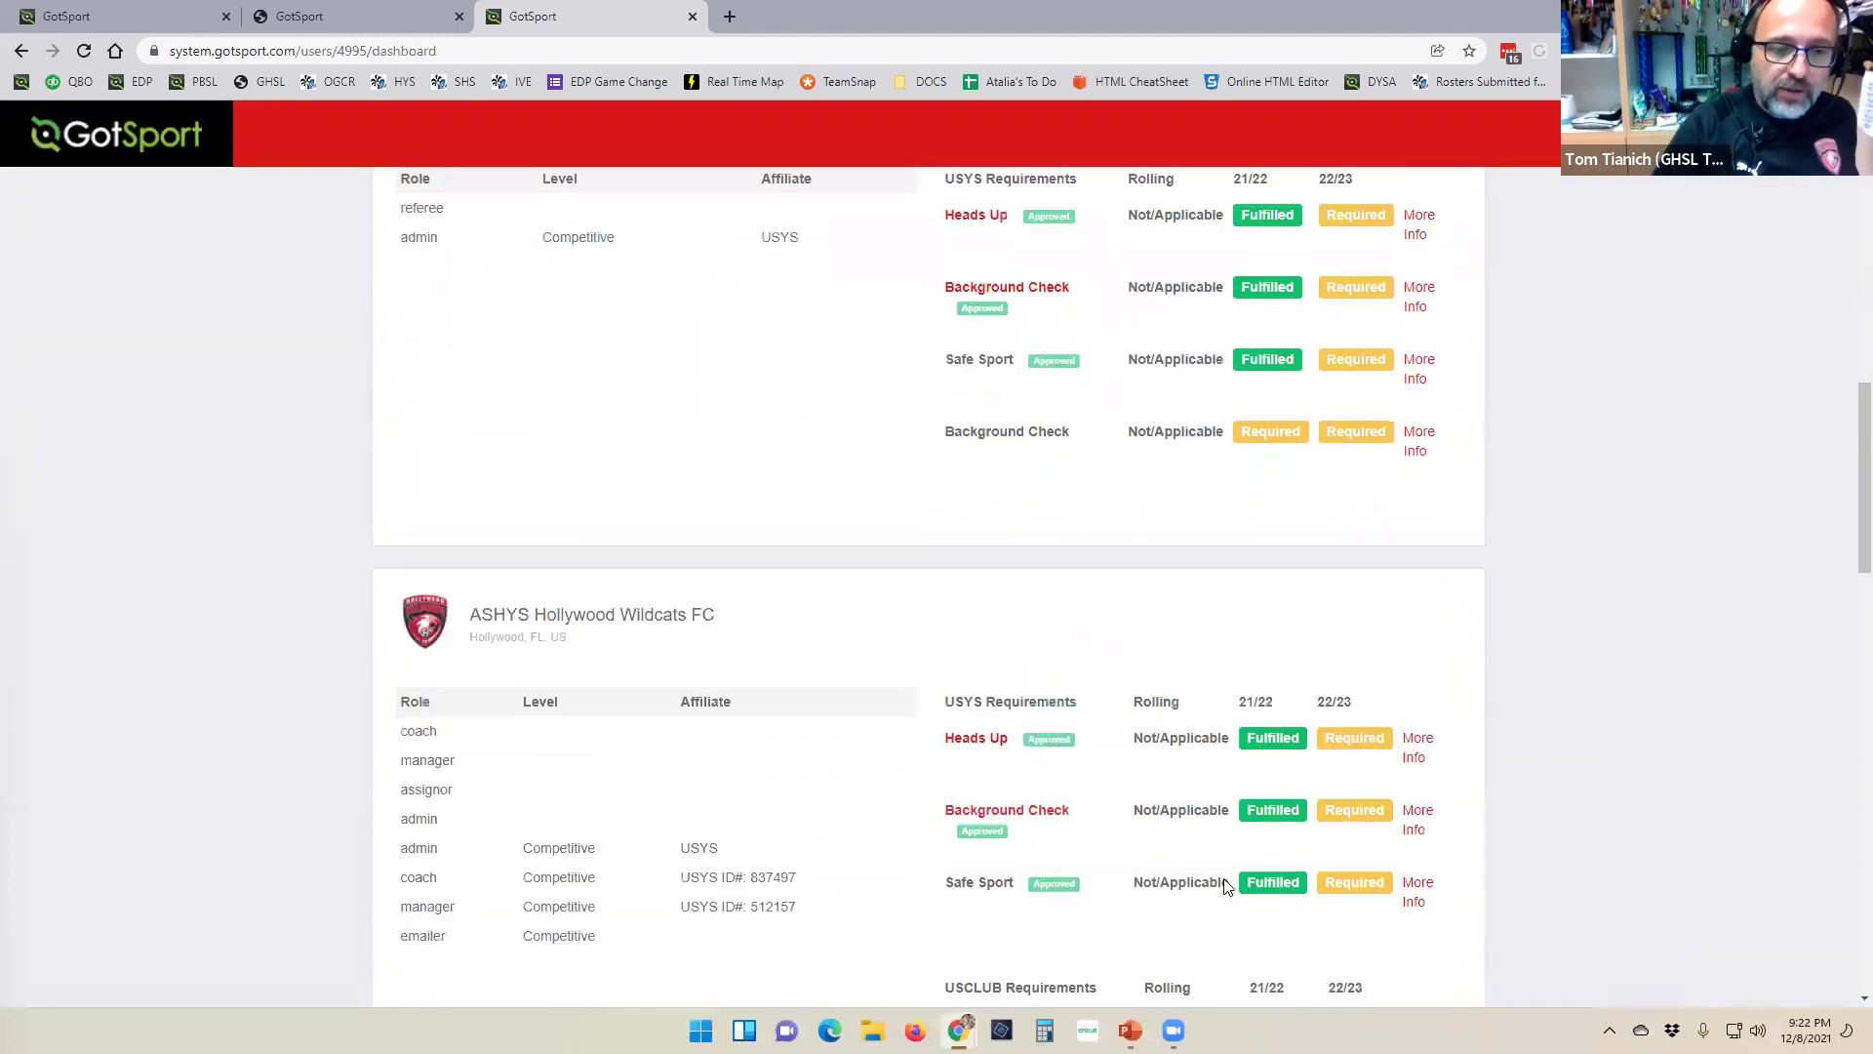
{"action": "scroll", "coordinate": [1227, 885], "scroll_direction": "down", "scroll_amount": 4}
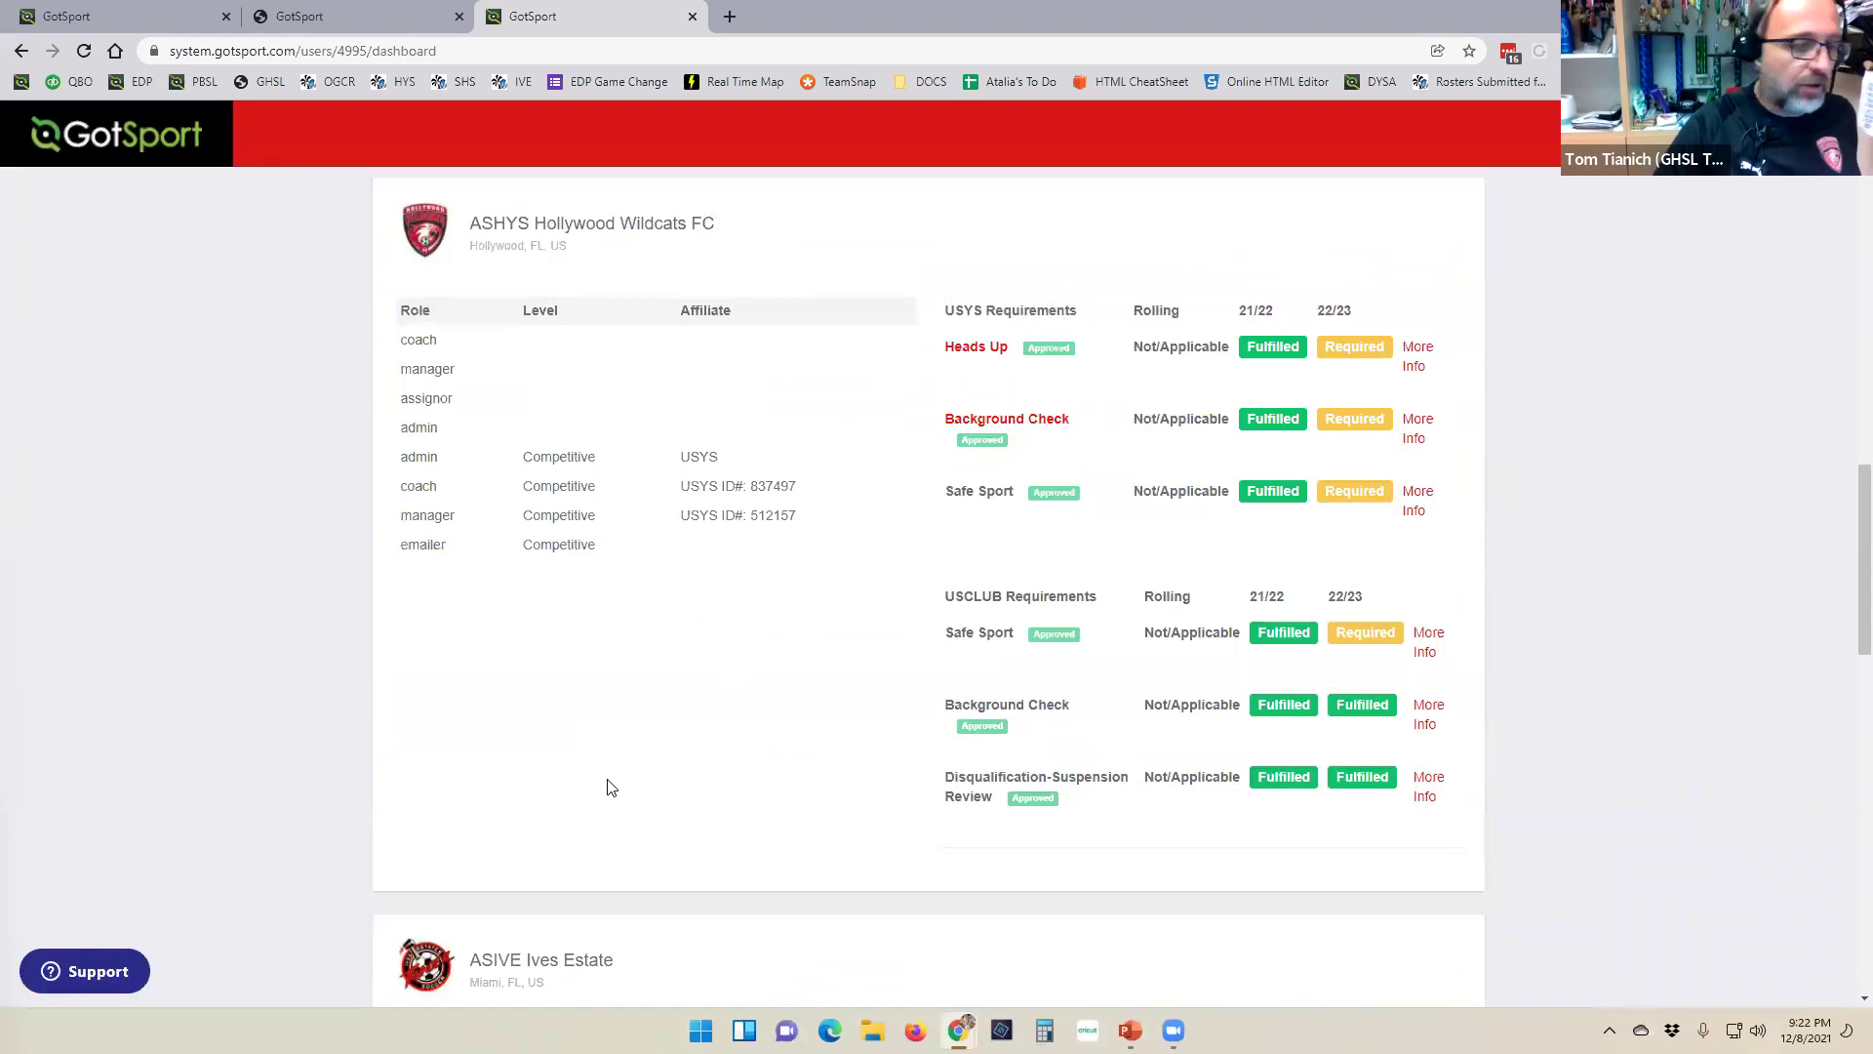
{"action": "scroll", "coordinate": [623, 774], "scroll_direction": "up", "scroll_amount": 15}
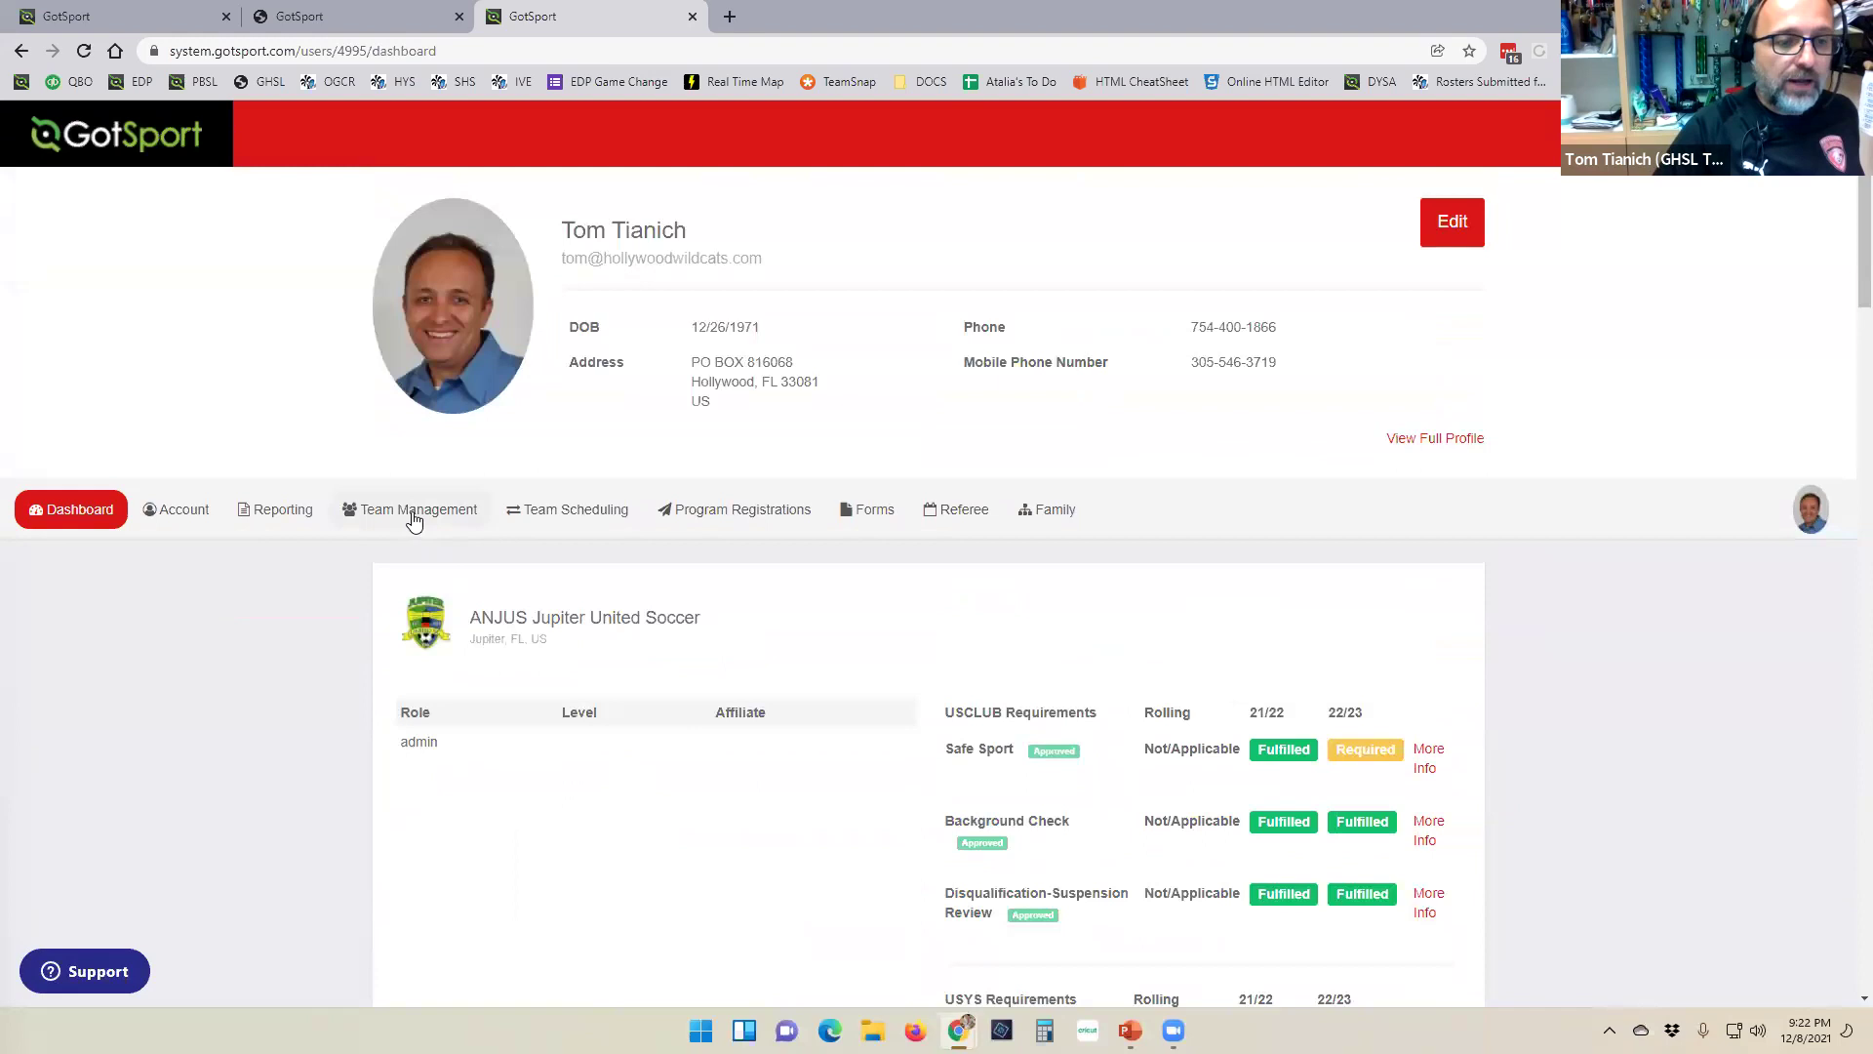
{"action": "left_click", "coordinate": [414, 513]}
Step: Search Matches for event GHSL Fall/Winter Season 2021/2022 and team Hollywood FC 2013/12 Girls WHITE
{"action": "scroll", "coordinate": [810, 729], "scroll_direction": "down", "scroll_amount": 3}
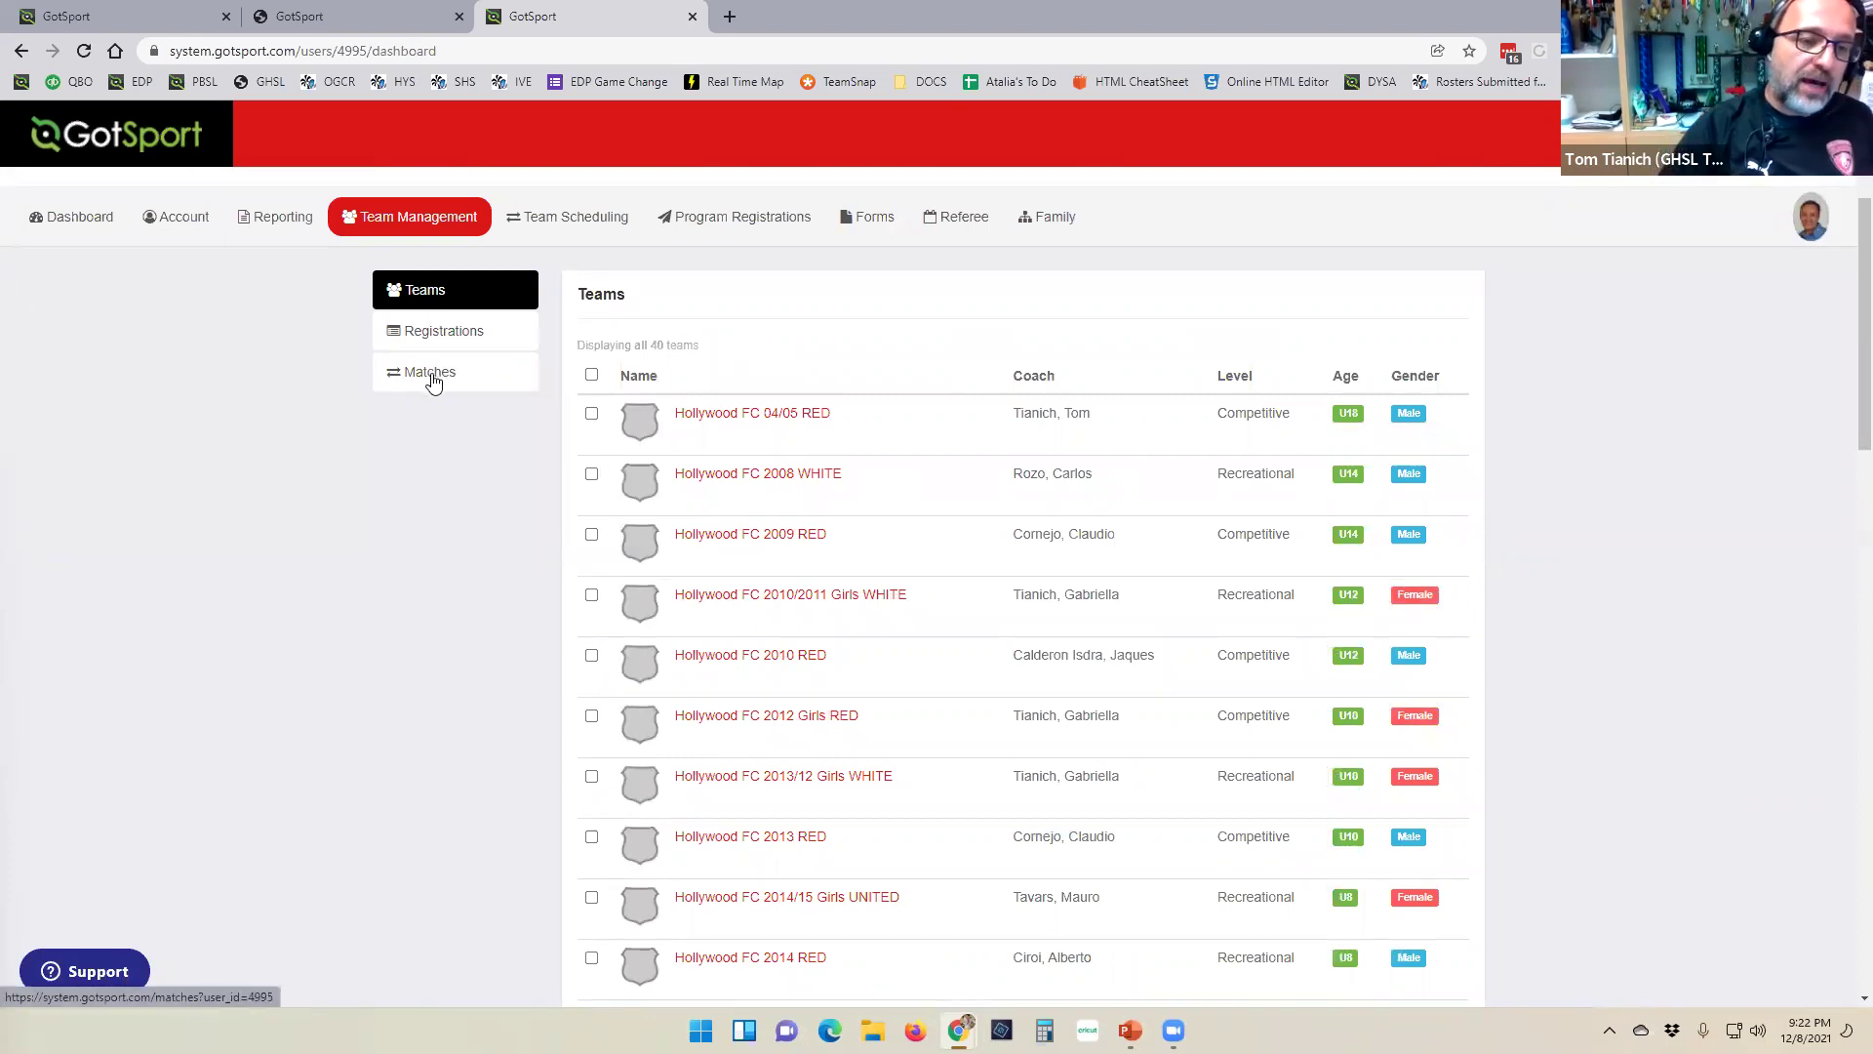
{"action": "left_click", "coordinate": [434, 382]}
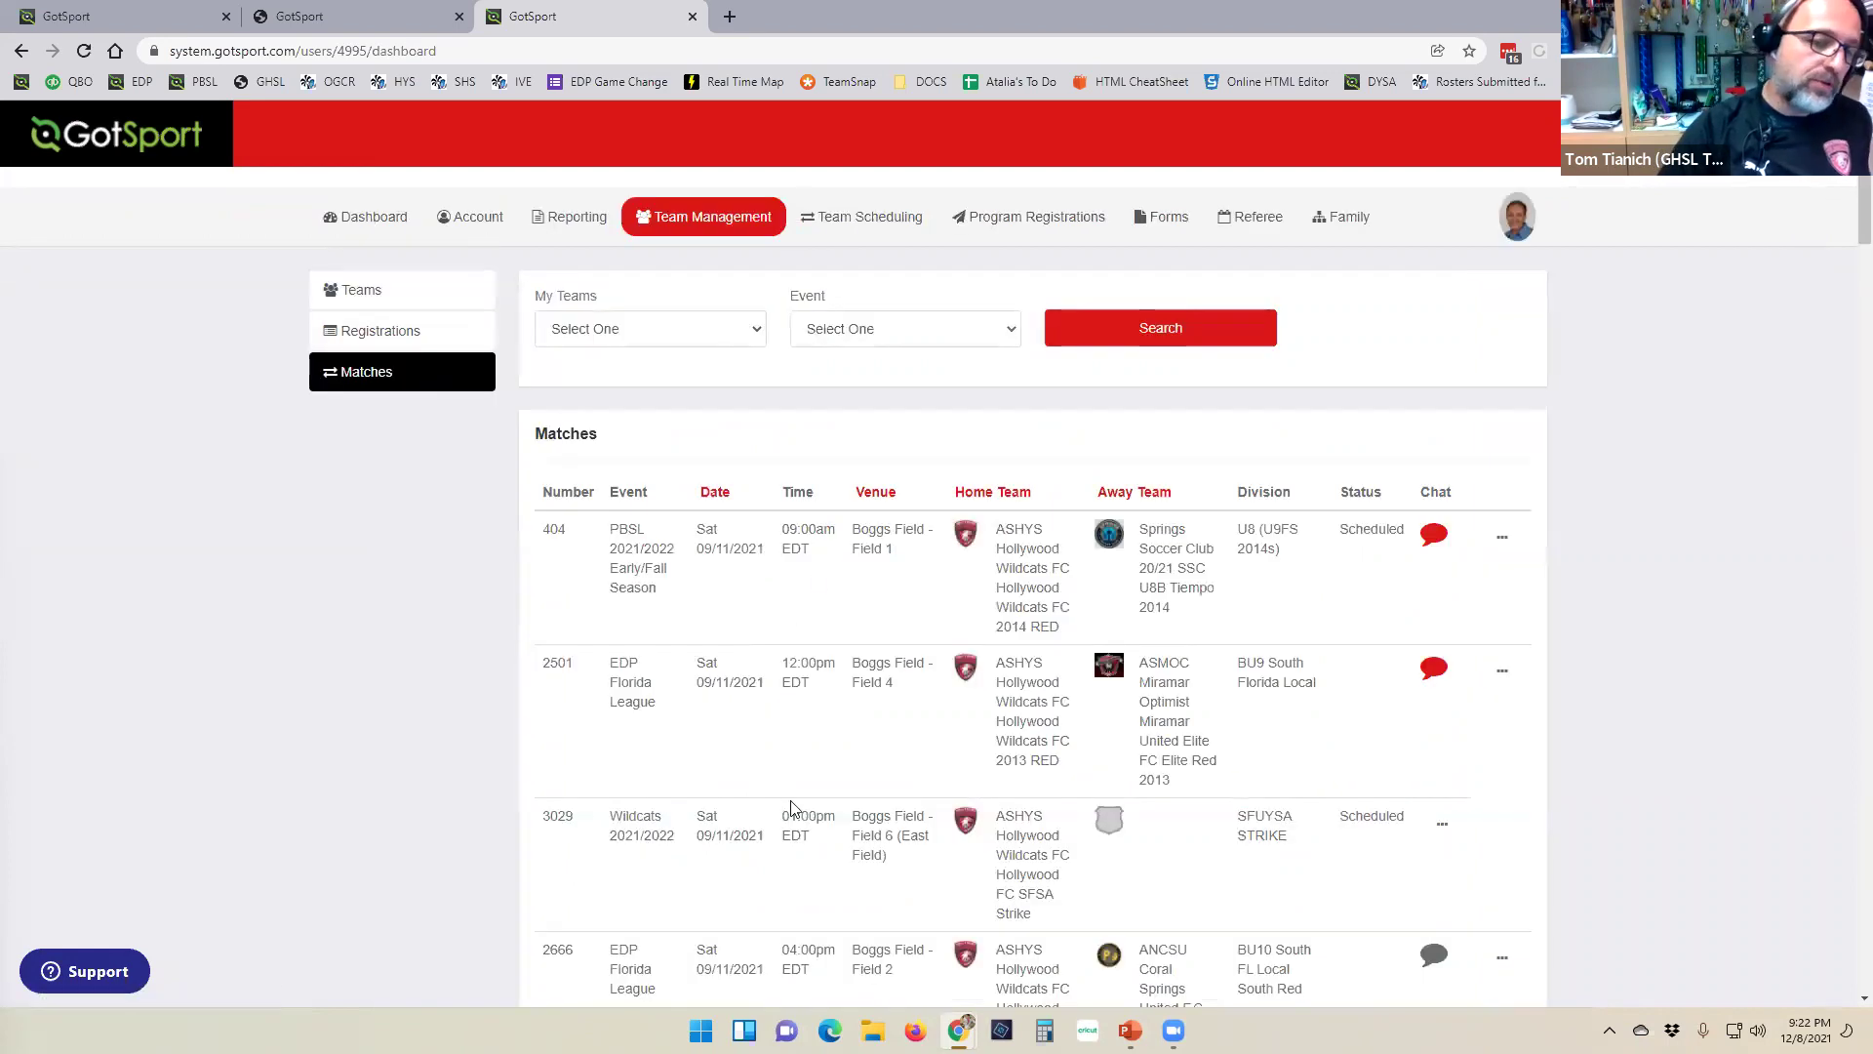
{"action": "left_click", "coordinate": [972, 337]}
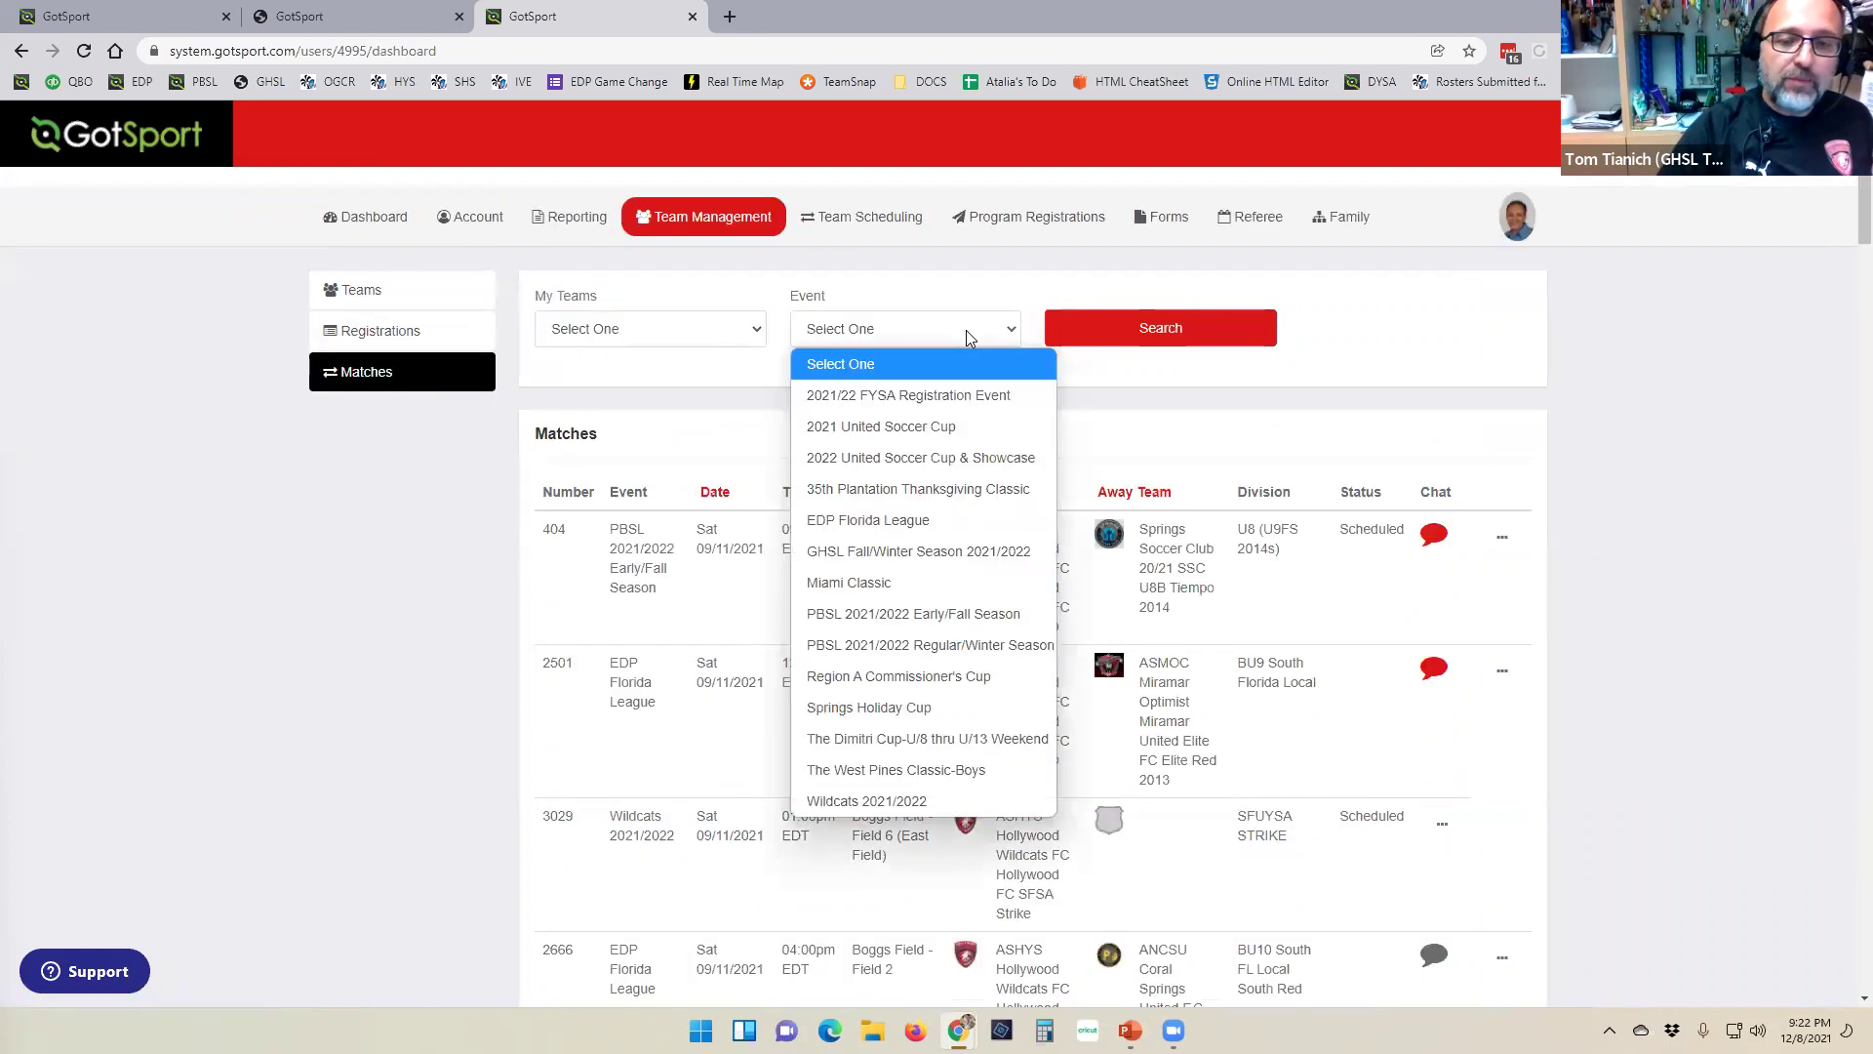
{"action": "left_click", "coordinate": [892, 554]}
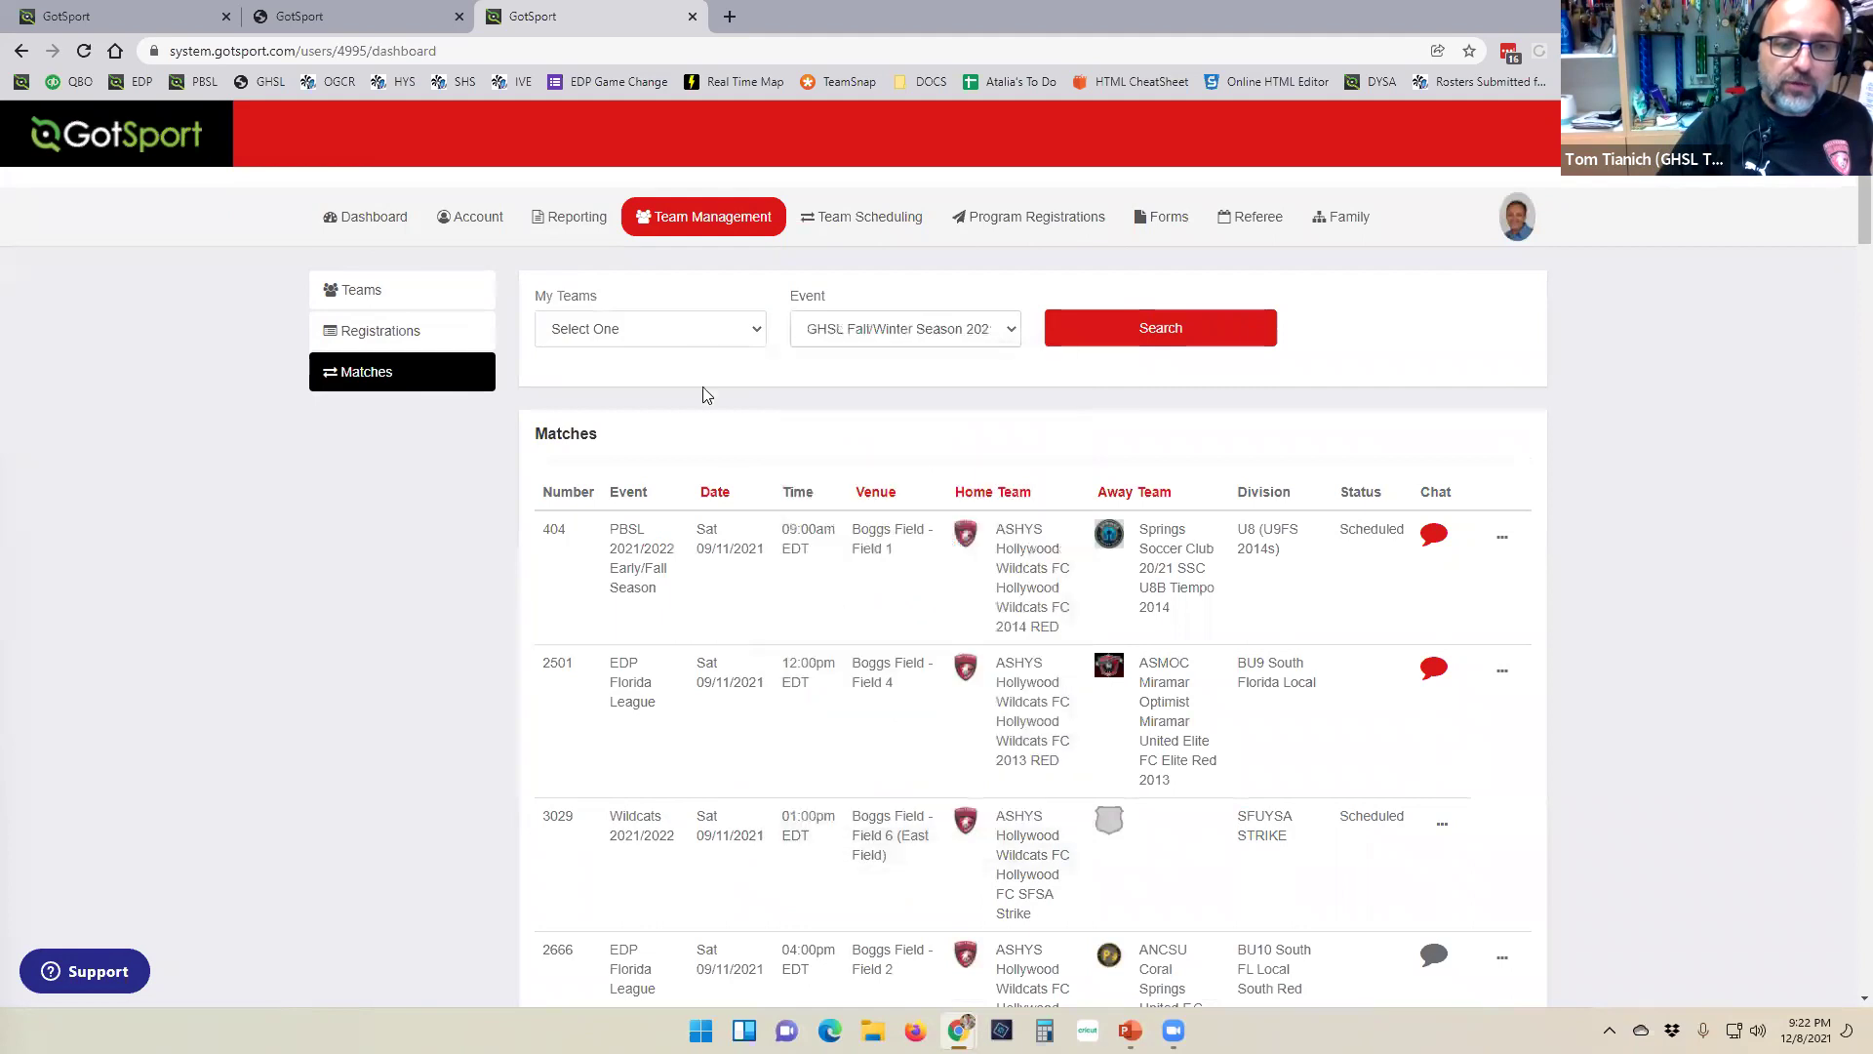
{"action": "left_click", "coordinate": [706, 339]}
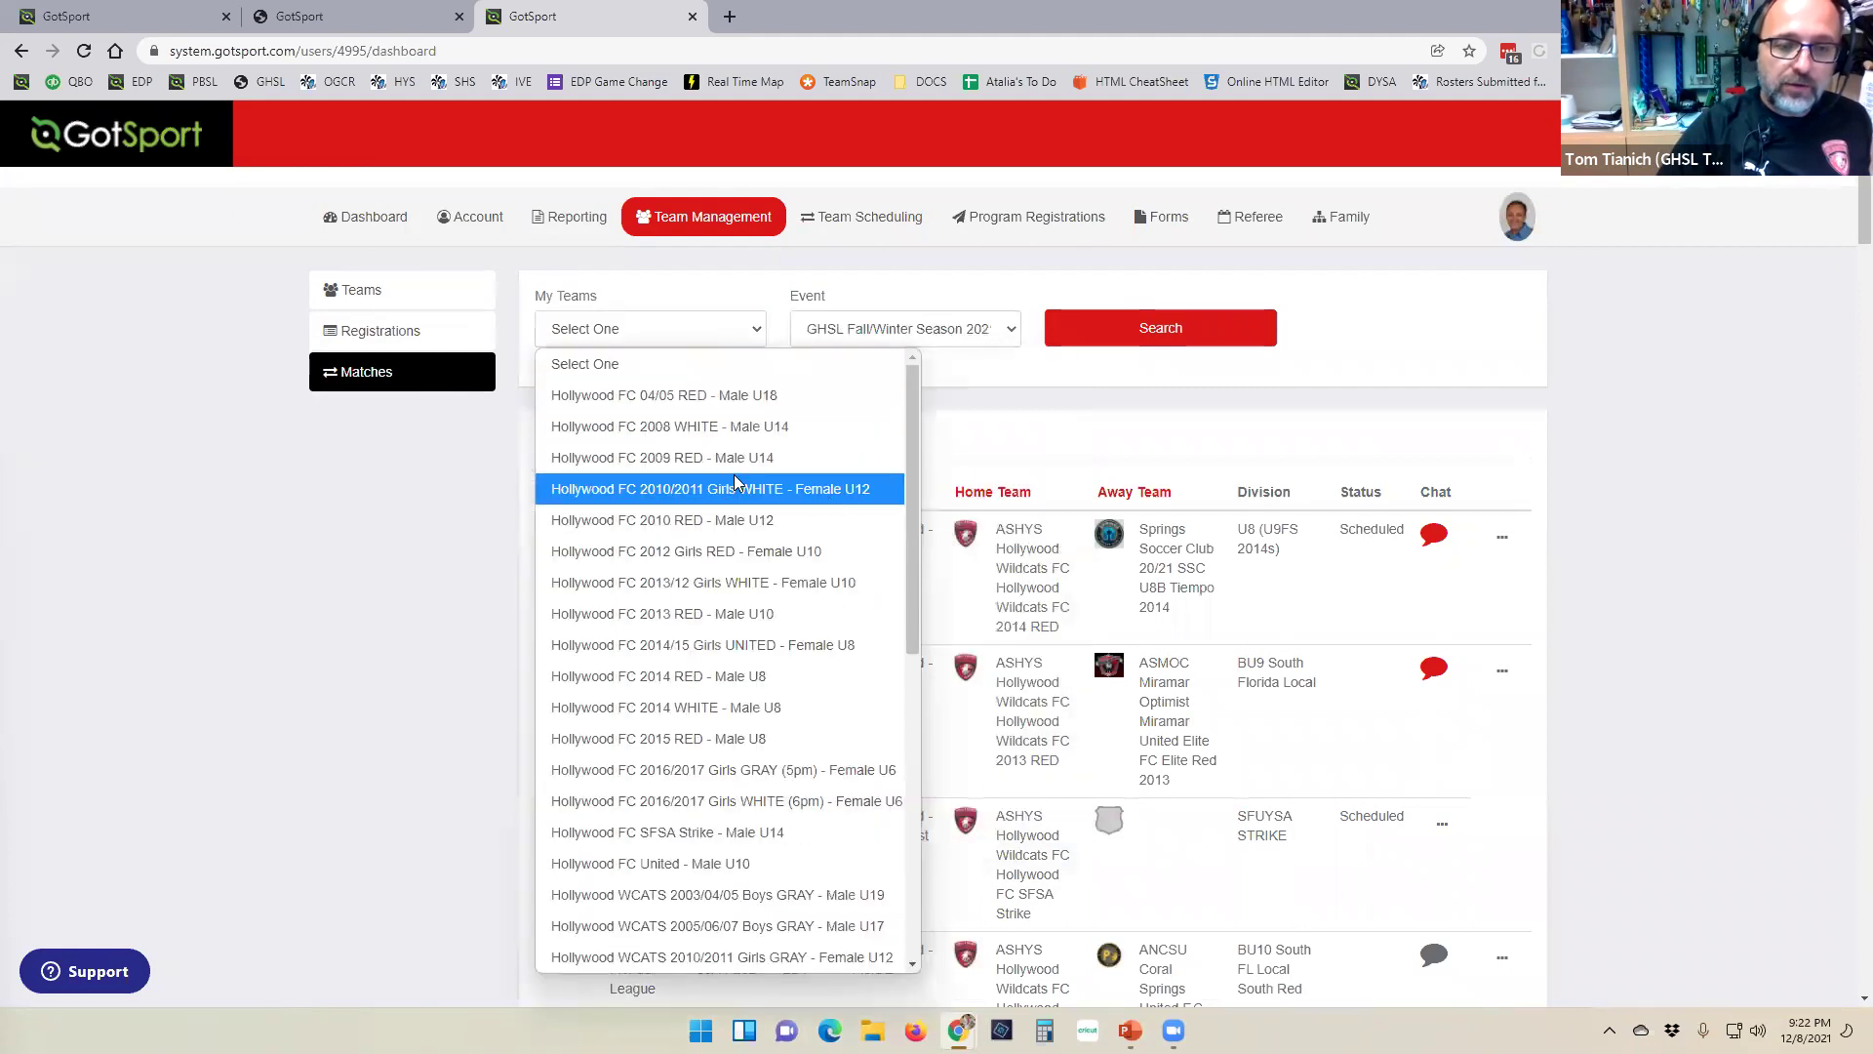
{"action": "left_click", "coordinate": [739, 582]}
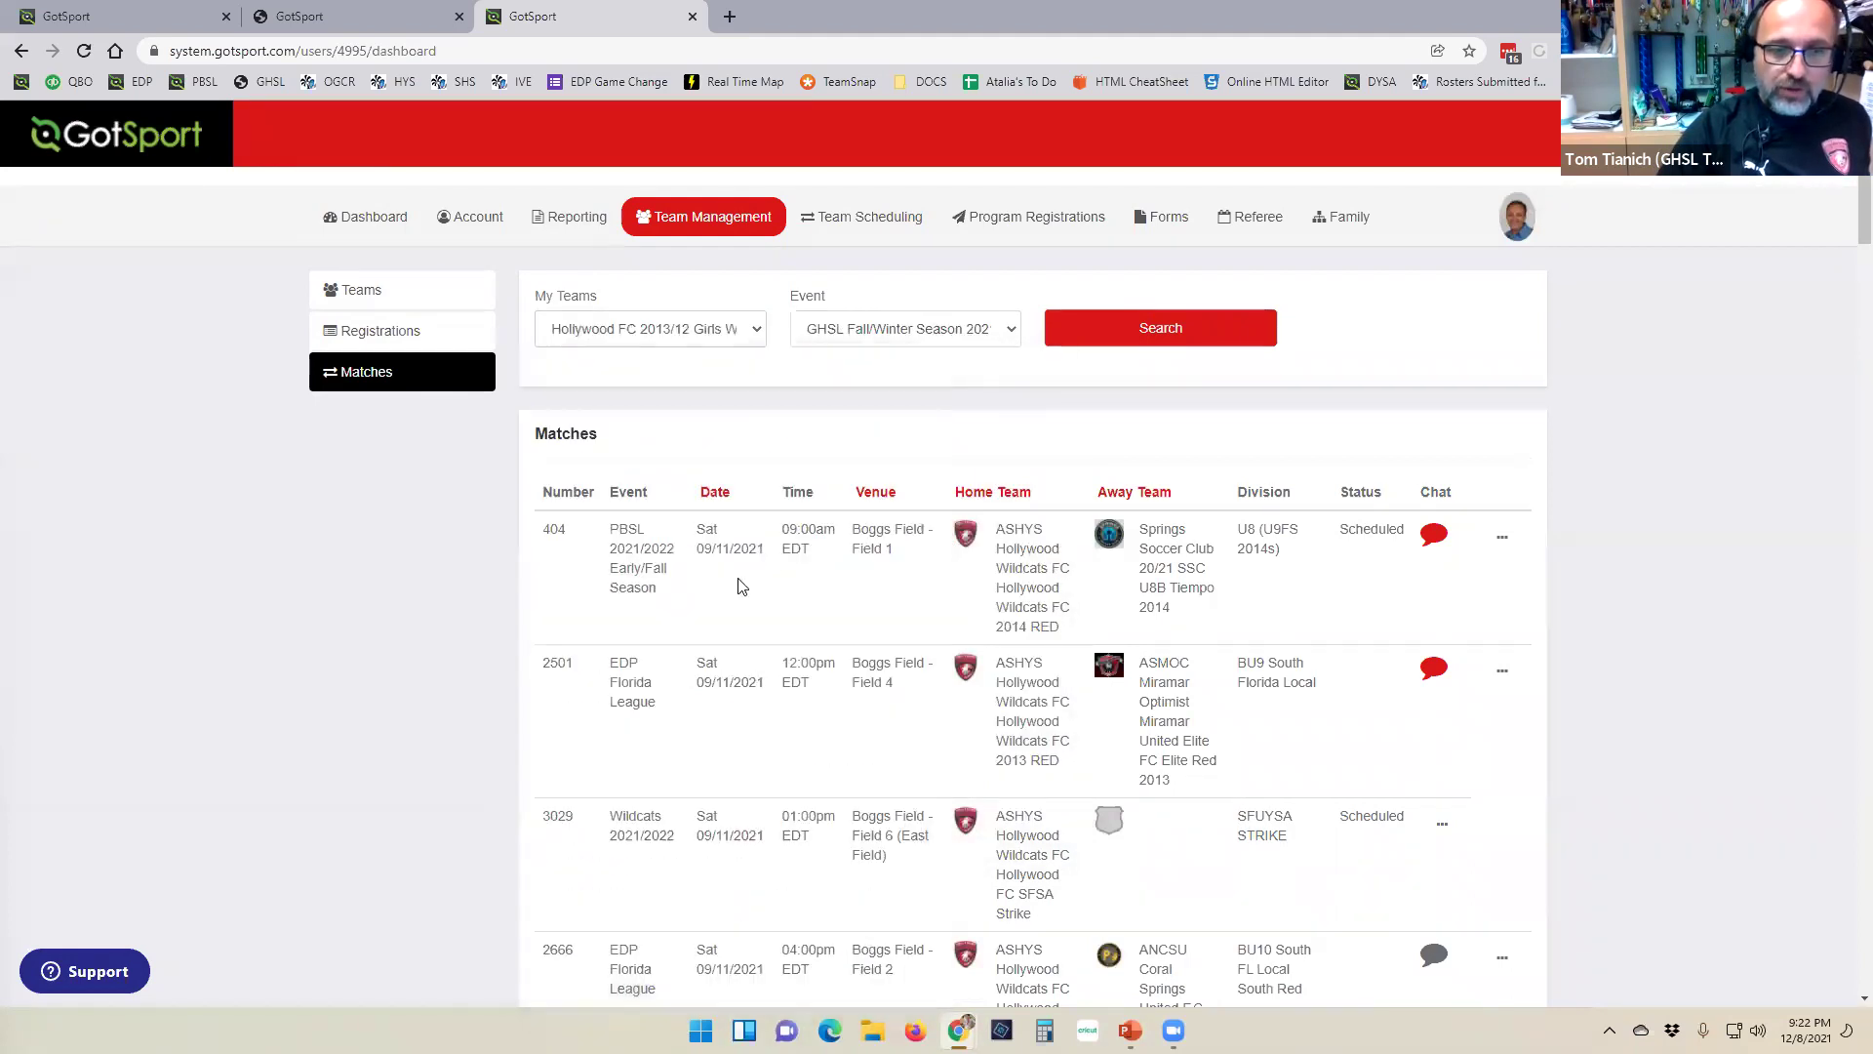
{"action": "left_click", "coordinate": [1093, 331]}
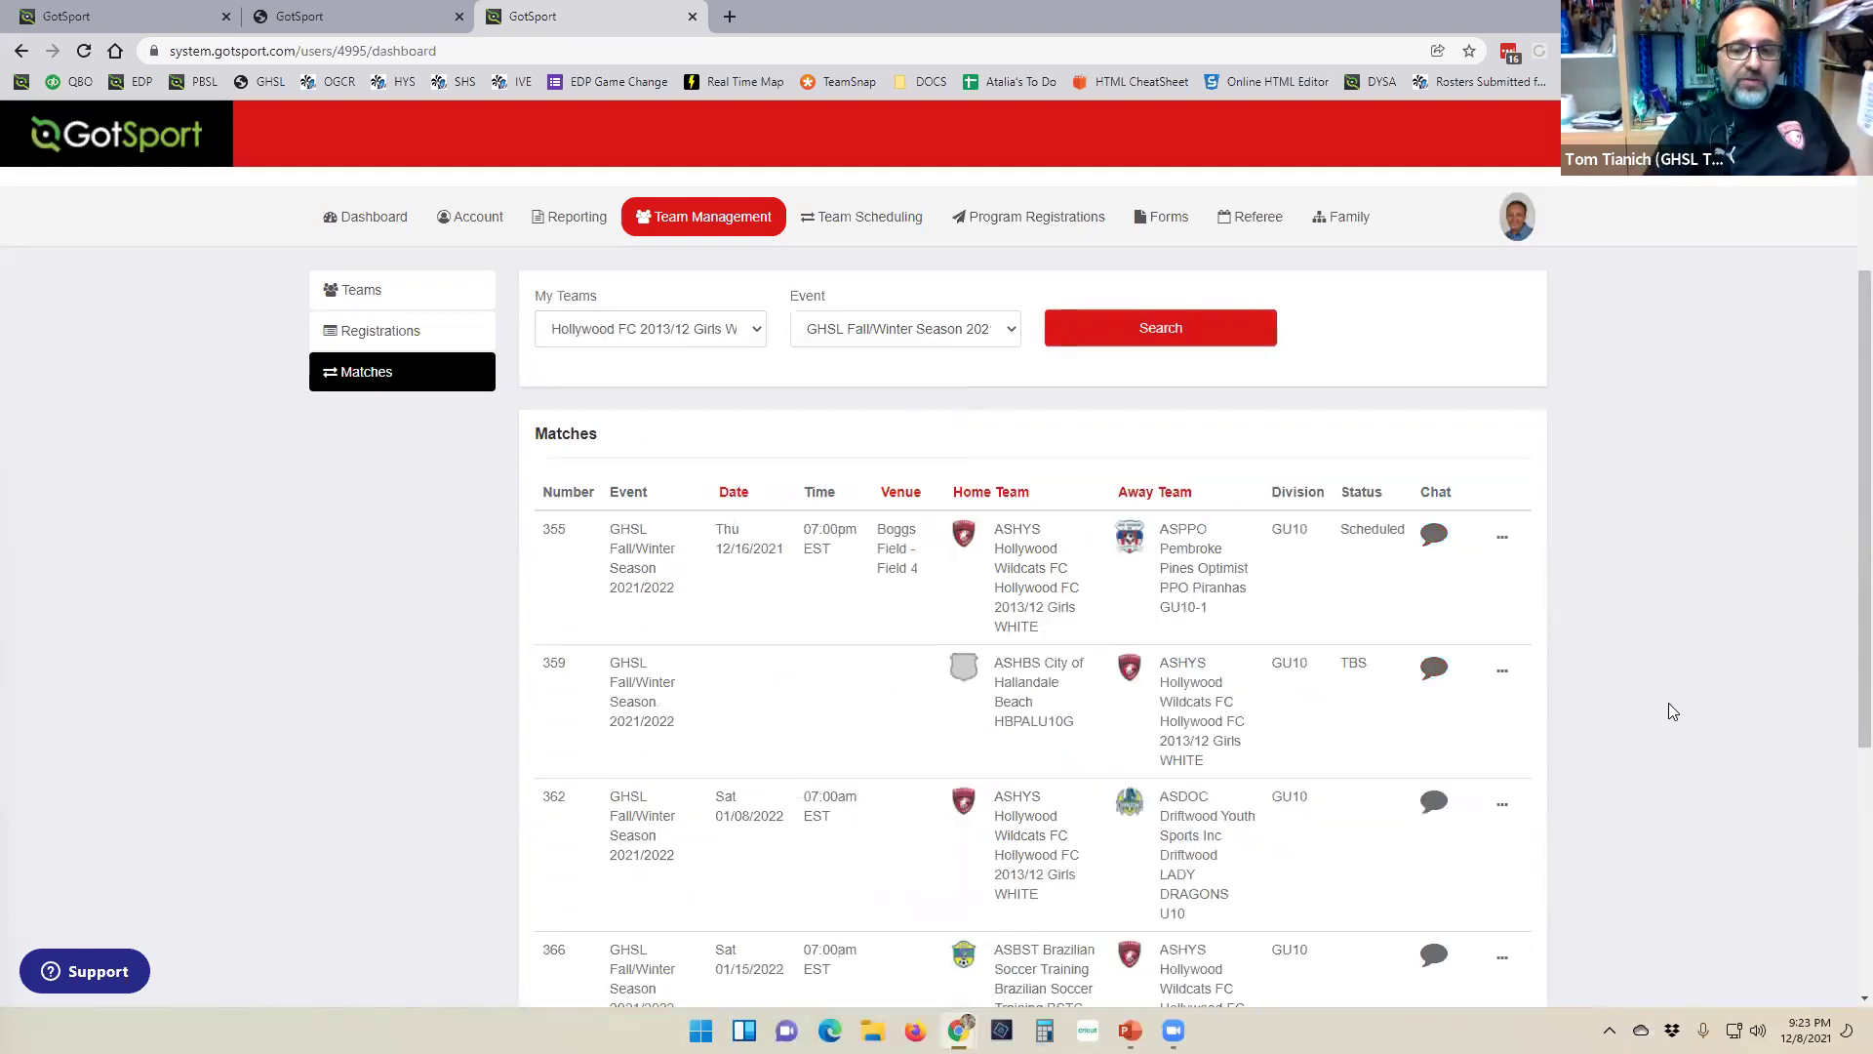
Step: Review the filtered match list and open the actions for the first match, 355
{"action": "scroll", "coordinate": [1669, 706], "scroll_direction": "down", "scroll_amount": 5}
{"action": "scroll", "coordinate": [1669, 702], "scroll_direction": "up", "scroll_amount": 4}
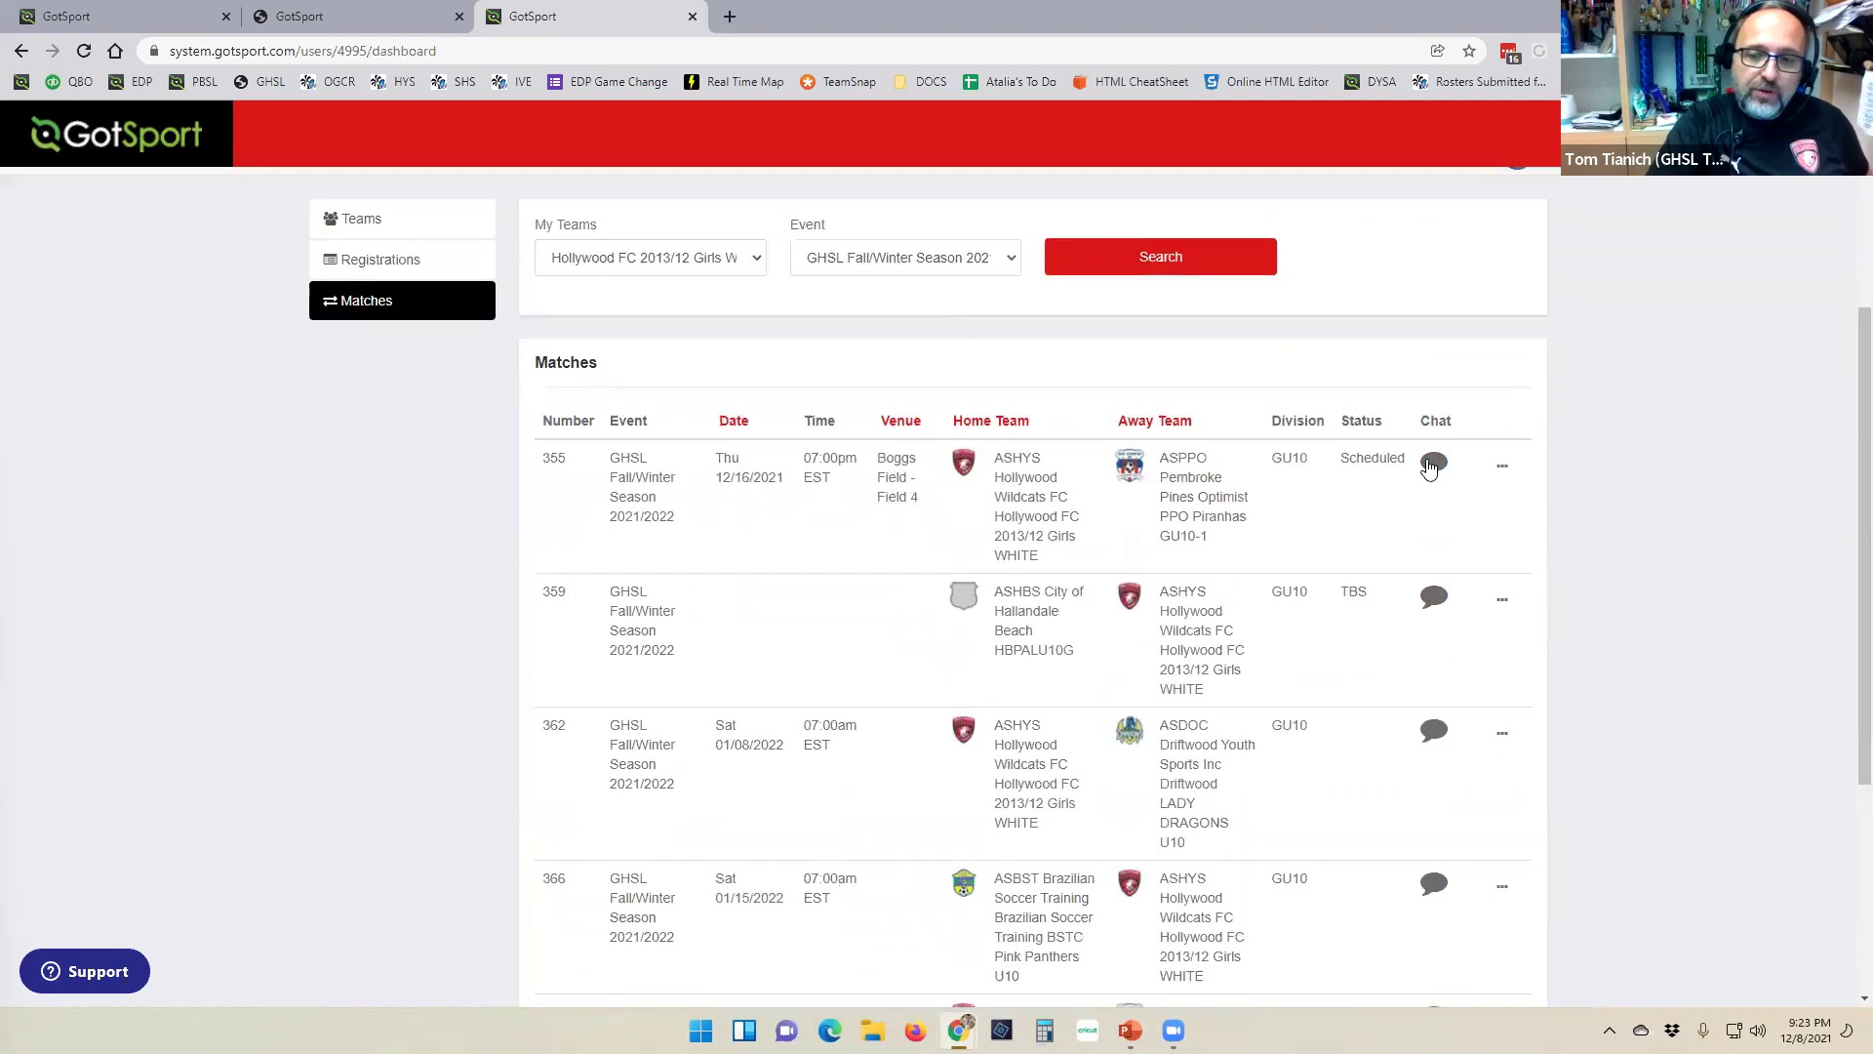
{"action": "left_click", "coordinate": [1505, 469]}
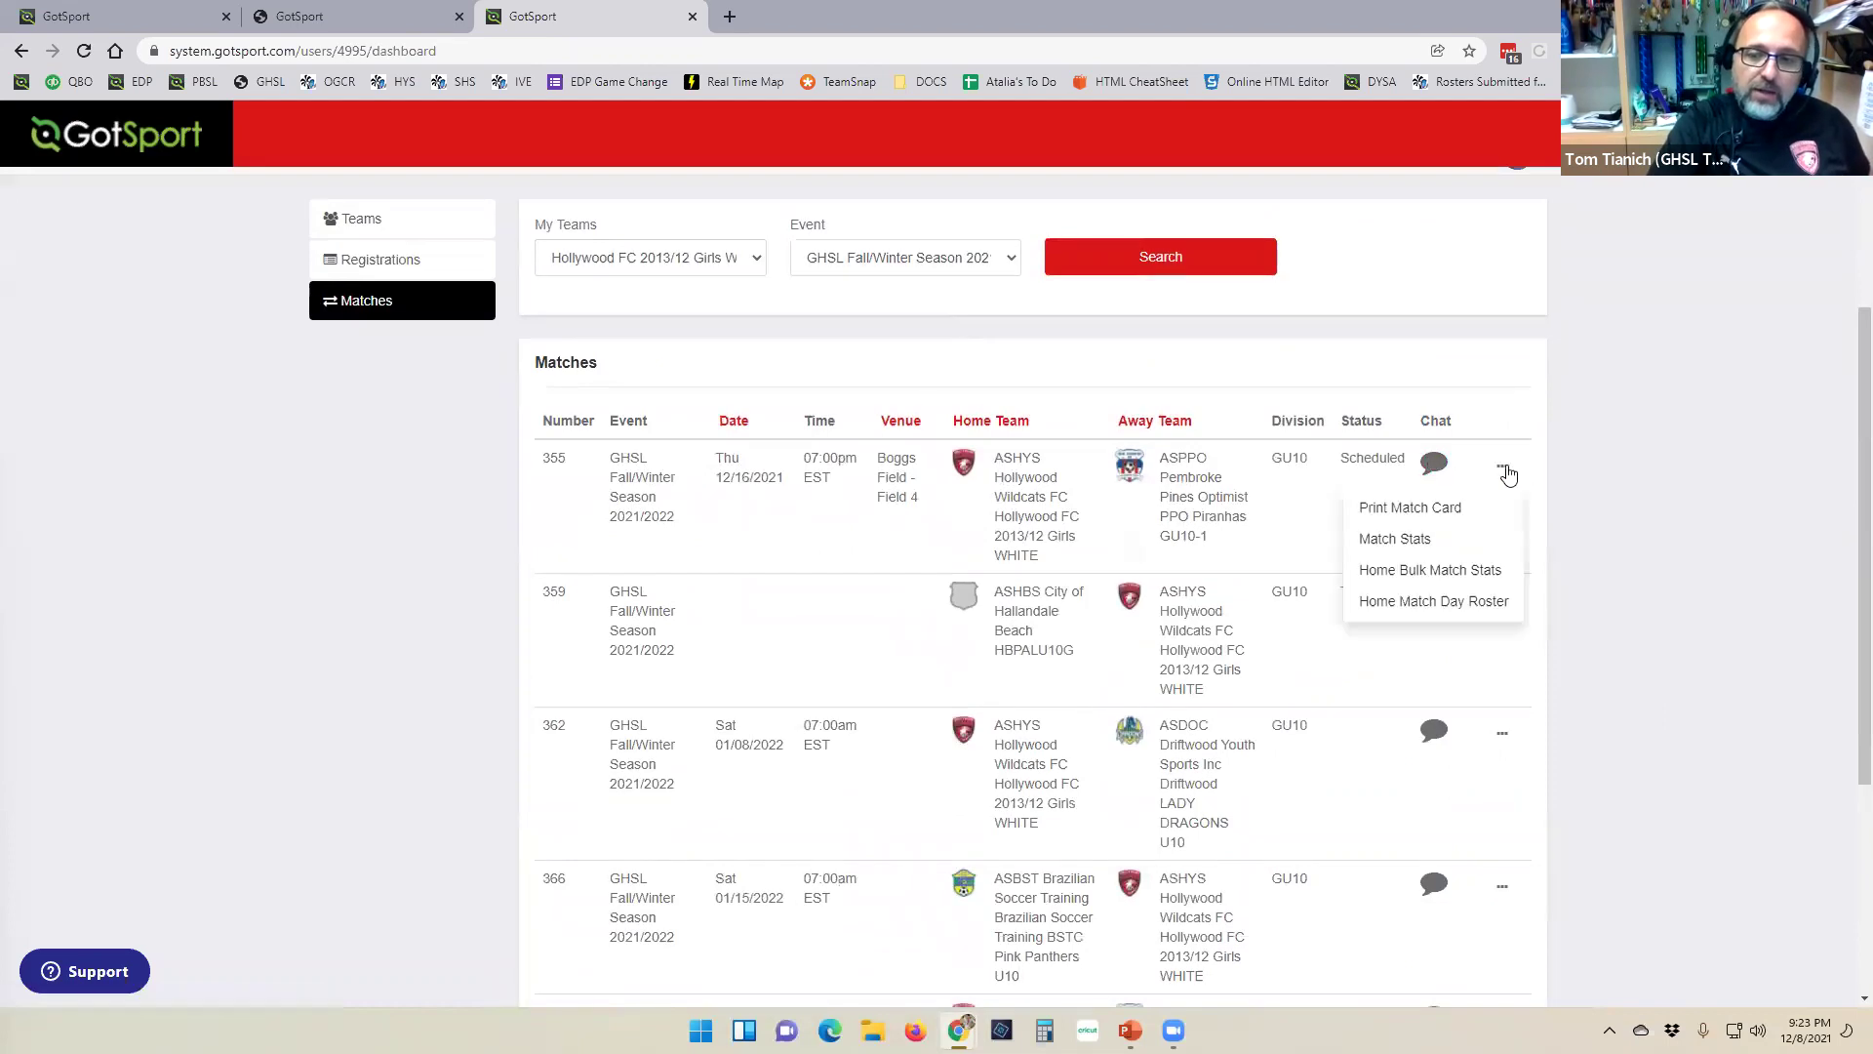